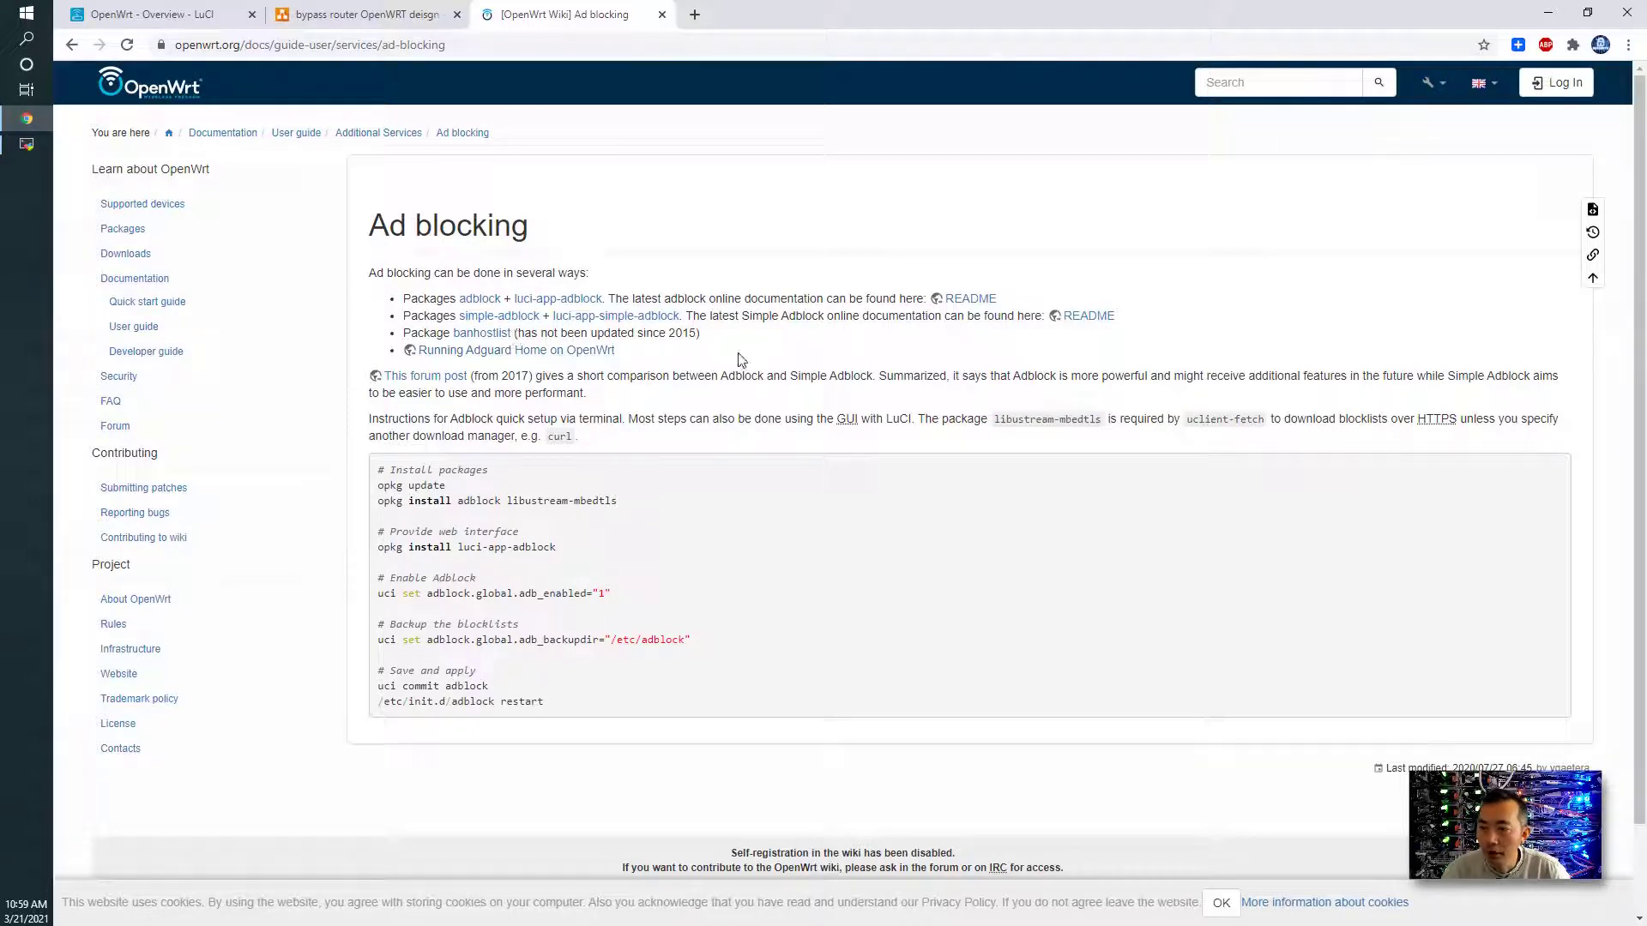
- Open the adblock README linked on the OpenWrt wiki's Ad blocking page and review its features and blocklist sources down to Prerequisites
left_click_drag(701, 333, 672, 340)
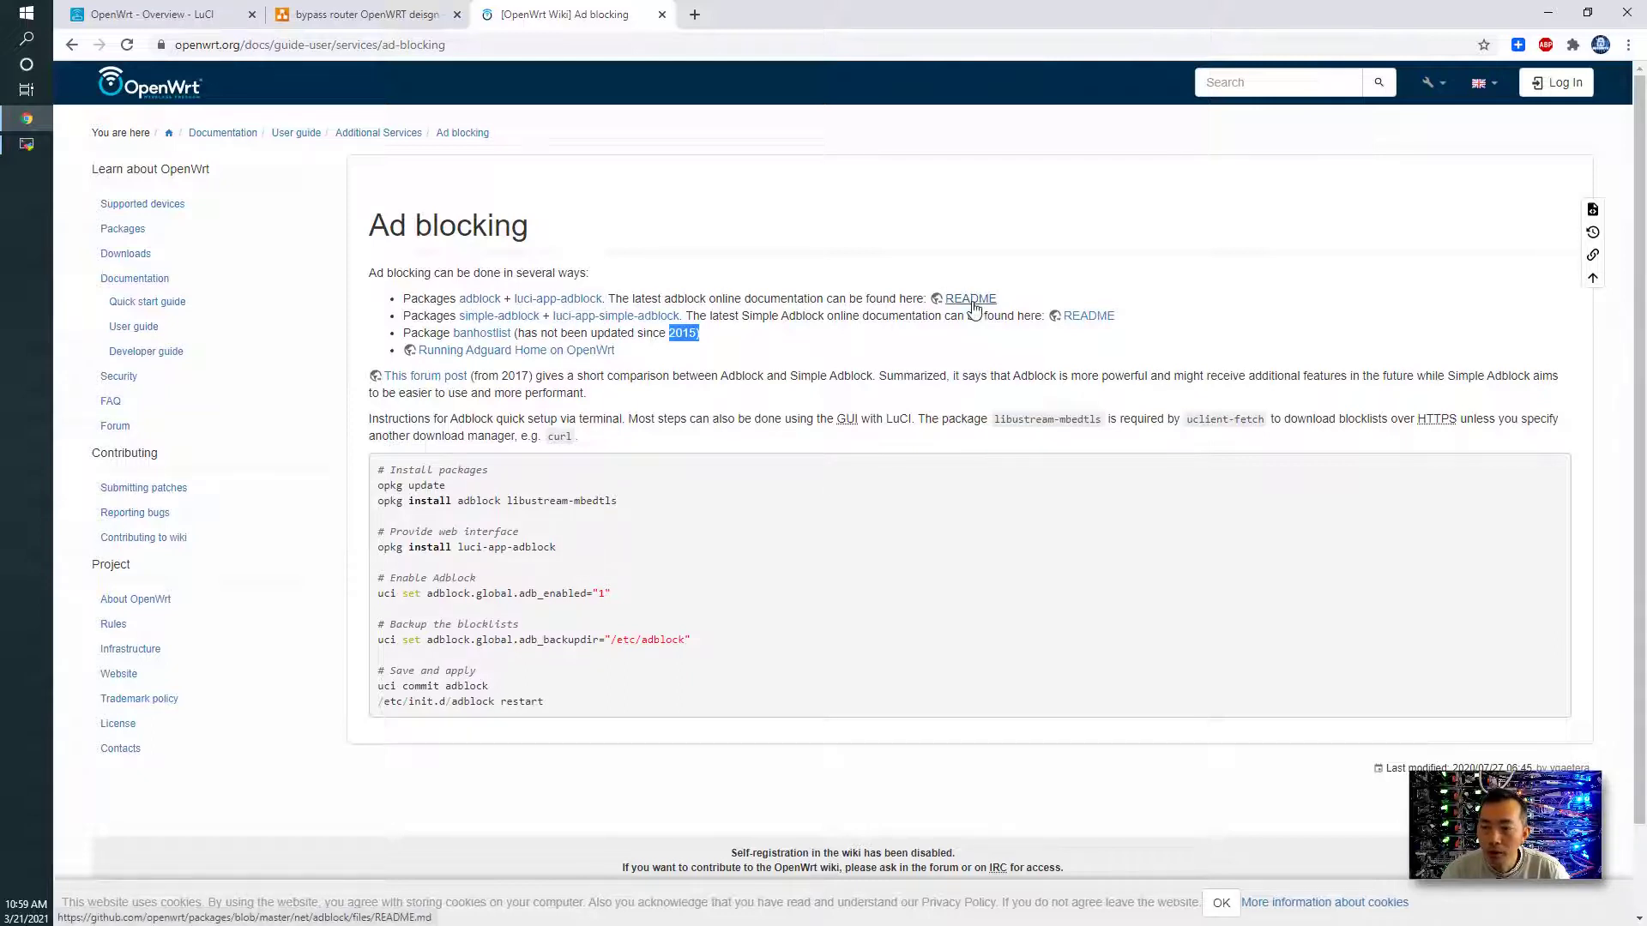
left_click(971, 301)
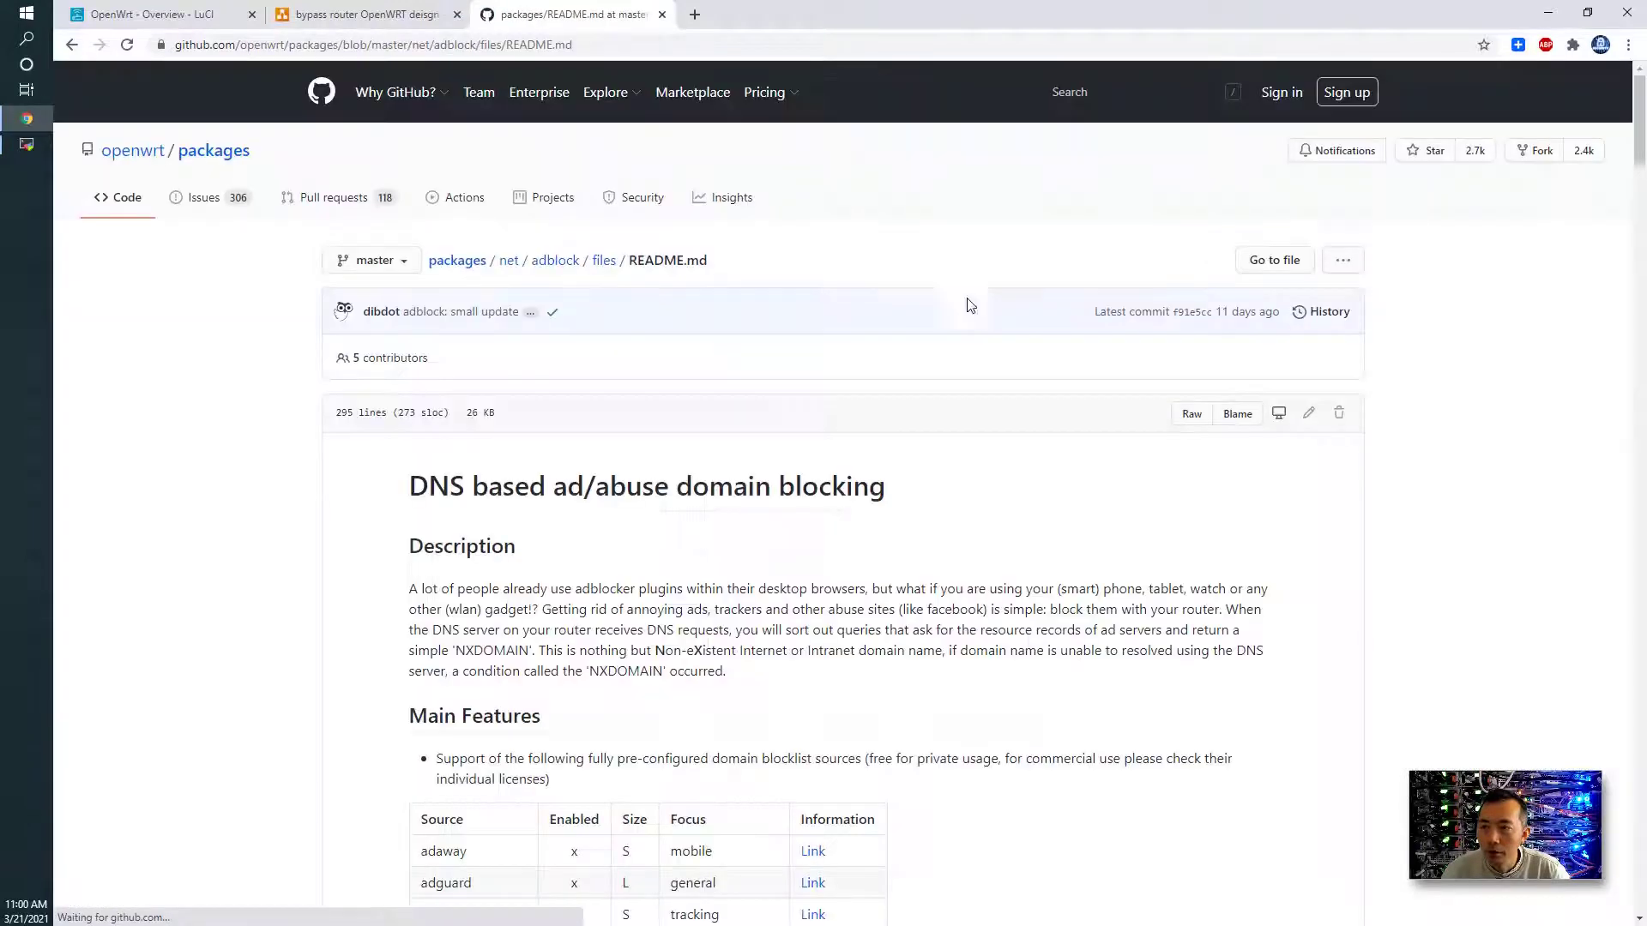
scroll(840, 403, "down", 3)
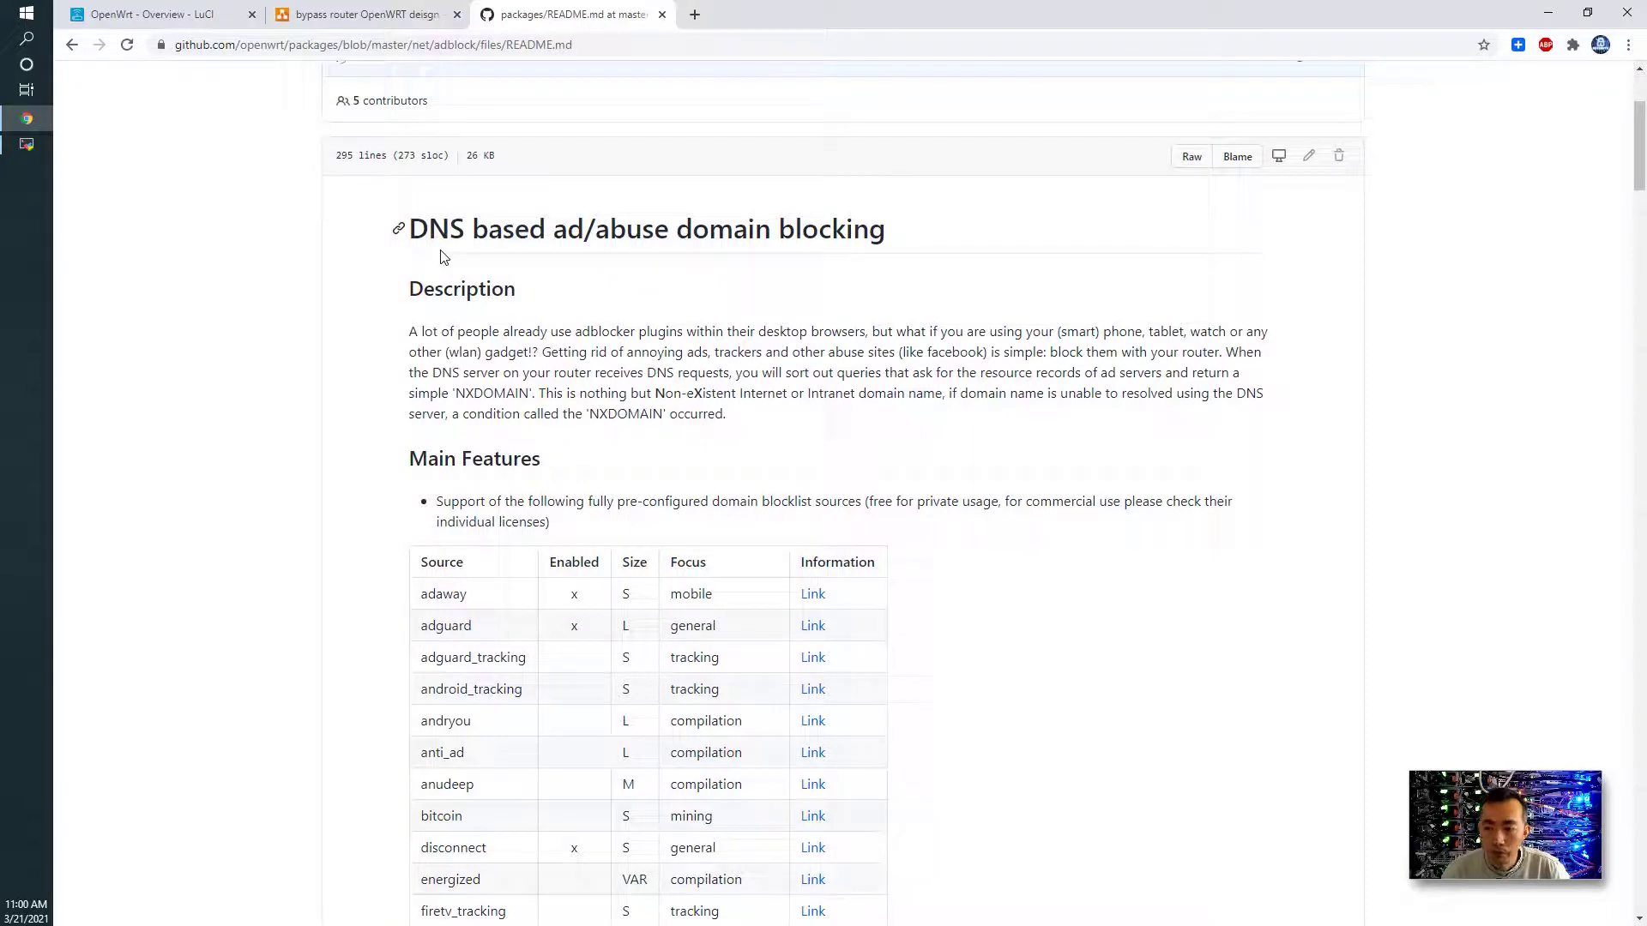
scroll(943, 420, "down", 15)
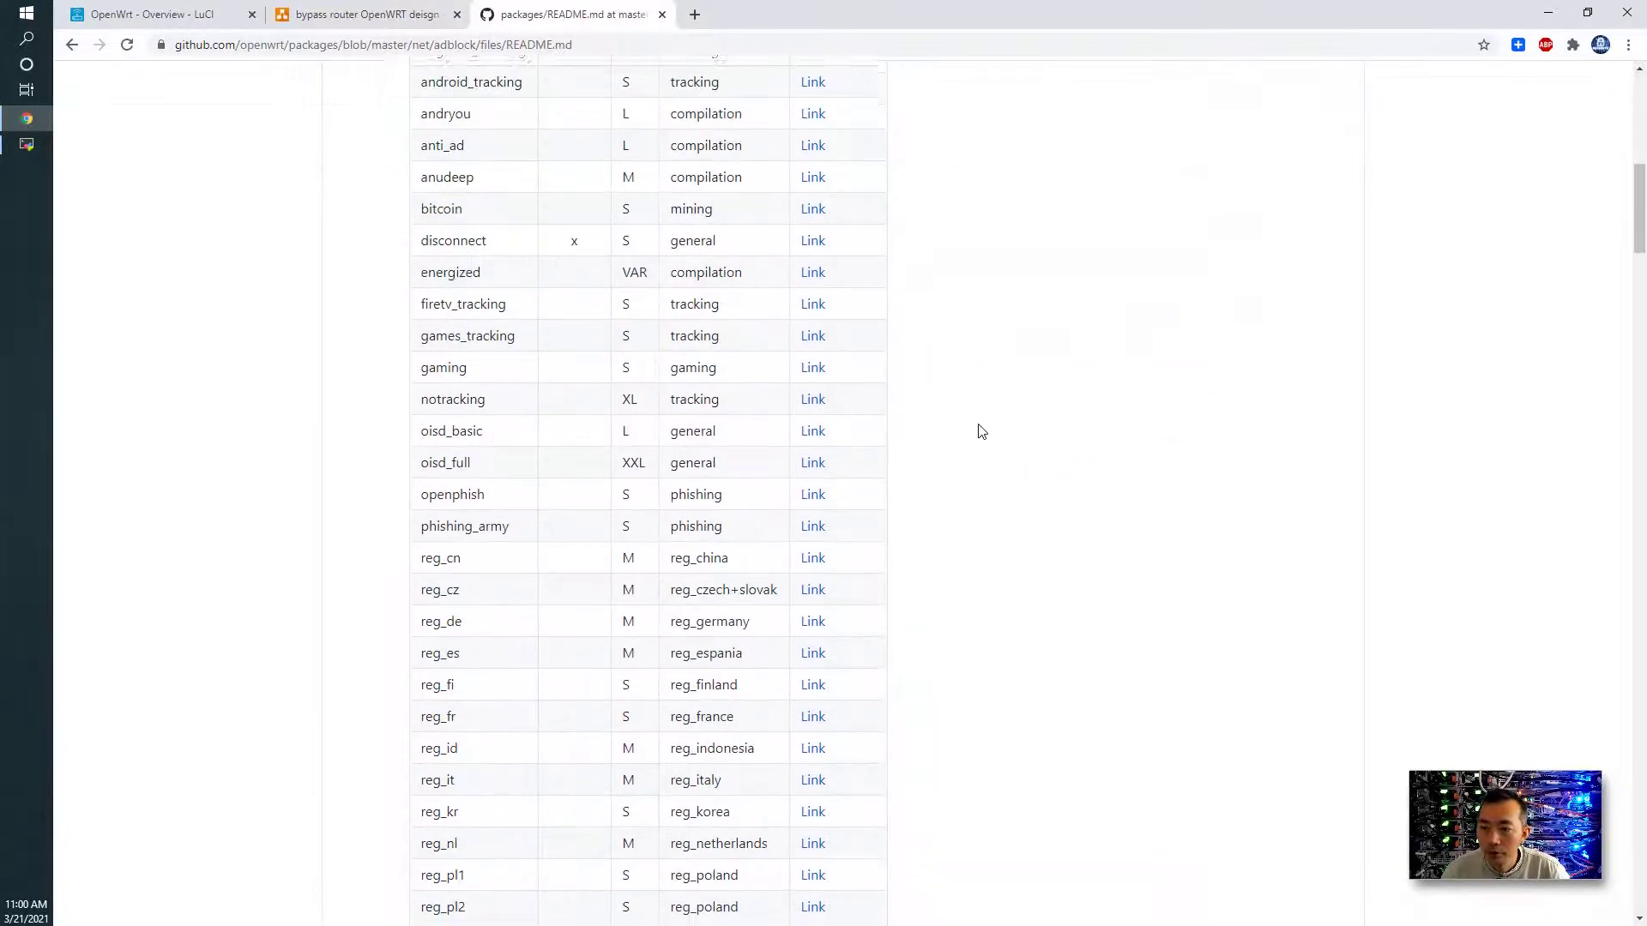
scroll(982, 431, "down", 5)
scroll(907, 412, "down", 10)
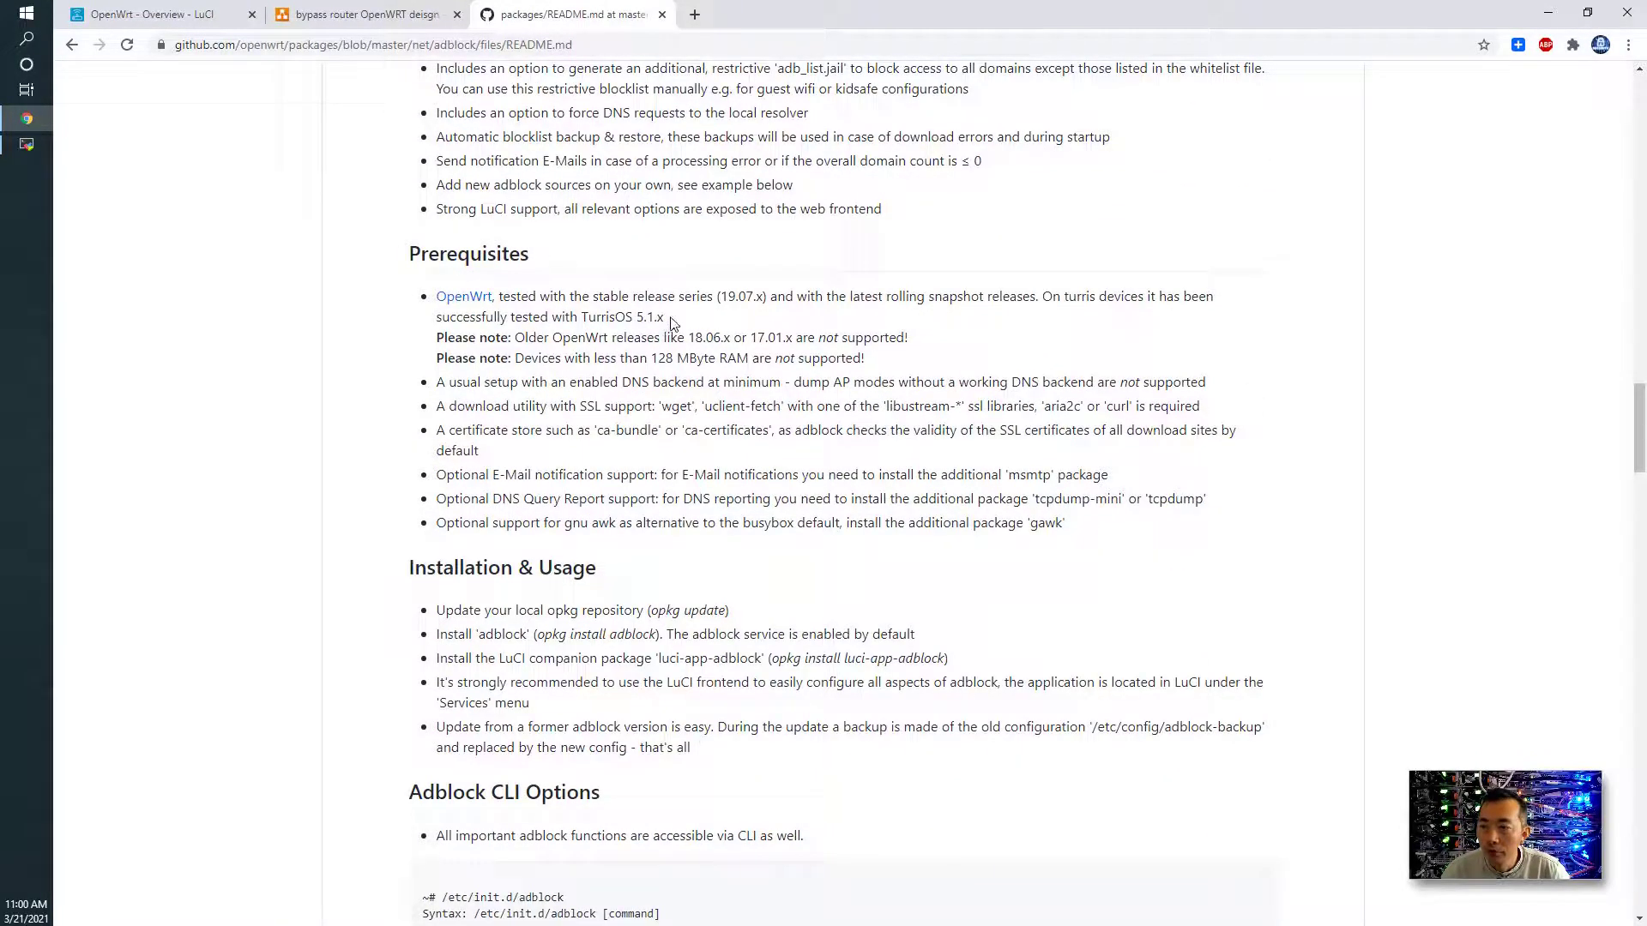
- Compare the README's supported OpenWrt release series with the firmware version on the router's status overview
left_click_drag(721, 296, 759, 294)
key("ctrl+1")
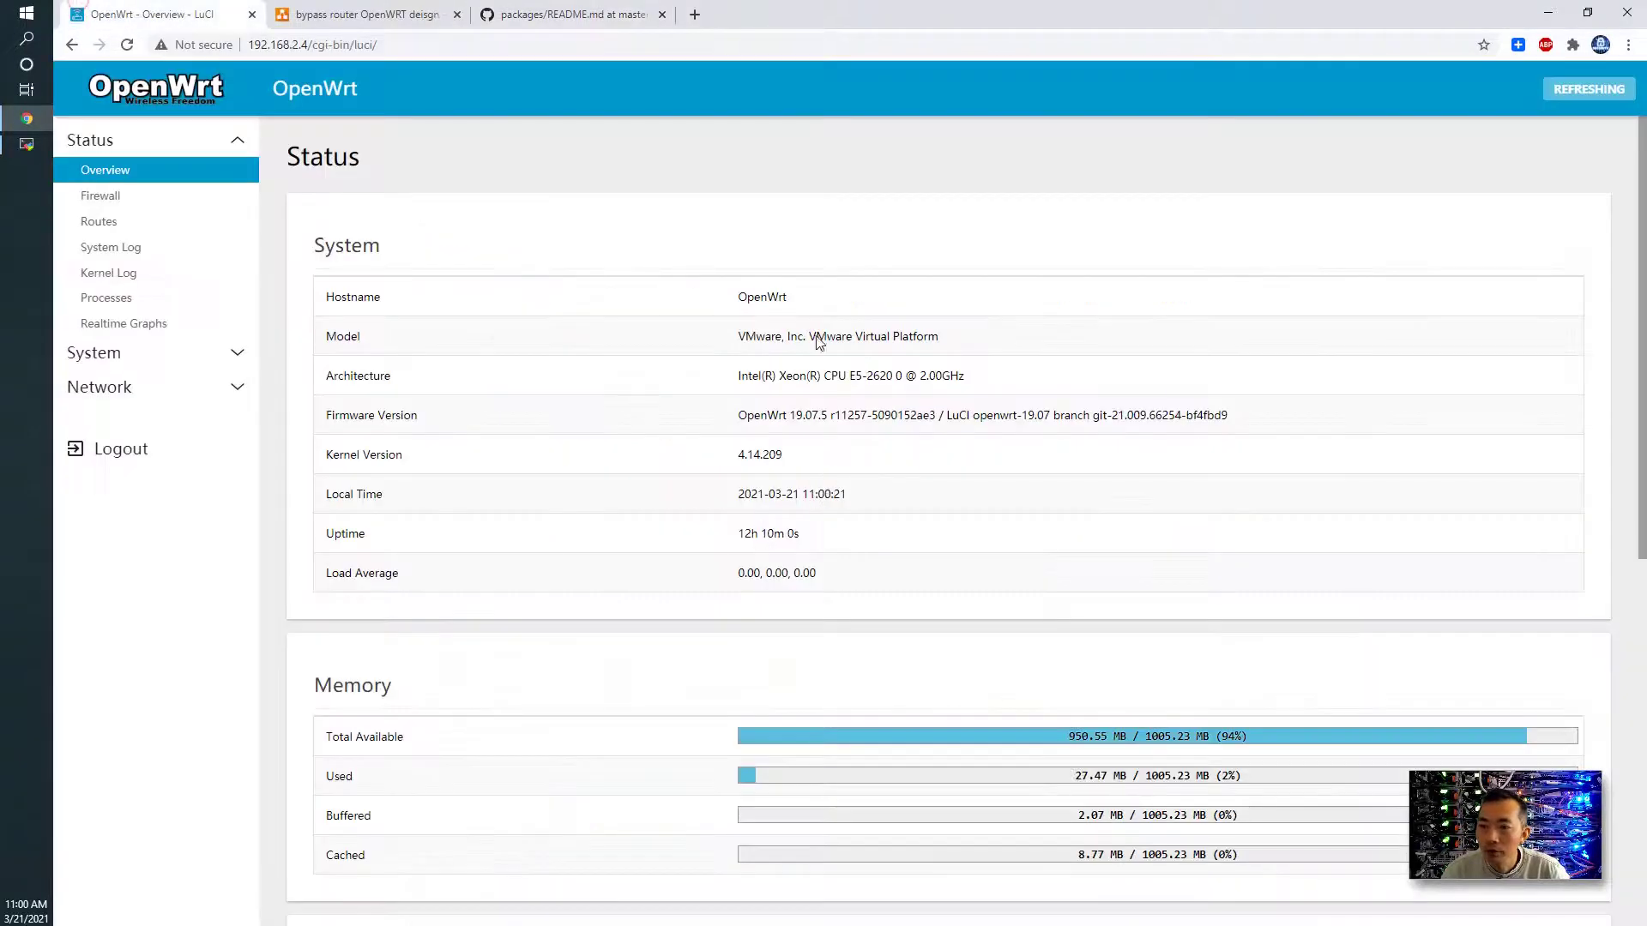
left_click_drag(832, 415, 788, 415)
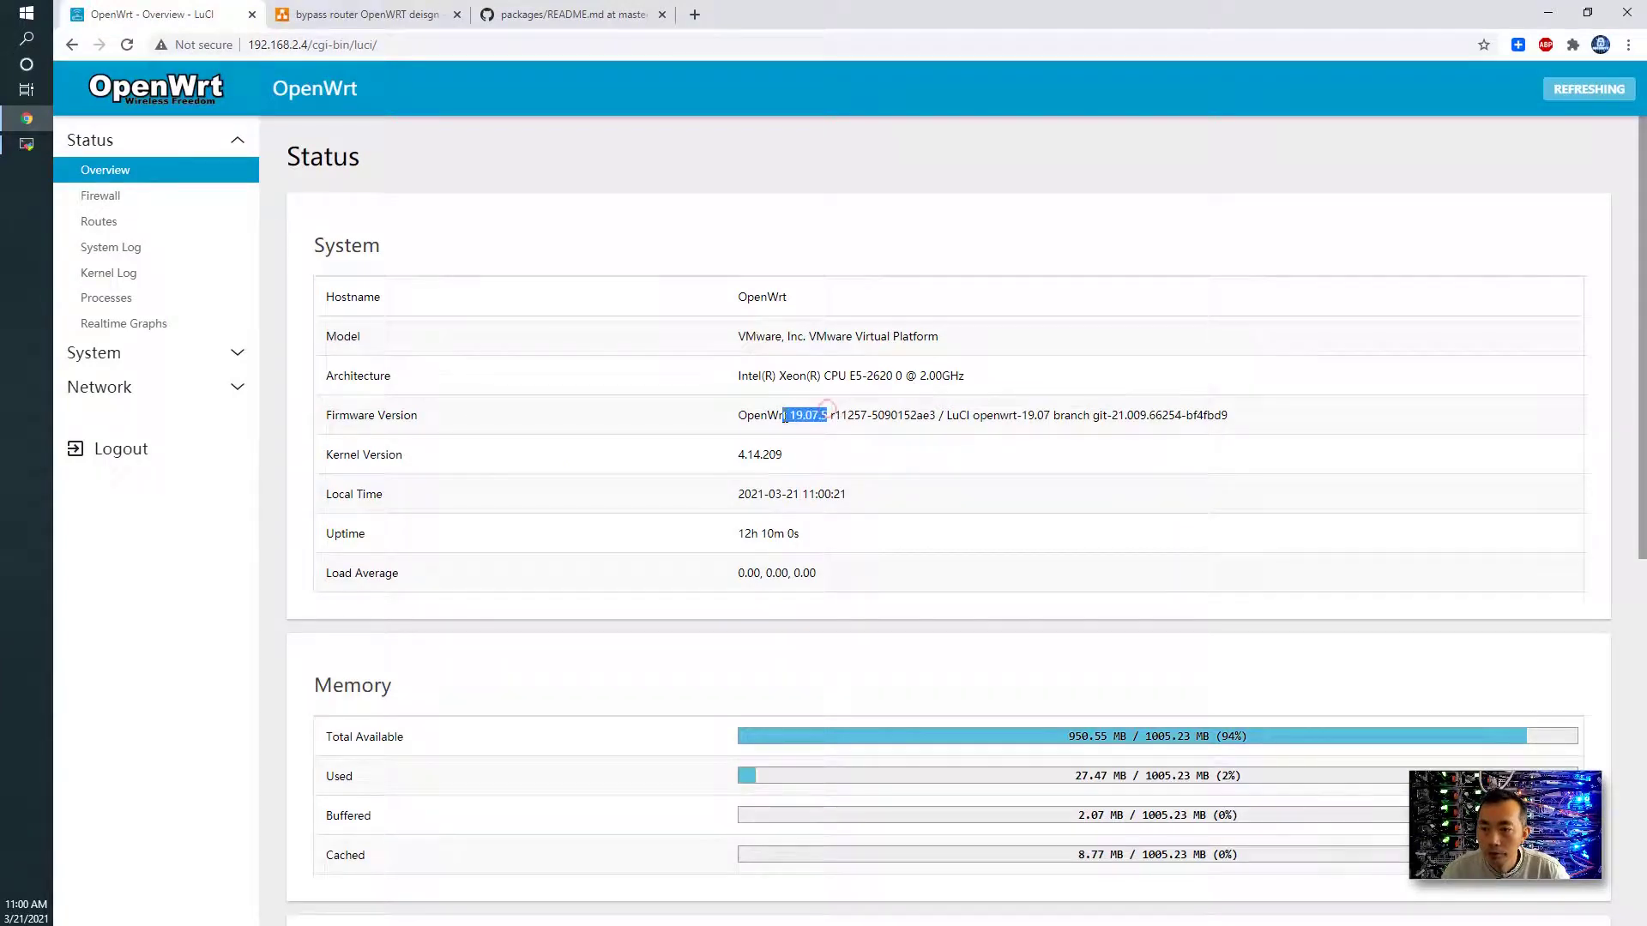
left_click(517, 14)
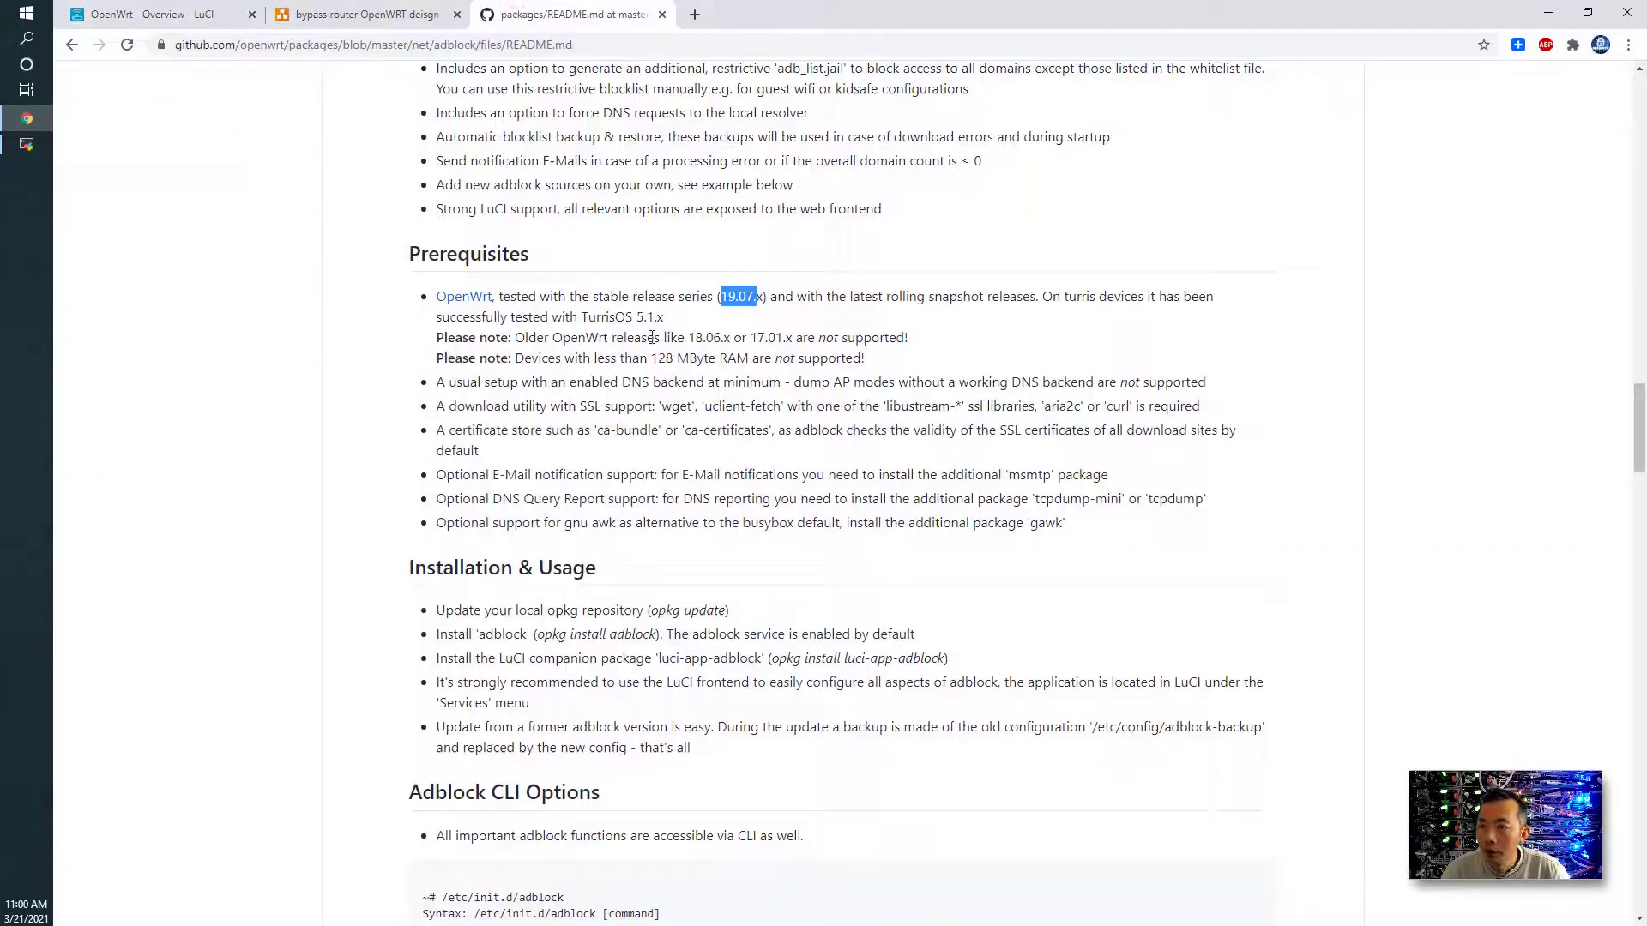
- Read the README's remaining prerequisites covering DNS backend, SSL download utility, certificate store and optional packages
left_click_drag(591, 382, 782, 382)
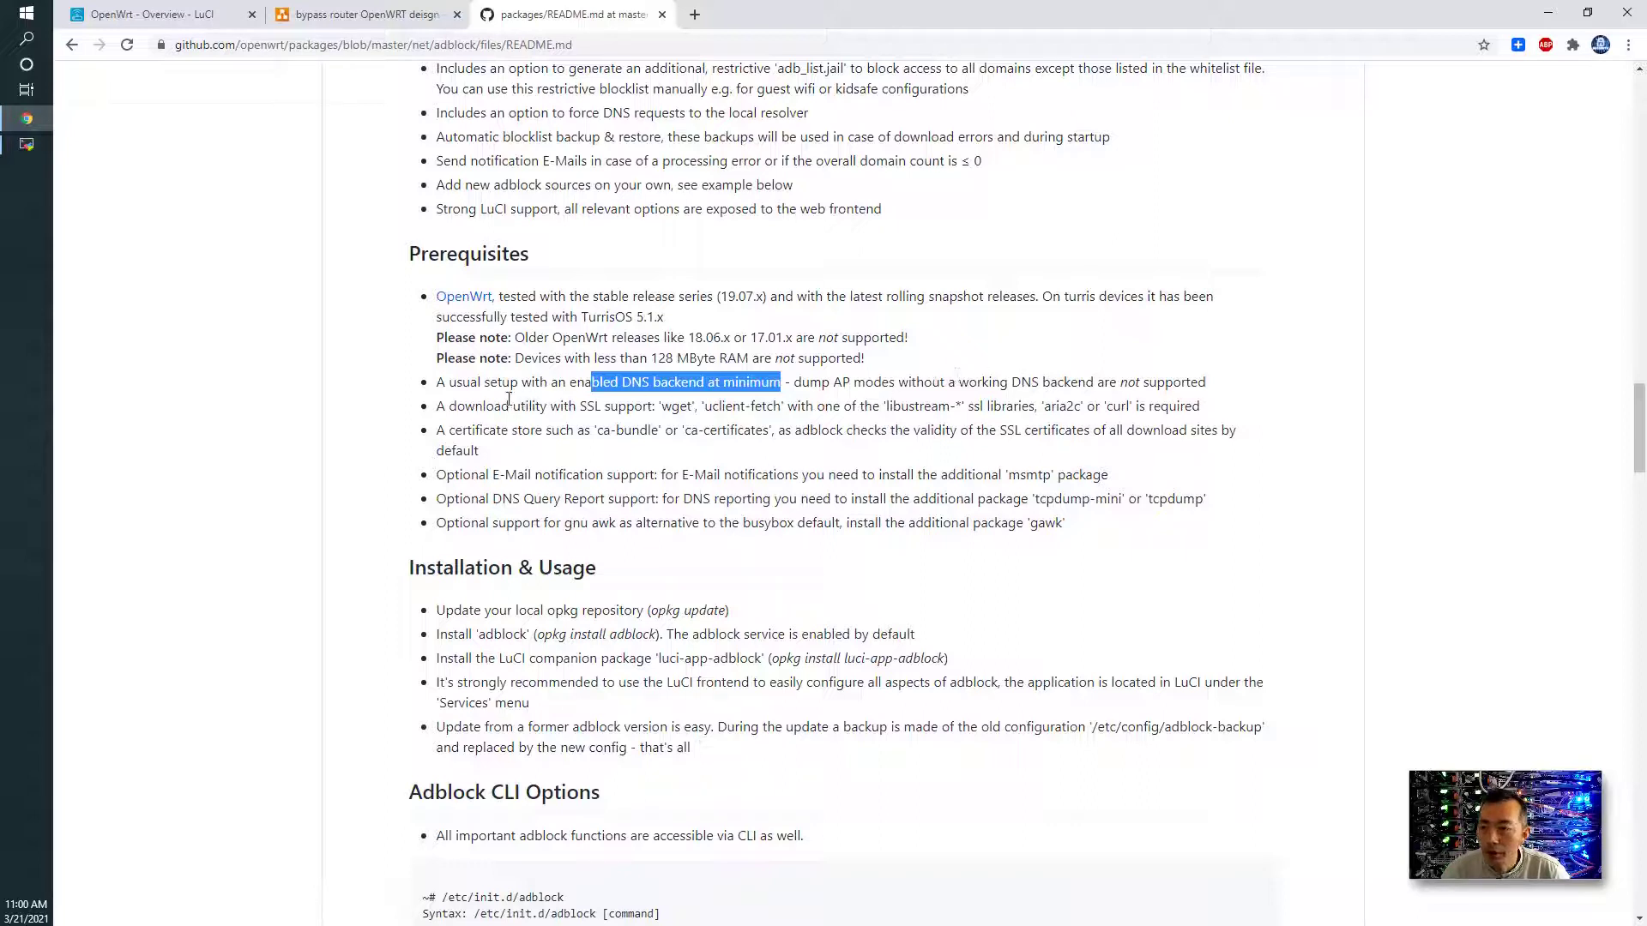
left_click_drag(502, 406, 607, 403)
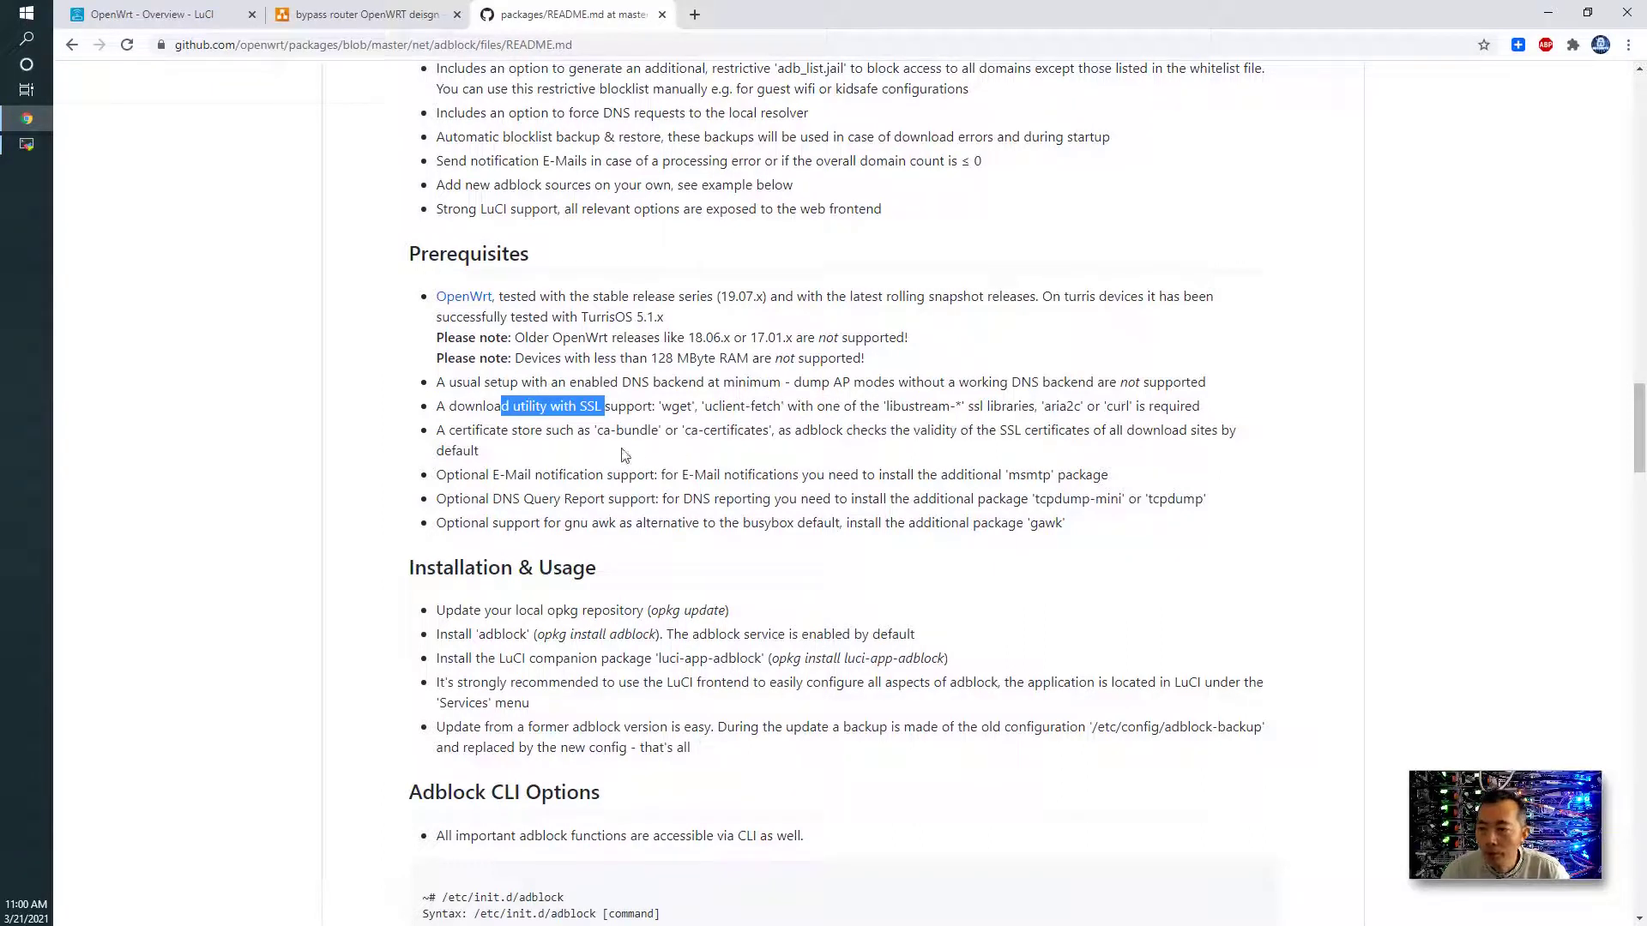
left_click(491, 448)
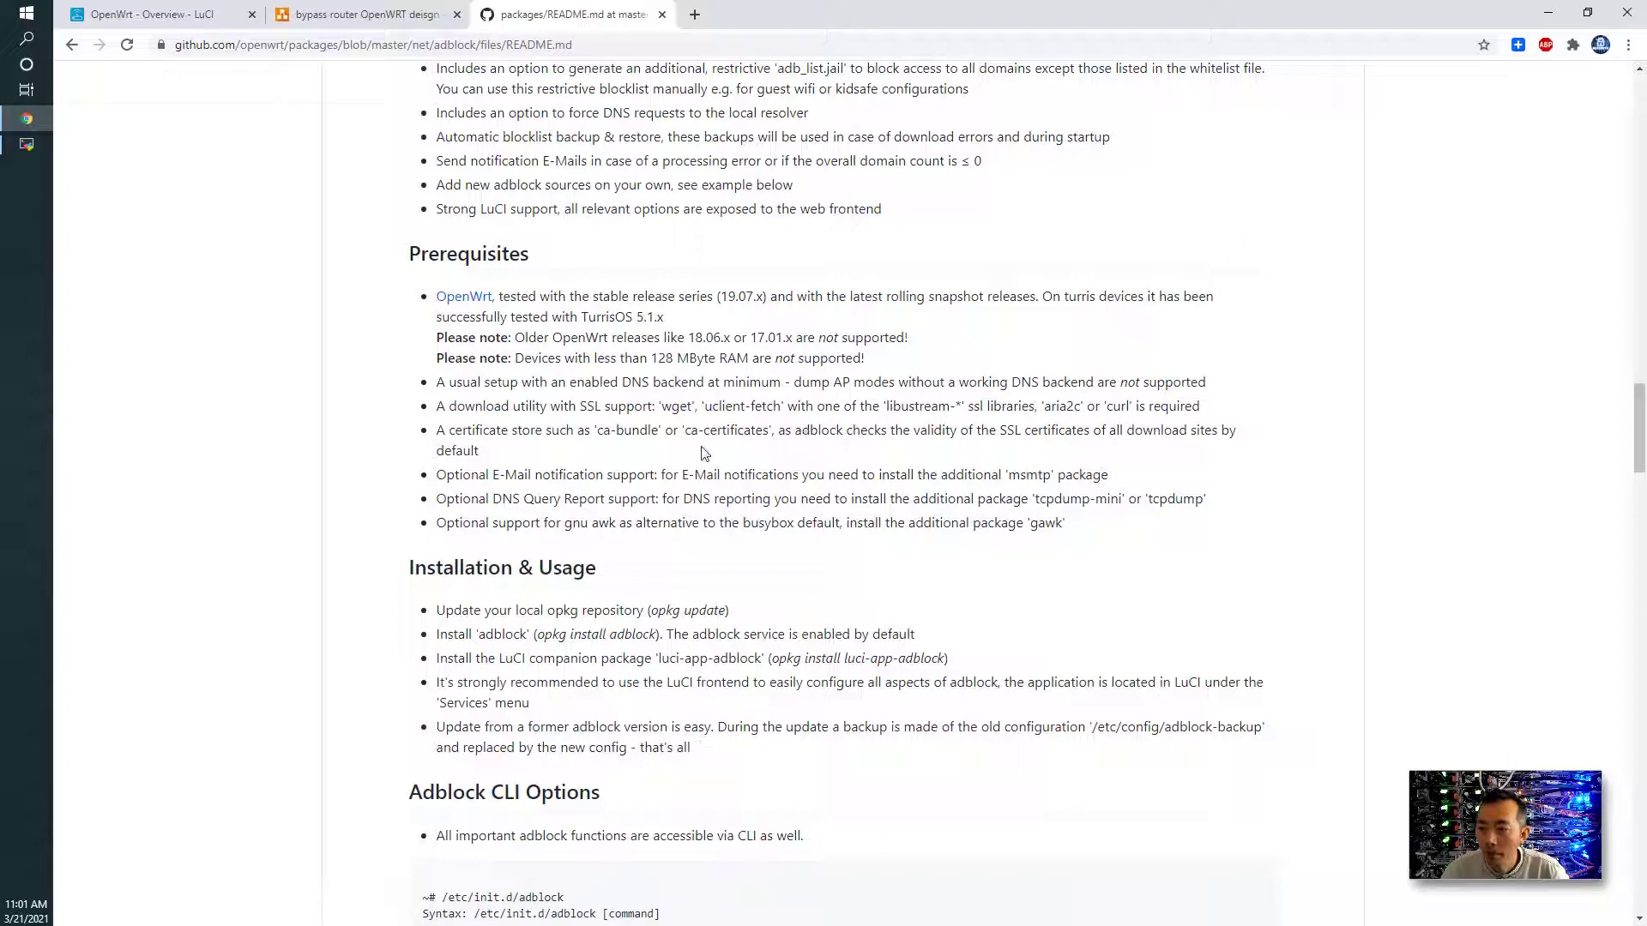
left_click_drag(436, 475, 1078, 537)
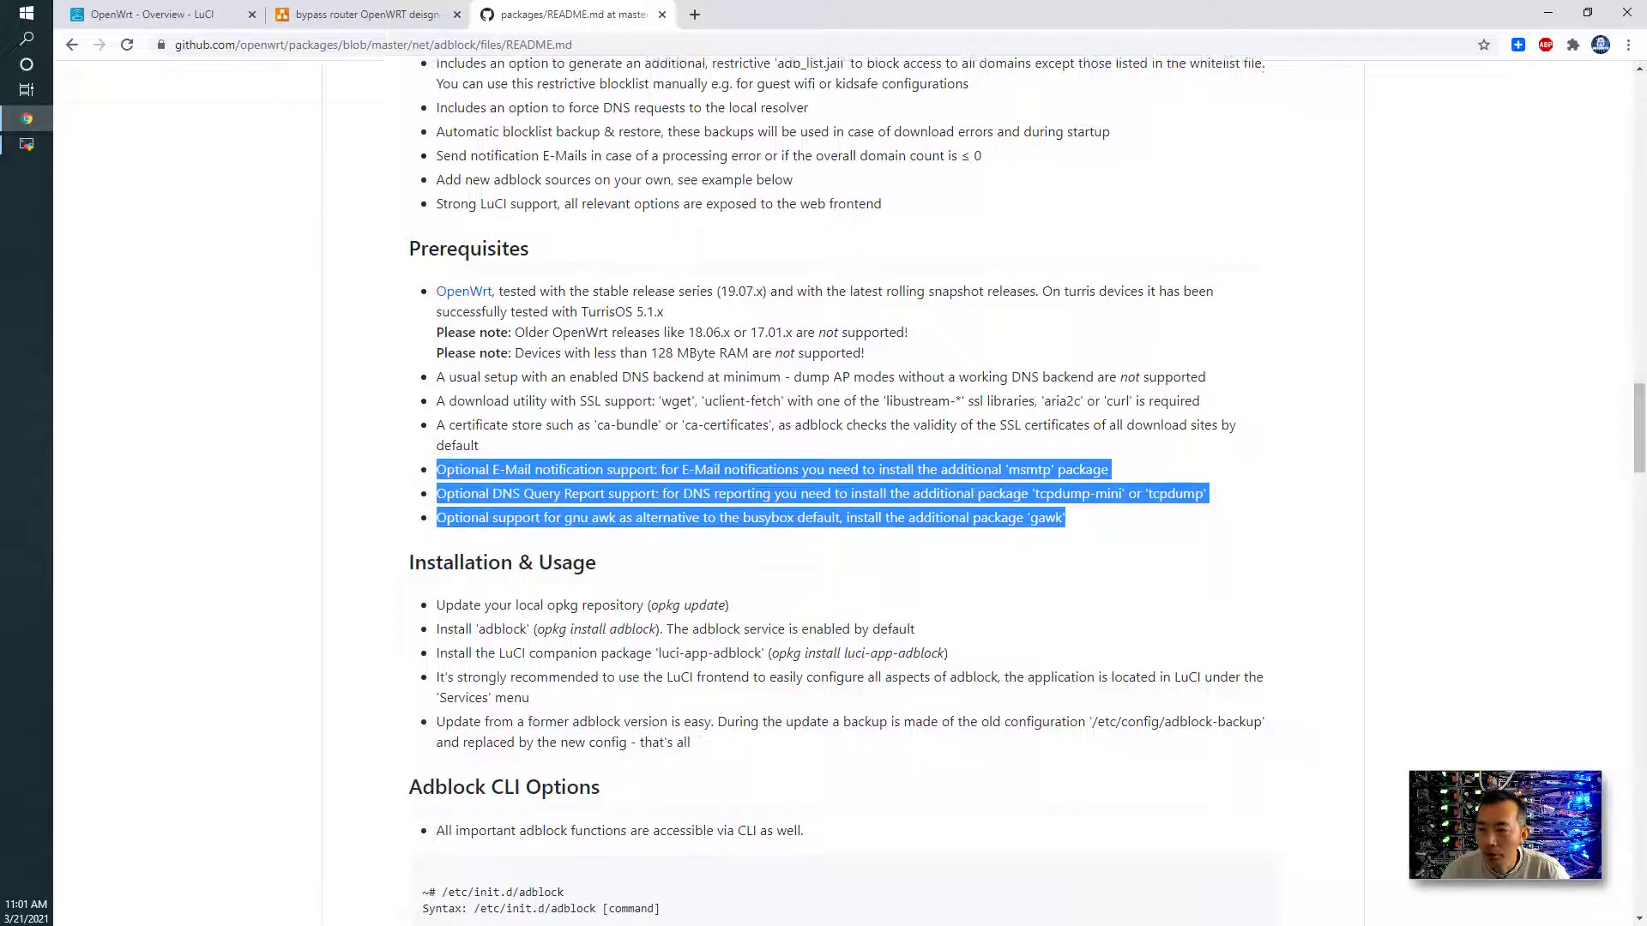
scroll(647, 520, "down", 1)
left_click(591, 540)
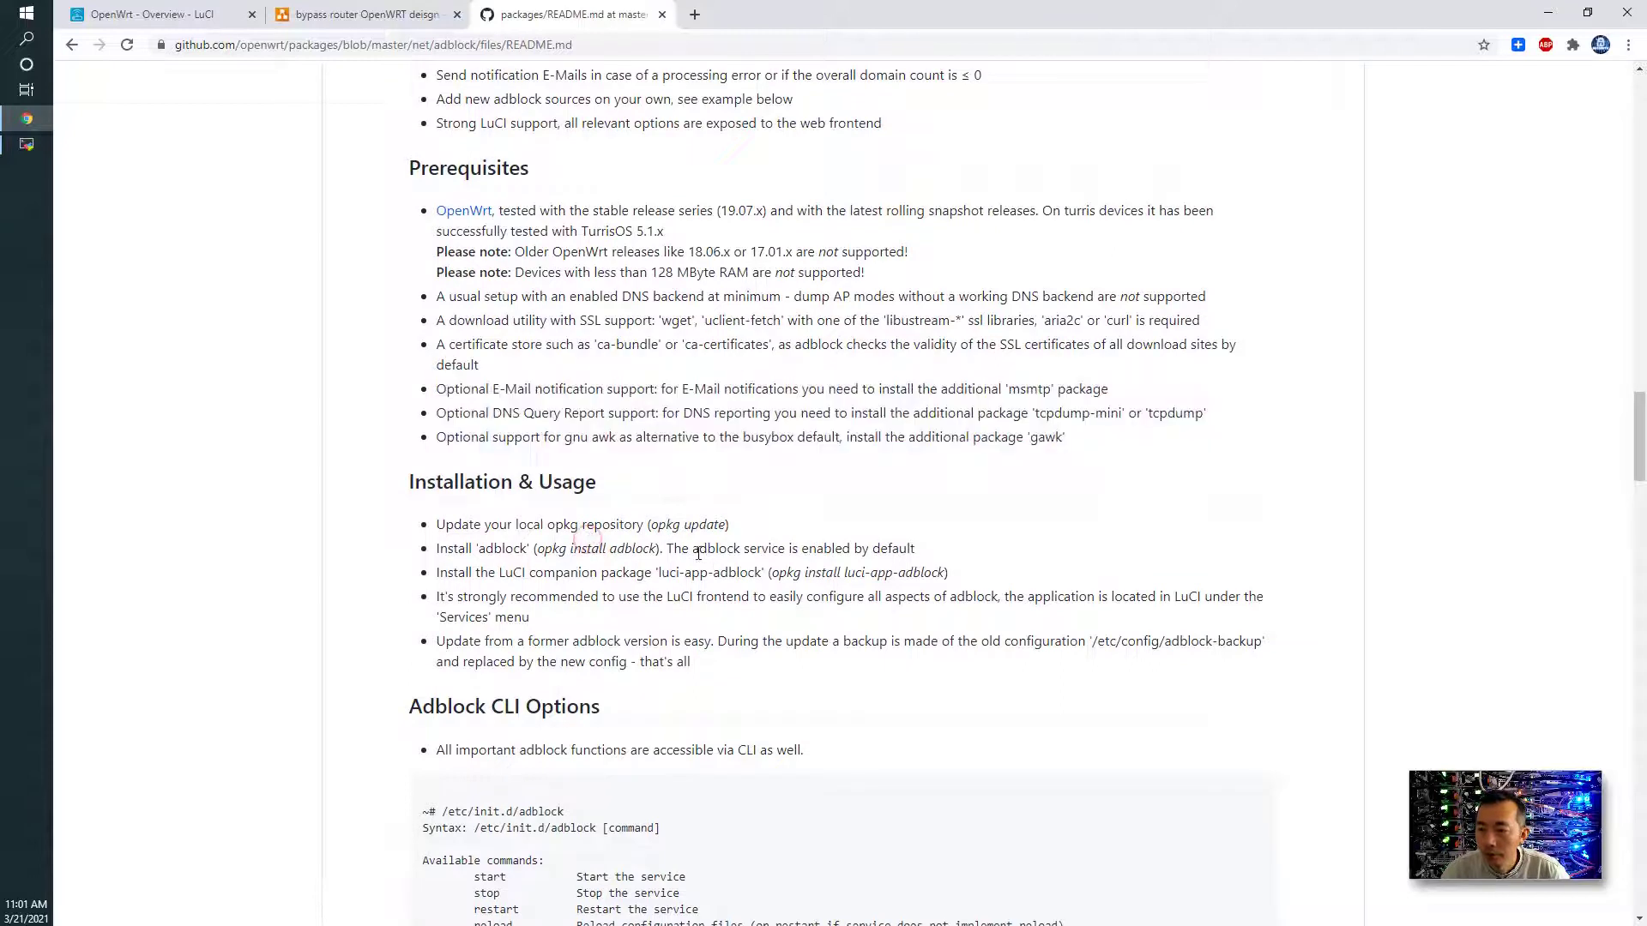
- Read the Installation & Usage instructions in the adblock README
left_click_drag(437, 517, 759, 661)
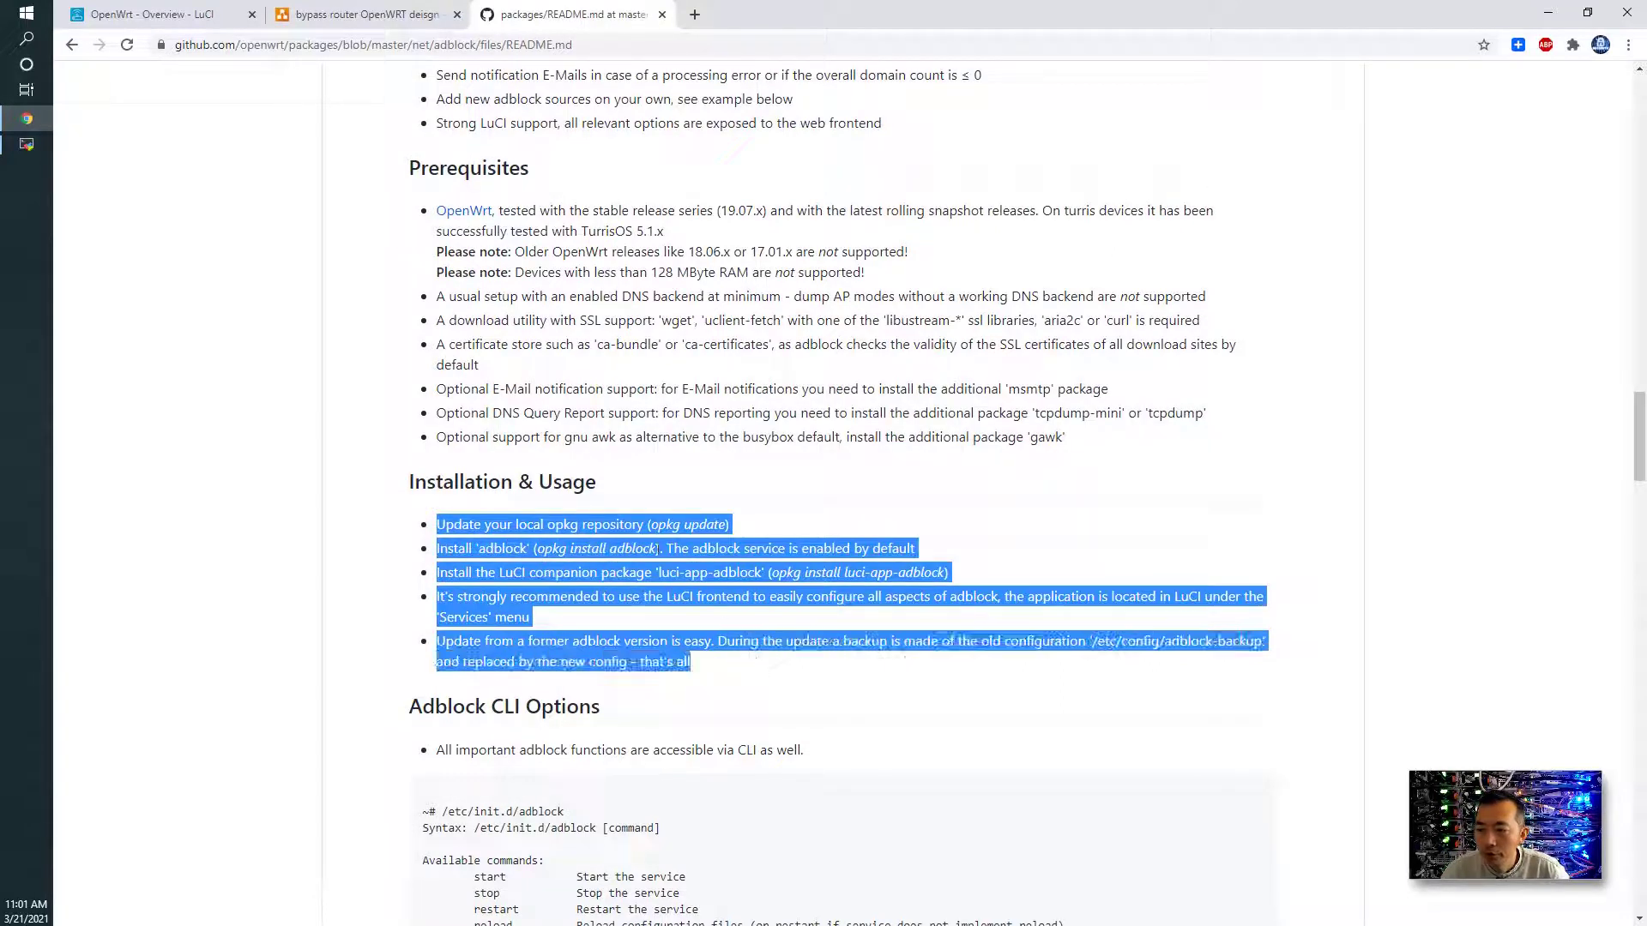
scroll(649, 583, "down", 1)
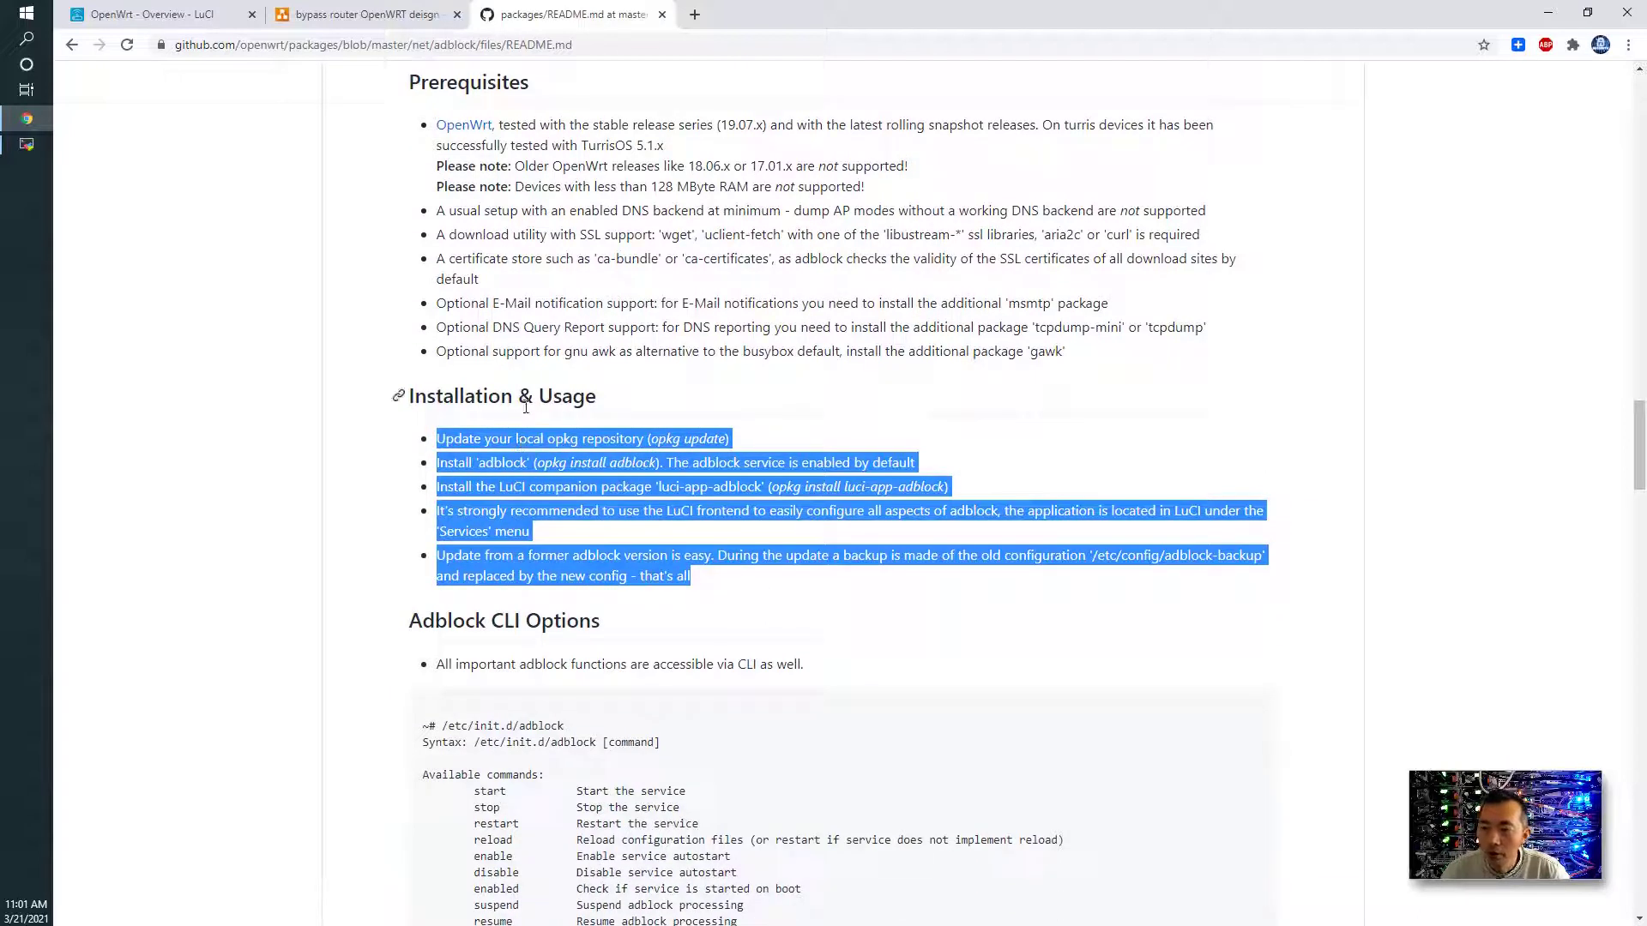
left_click(610, 455)
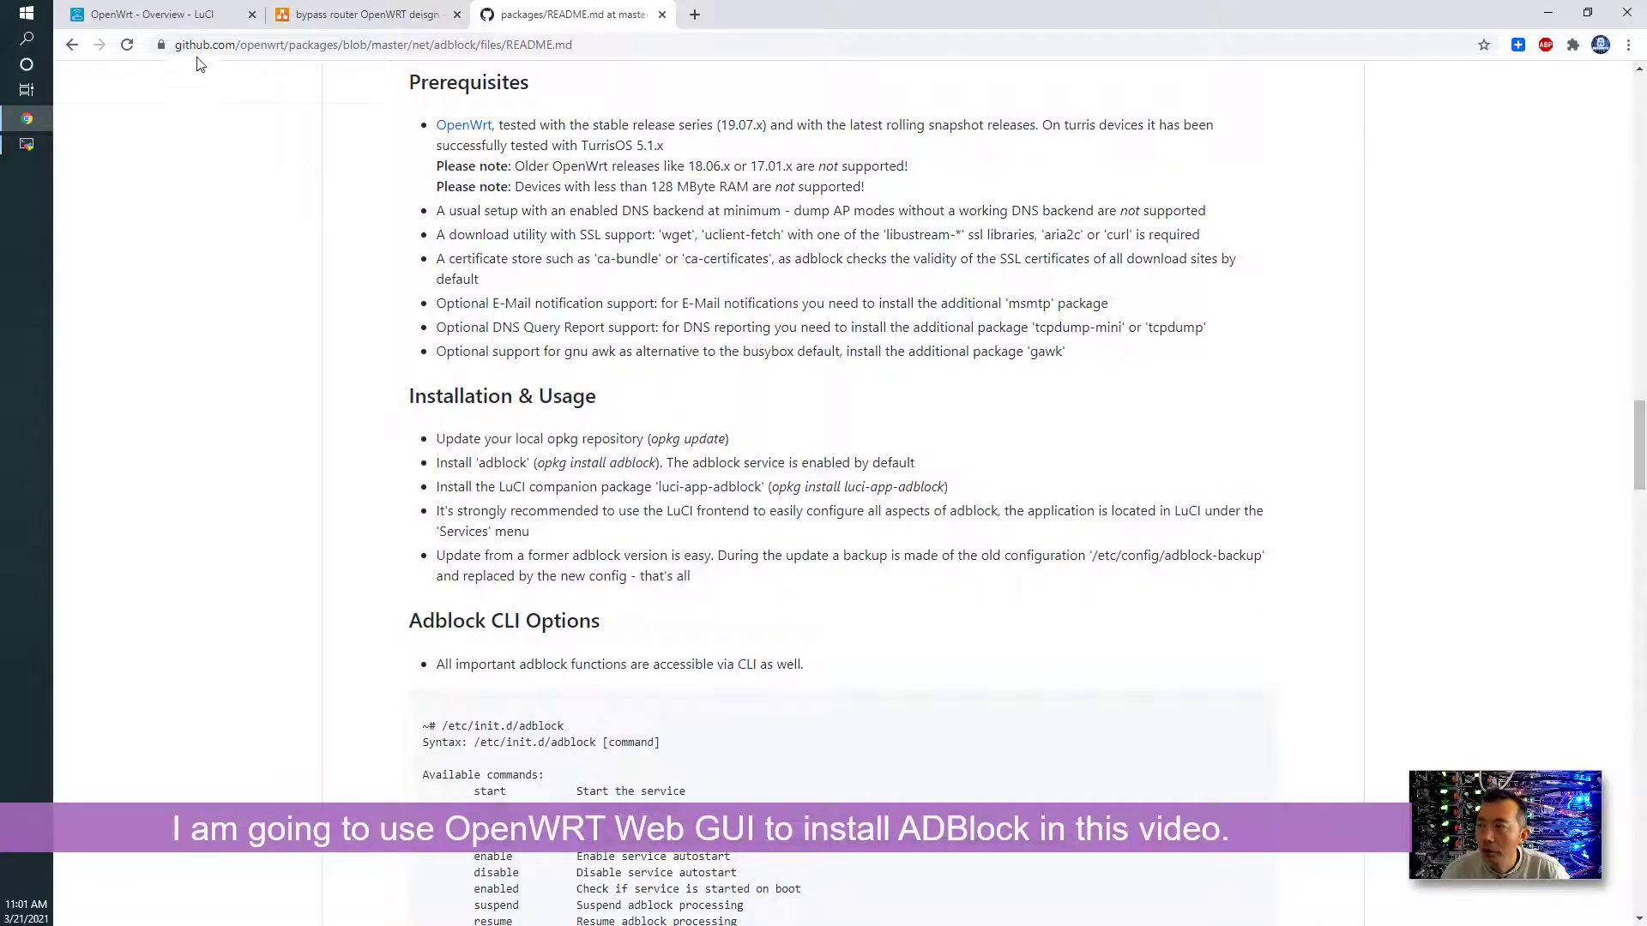
- Filter the OpenWrt router's available software packages by "adblock" and install the adblock package
left_click(163, 15)
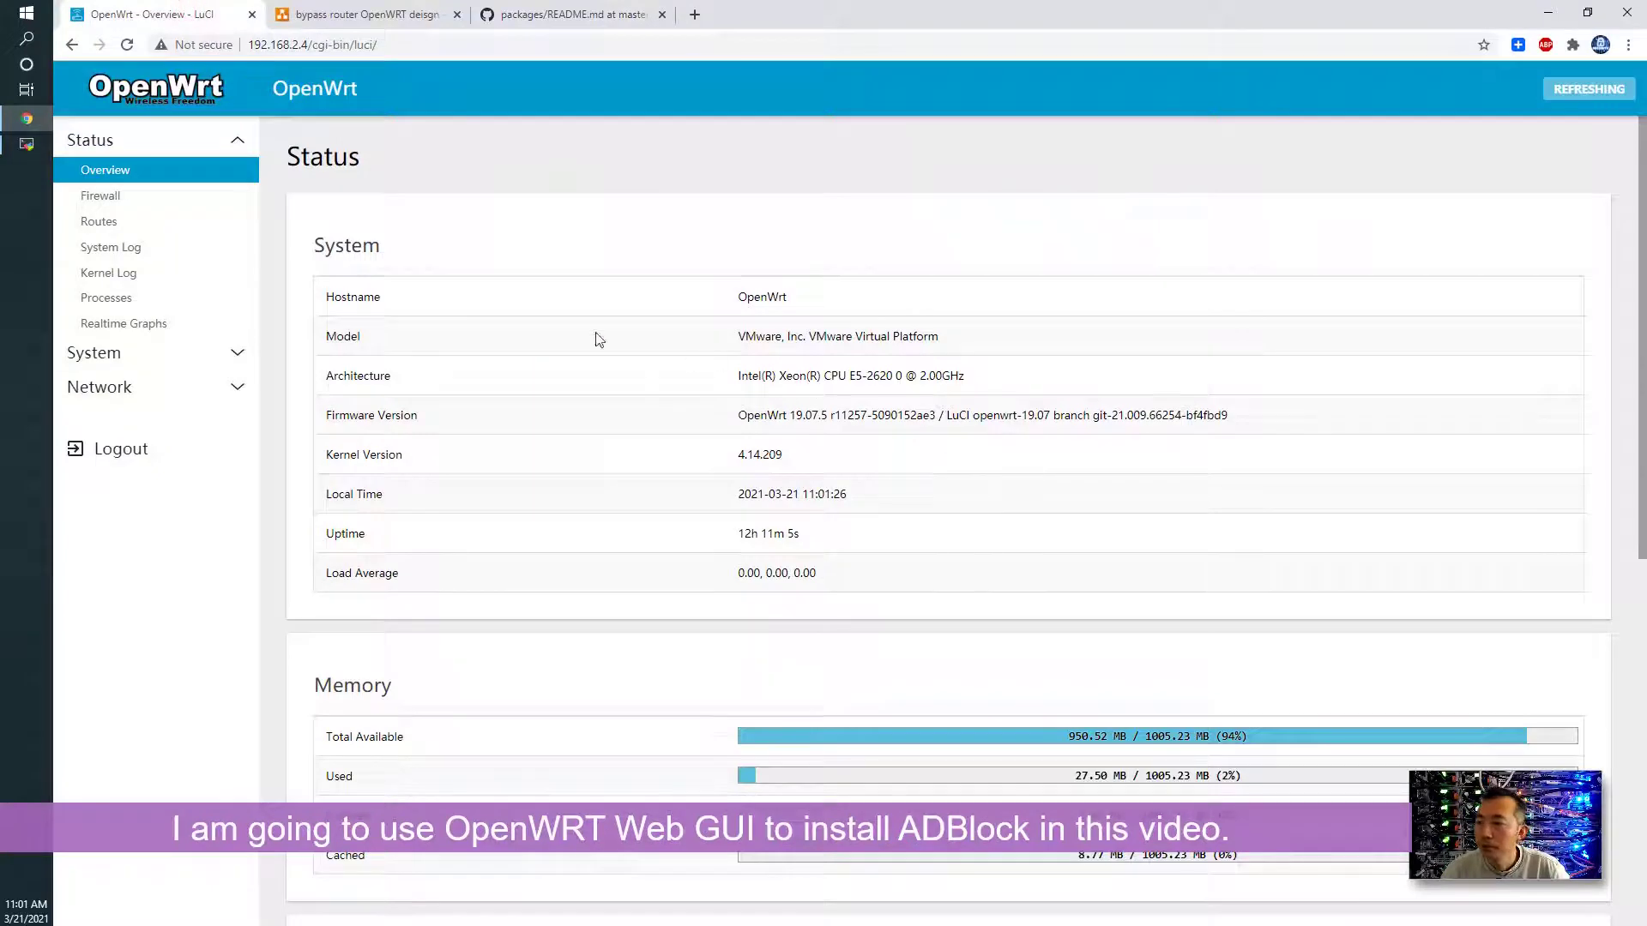
left_click(190, 355)
left_click(190, 432)
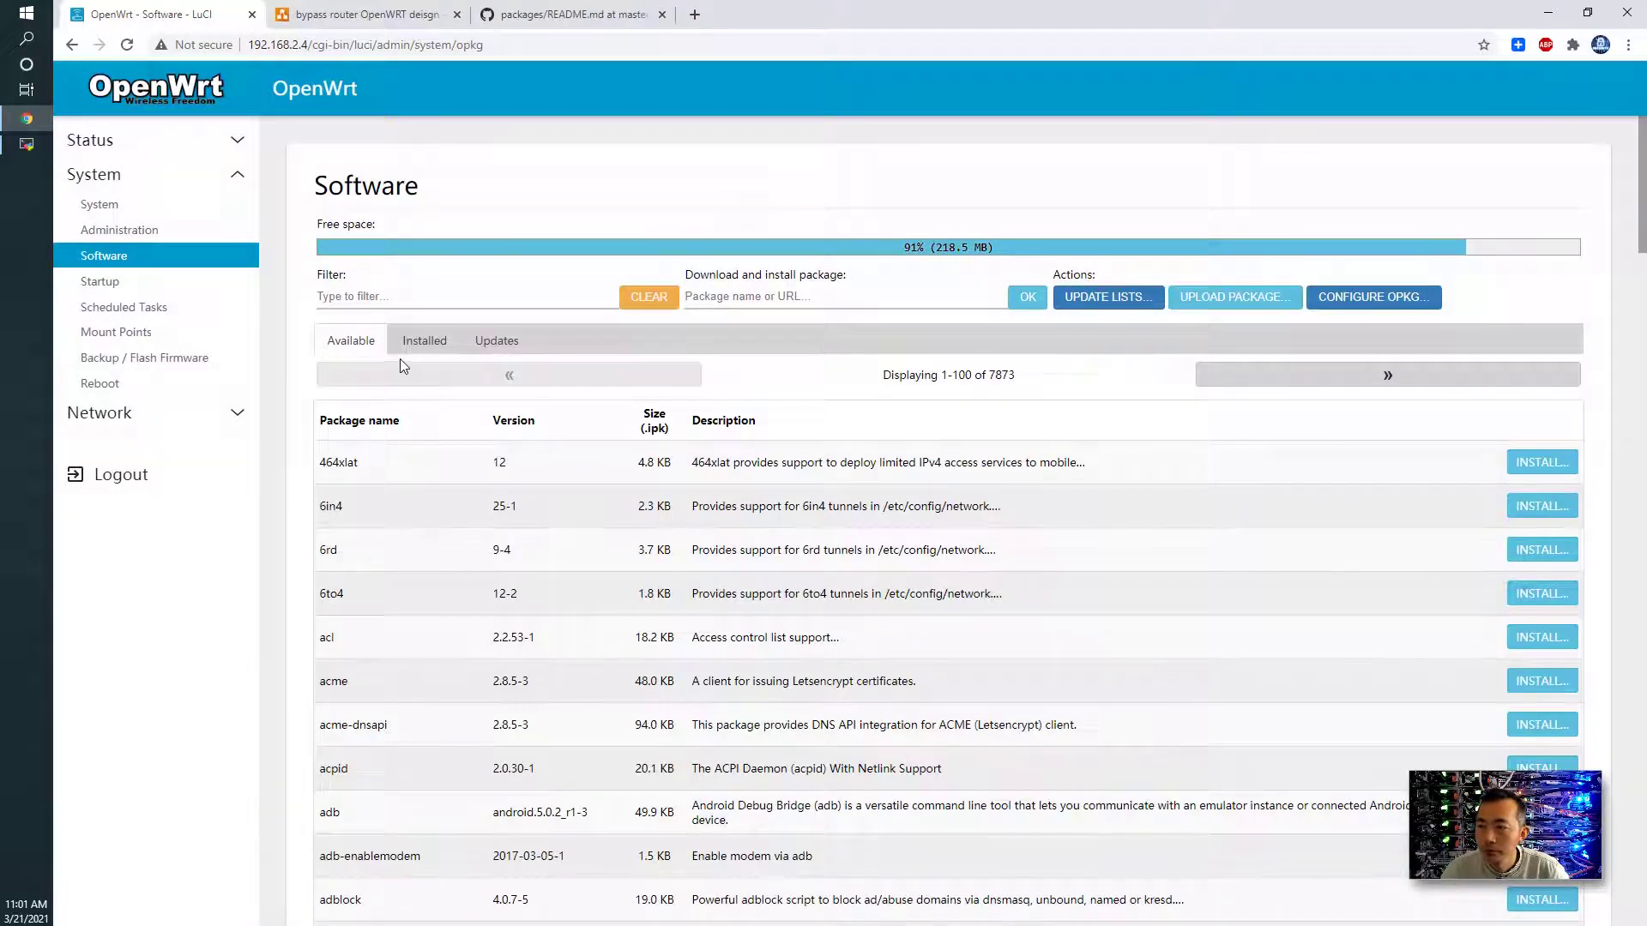
left_click(415, 293)
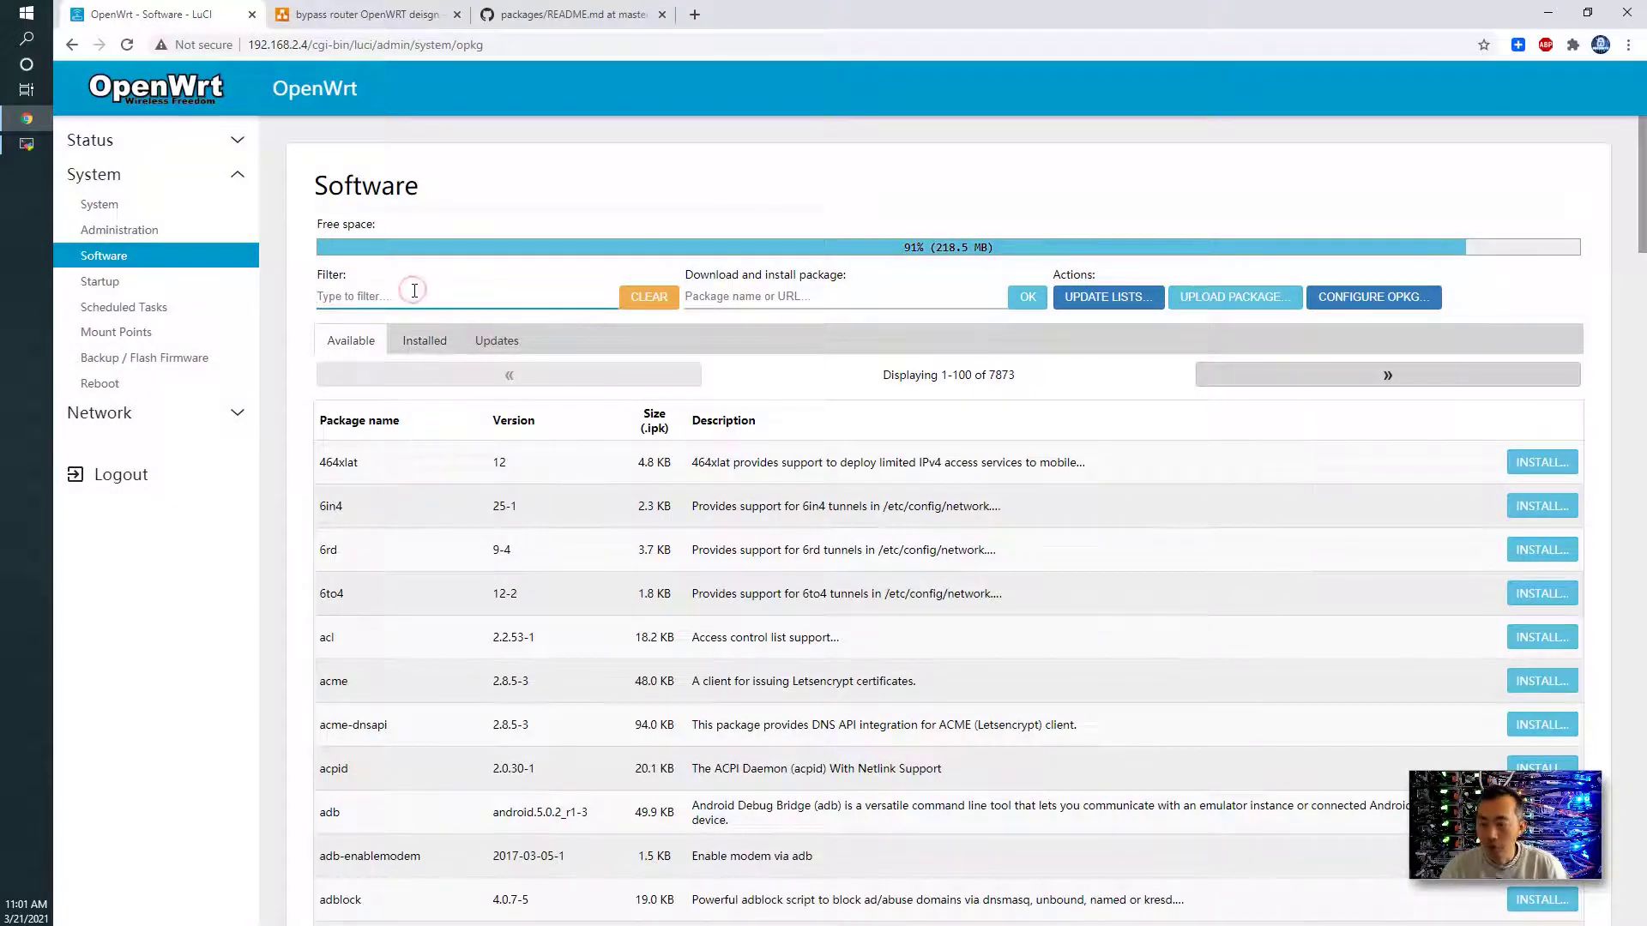
type("ad")
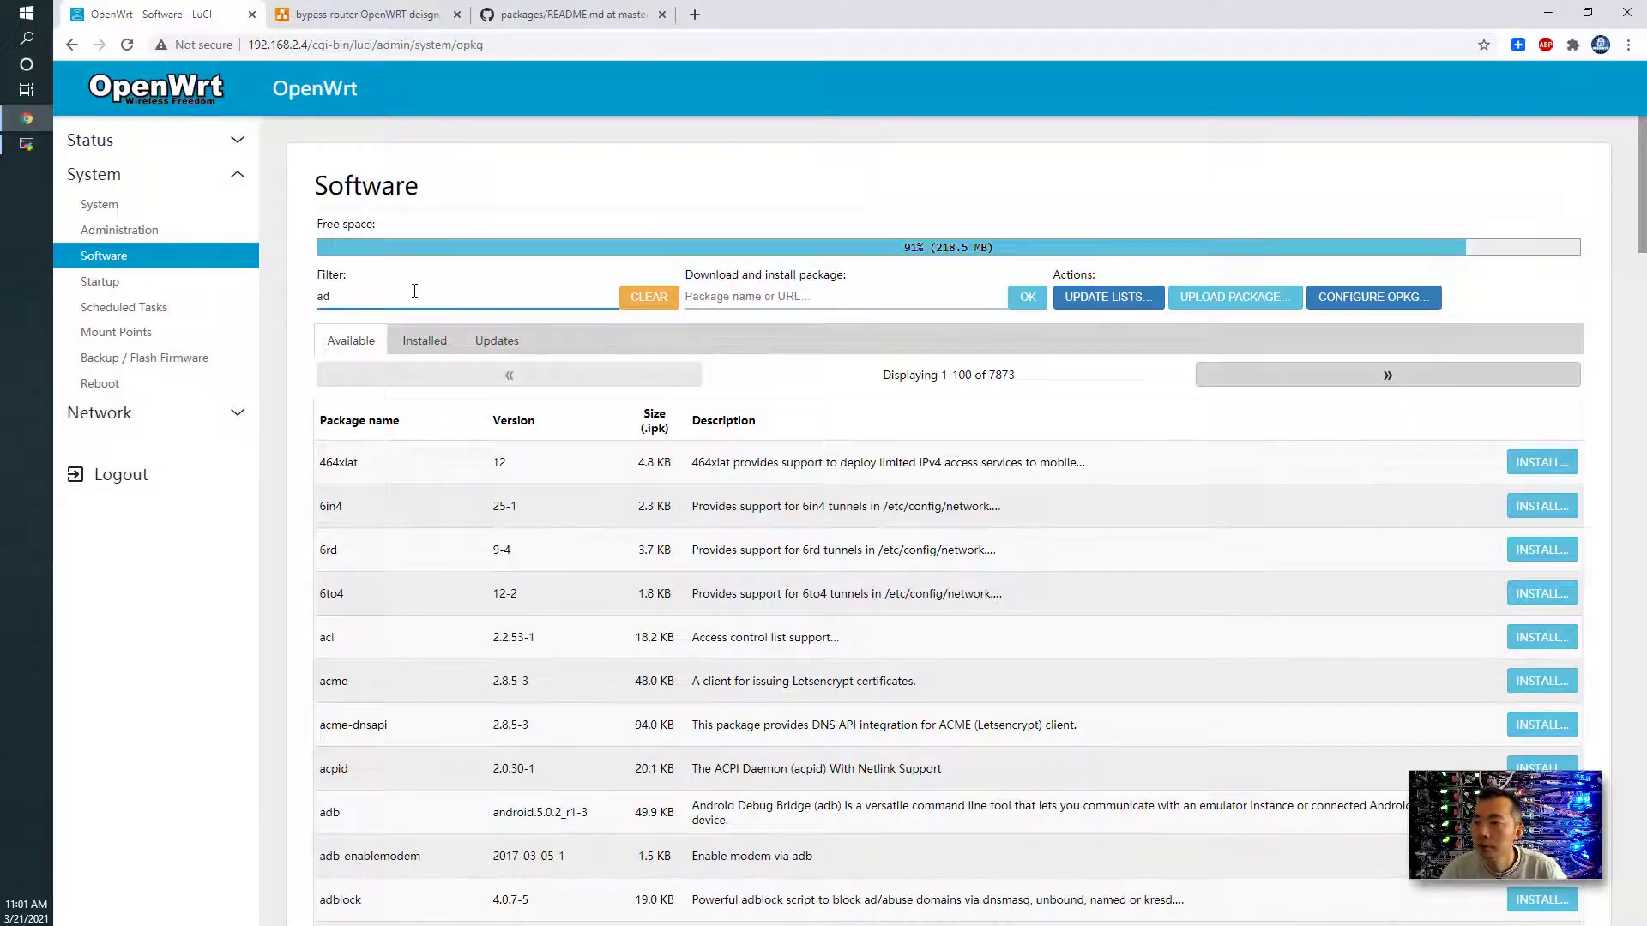
type("block")
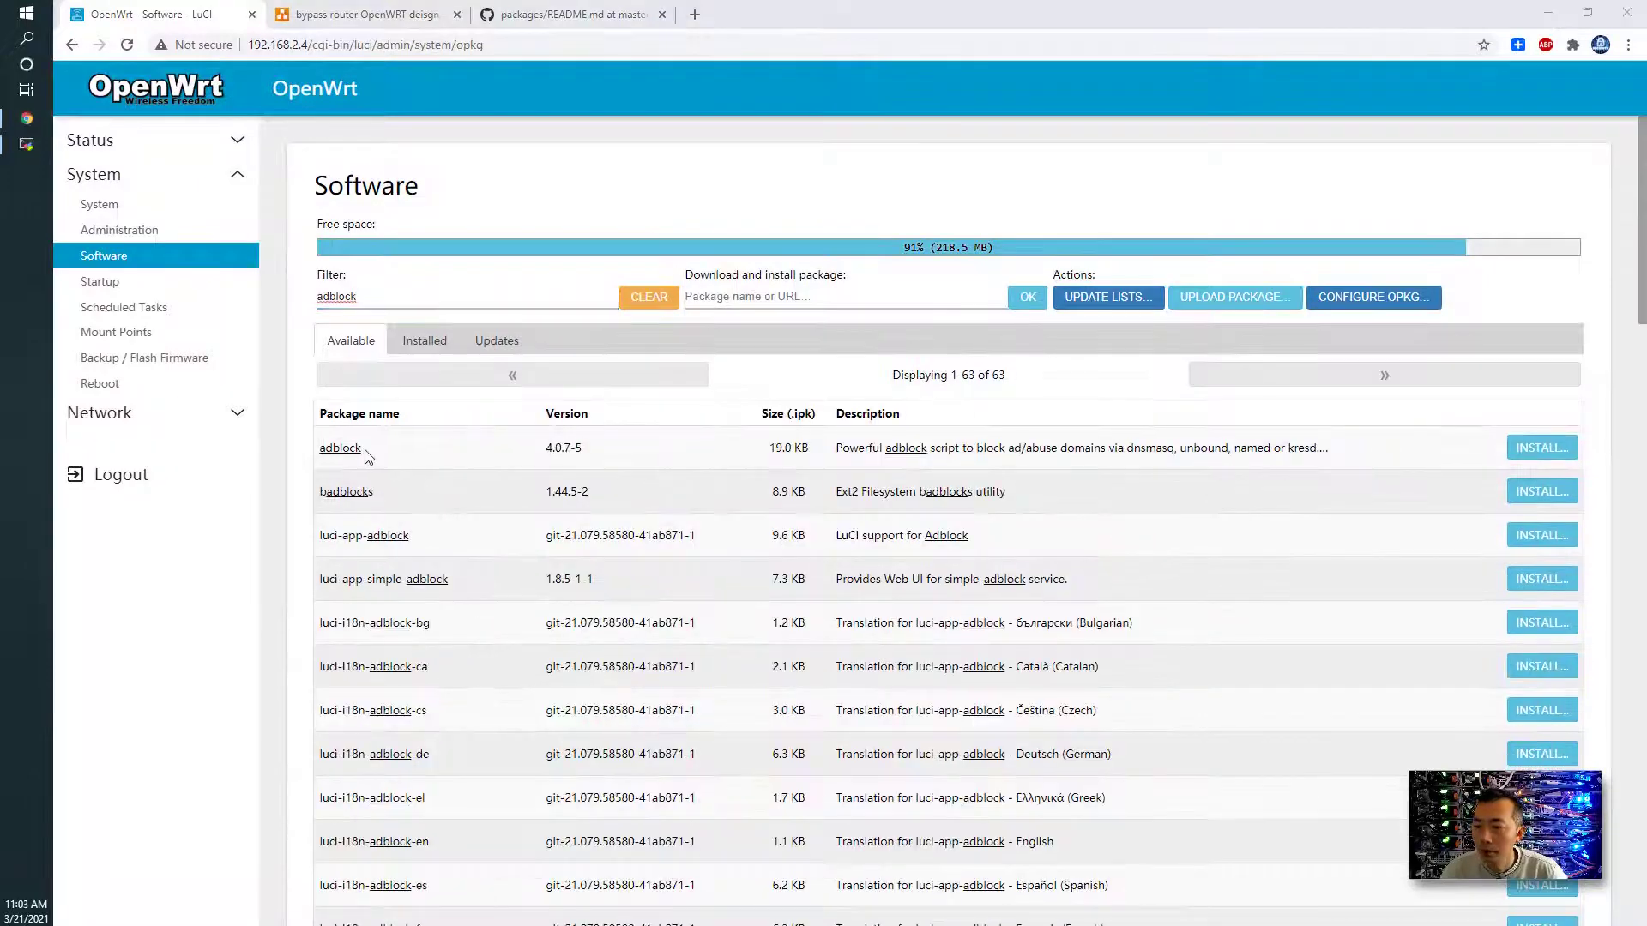
left_click(1535, 447)
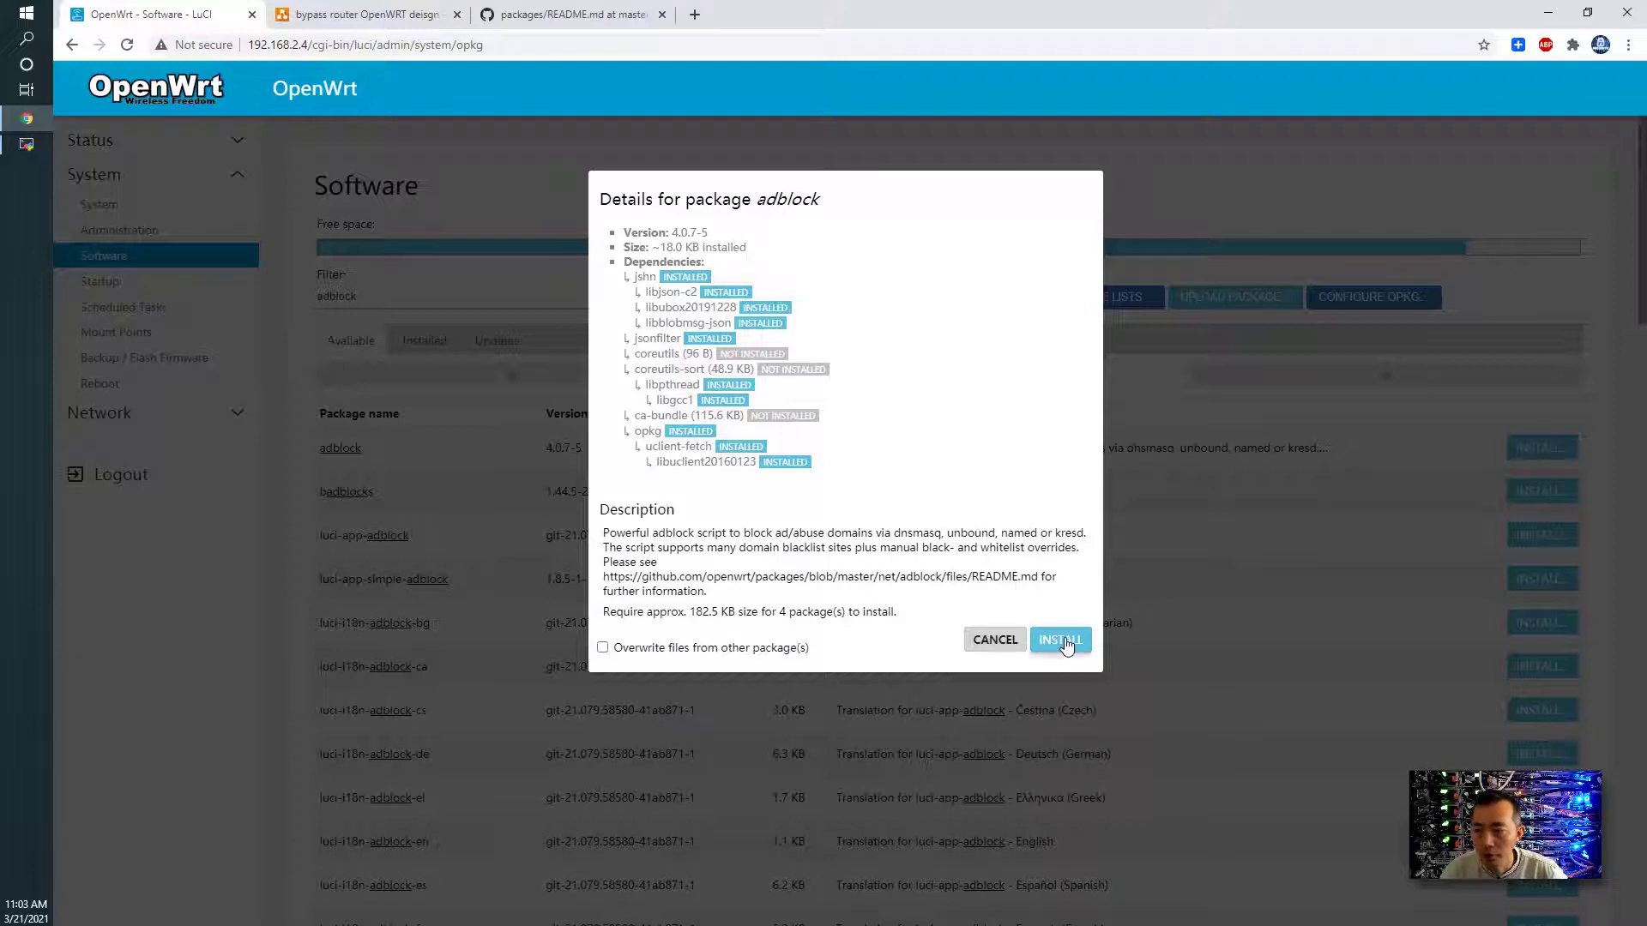
left_click(1061, 640)
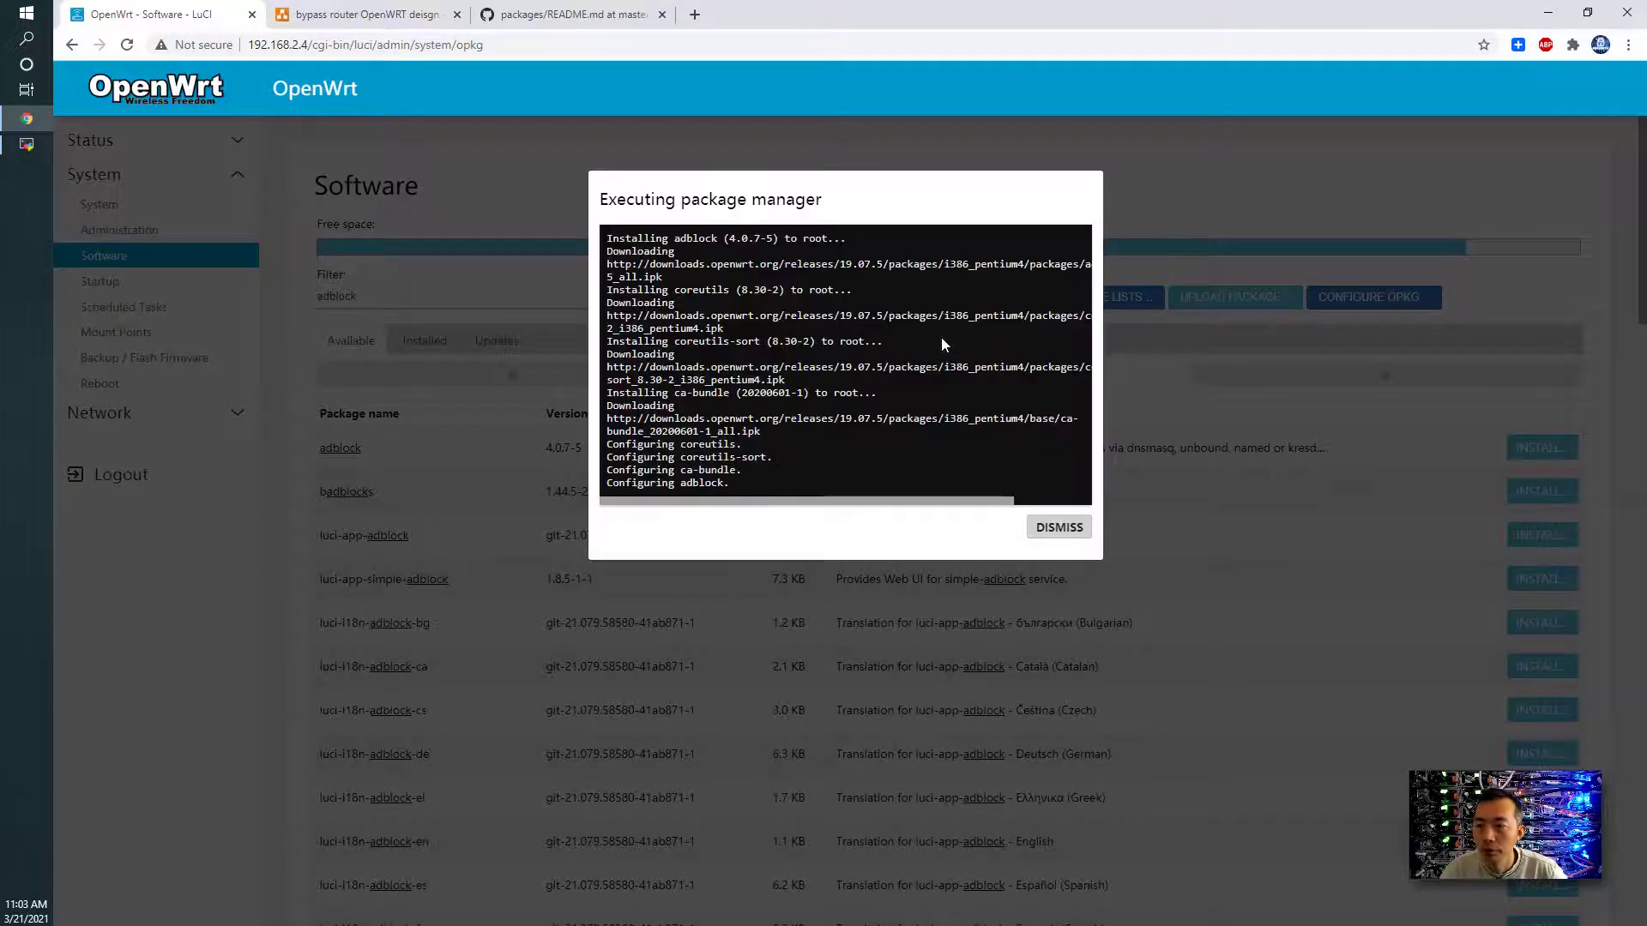
- Look up the LuCI companion package name in the README and install luci-app-adblock on the router
left_click(571, 14)
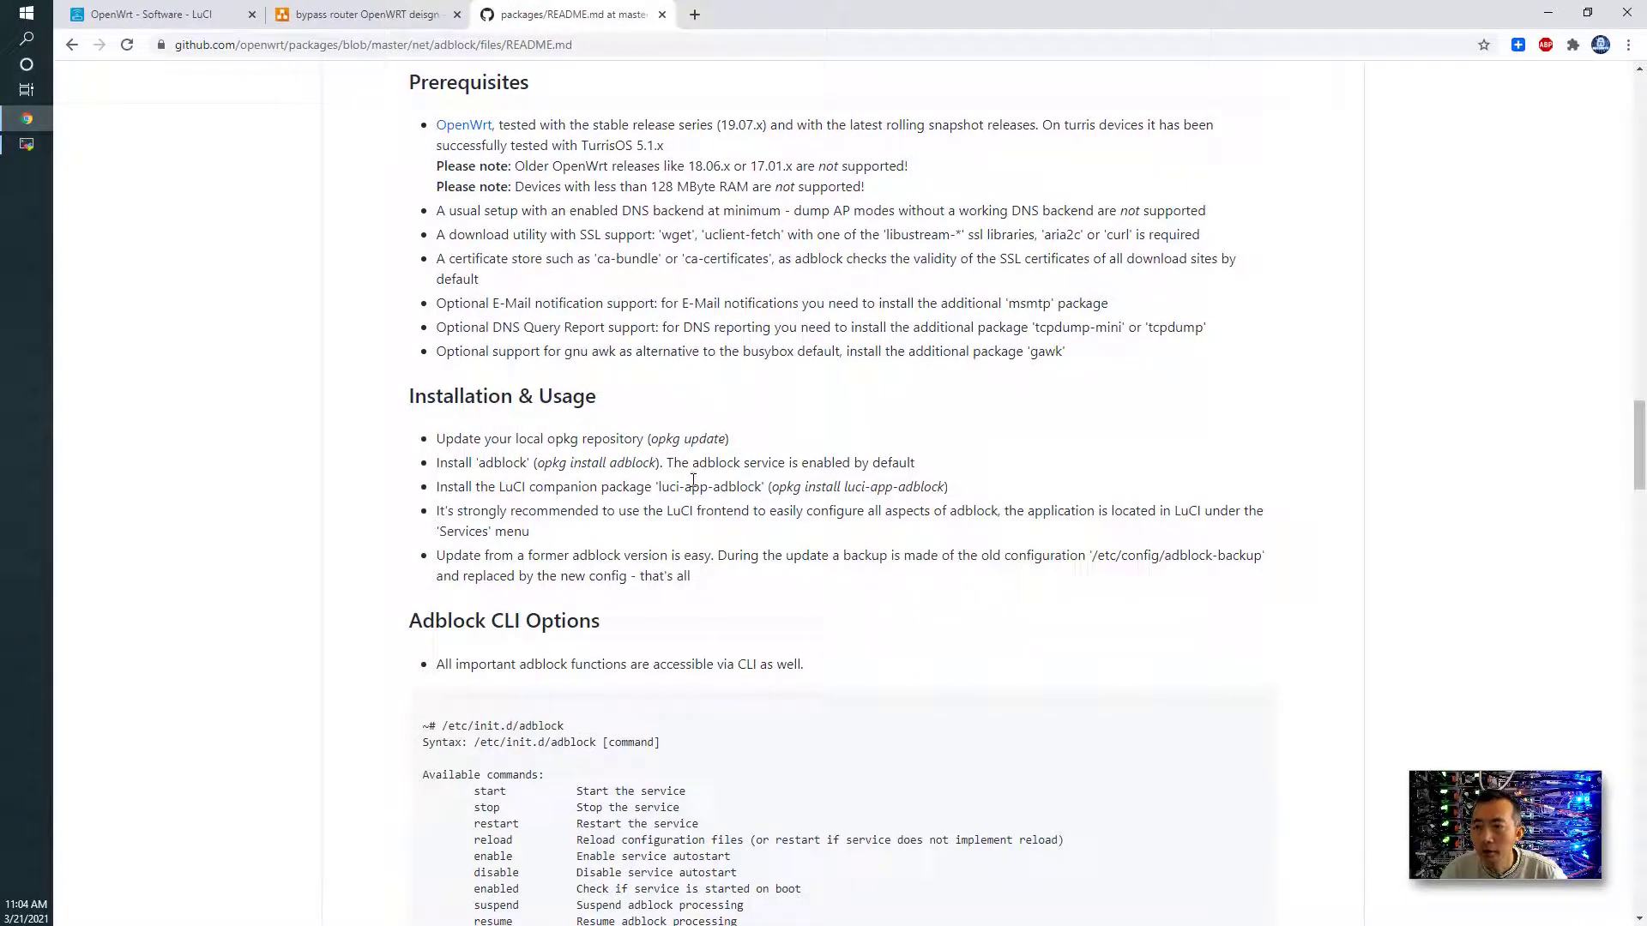
left_click_drag(610, 463, 751, 491)
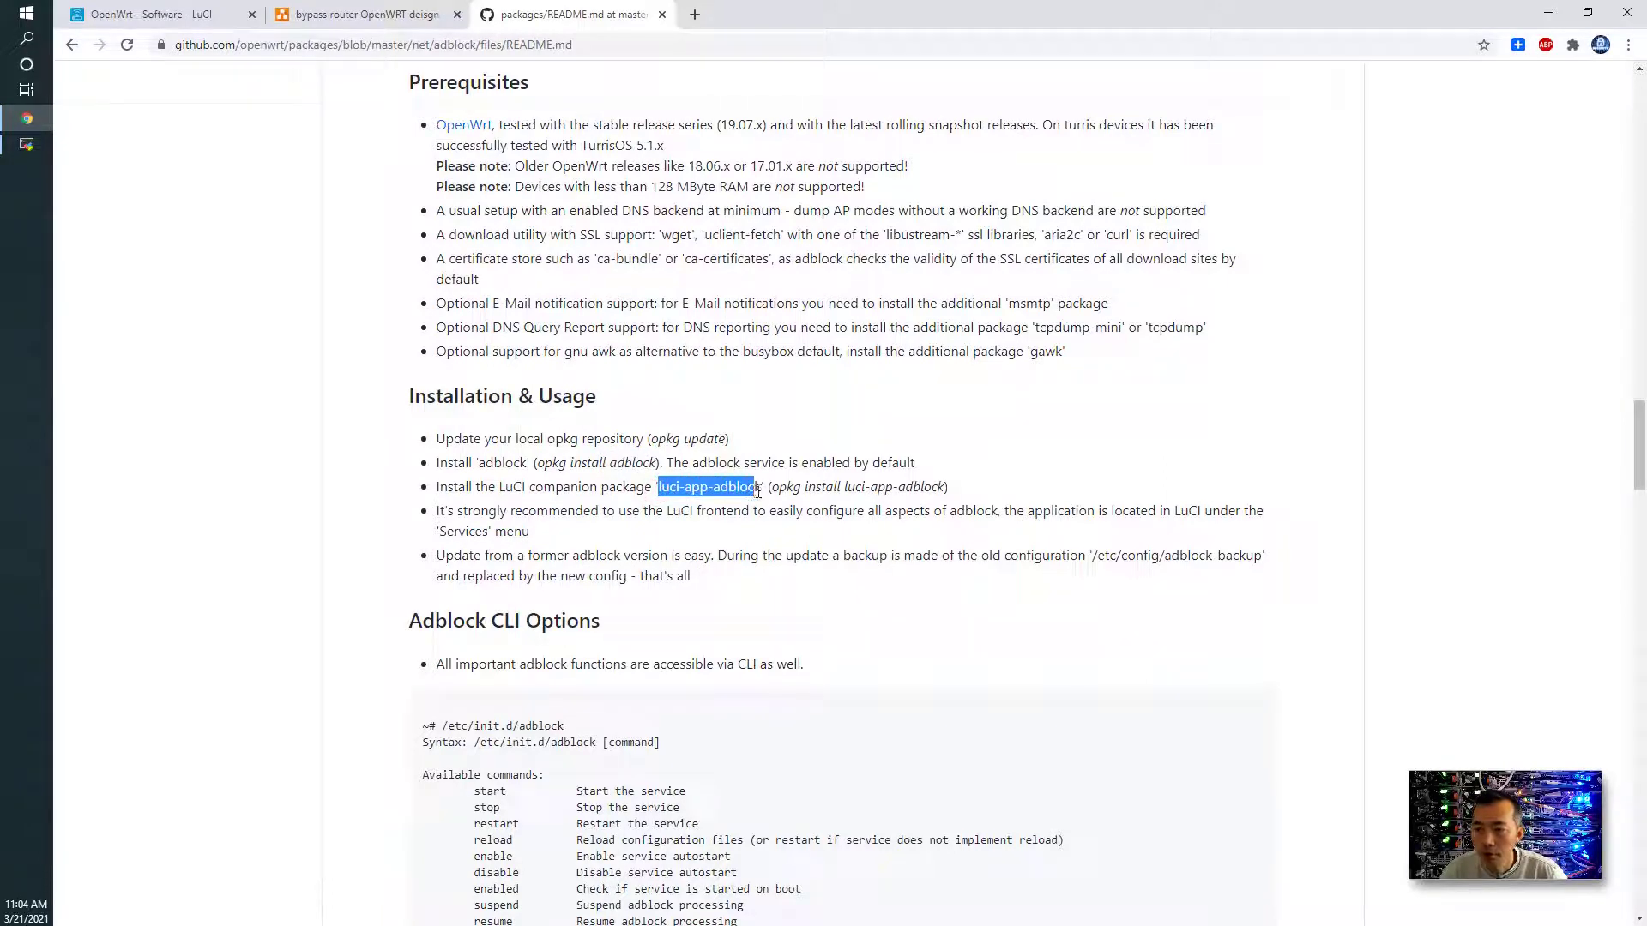
left_click(163, 14)
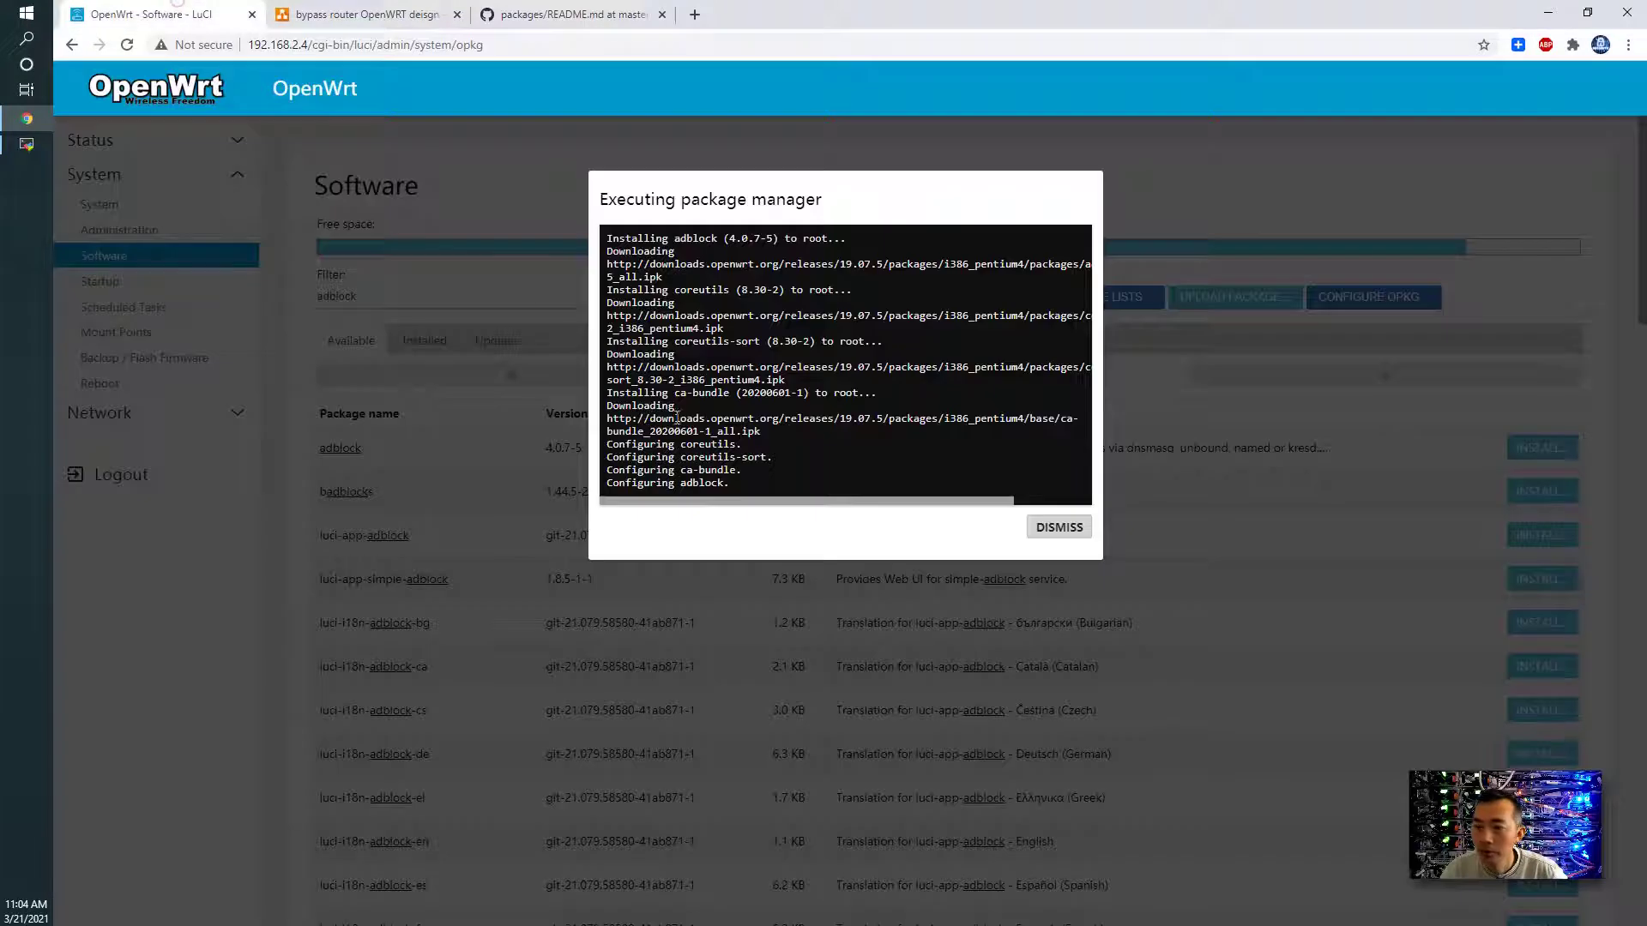
left_click(1048, 529)
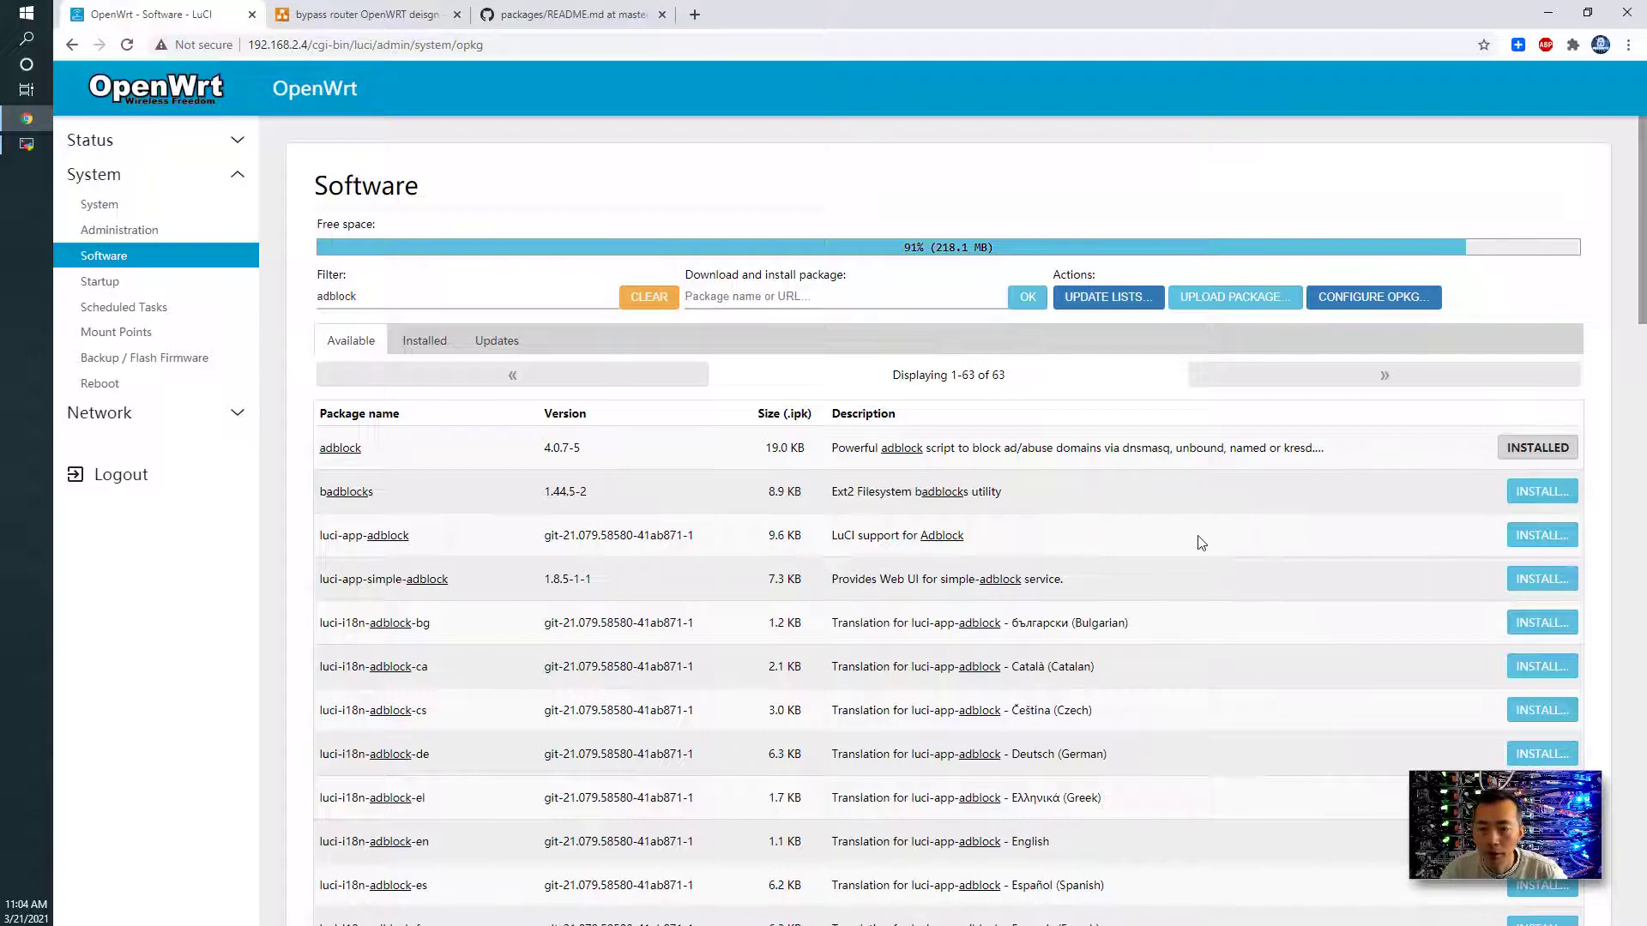
left_click(1560, 546)
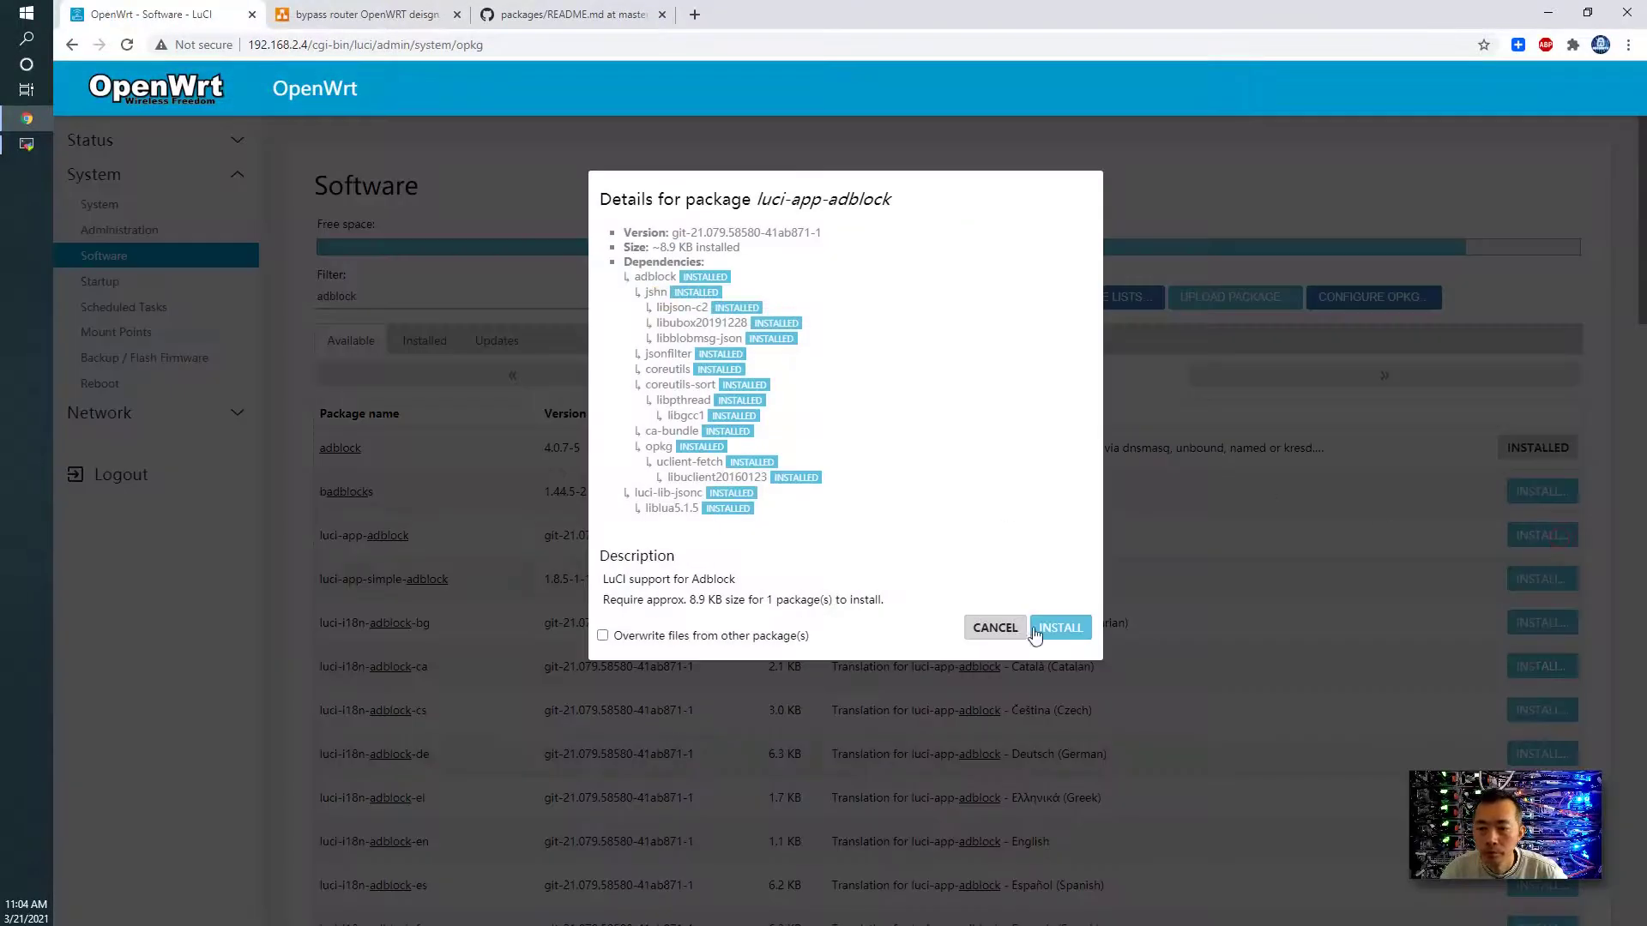
left_click(1063, 628)
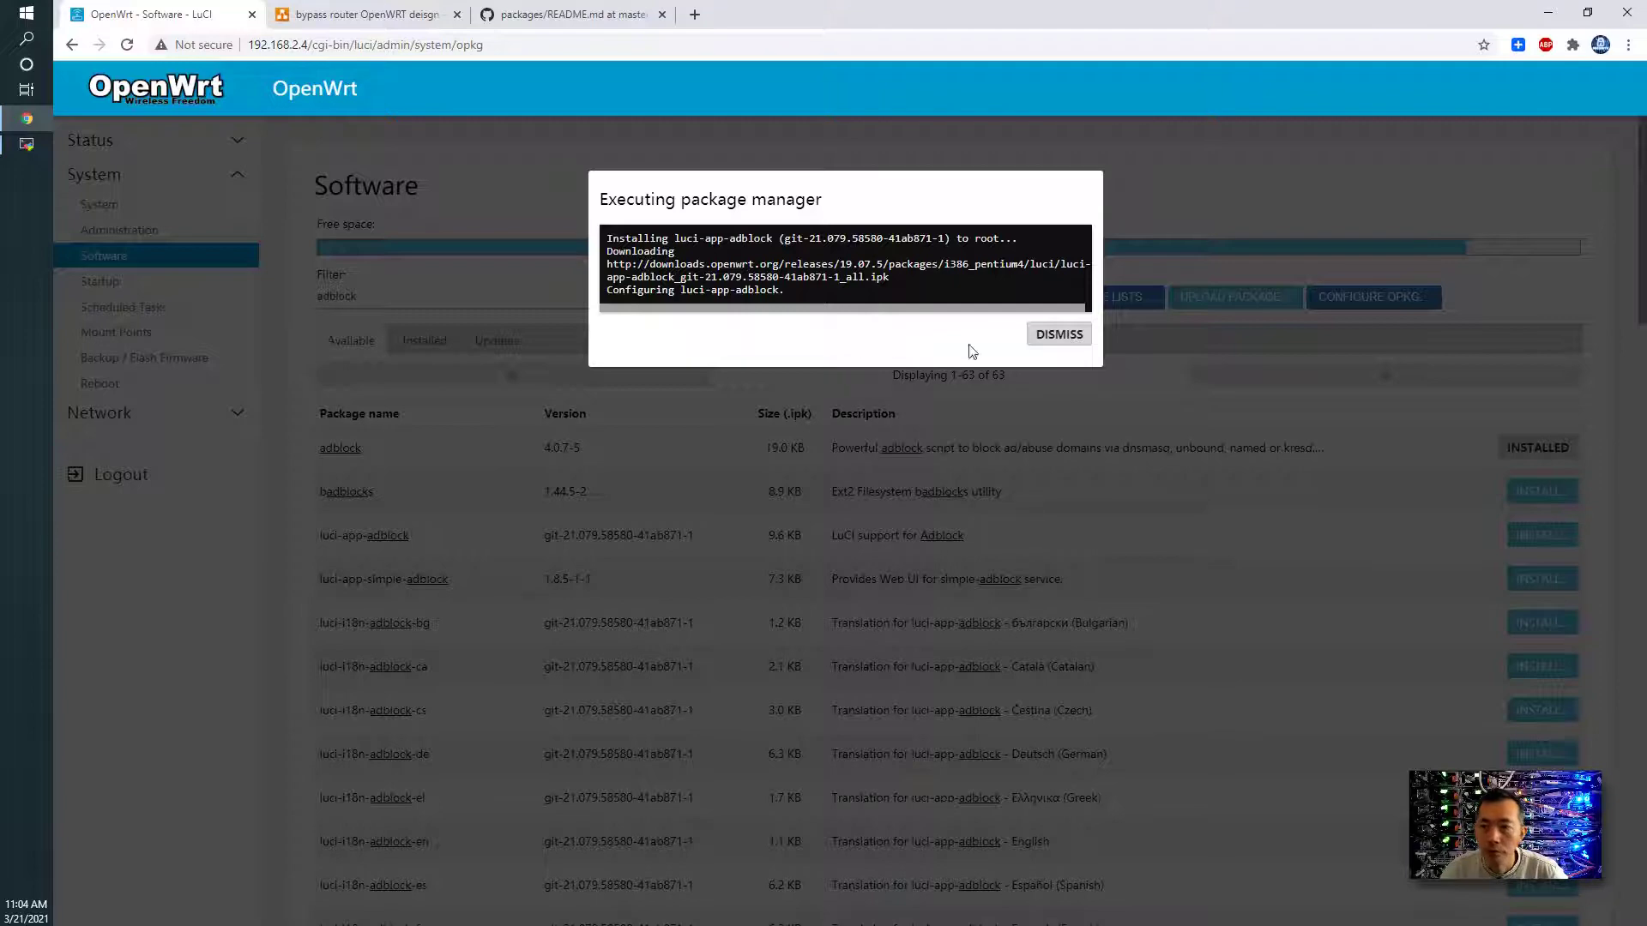
left_click(1059, 335)
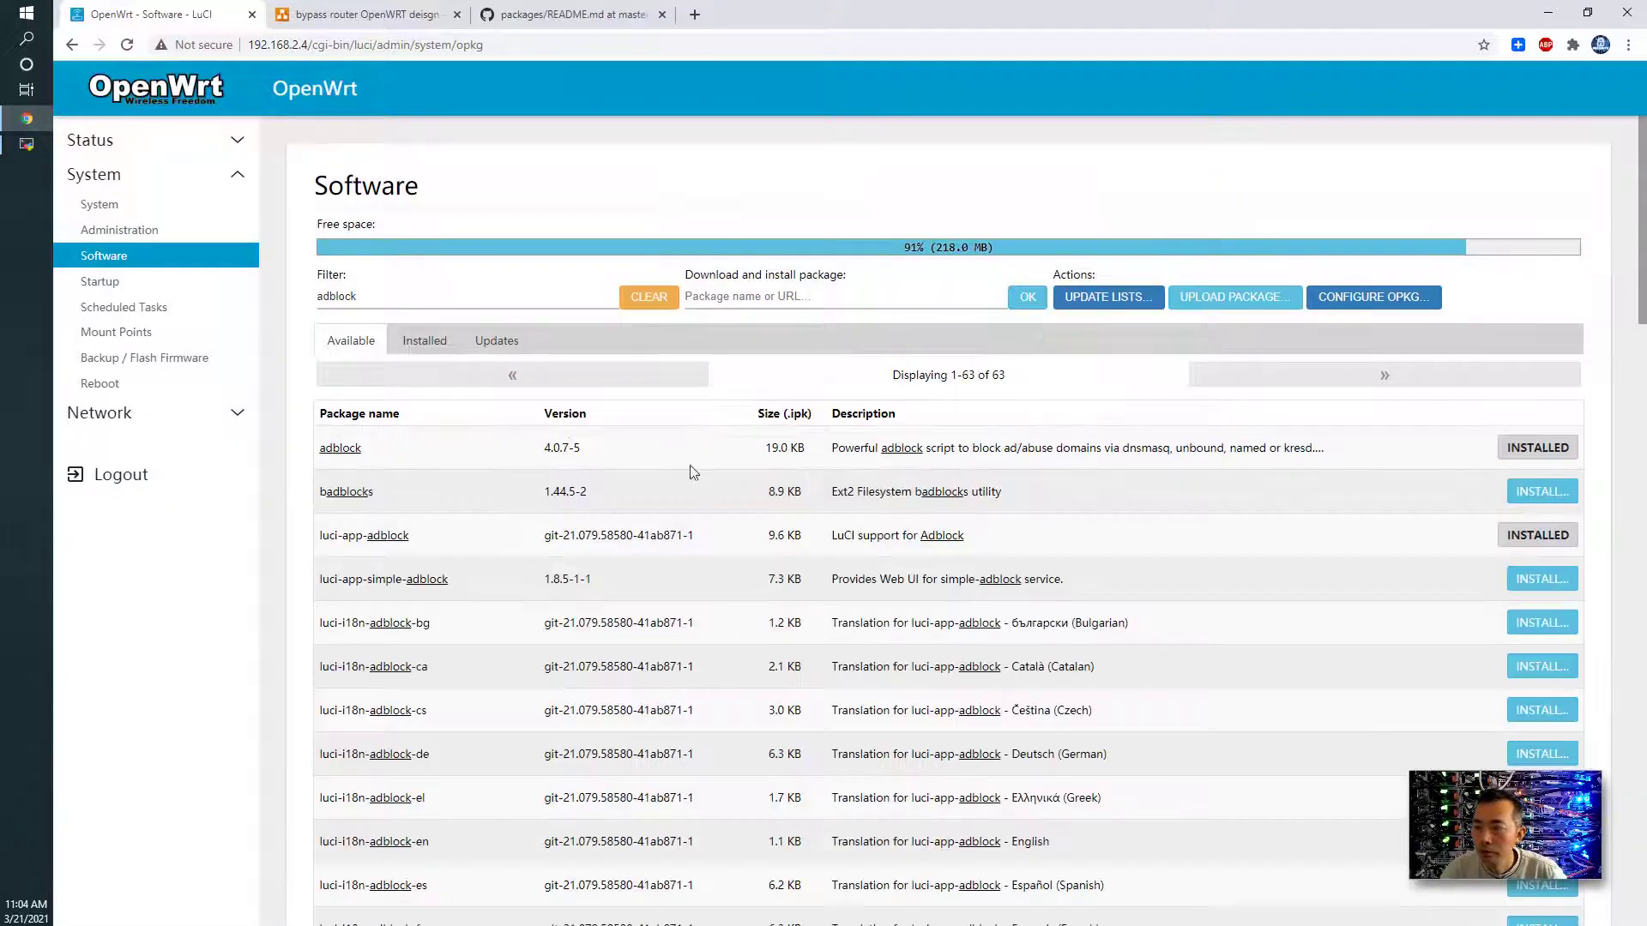
- Recheck the README's installation section against the packages installed on the router
left_click(536, 14)
left_click(538, 273)
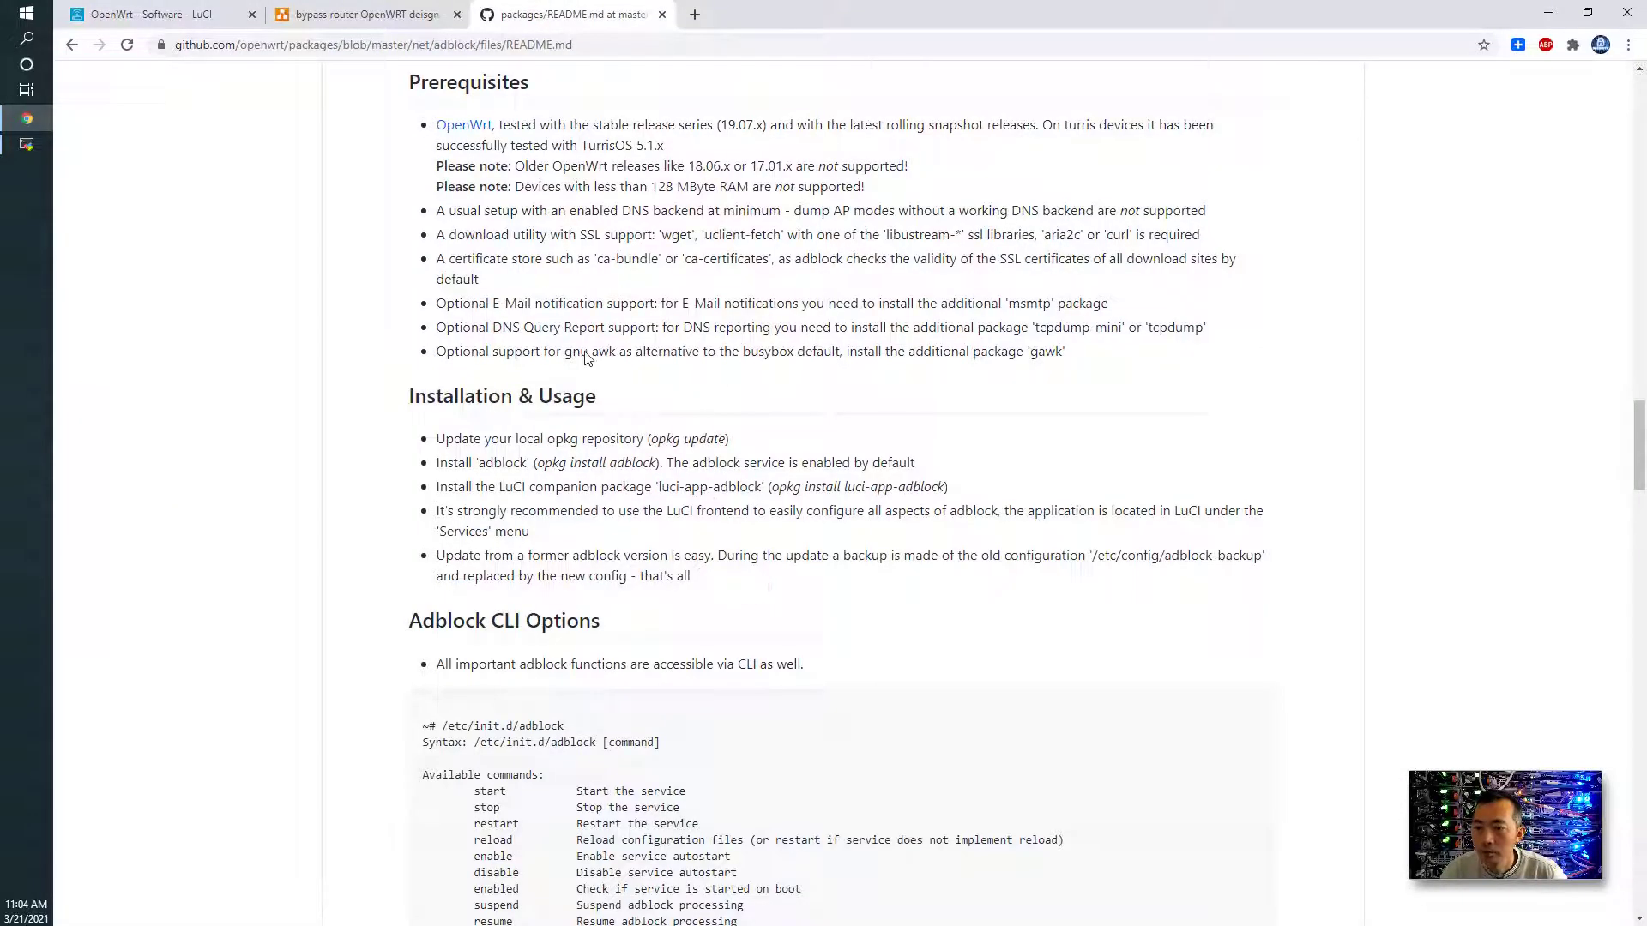
left_click(151, 9)
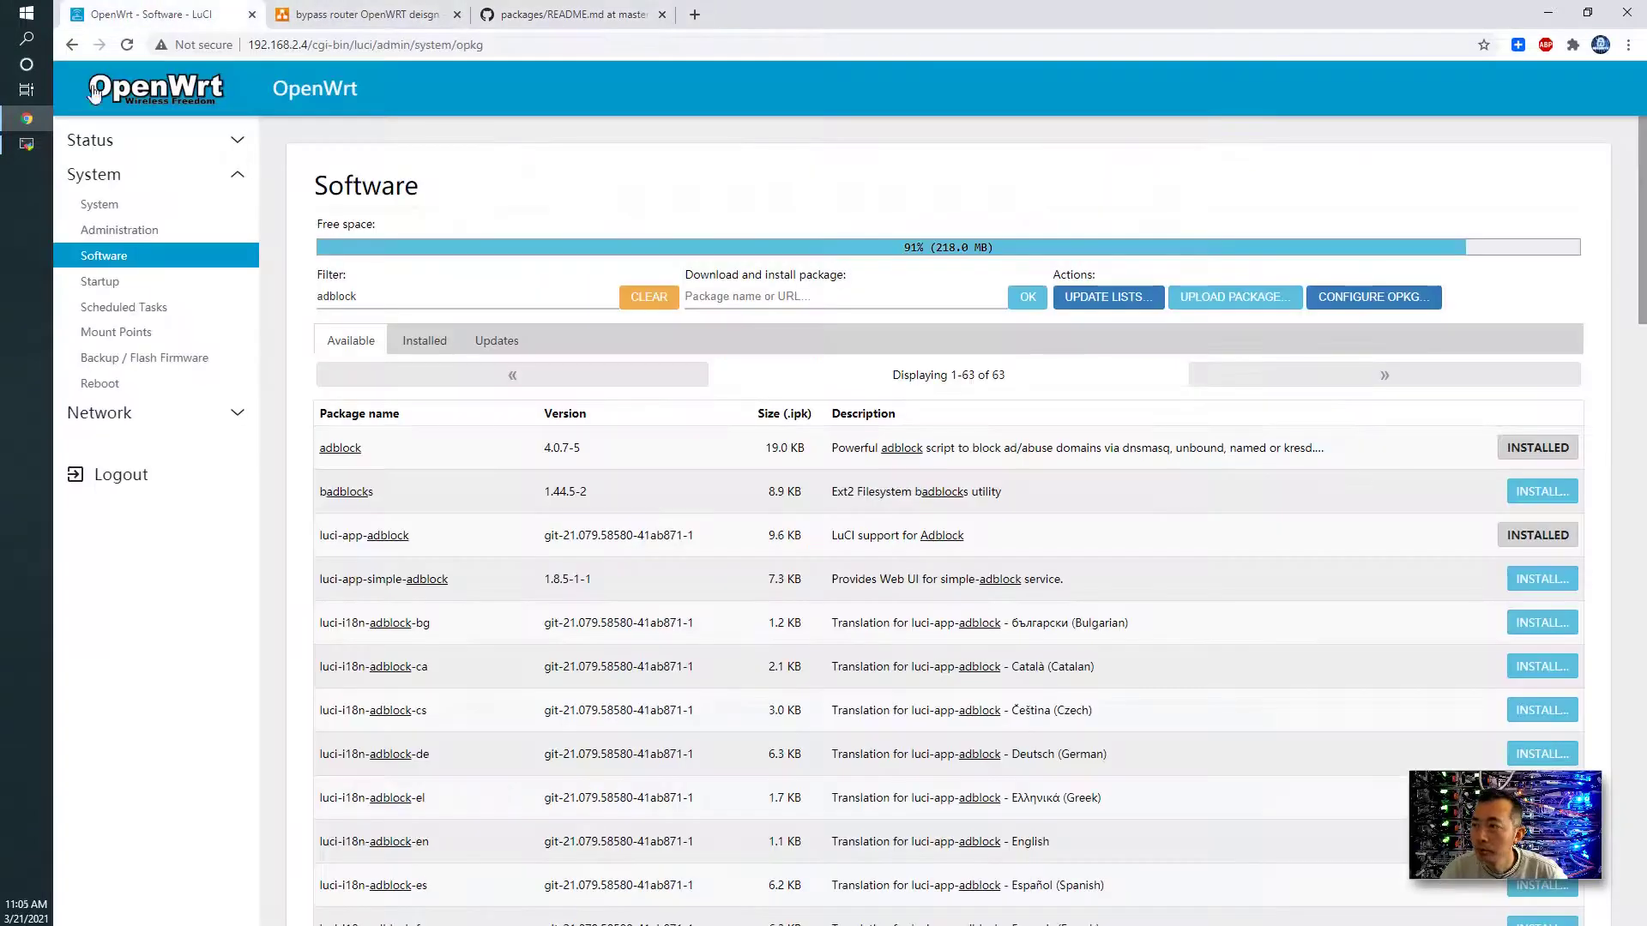
- Reload the router's web interface, open the Adblock service and show its DNS Report
left_click(126, 46)
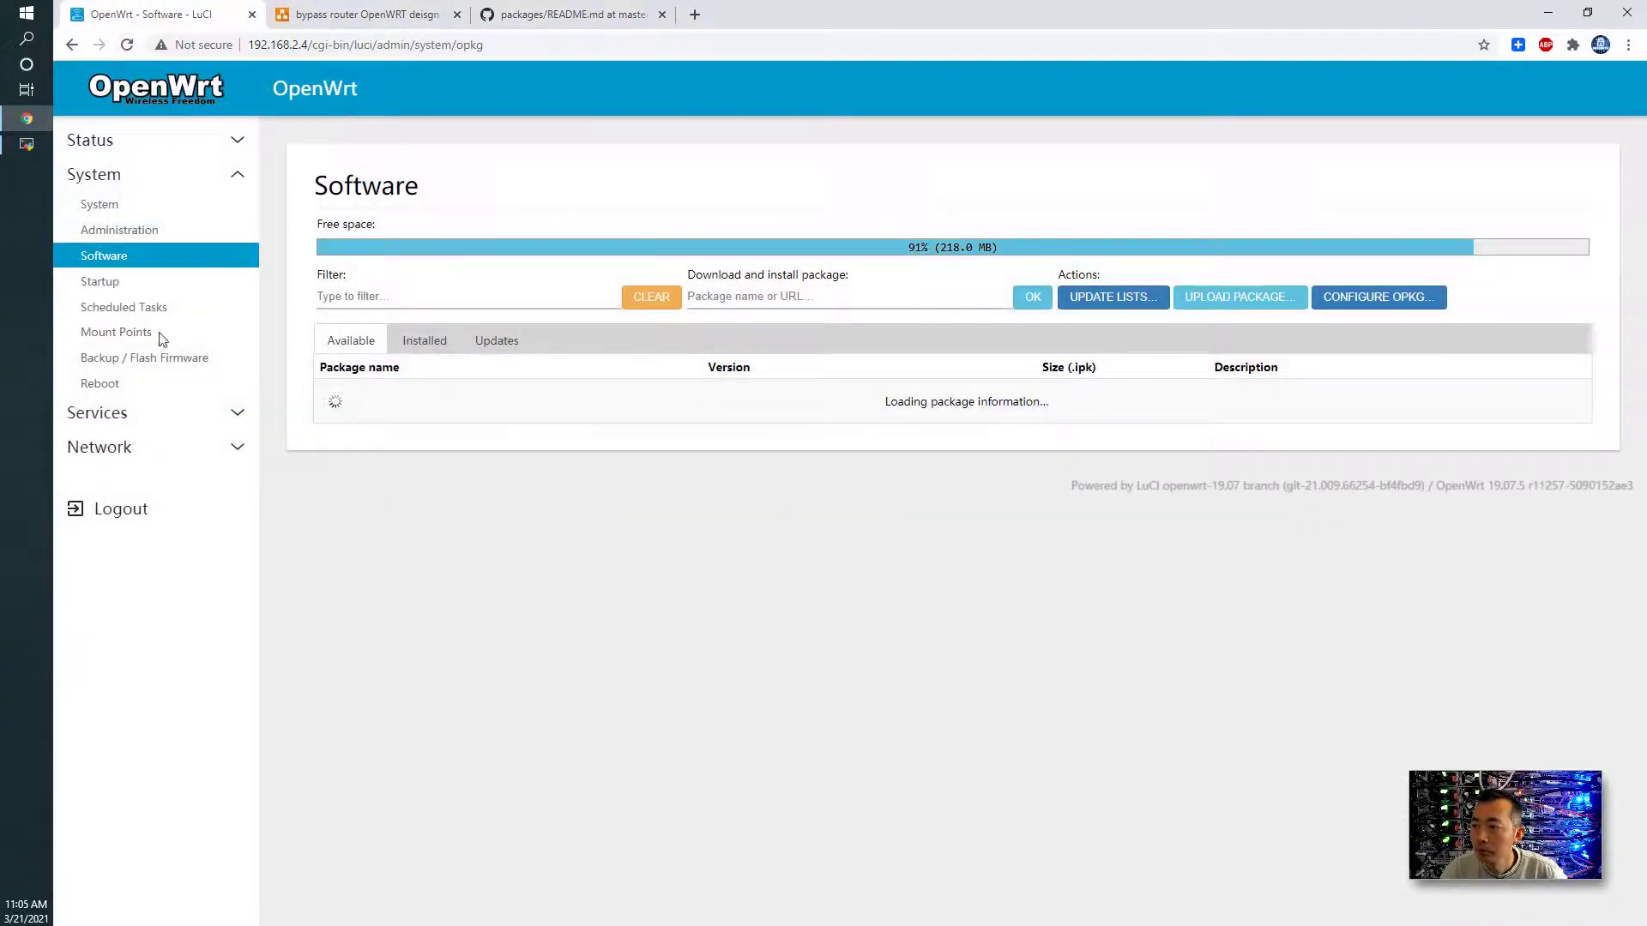
left_click(233, 419)
left_click(186, 442)
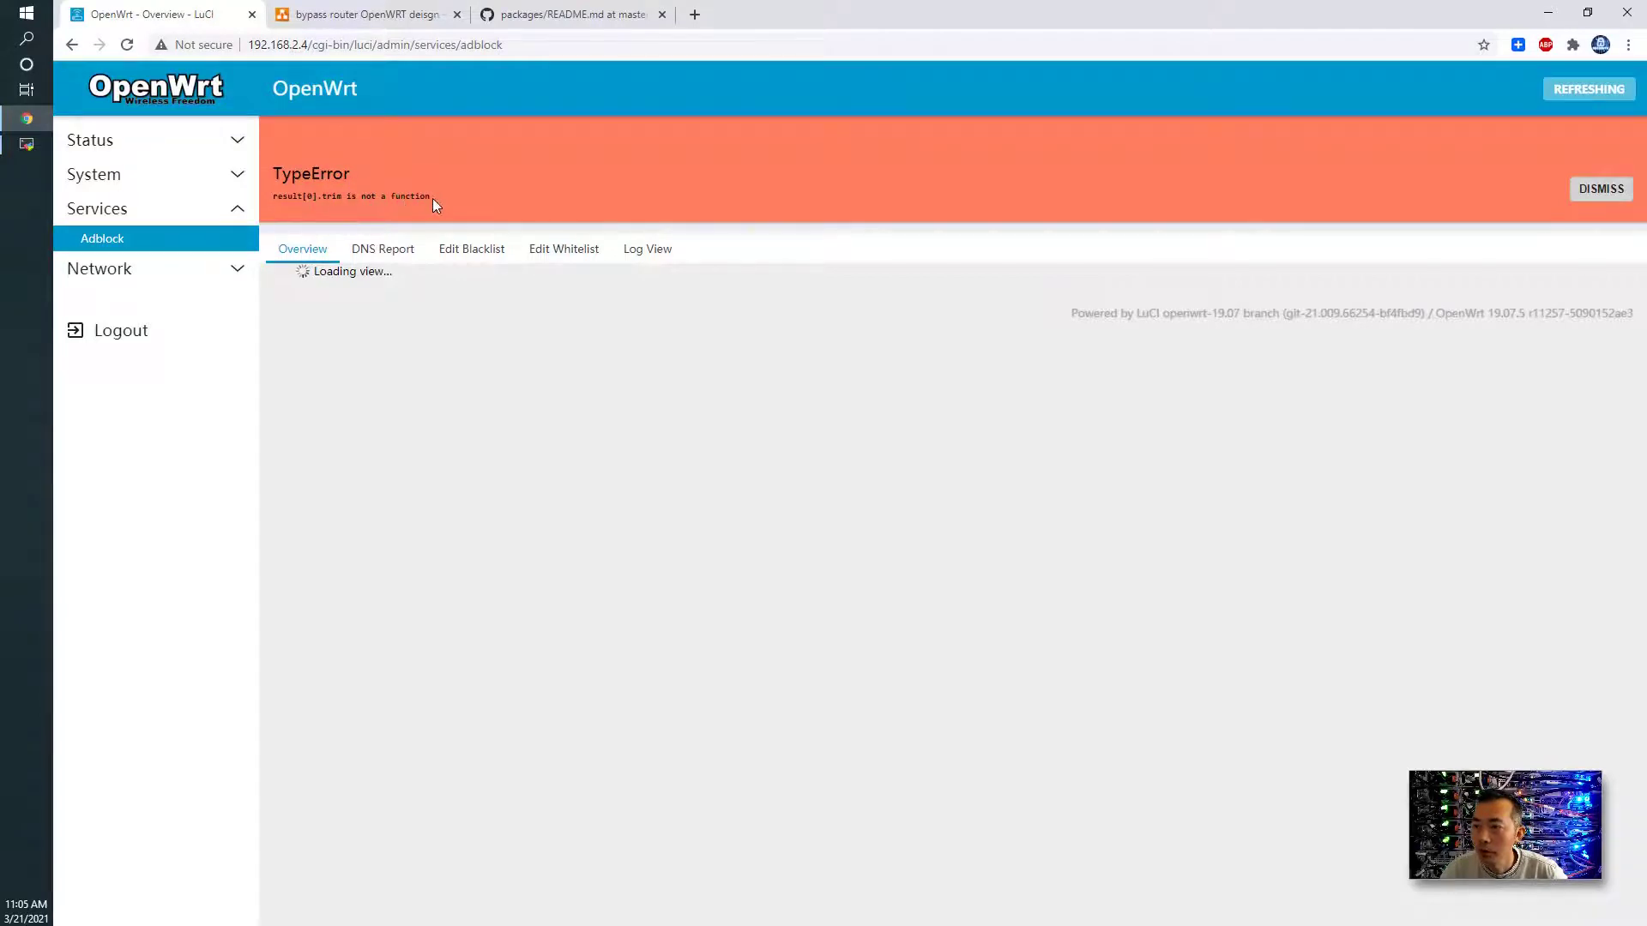
left_click(404, 252)
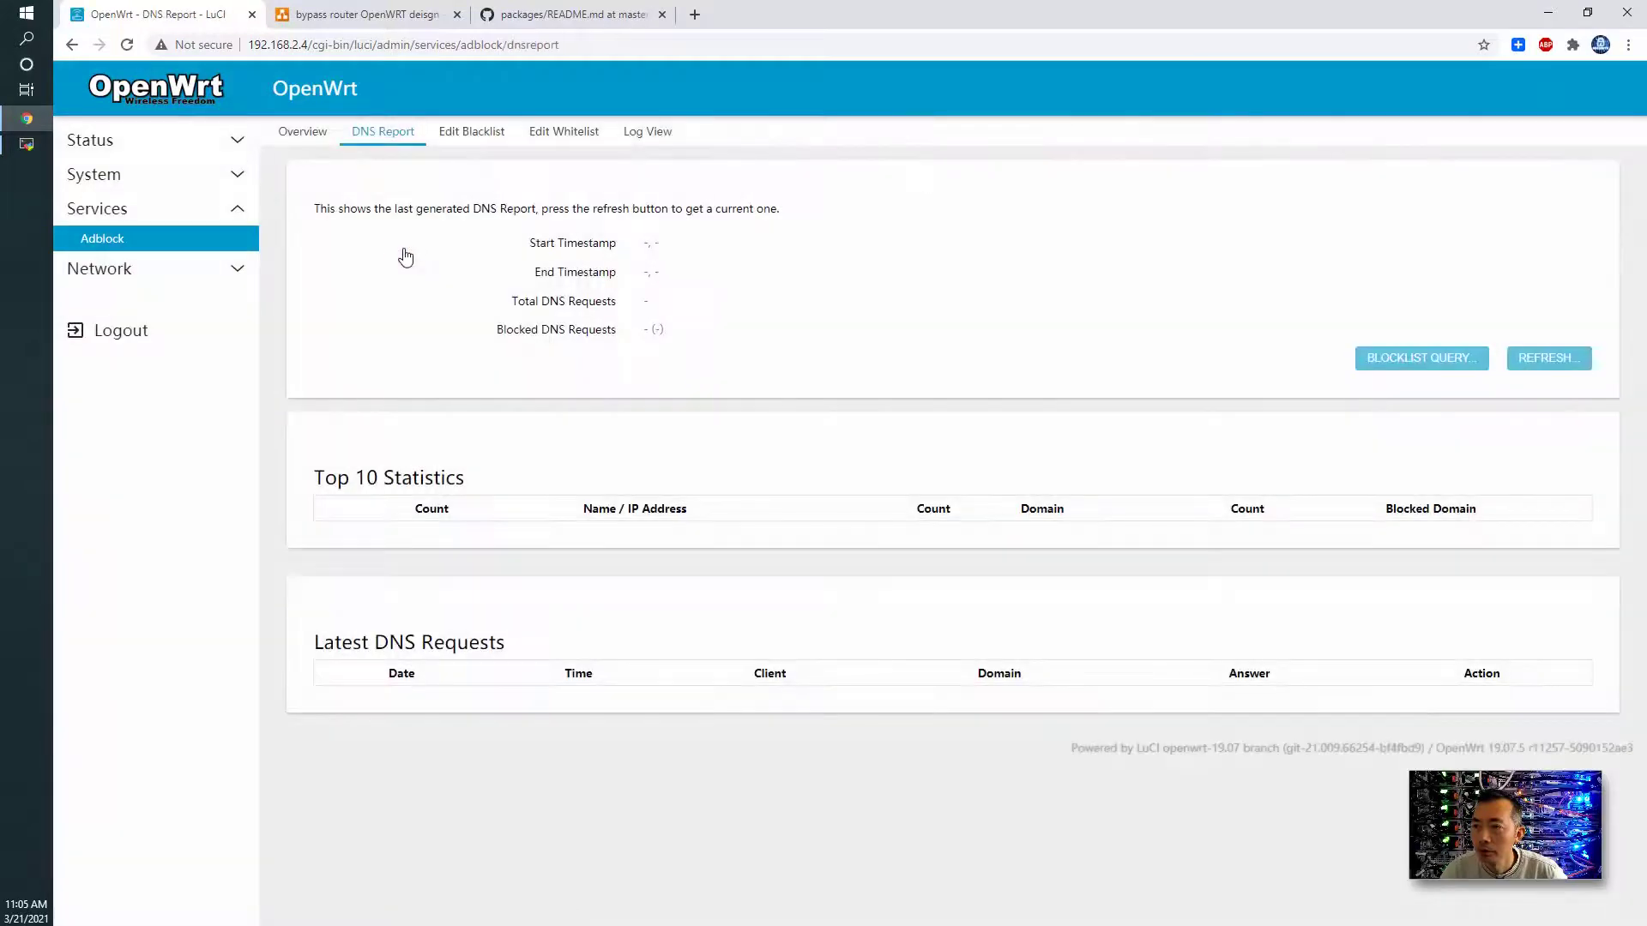
- Check the Adblock overview page in the router's web interface and reboot the router
left_click(302, 133)
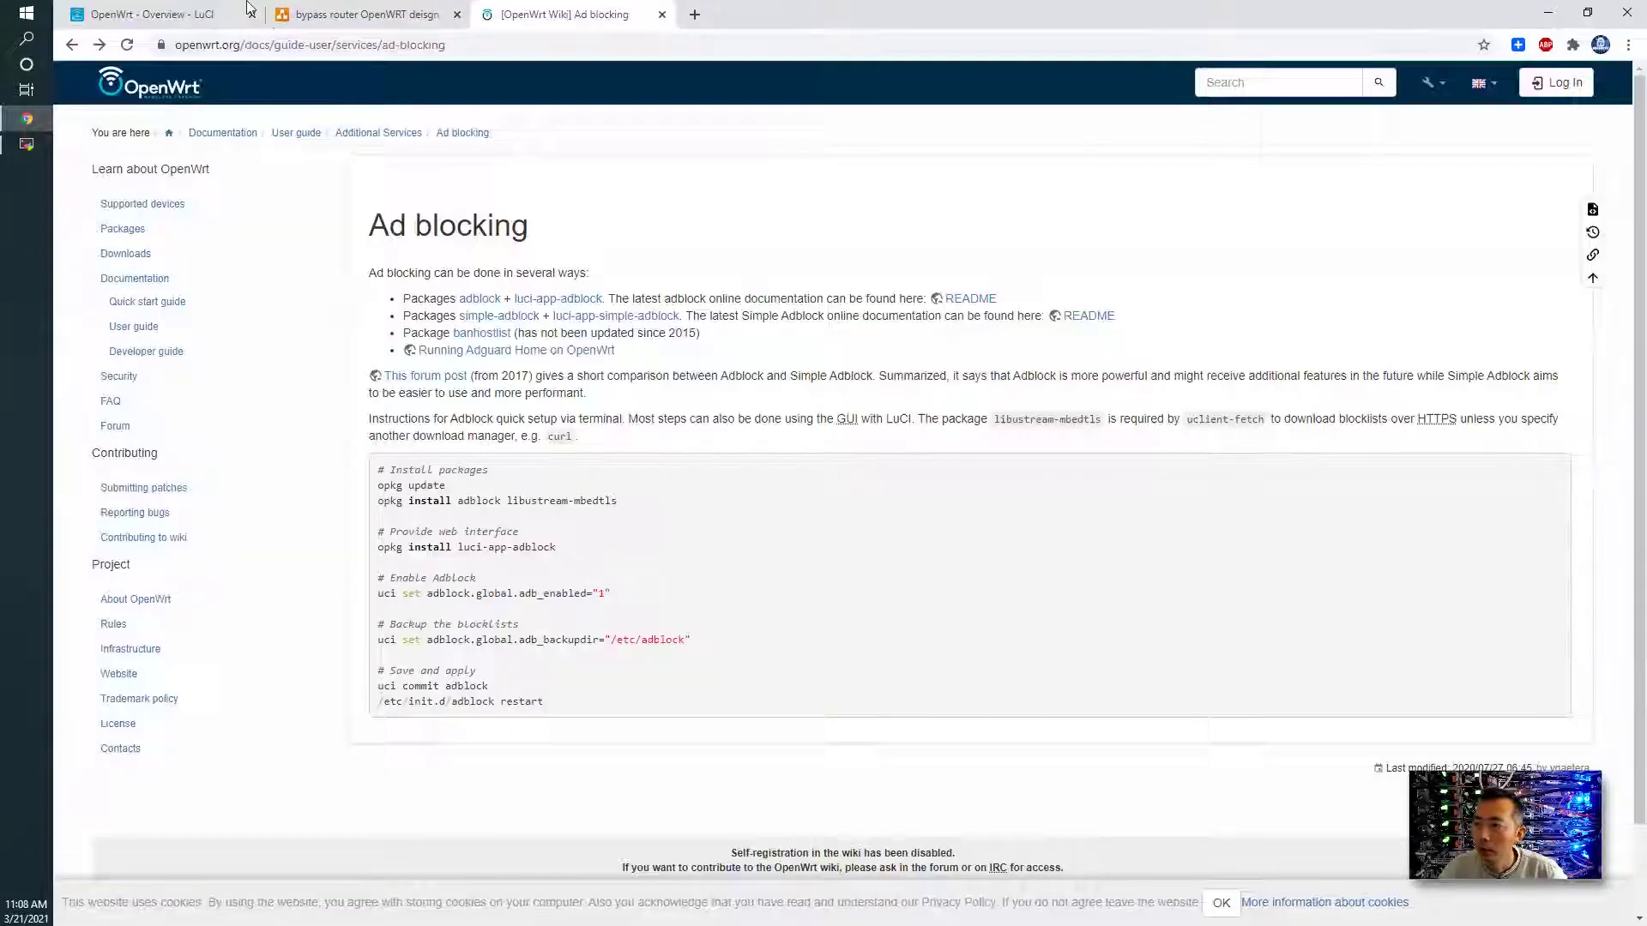
left_click(134, 22)
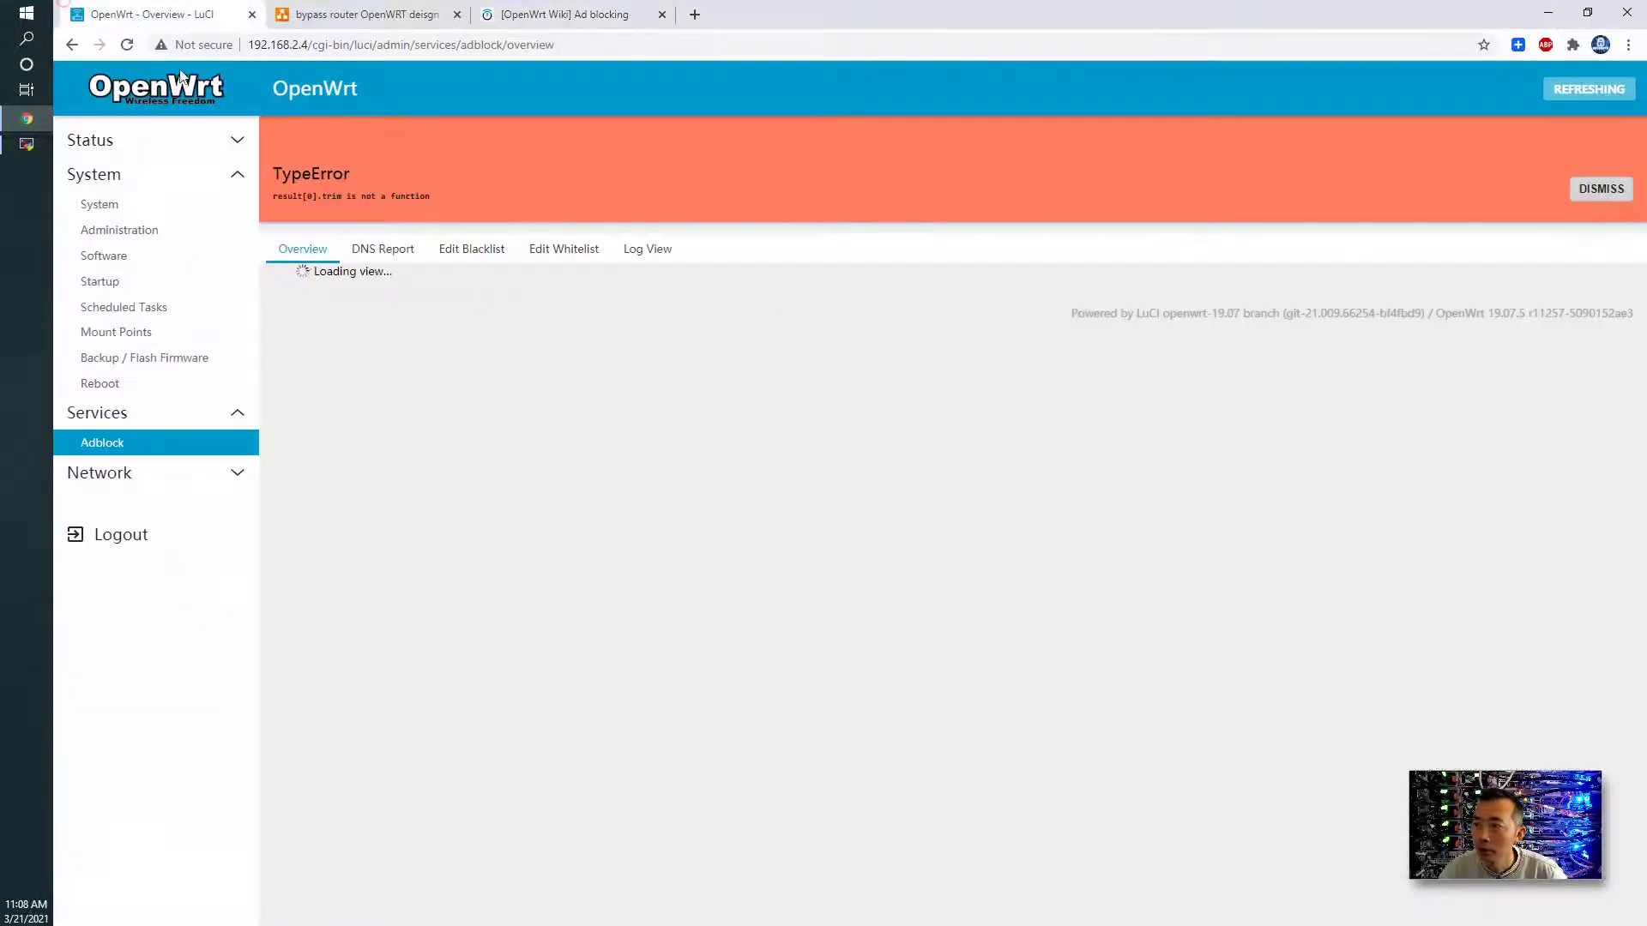
left_click(198, 380)
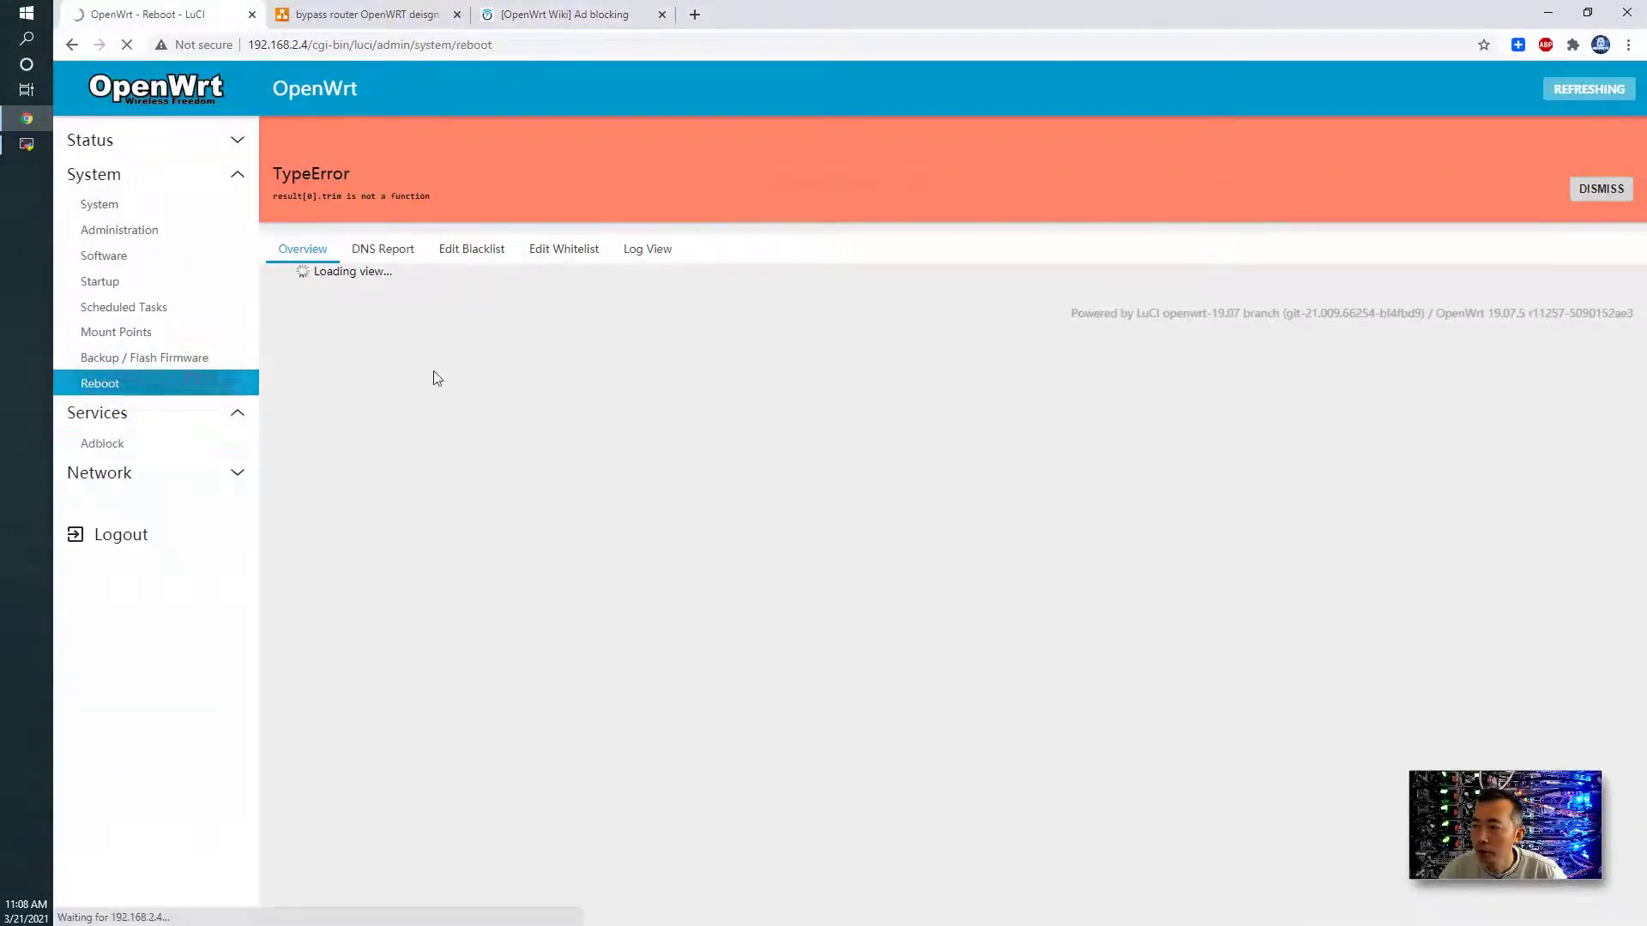
left_click(348, 239)
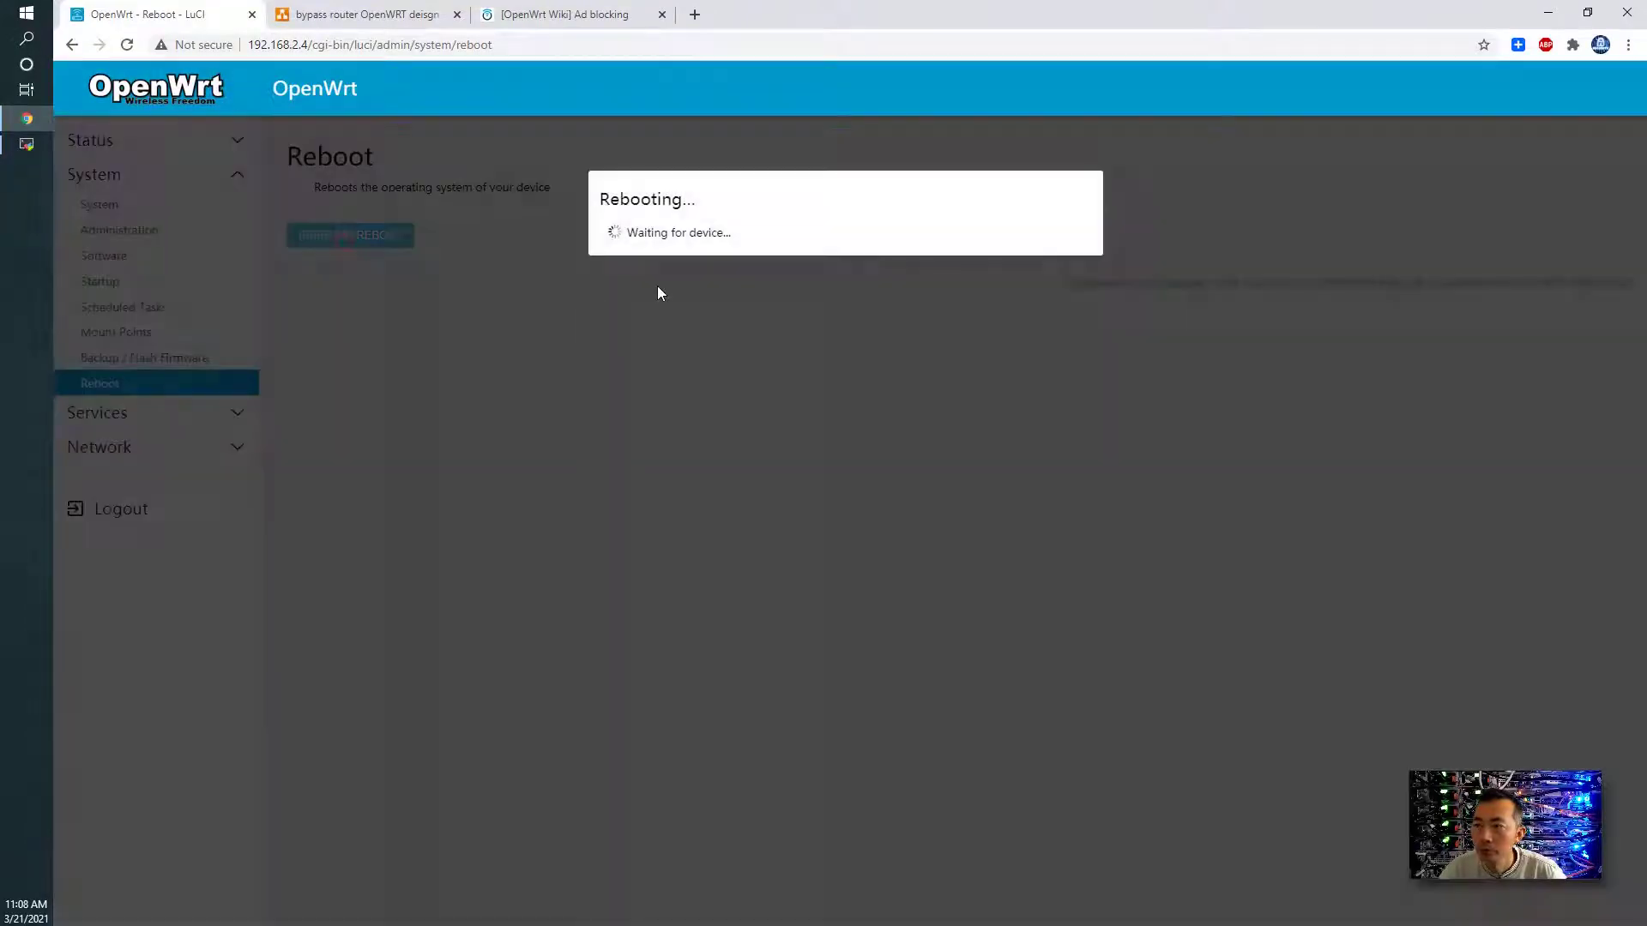
- Log back in to the router's web interface as root with the saved account password
left_click(959, 345)
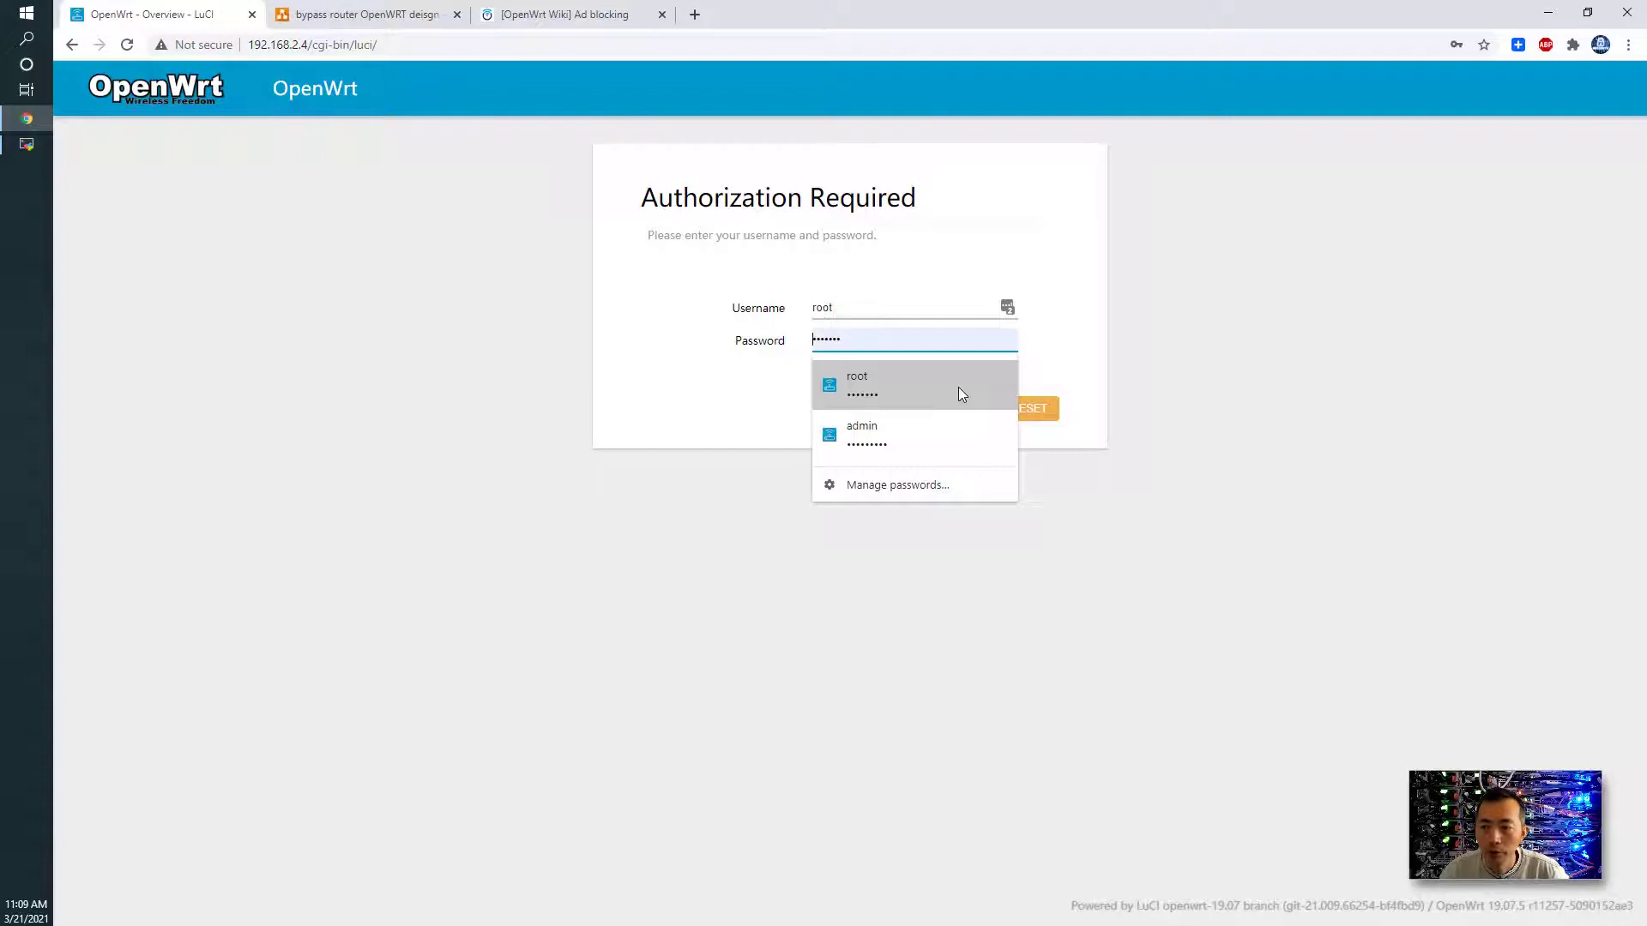
left_click(959, 388)
left_click(955, 408)
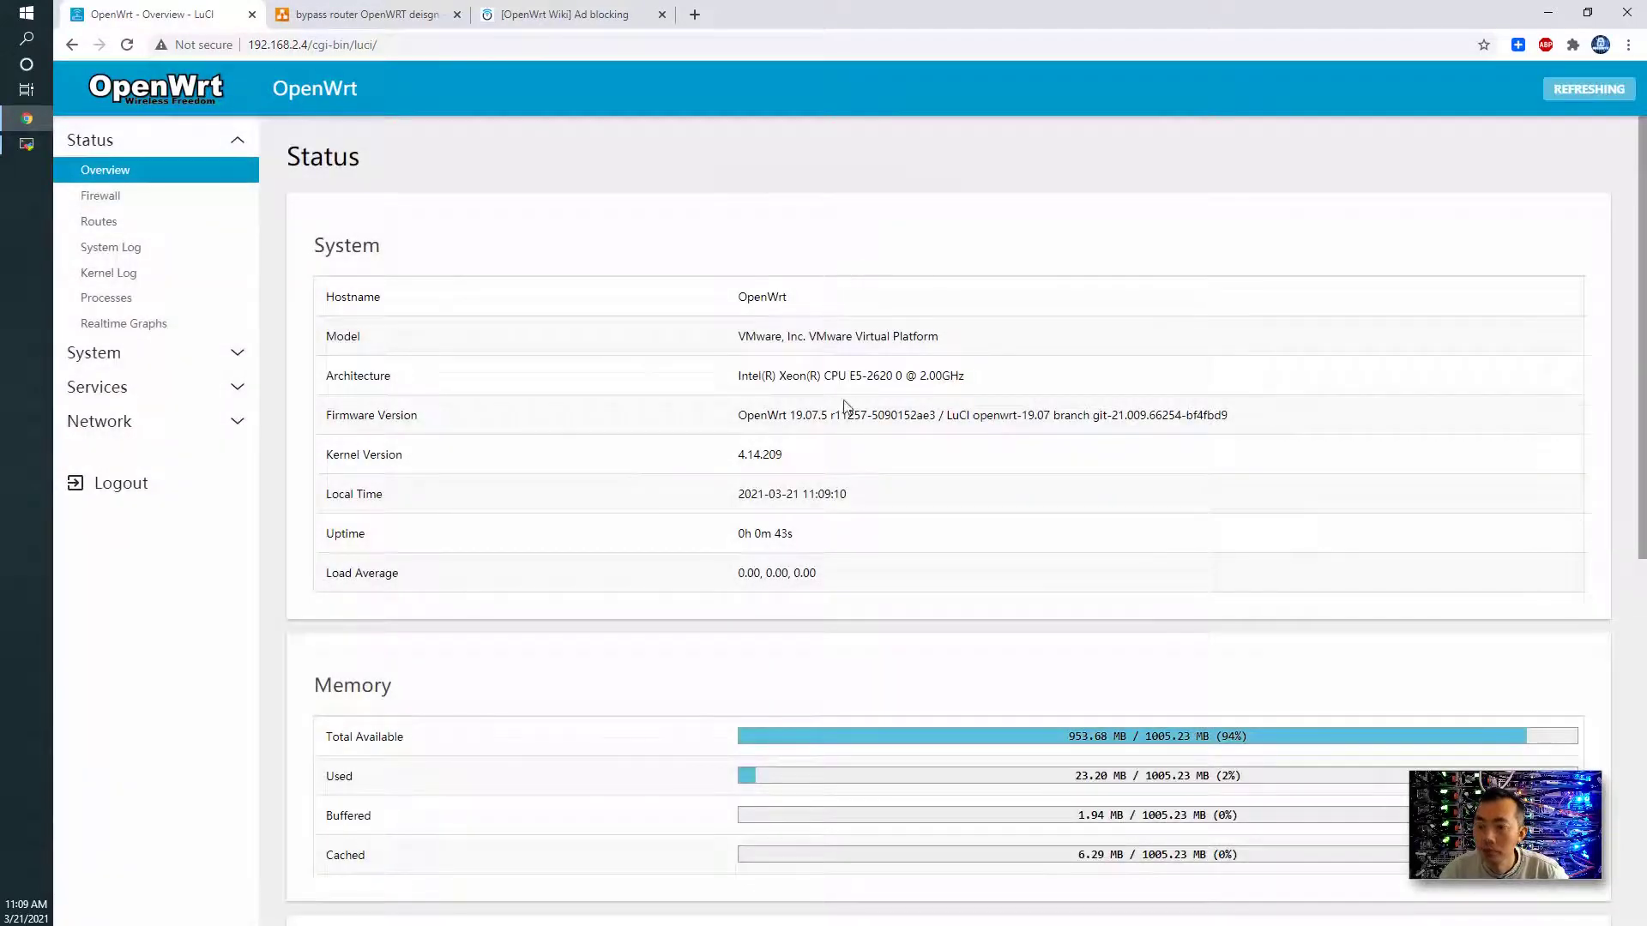
- Open the Adblock service page and review its Information section and general settings
scroll(860, 437, "down", 2)
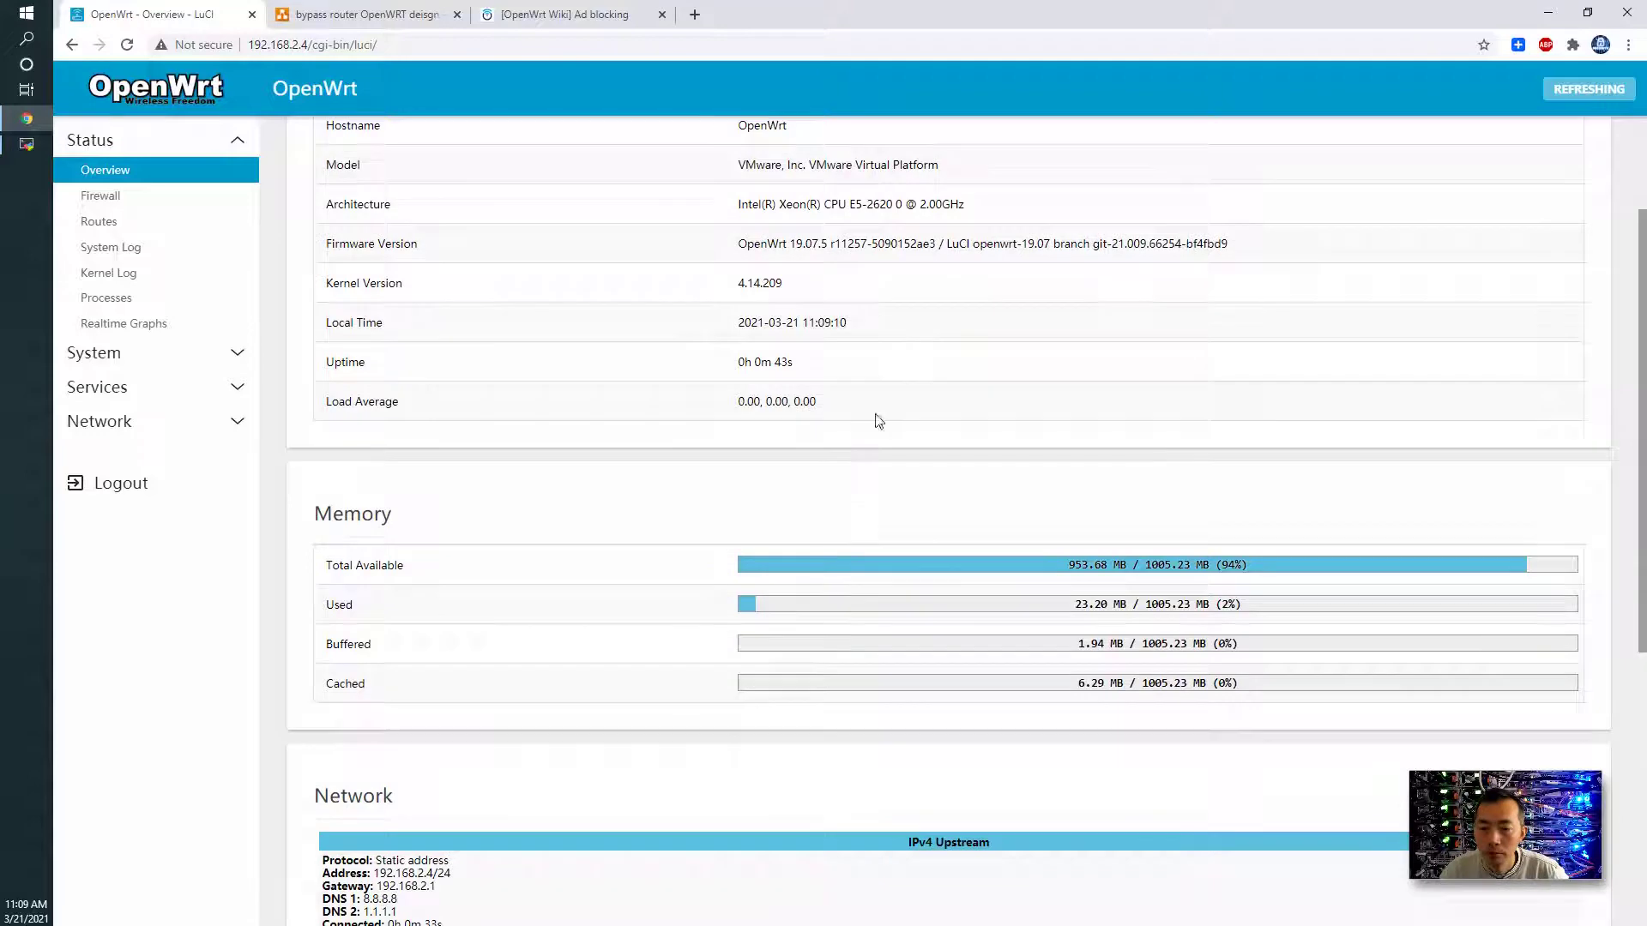
left_click(146, 394)
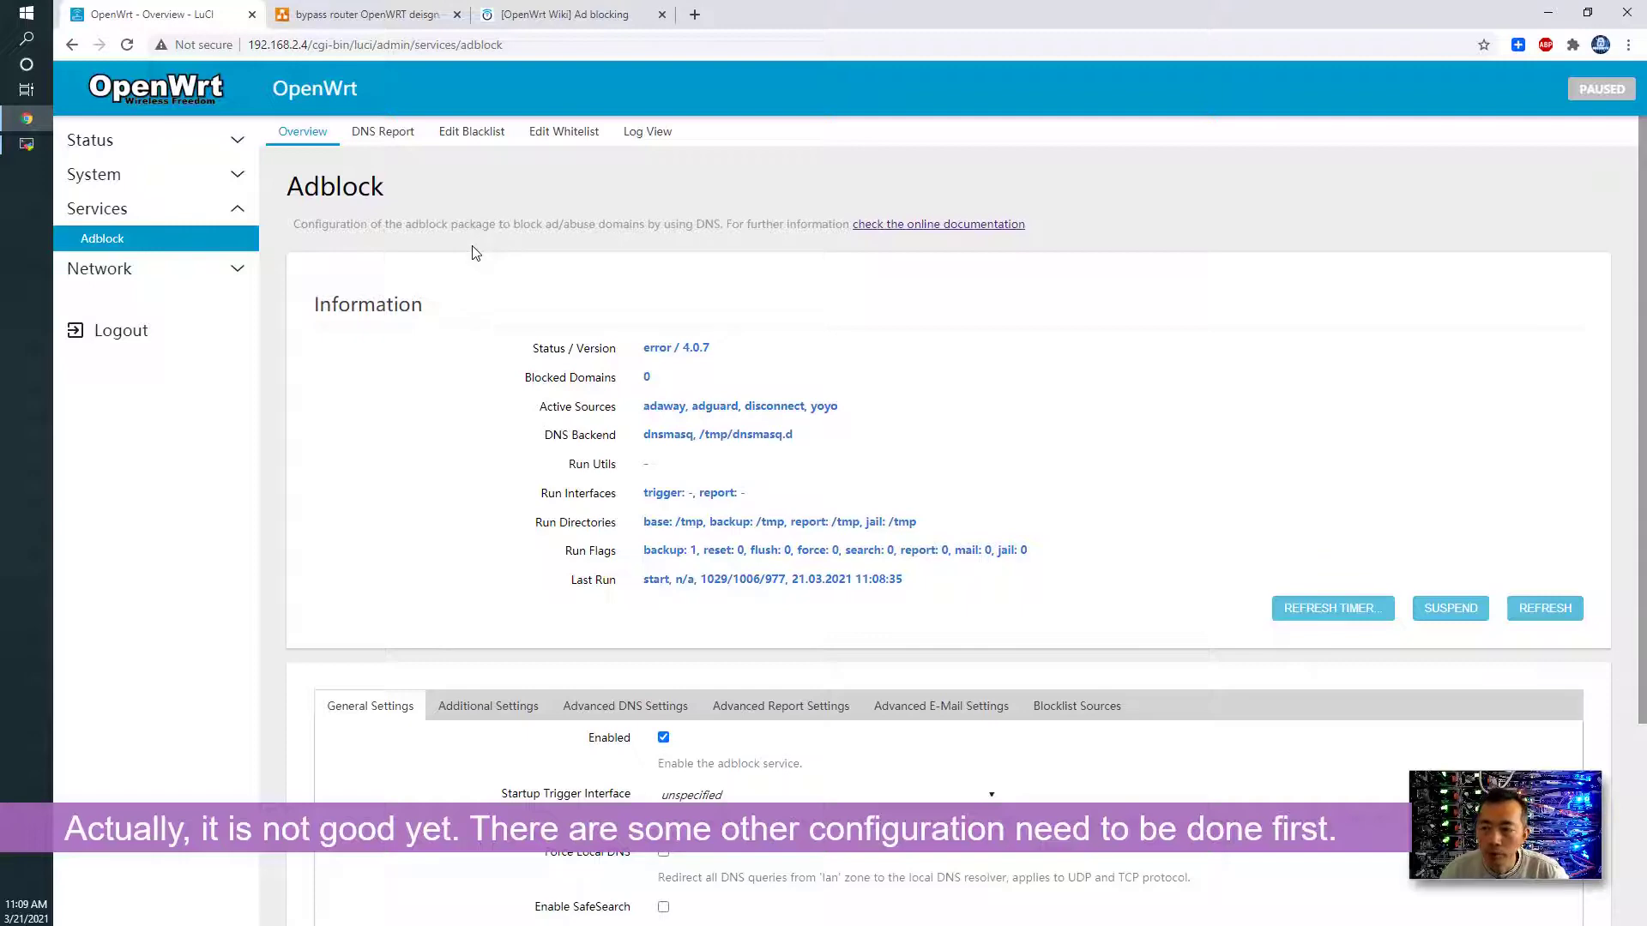
scroll(589, 410, "down", 2)
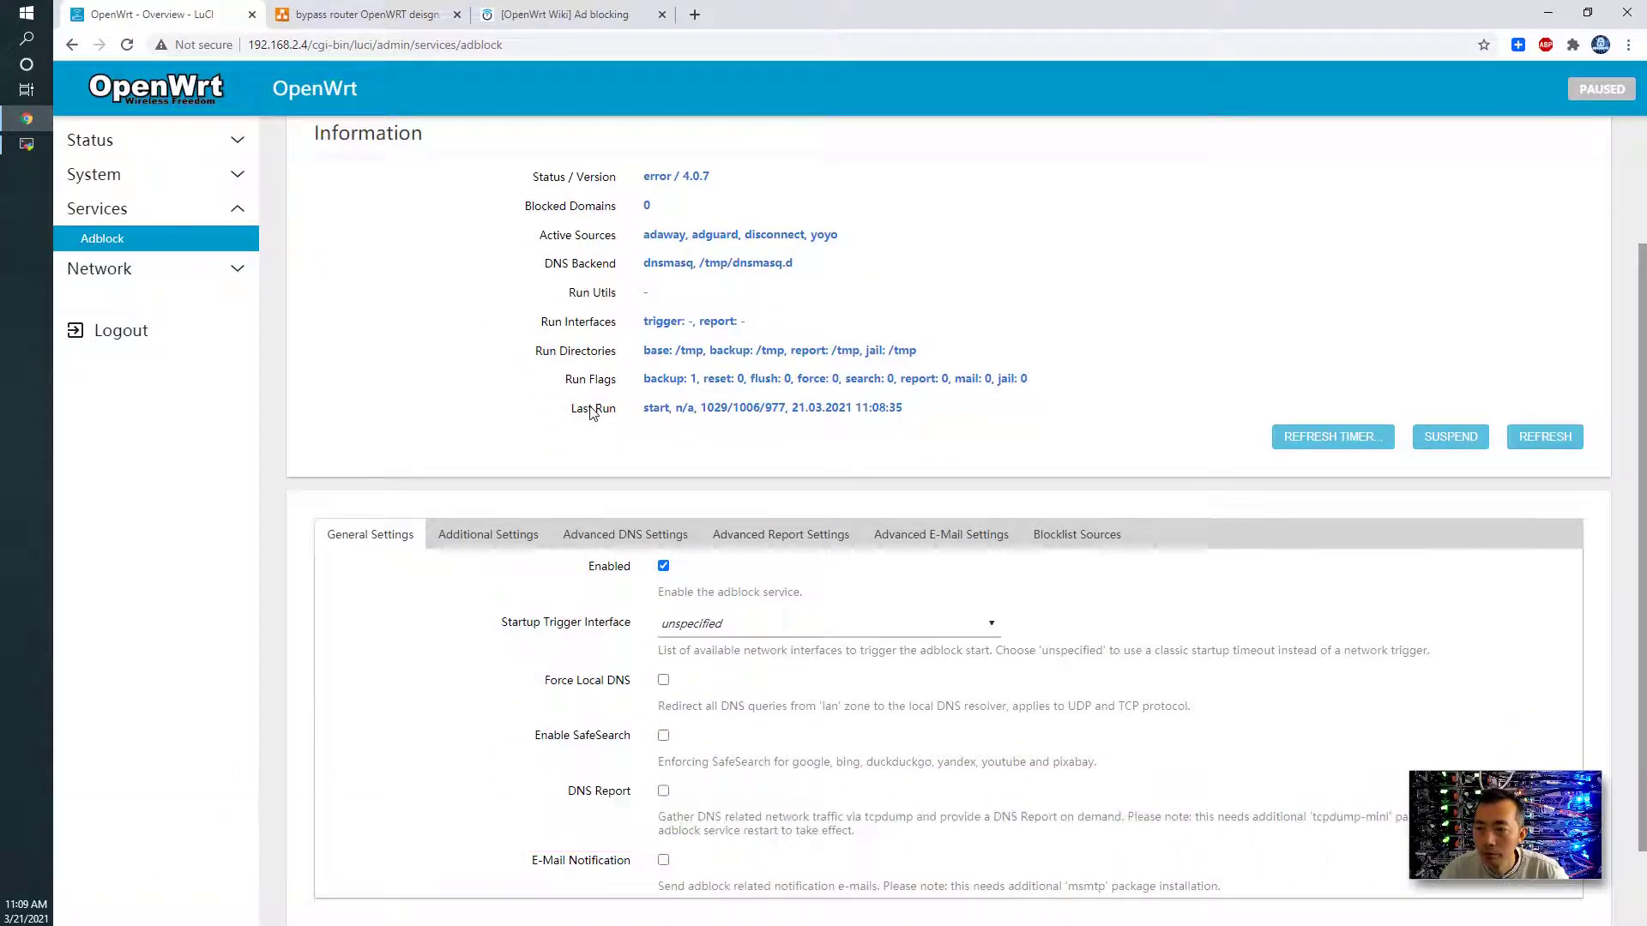
scroll(593, 413, "down", 1)
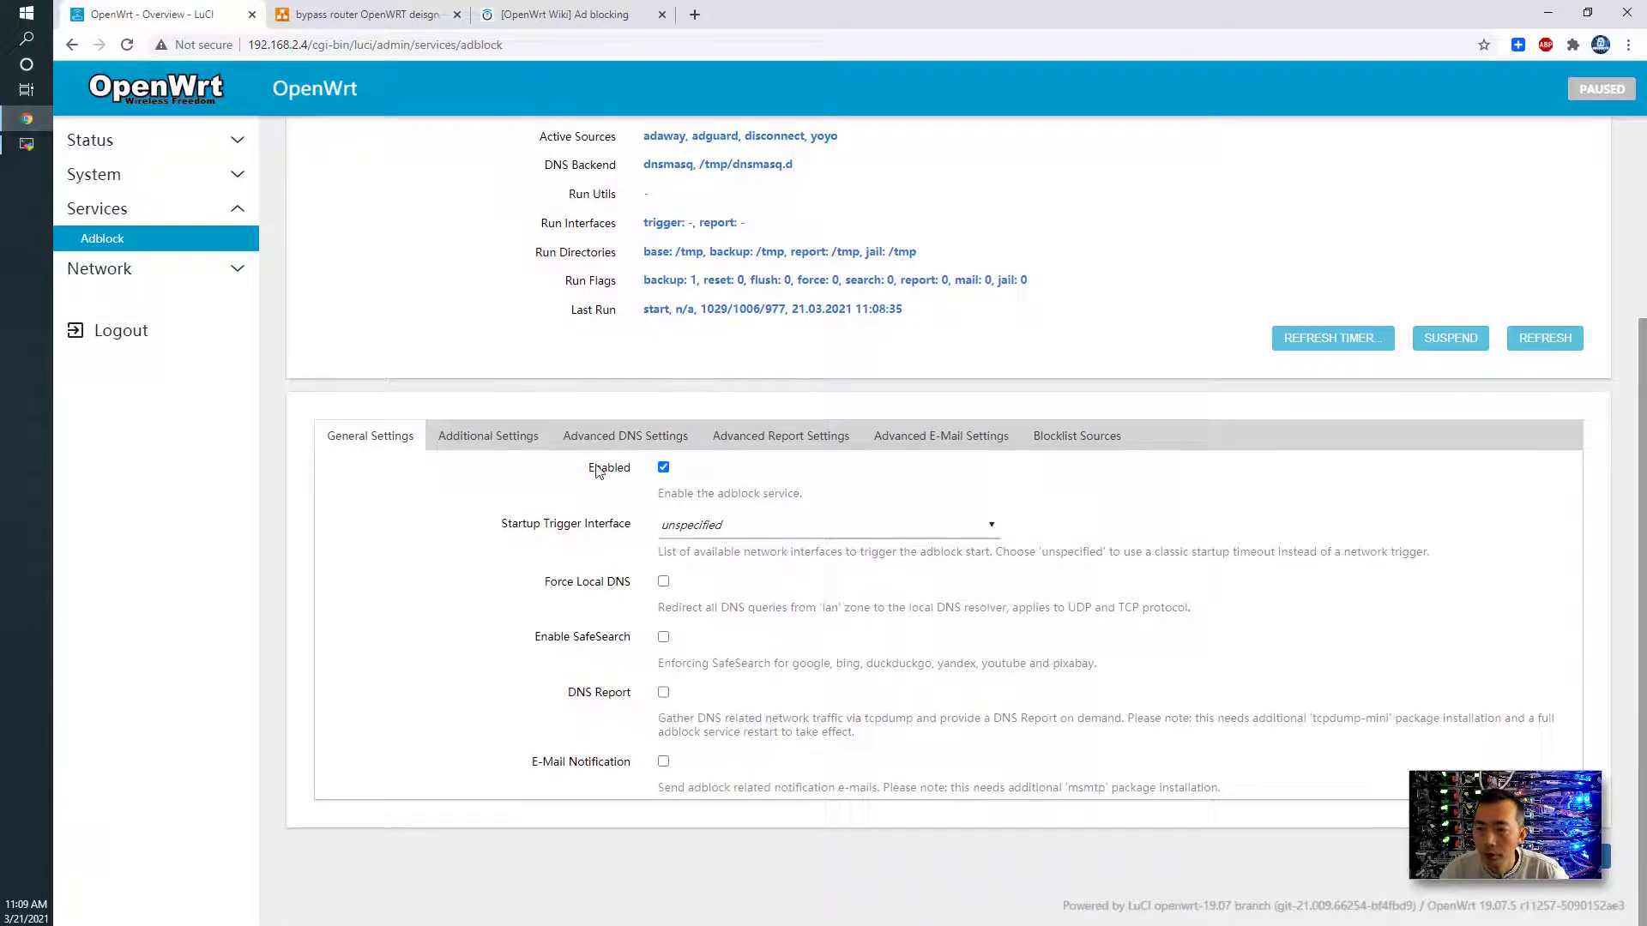
- Look through Adblock's additional, advanced DNS, advanced report and advanced e-mail settings
left_click(512, 439)
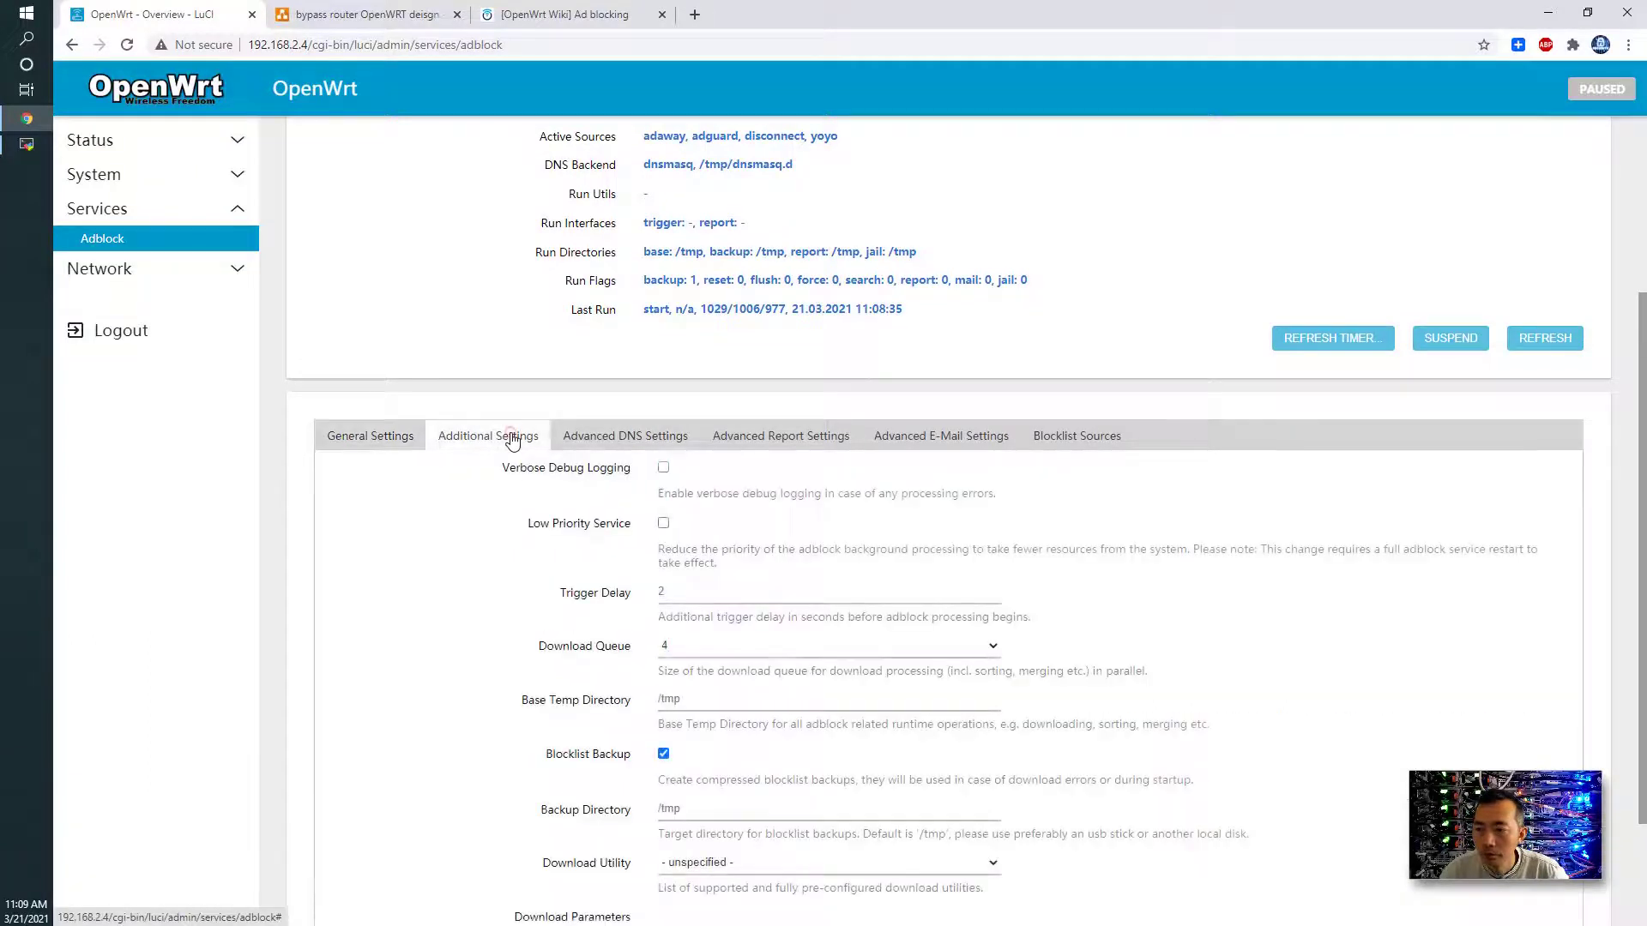
left_click(653, 442)
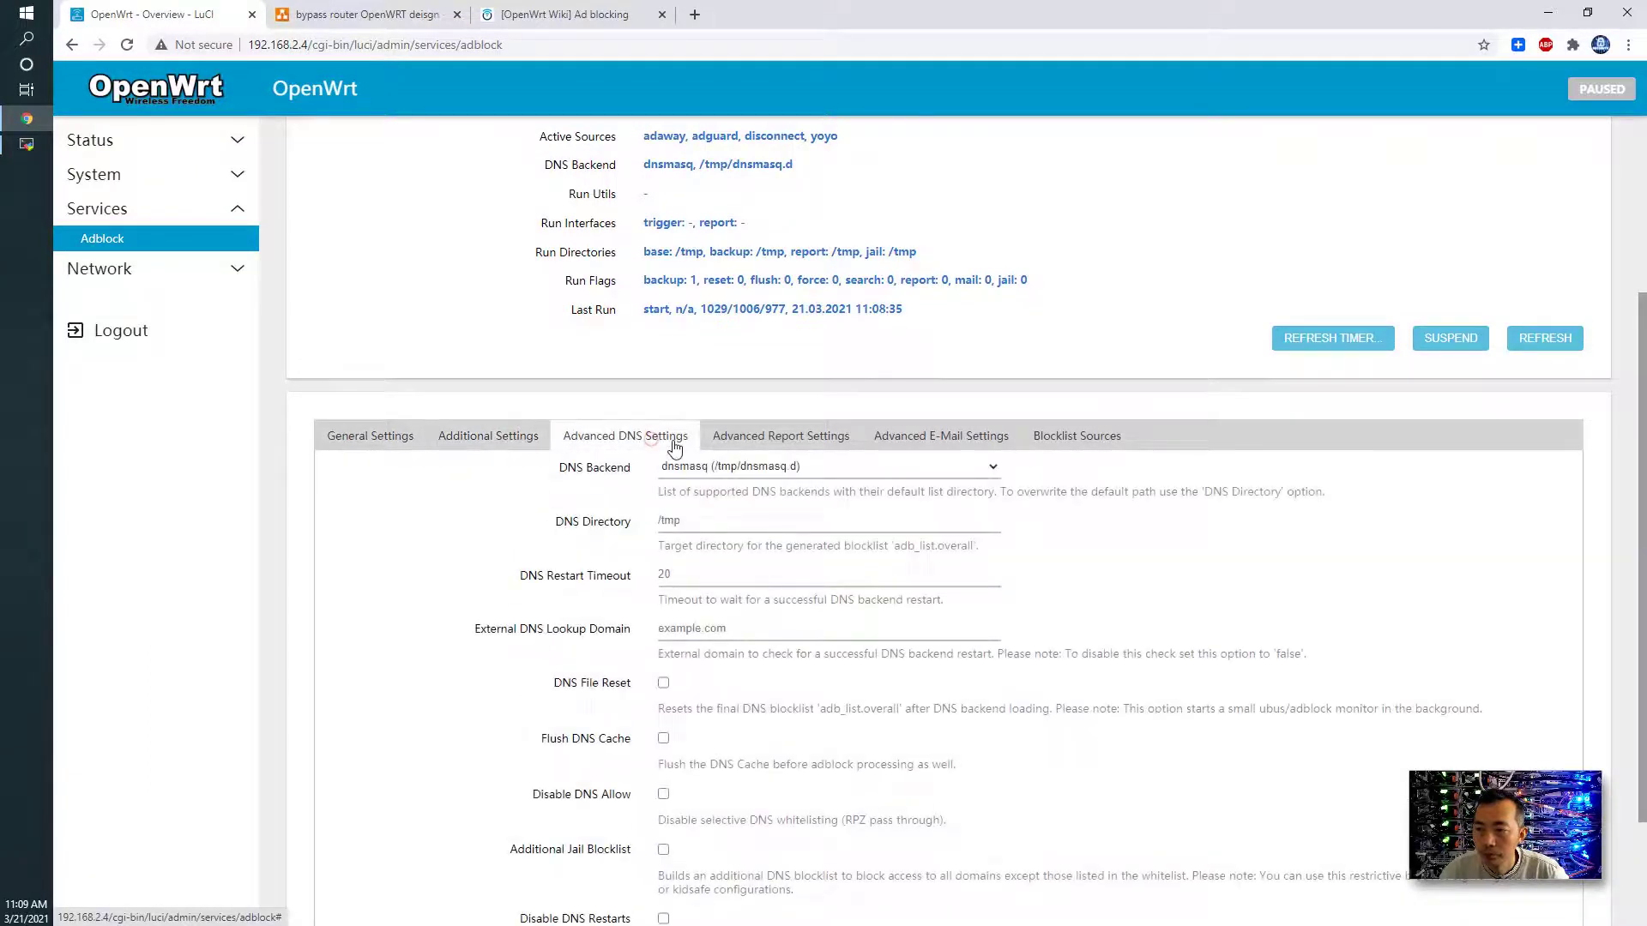
left_click(787, 436)
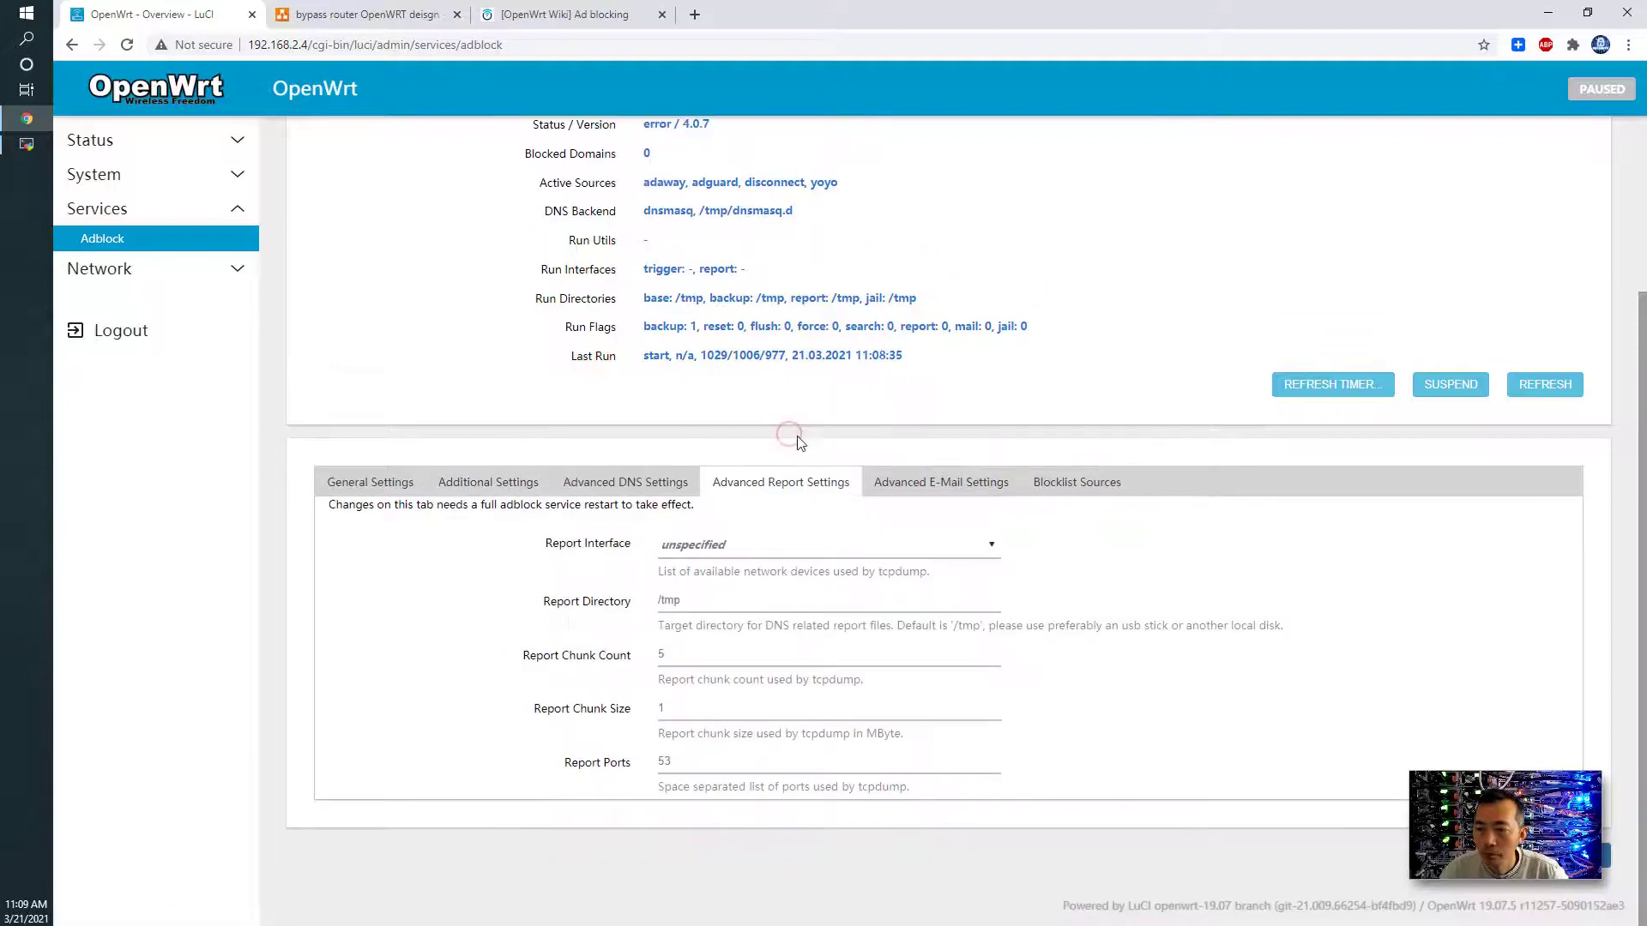
left_click(948, 479)
- Examine Adblock's blocklist sources and browse the full list of selectable sources without changing the selection
left_click(1107, 573)
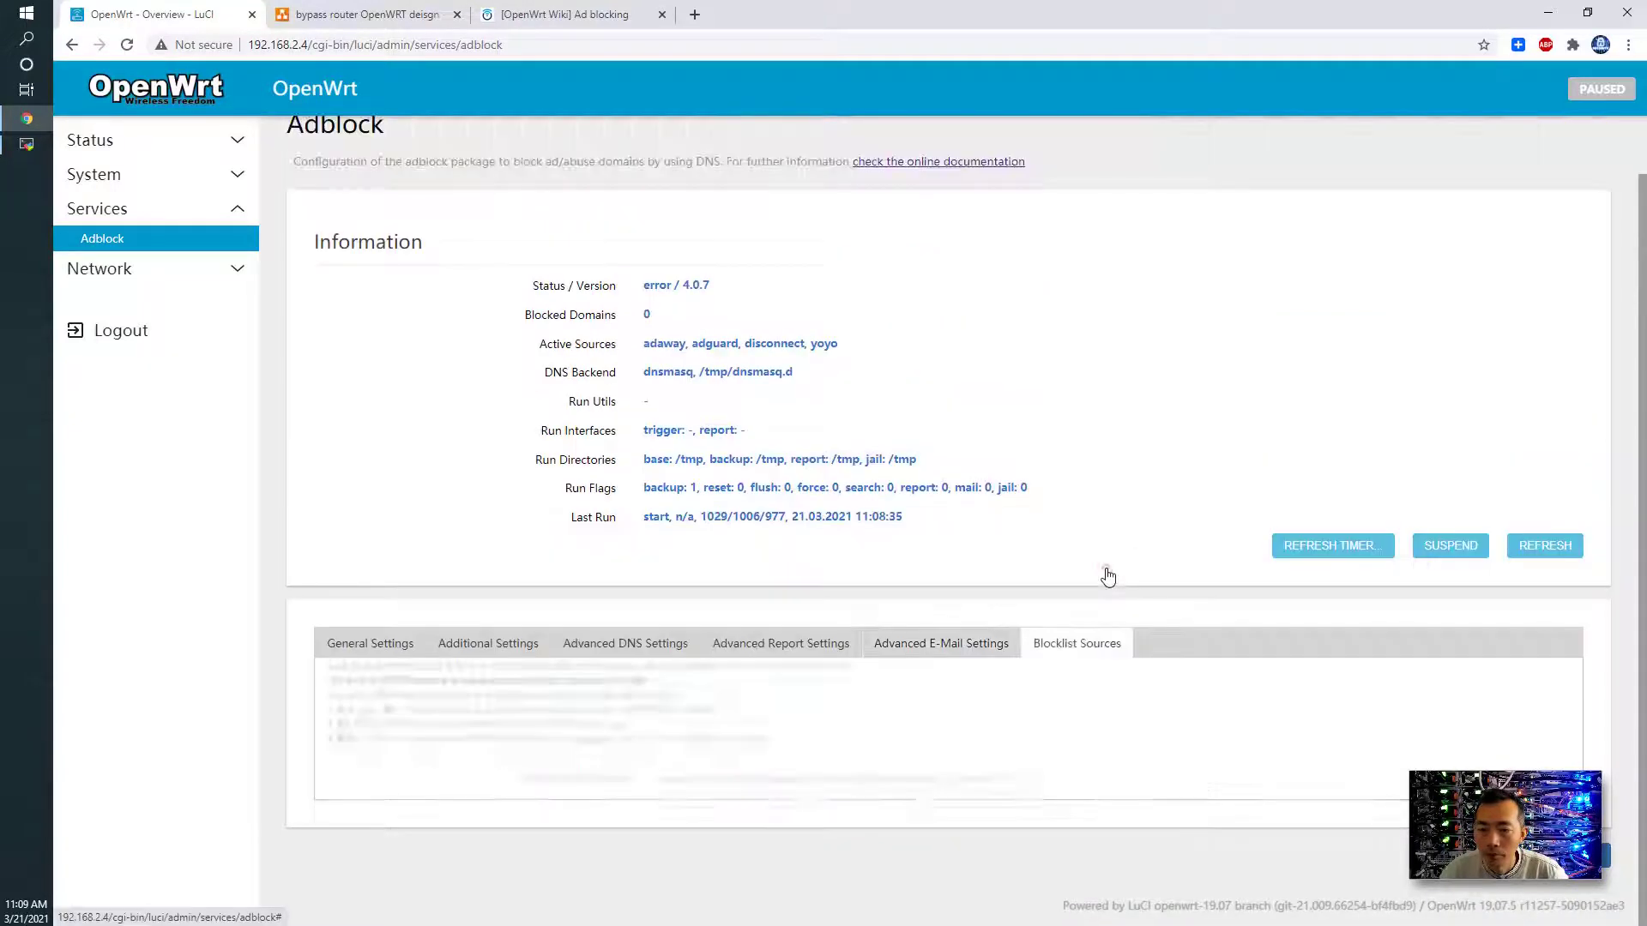
left_click(668, 783)
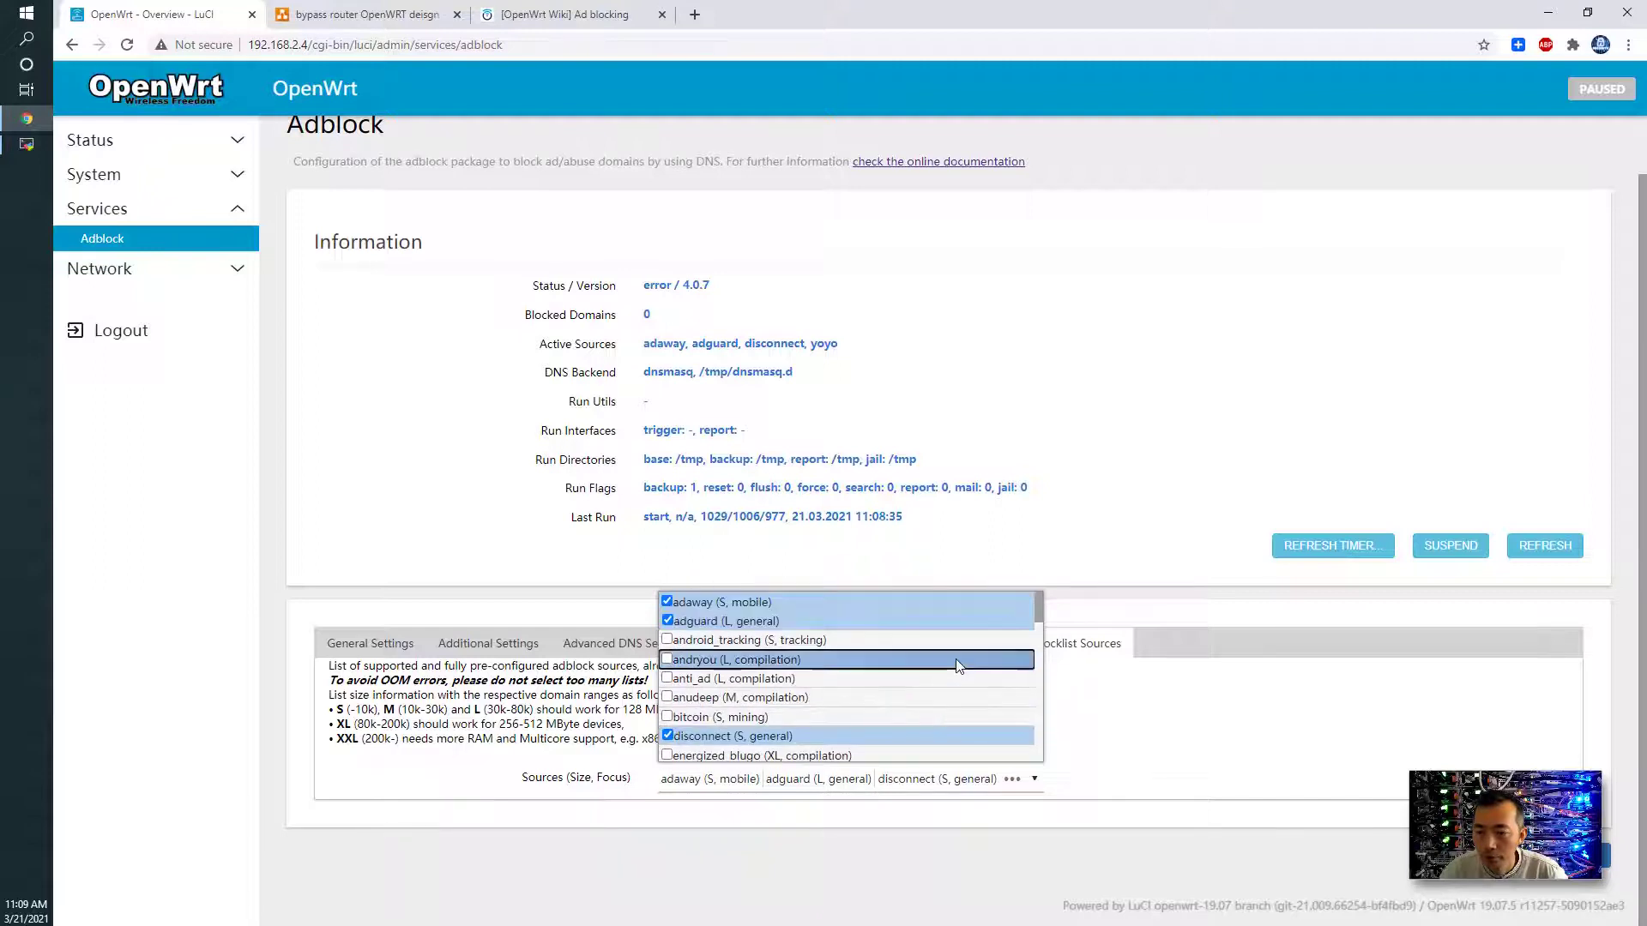
scroll(941, 668, "down", 5)
scroll(941, 669, "down", 5)
left_click(1189, 728)
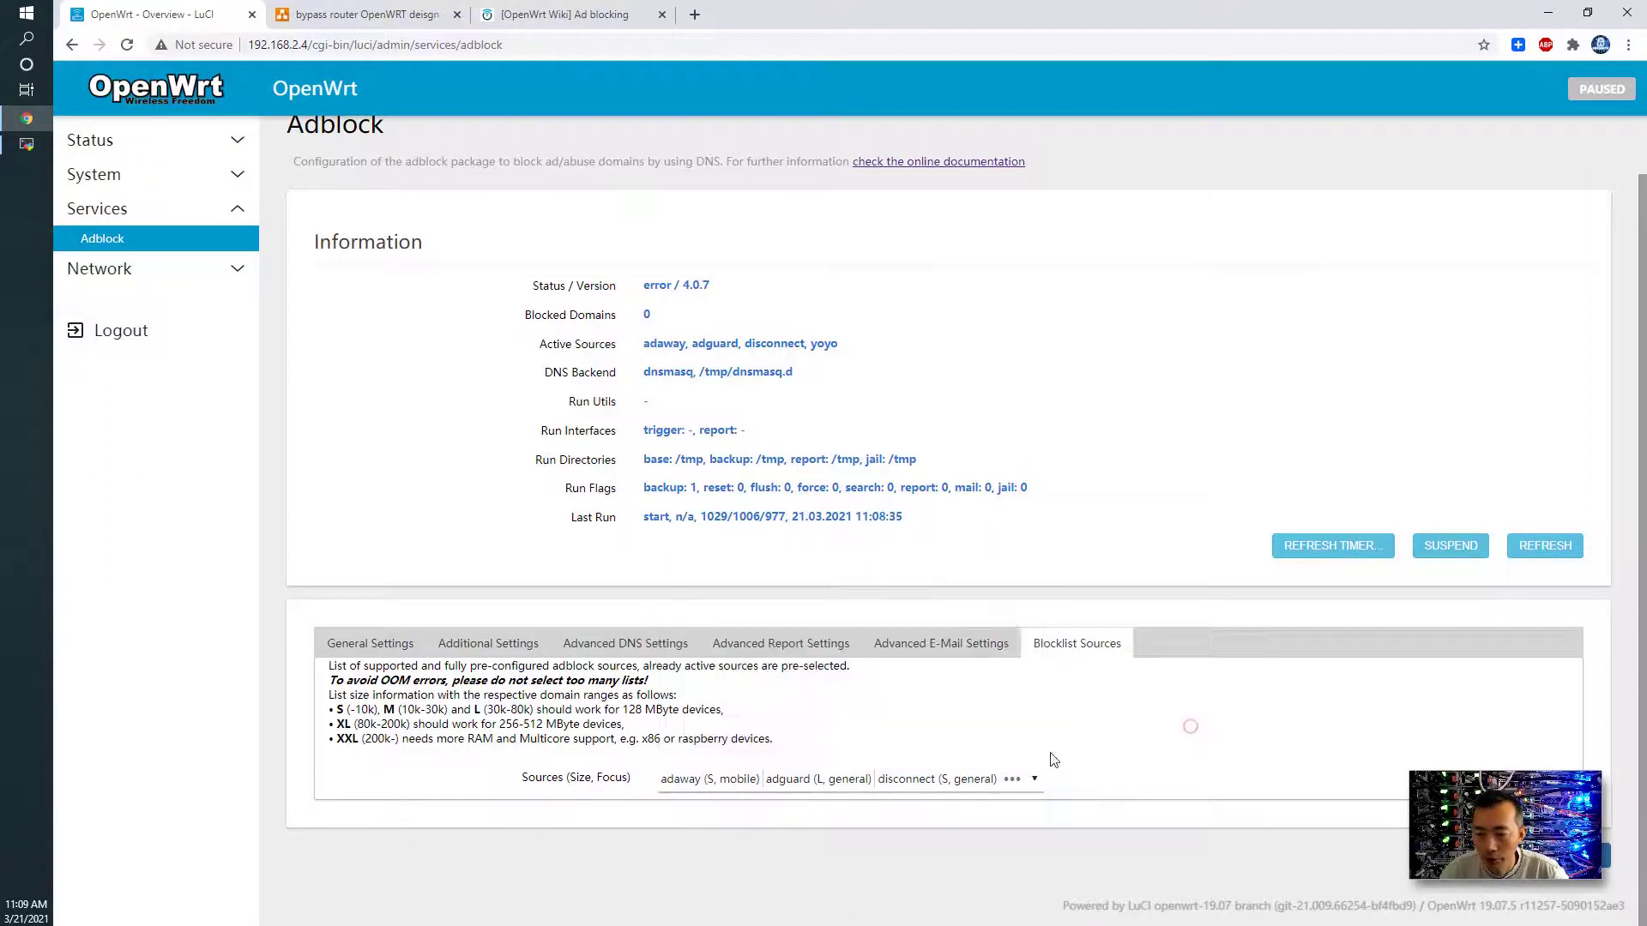
left_click(880, 779)
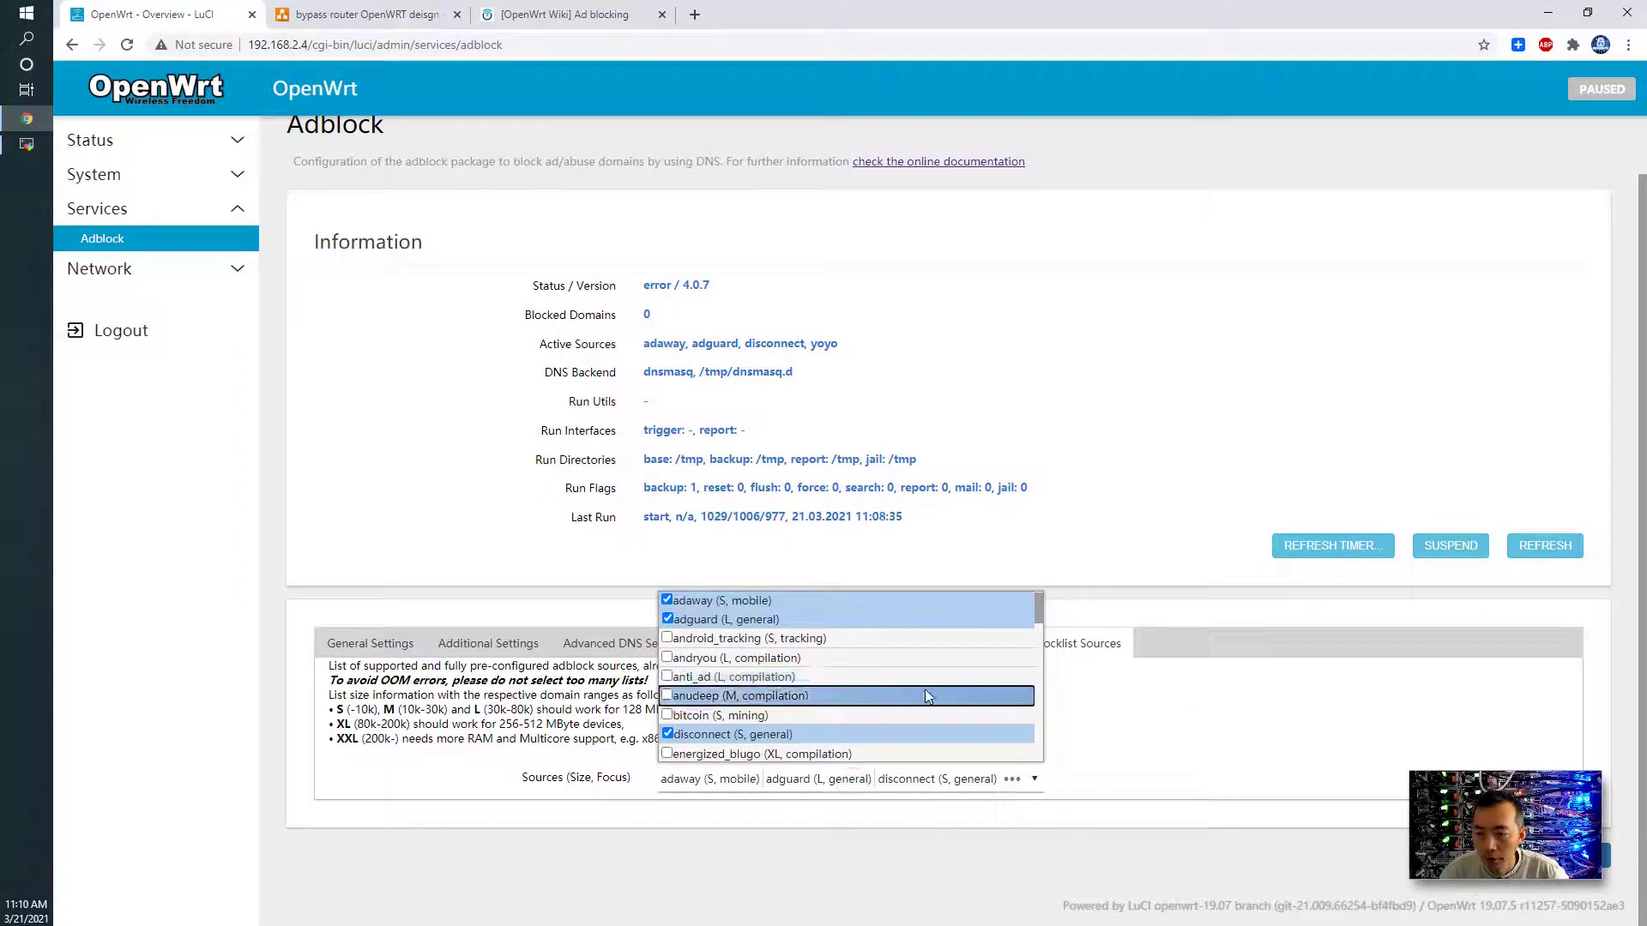
scroll(925, 691, "down", 5)
left_click(1169, 758)
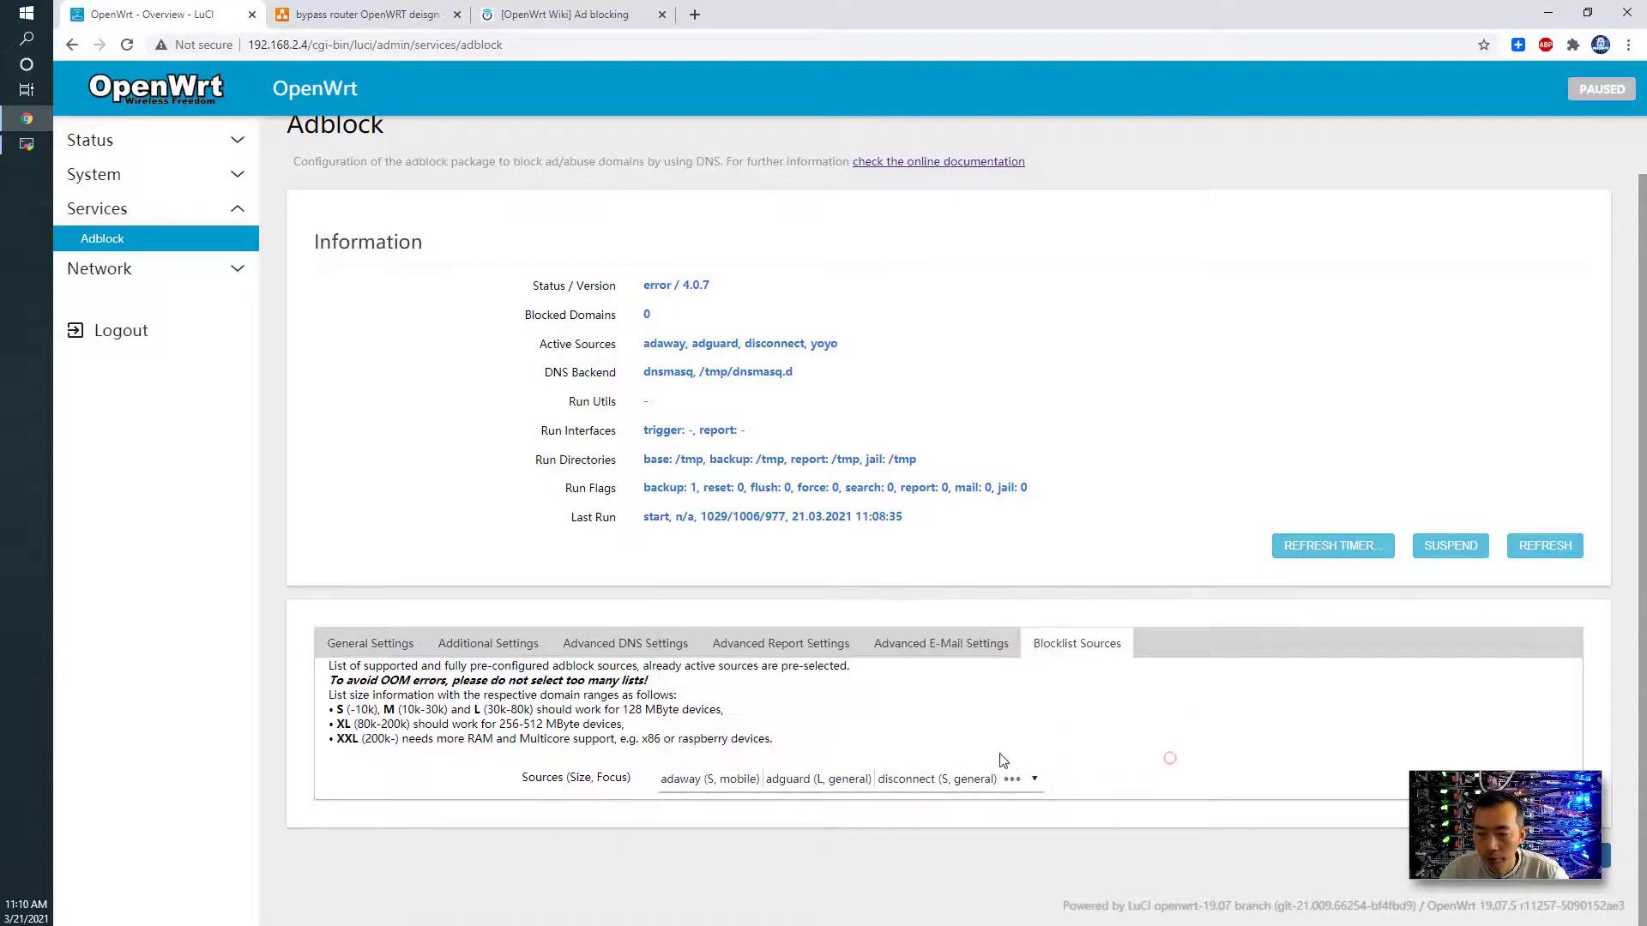
- Return to Adblock's general settings and recheck the service's status information
left_click(405, 656)
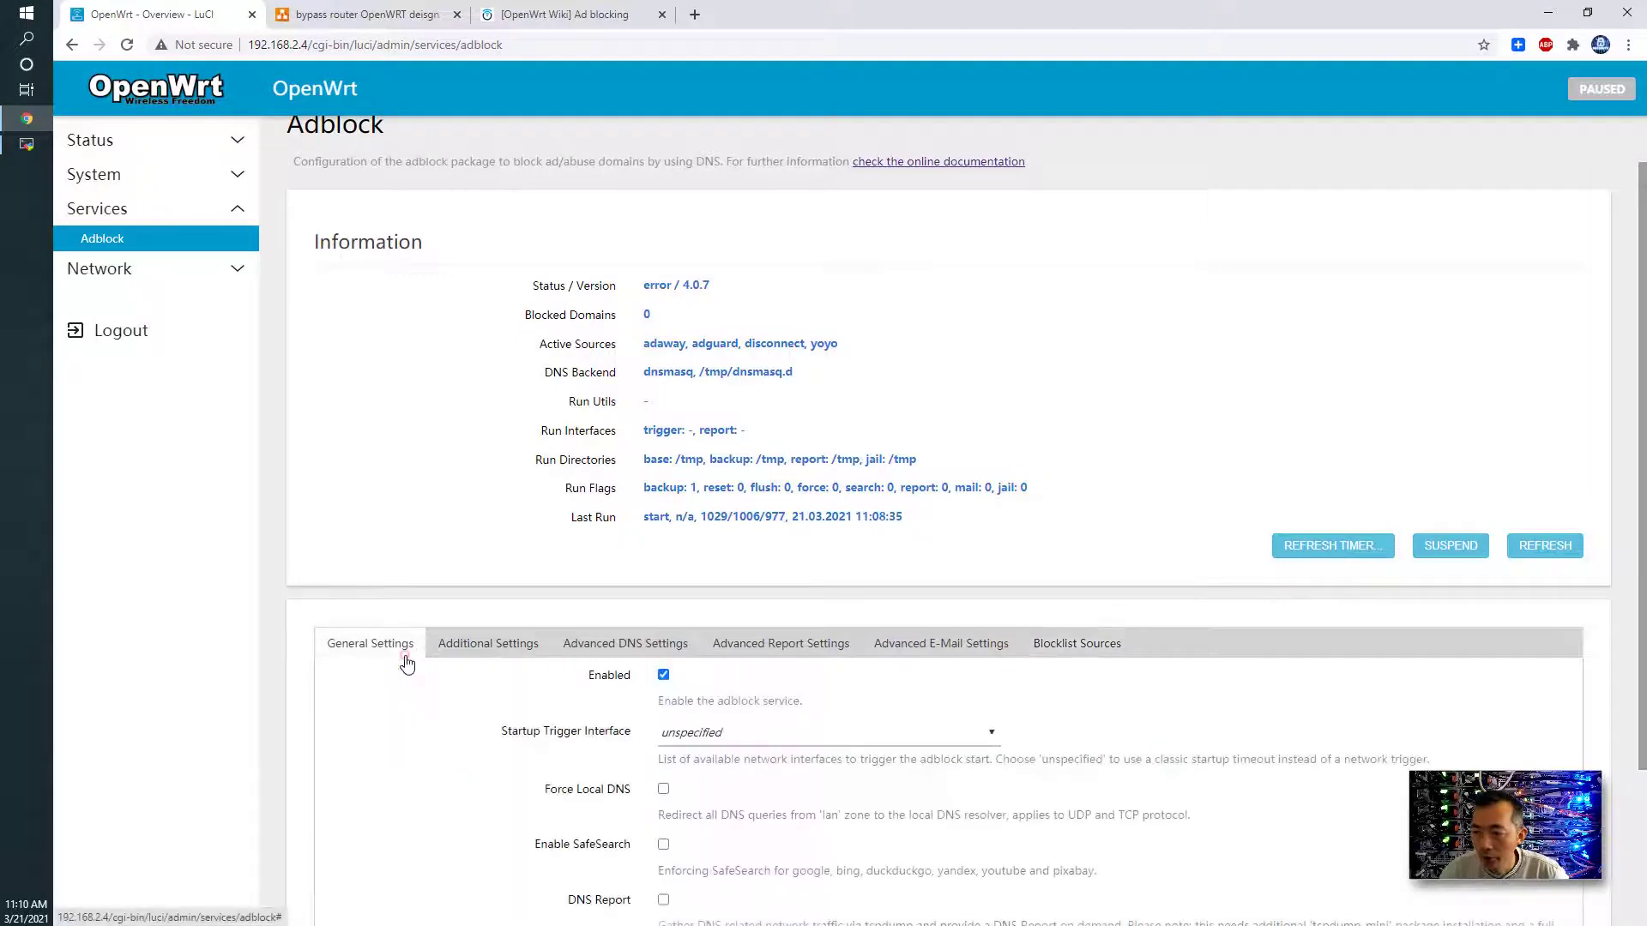
scroll(952, 746, "down", 3)
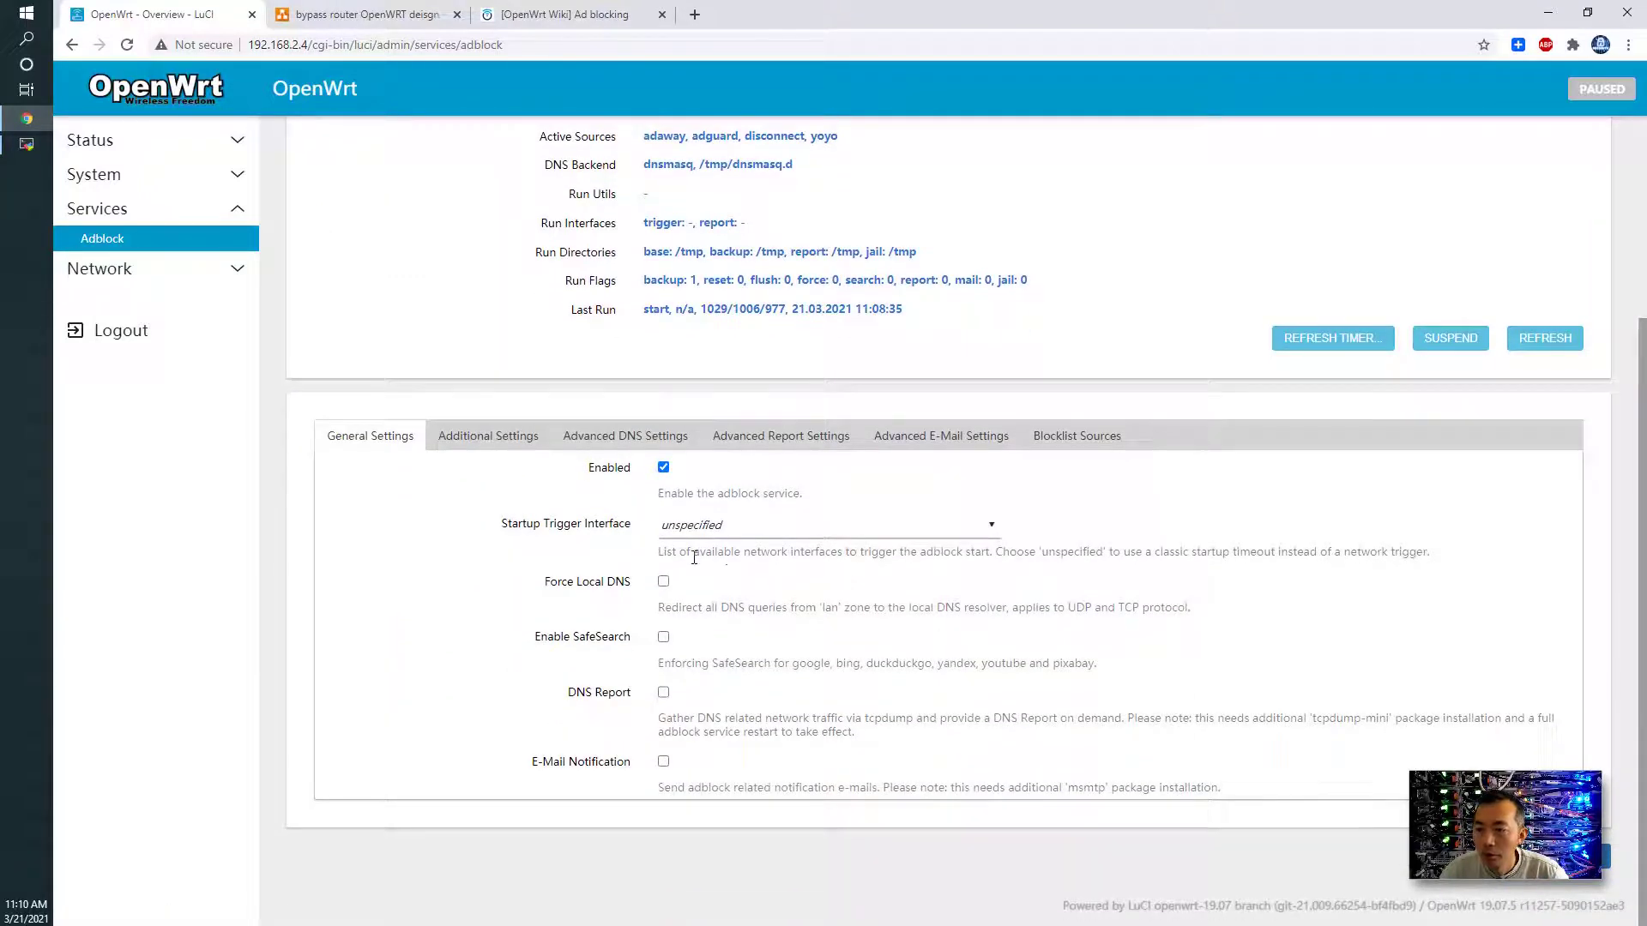
scroll(643, 553, "up", 2)
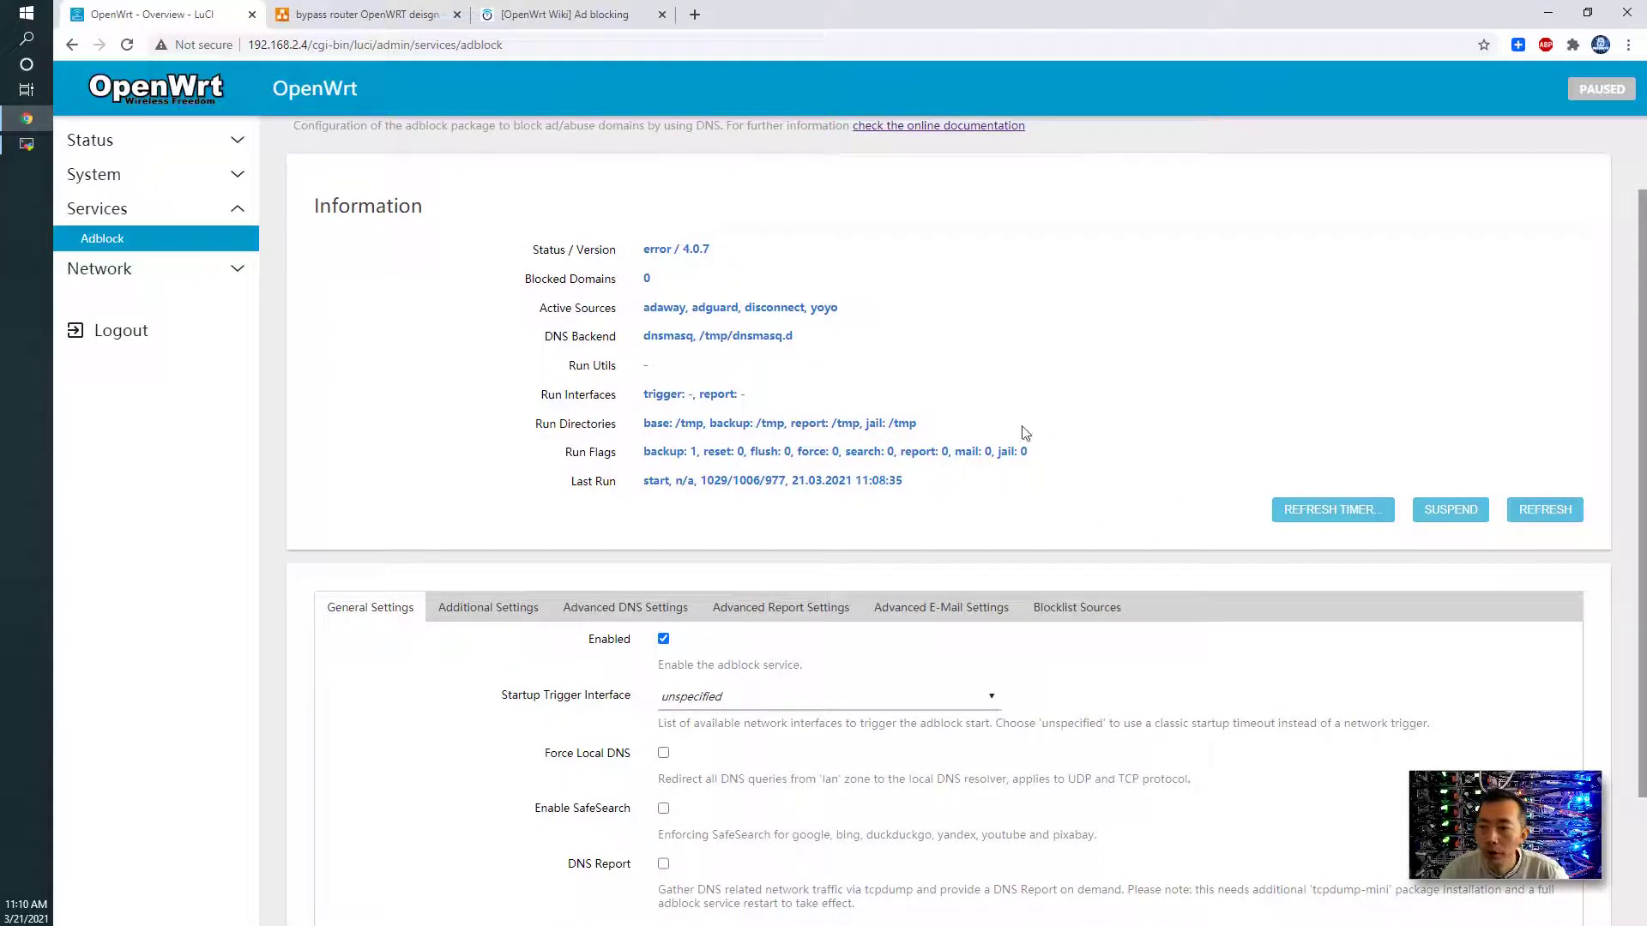
scroll(893, 349, "up", 1)
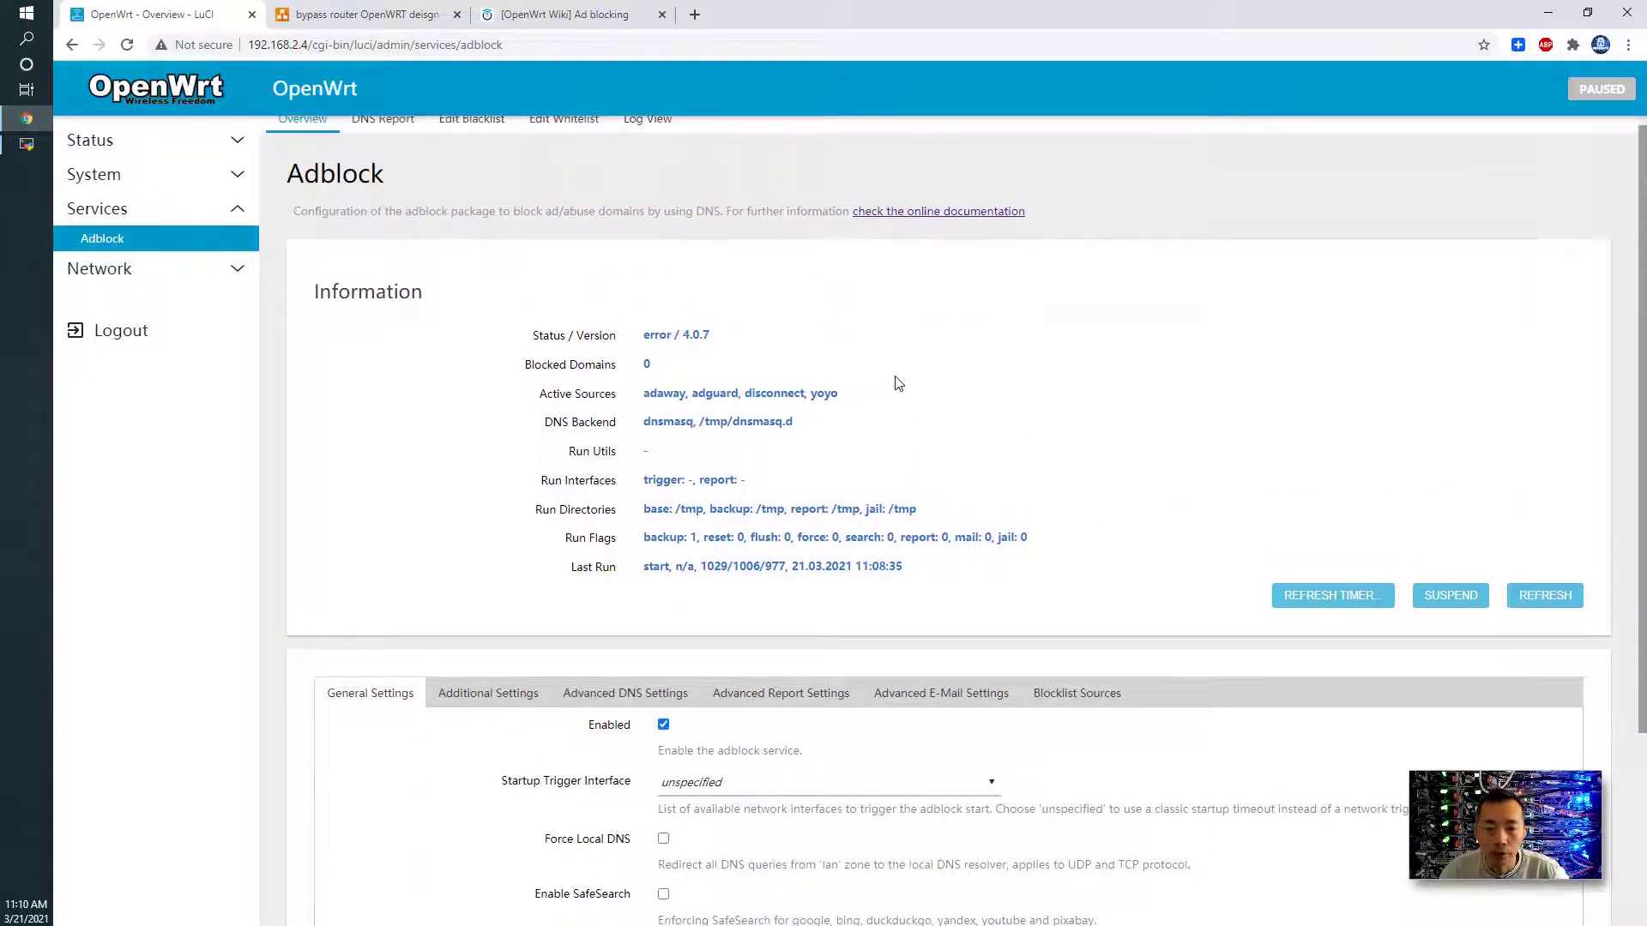
scroll(837, 373, "up", 1)
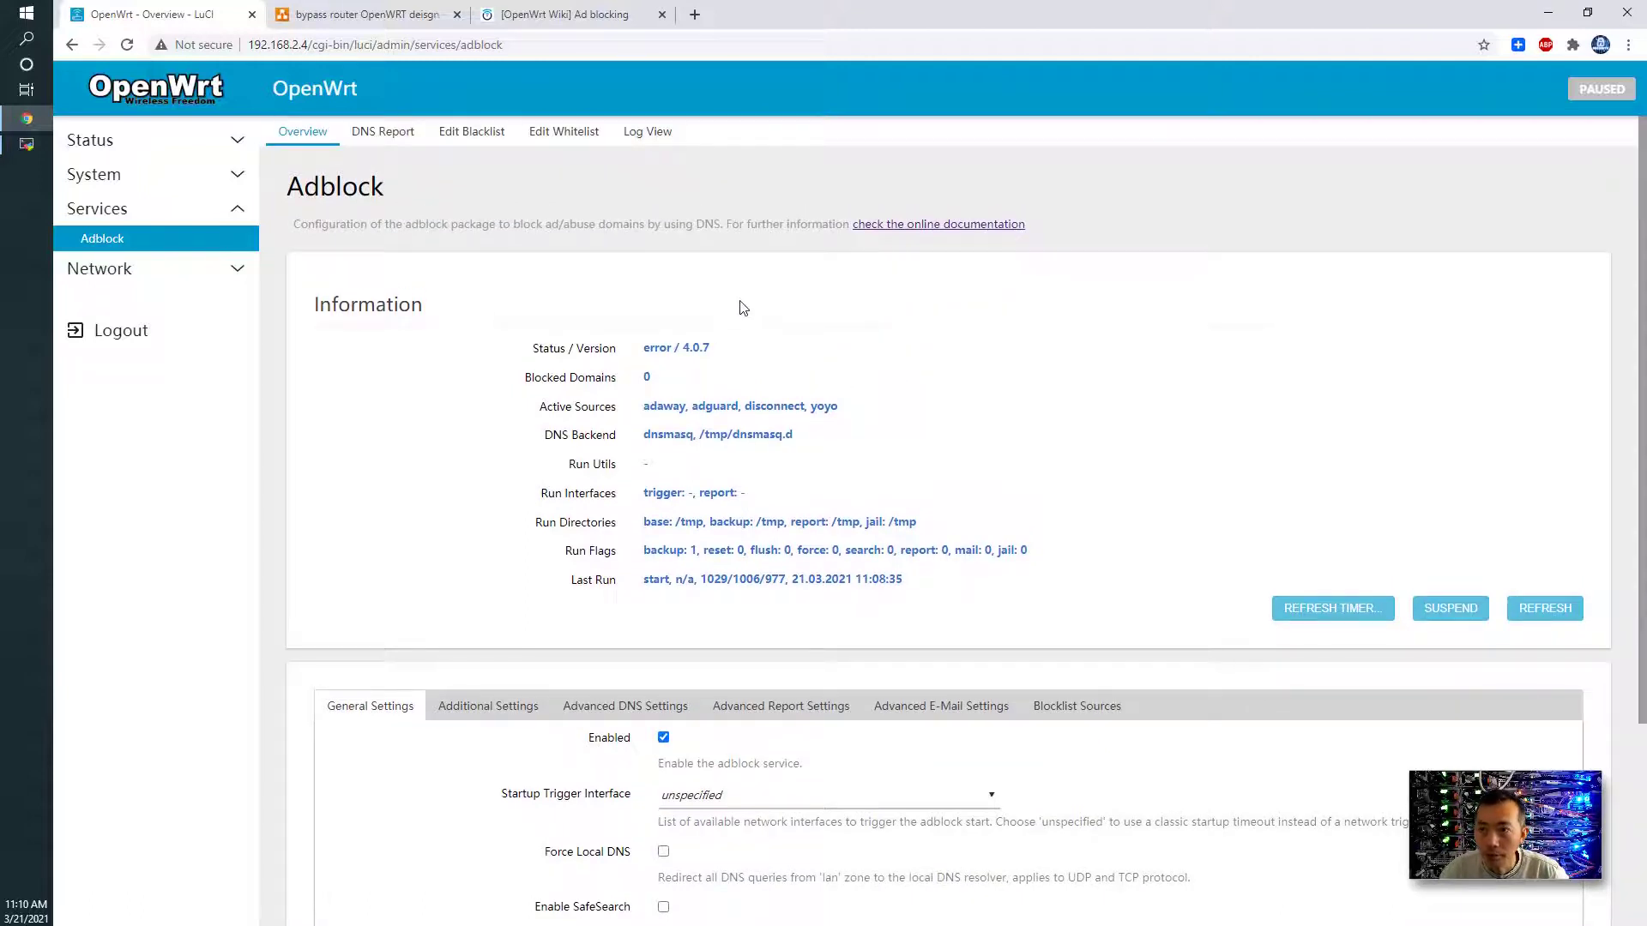
- Read the full error entry in the Adblock log and copy the package name uclient-fetch from it
left_click(662, 132)
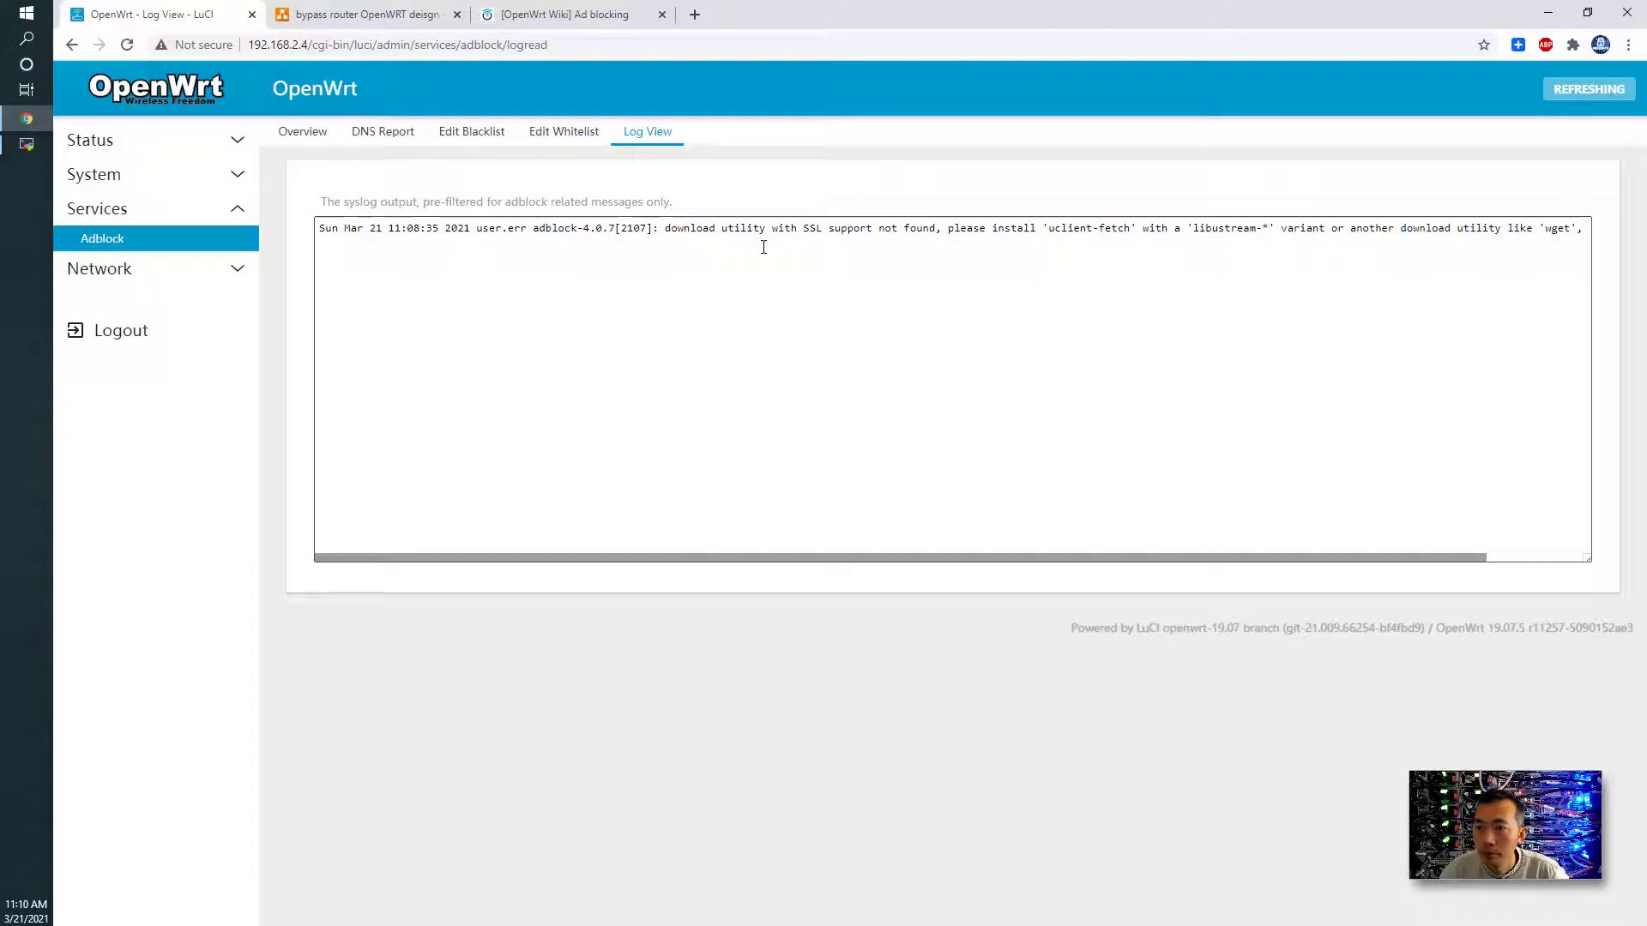
left_click_drag(668, 226, 919, 234)
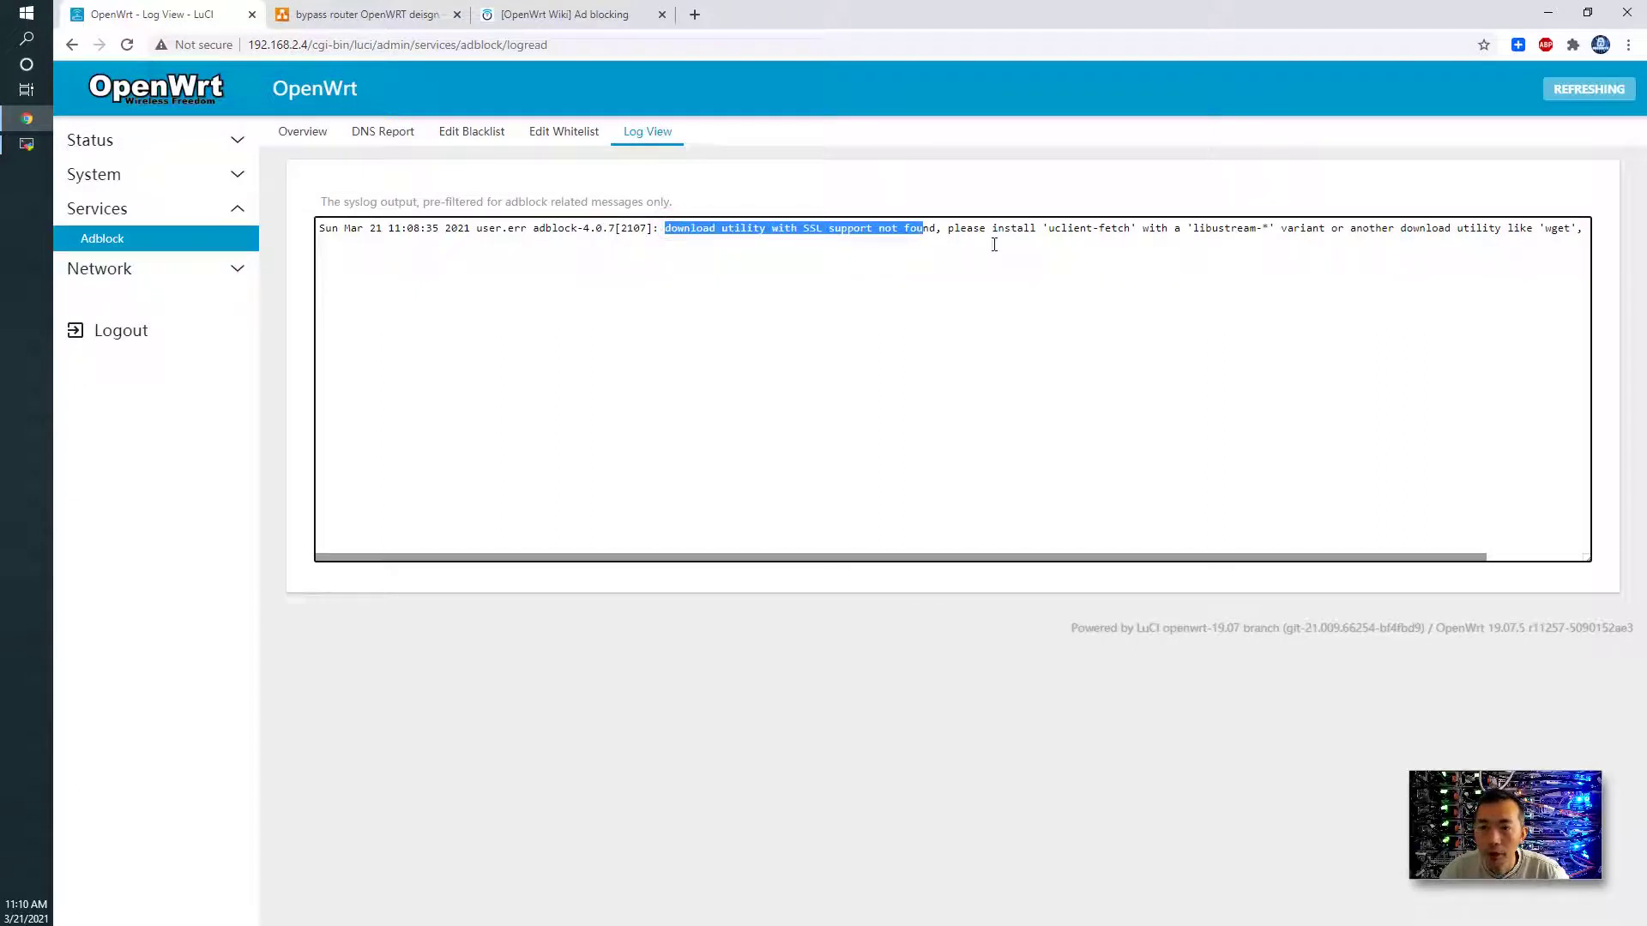
left_click_drag(1050, 230, 1128, 232)
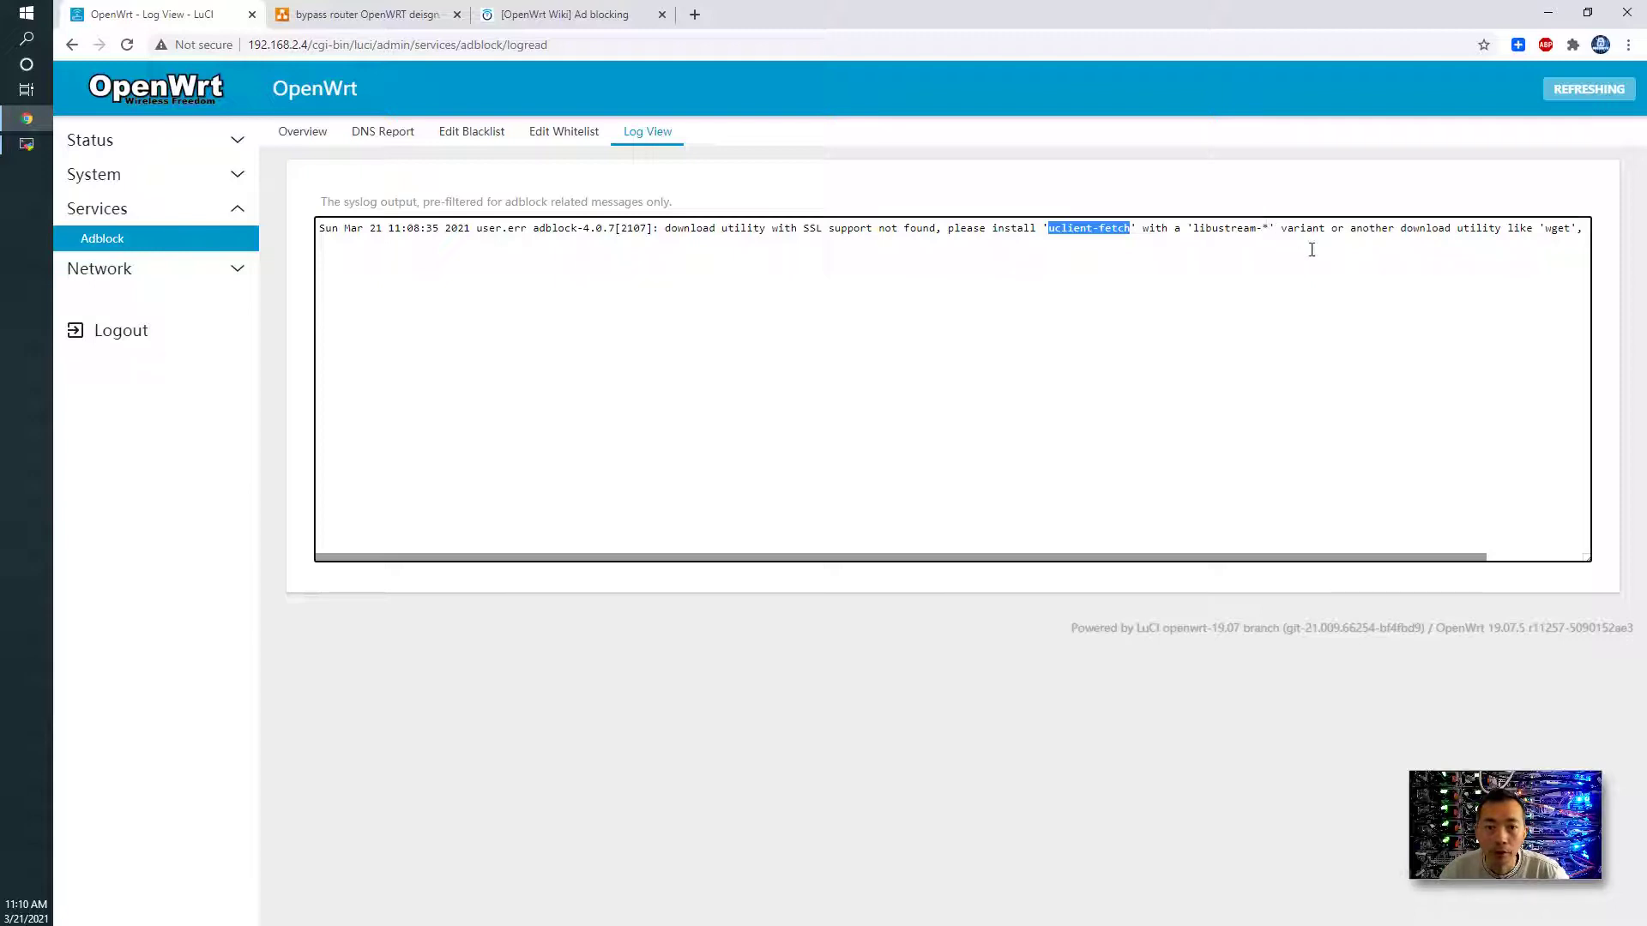
left_click(1514, 558)
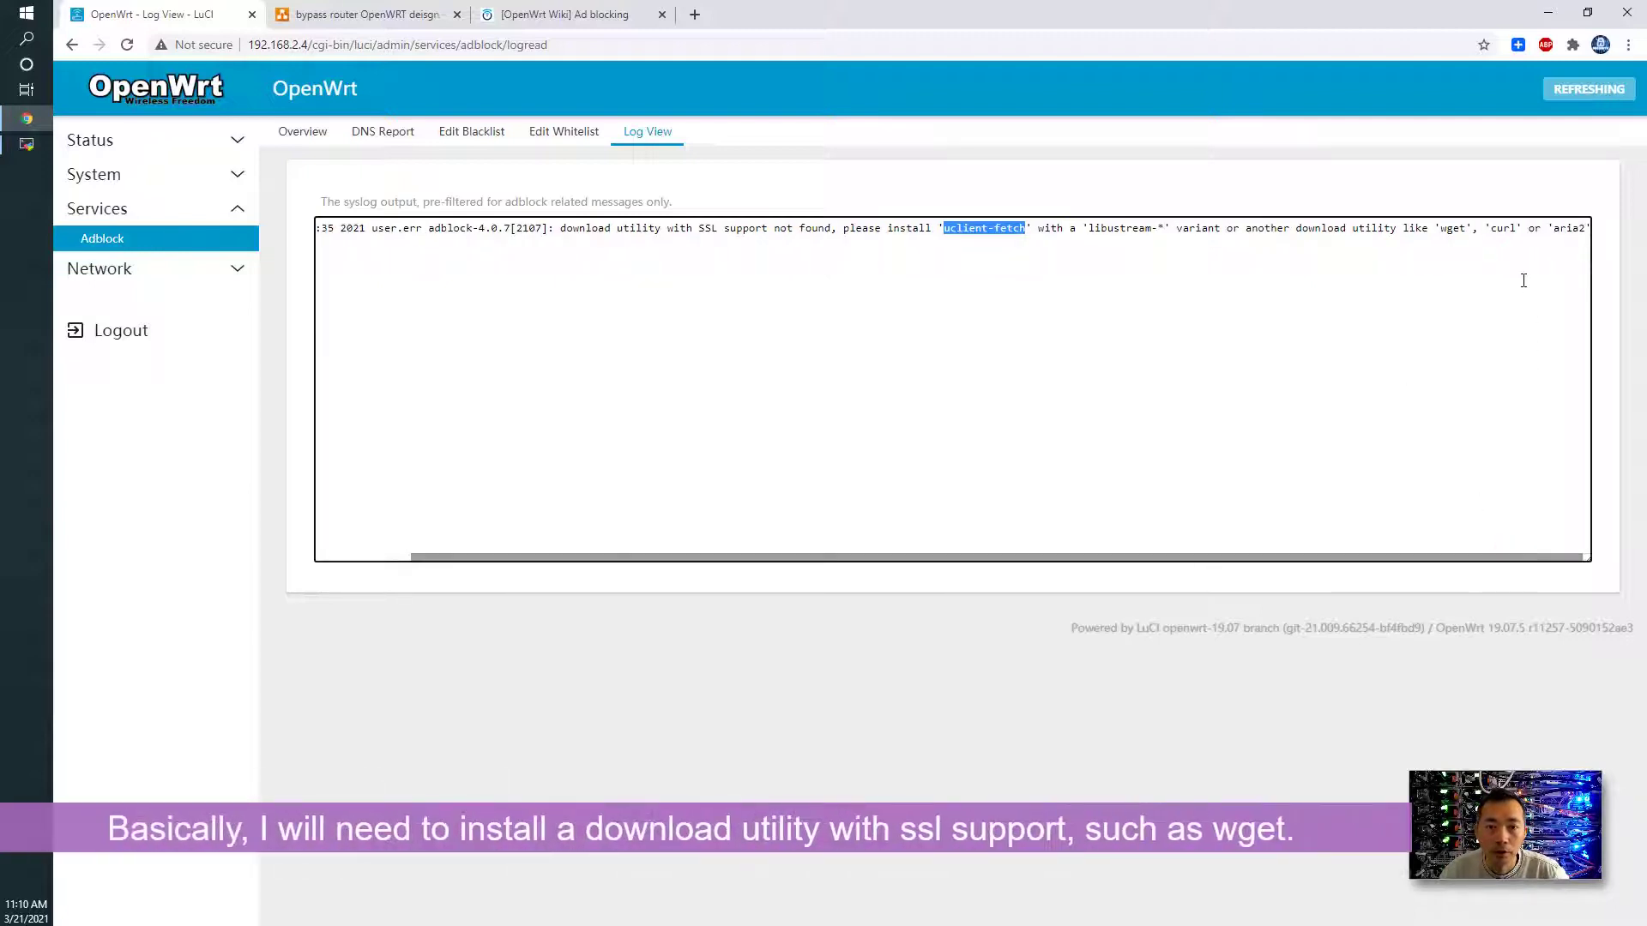
right_click(997, 235)
left_click(1012, 253)
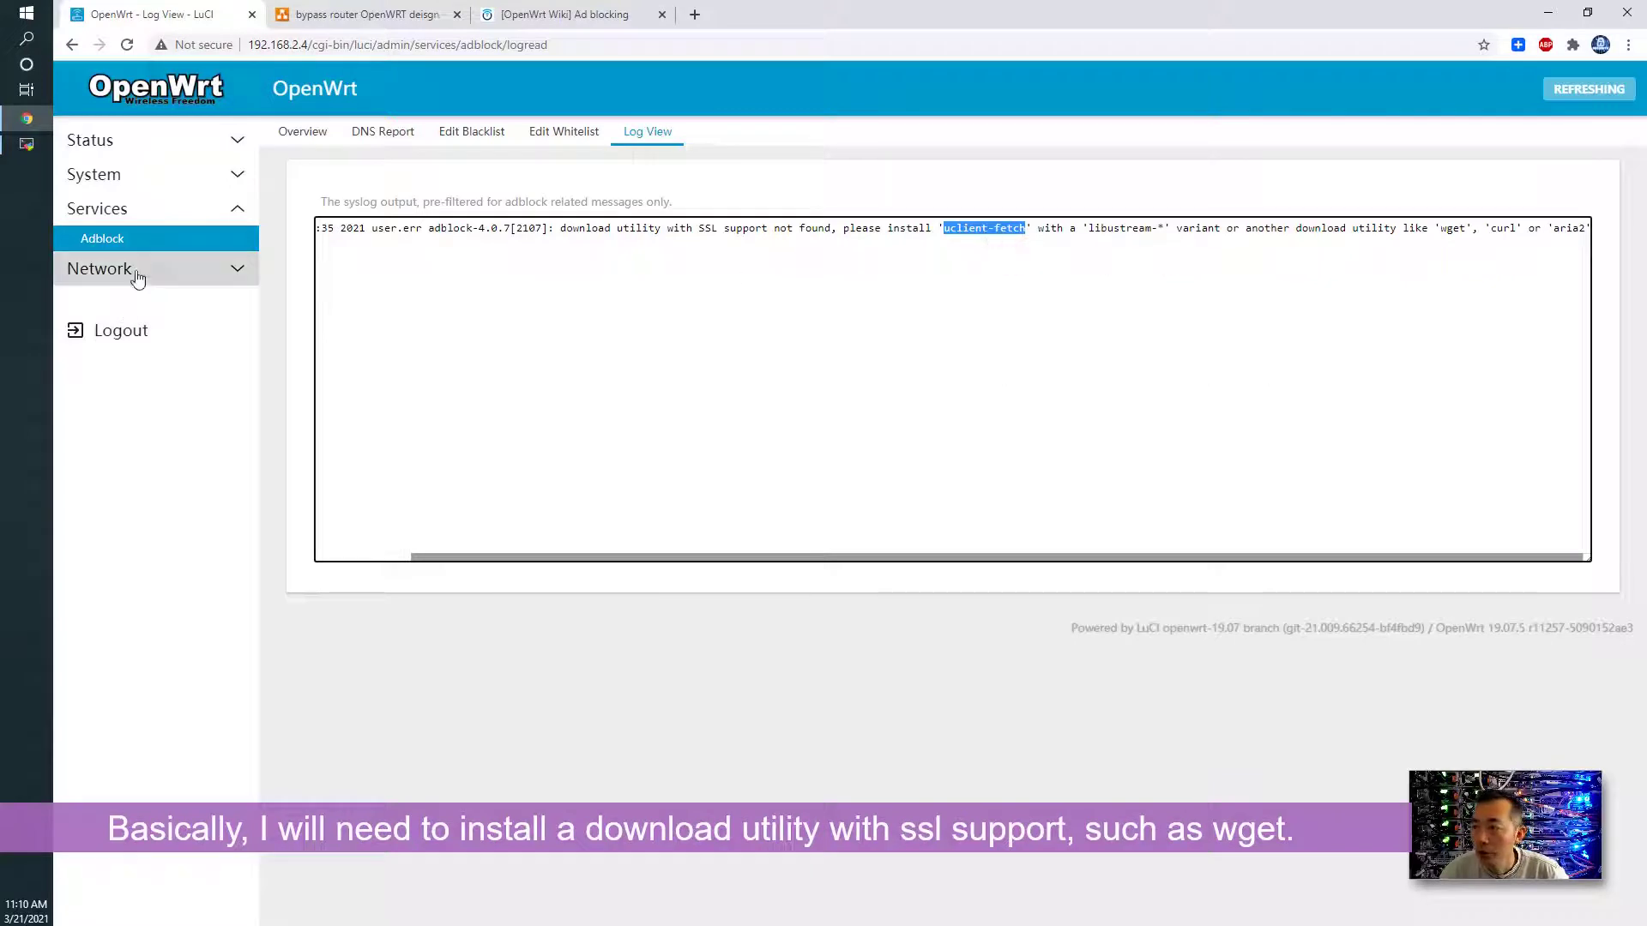
- Open the router's software management page and update the package lists
left_click(160, 174)
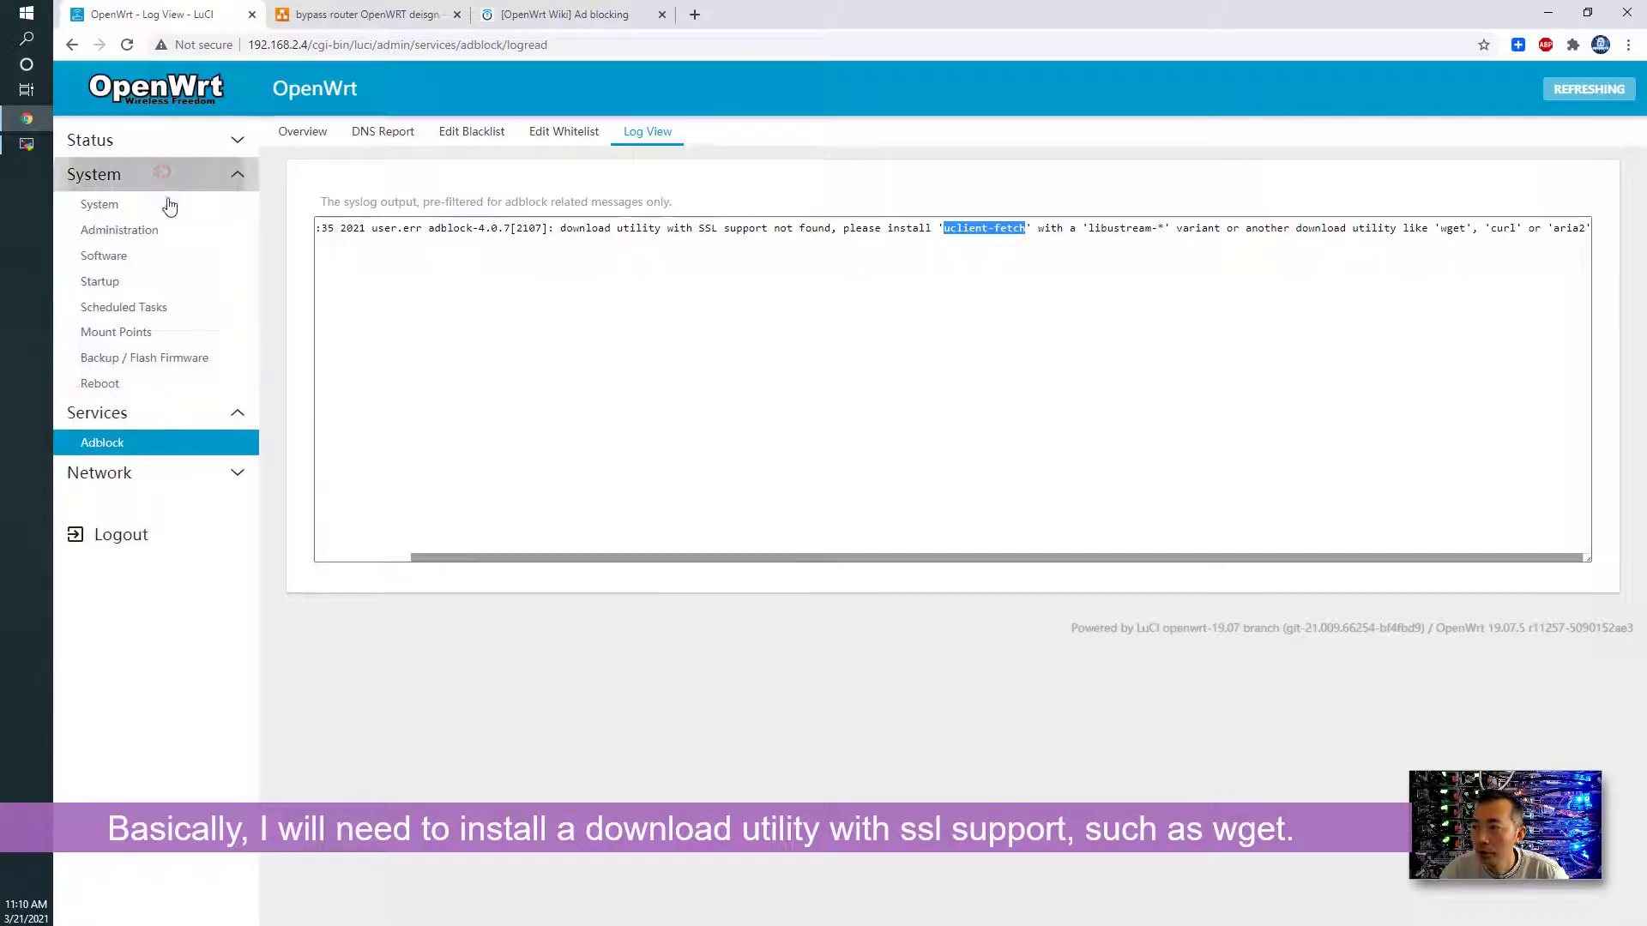
left_click(175, 256)
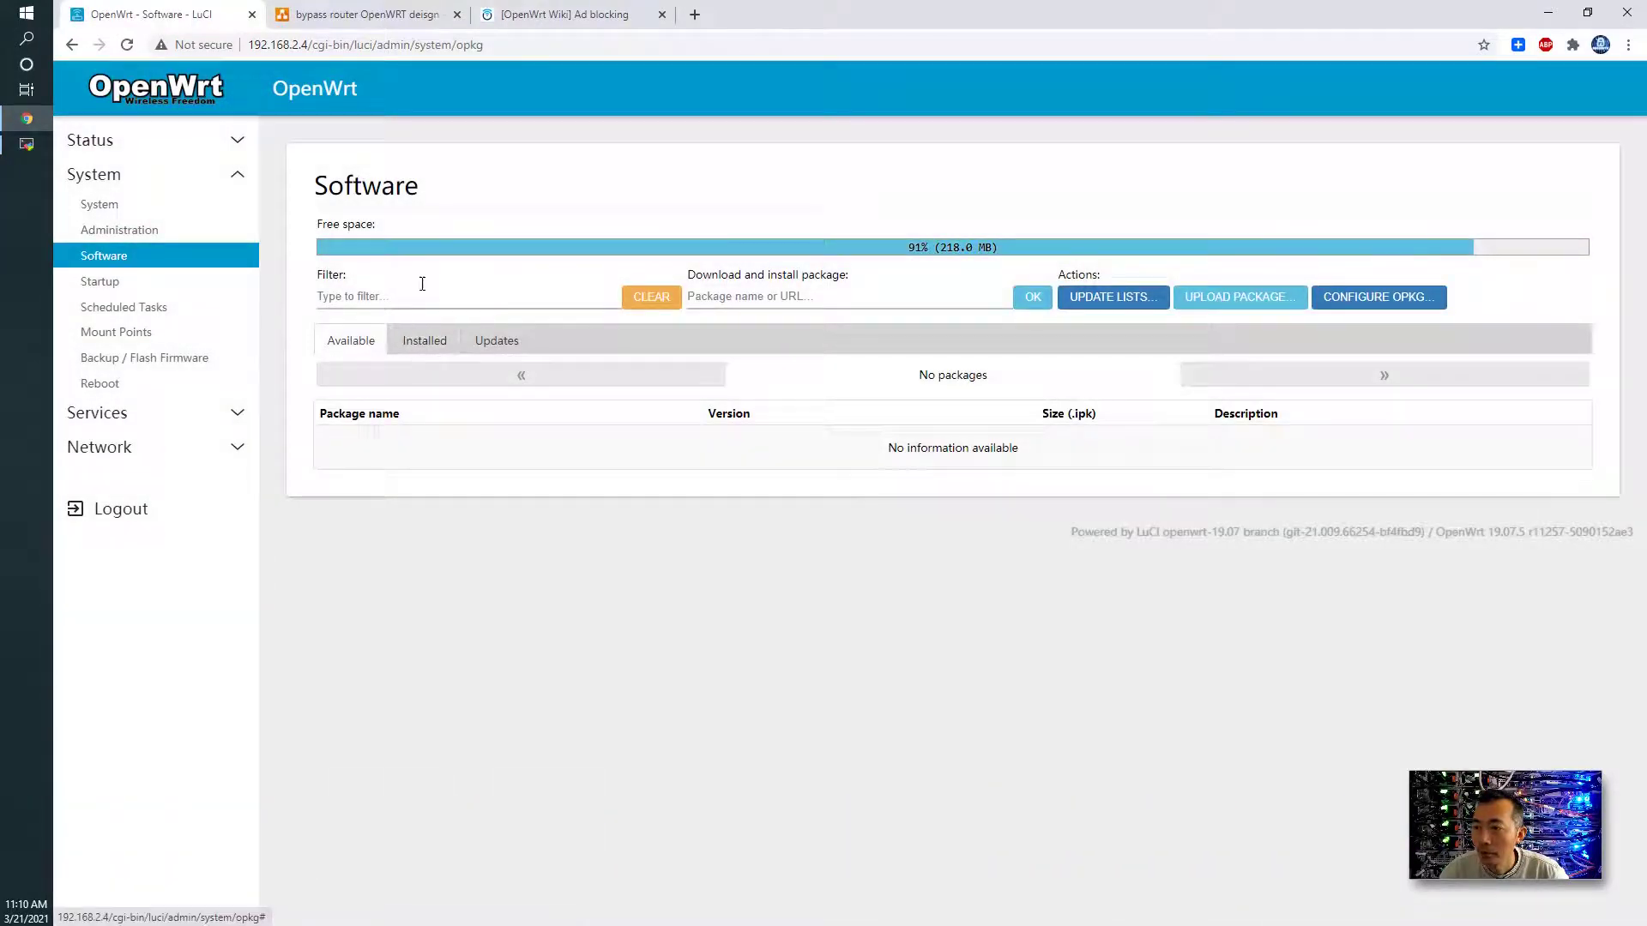
left_click(1123, 298)
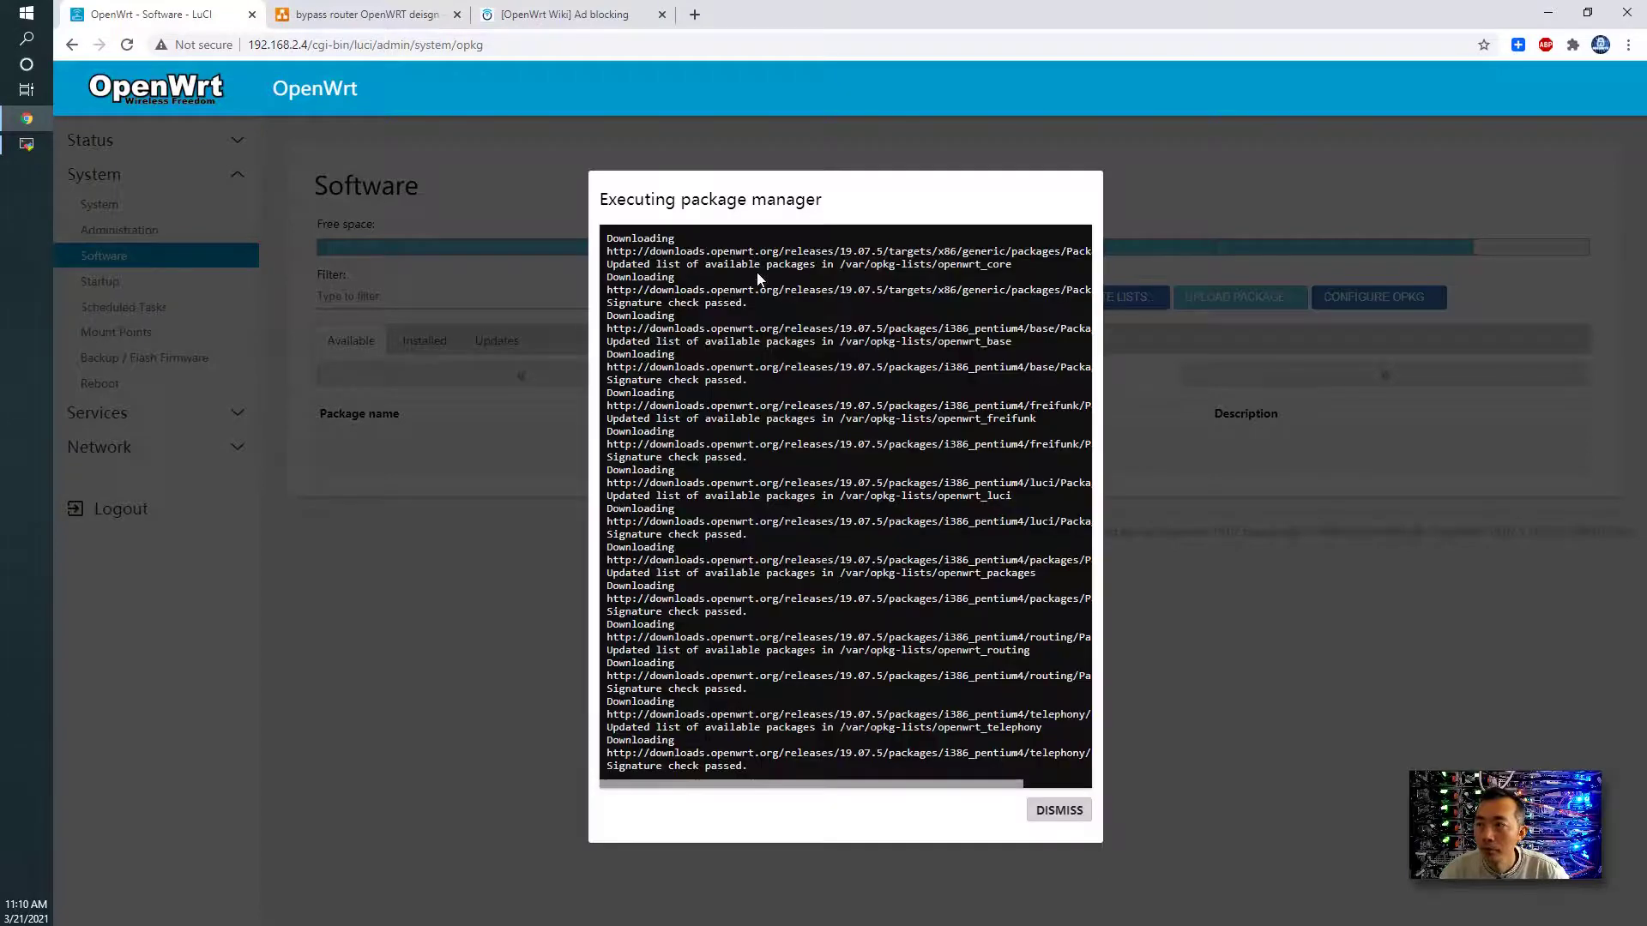
left_click(1059, 811)
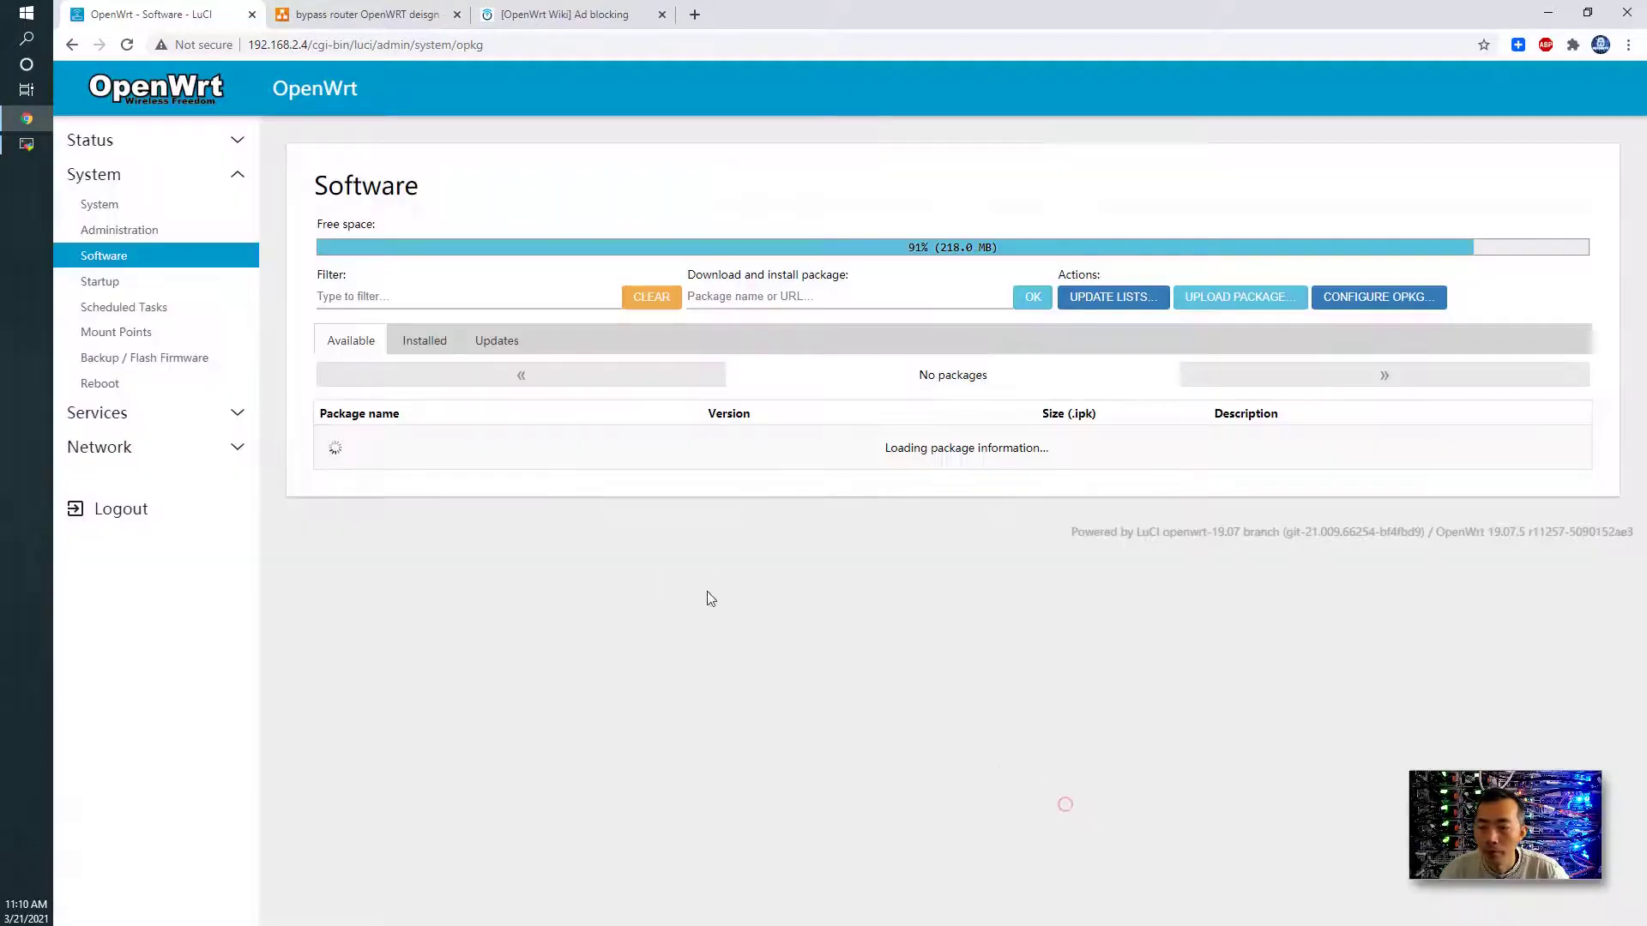
- Filter the available packages by "wget" and install the wget package with its dependencies
left_click(419, 296)
type("wget")
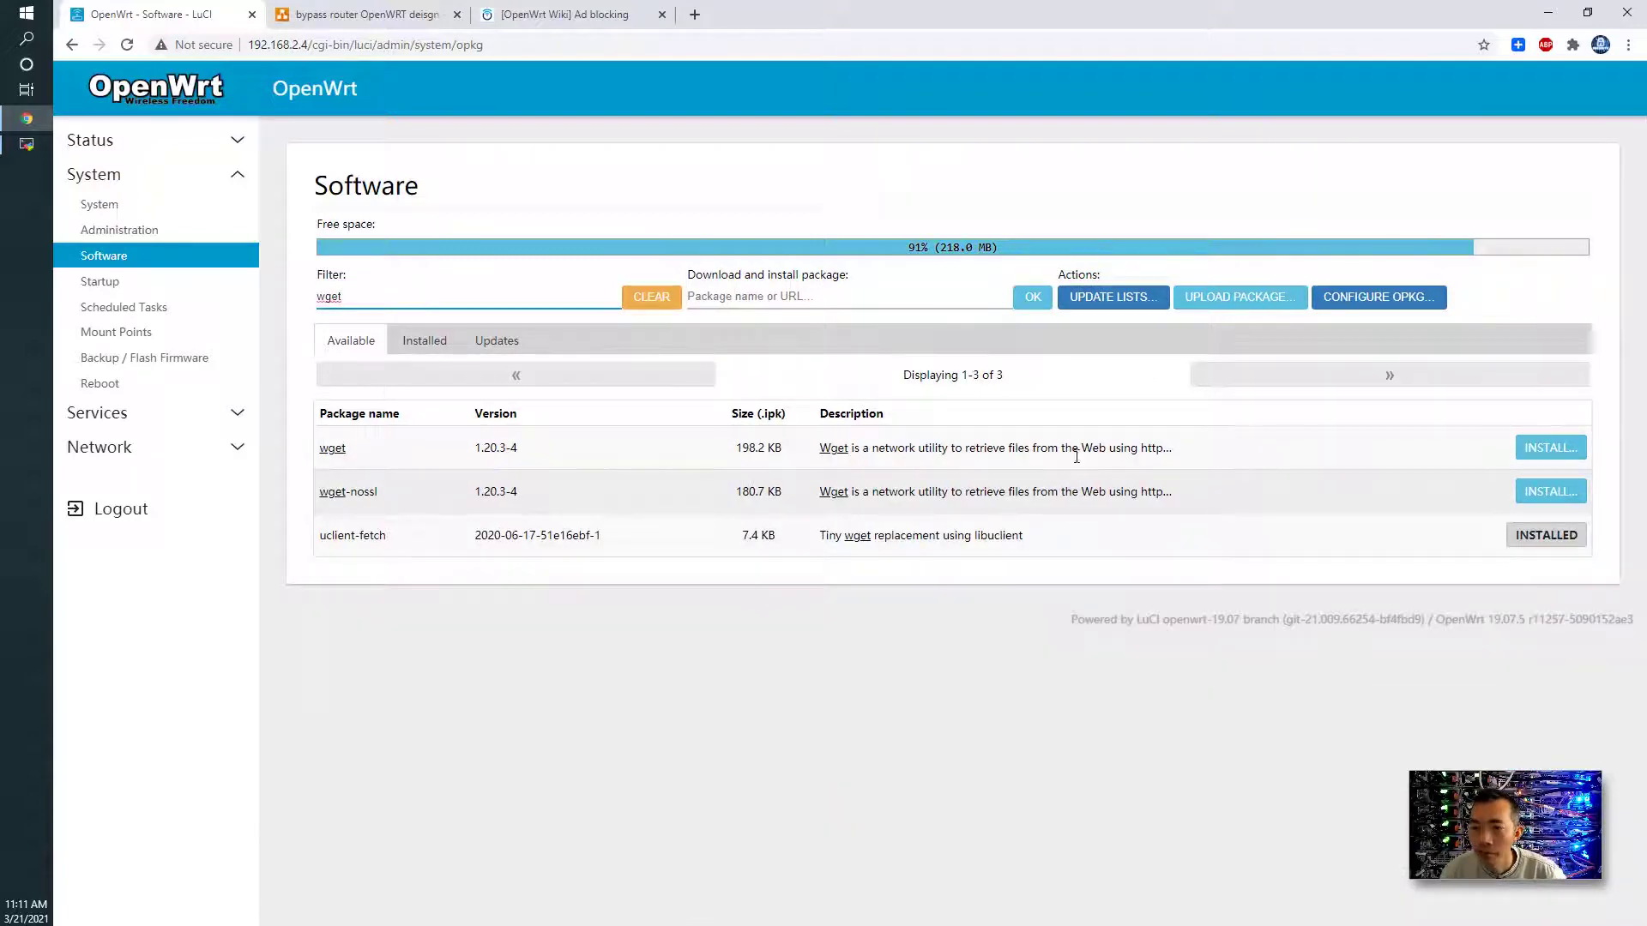
left_click(1541, 455)
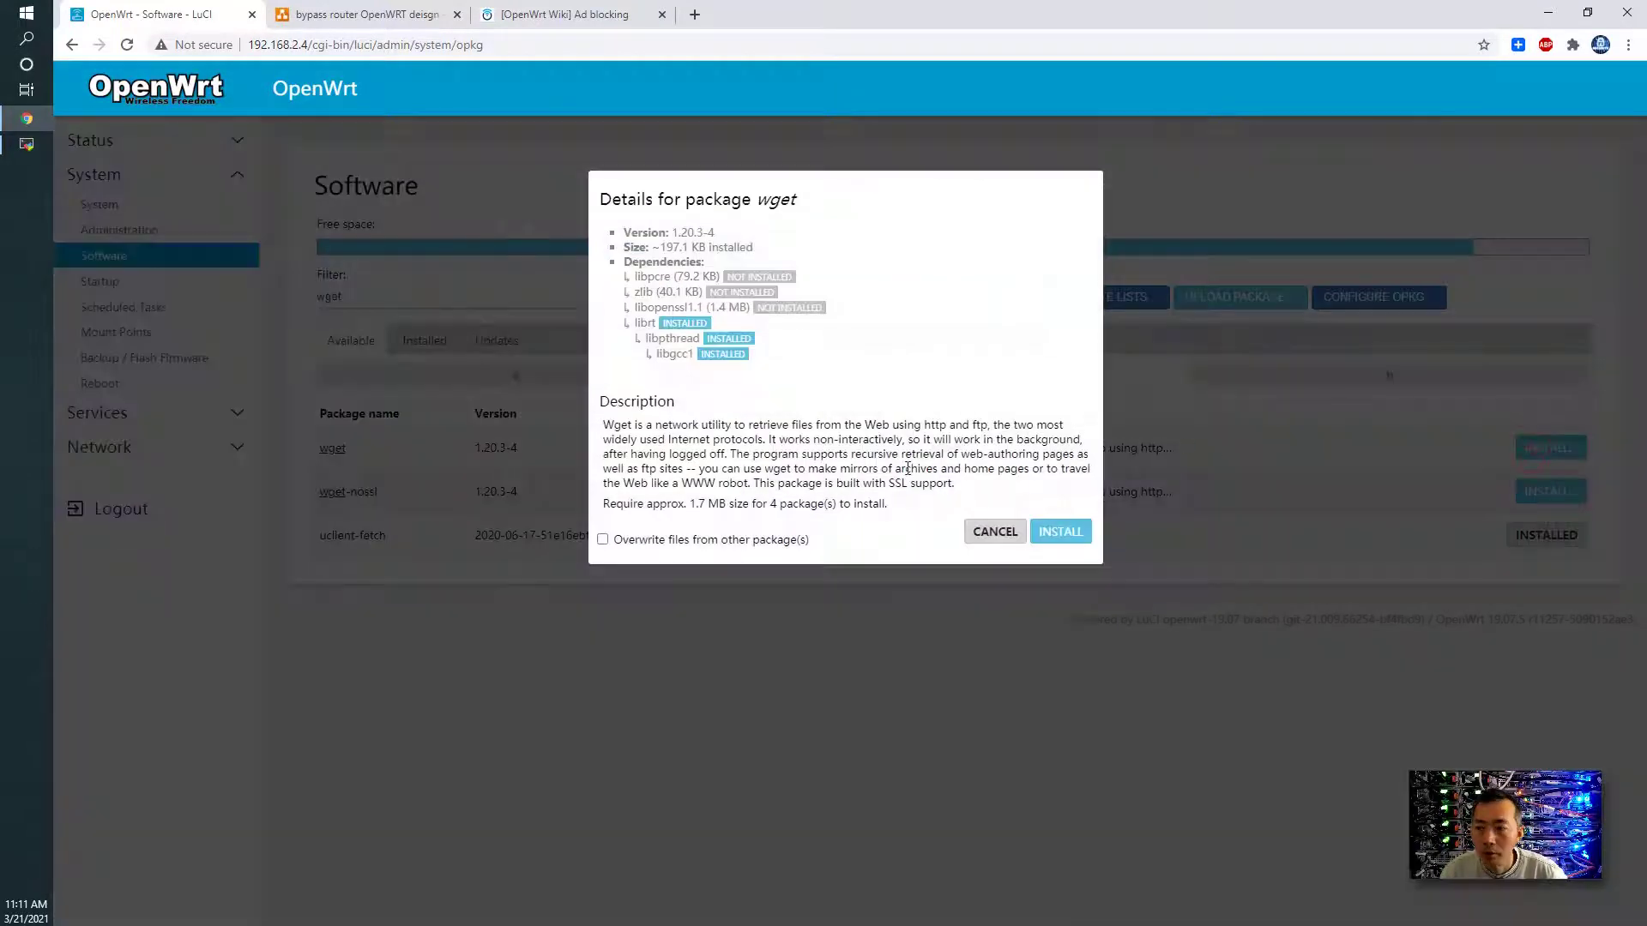
left_click(1055, 530)
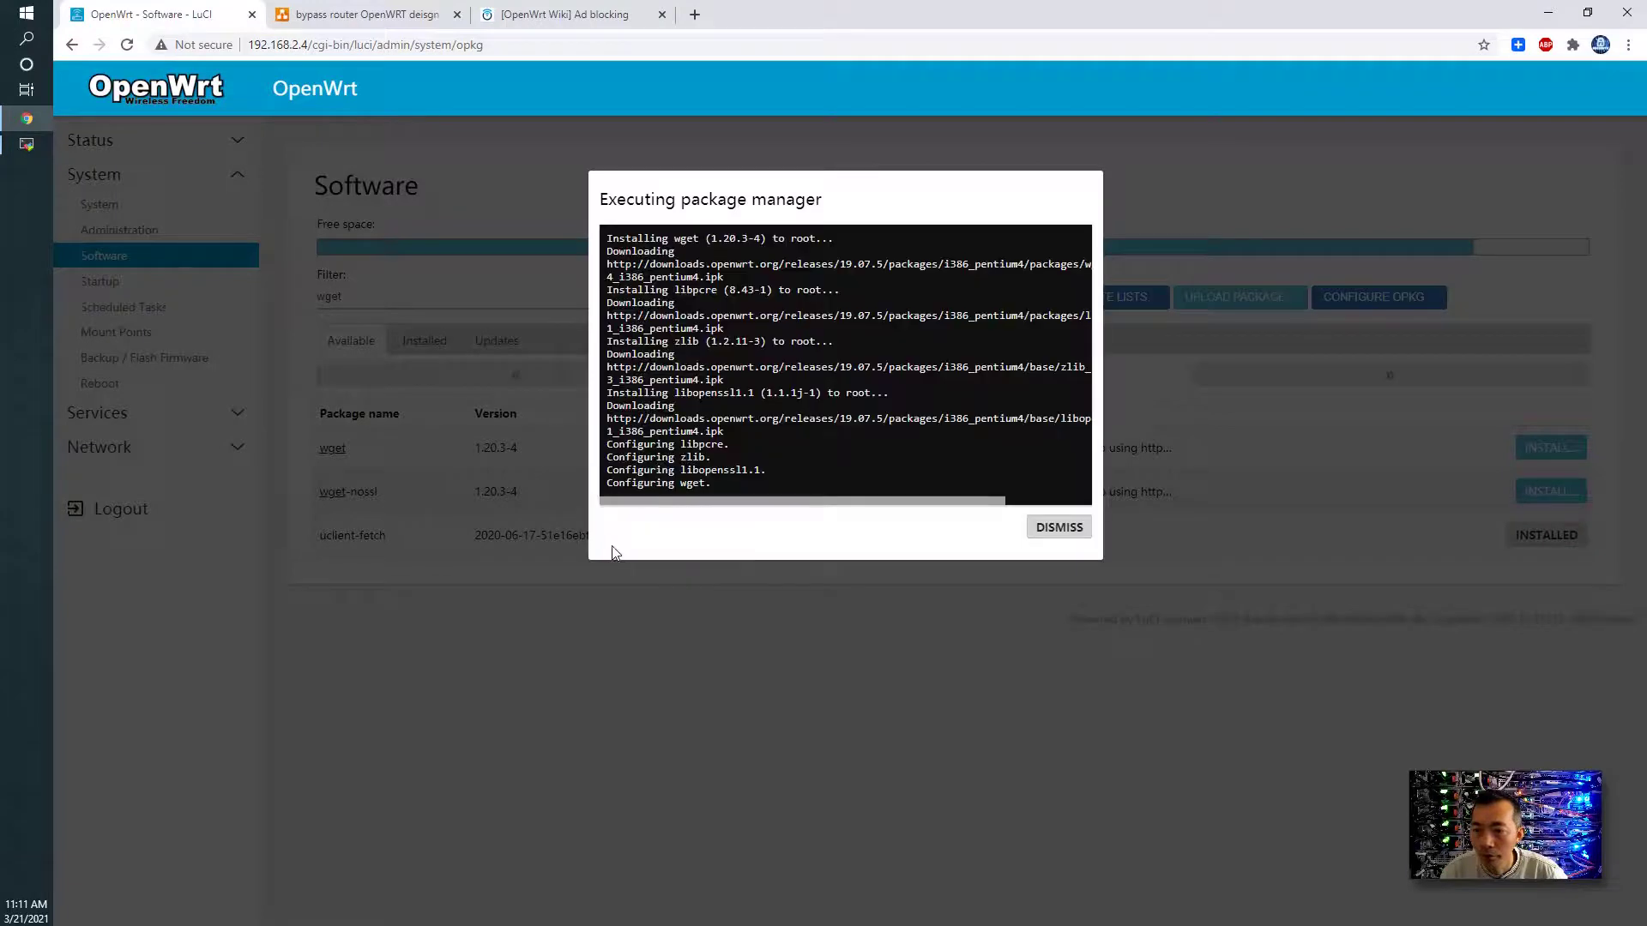
- Close the finished wget installation, filter the available packages by "curl", and install the curl package with its dependencies
left_click(1062, 527)
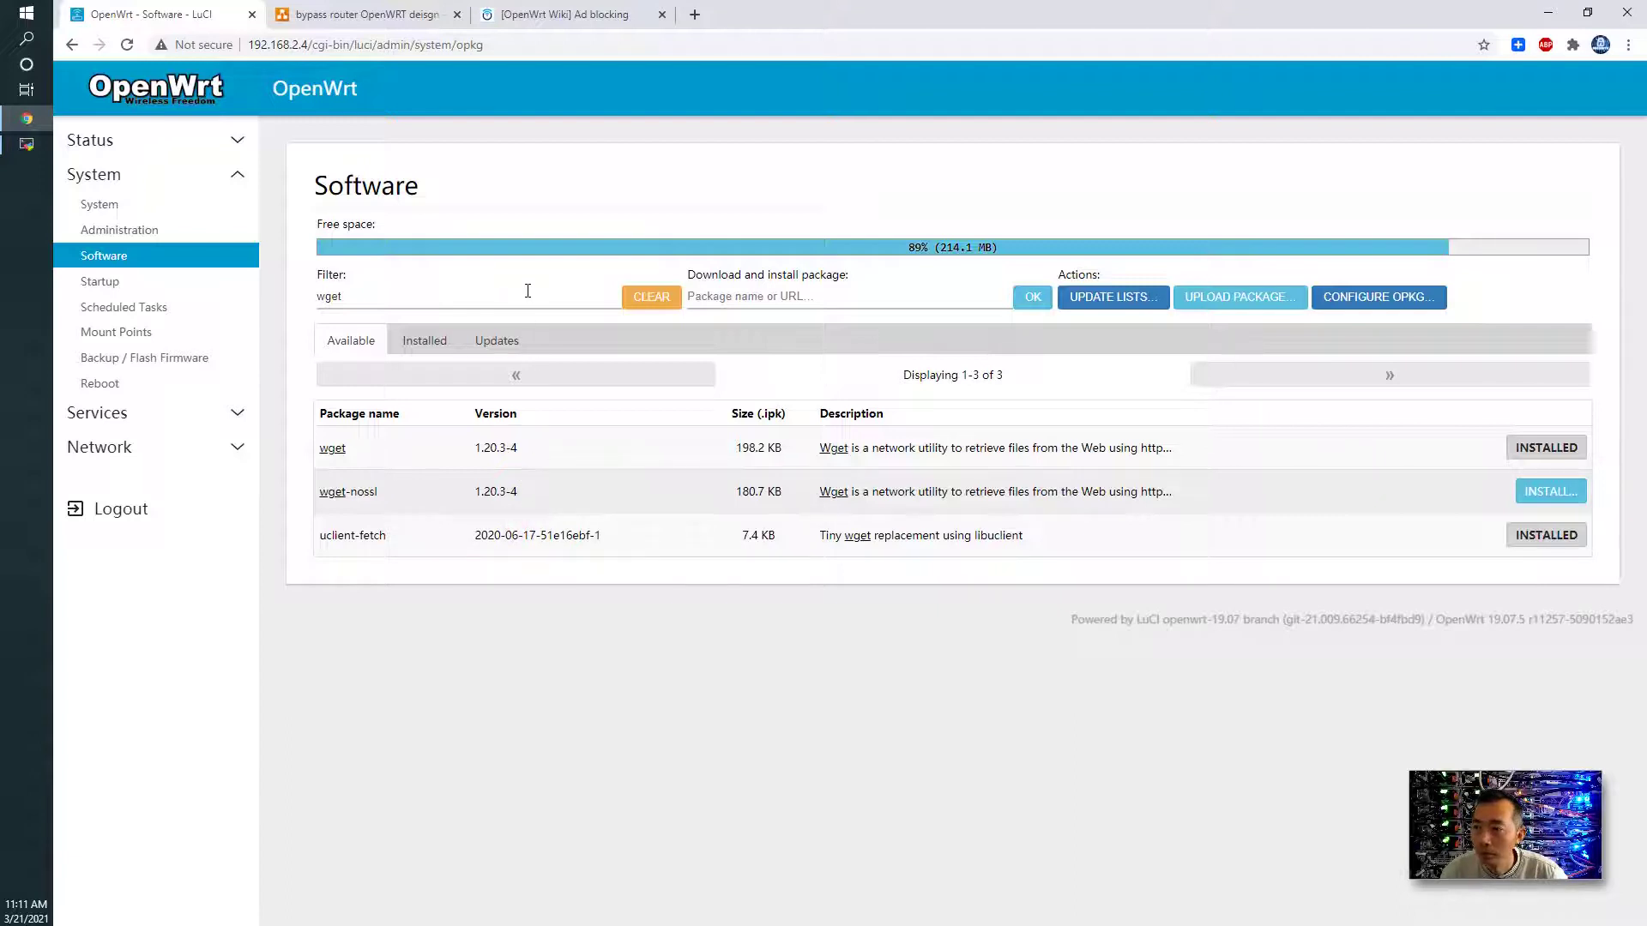
left_click(483, 286)
double_click(471, 286)
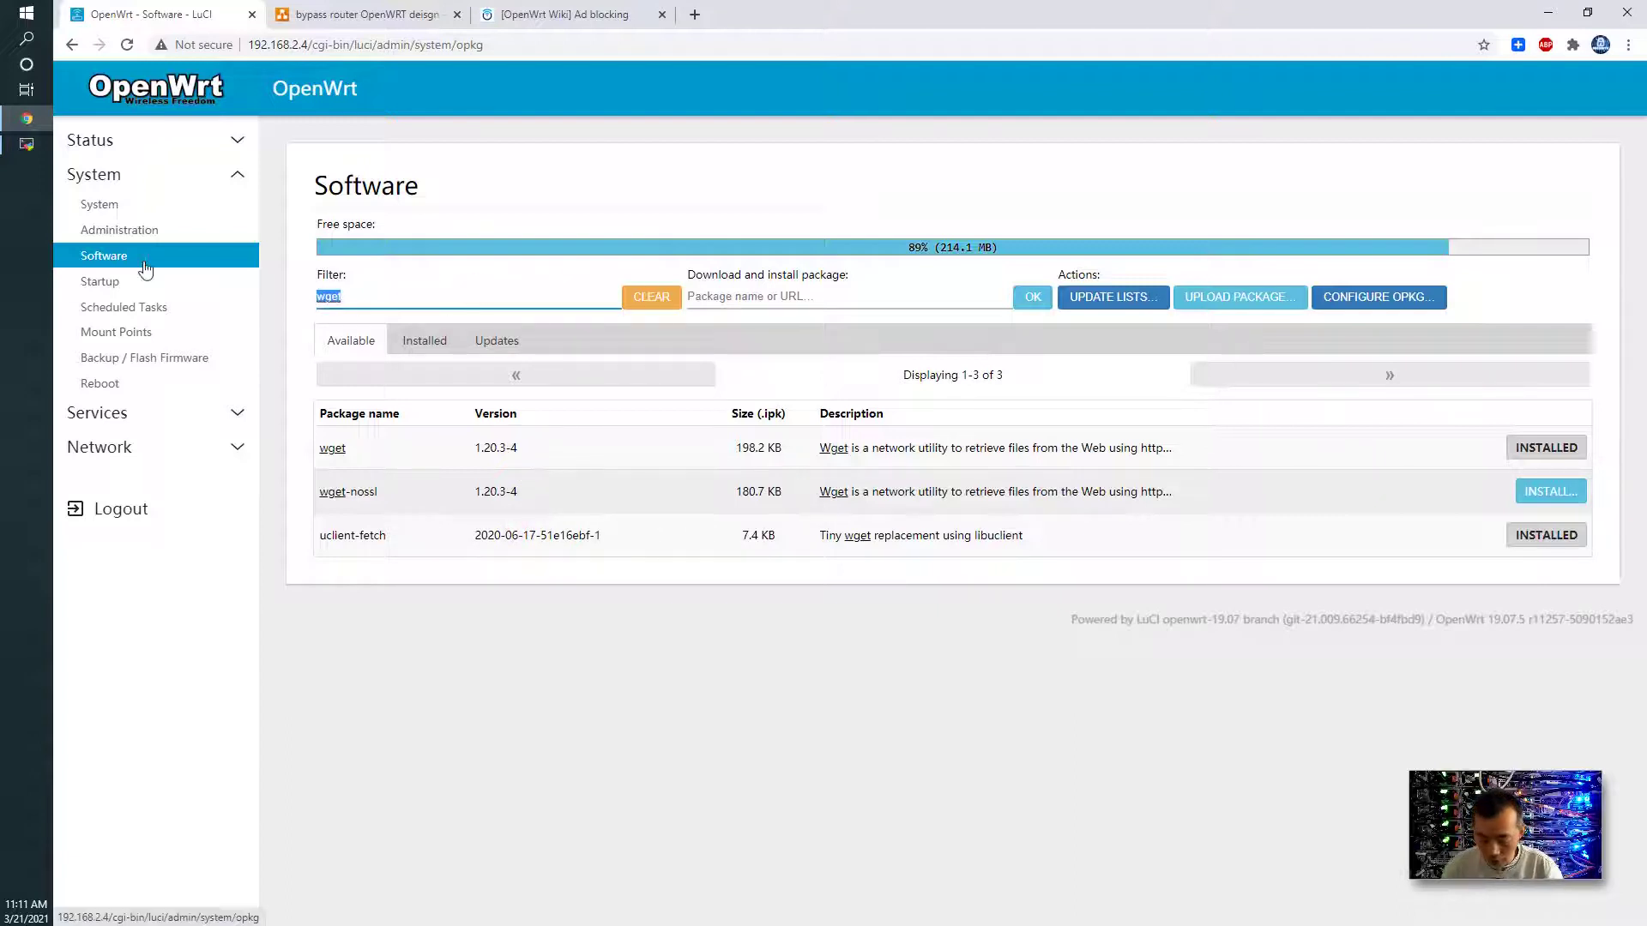
type("curl")
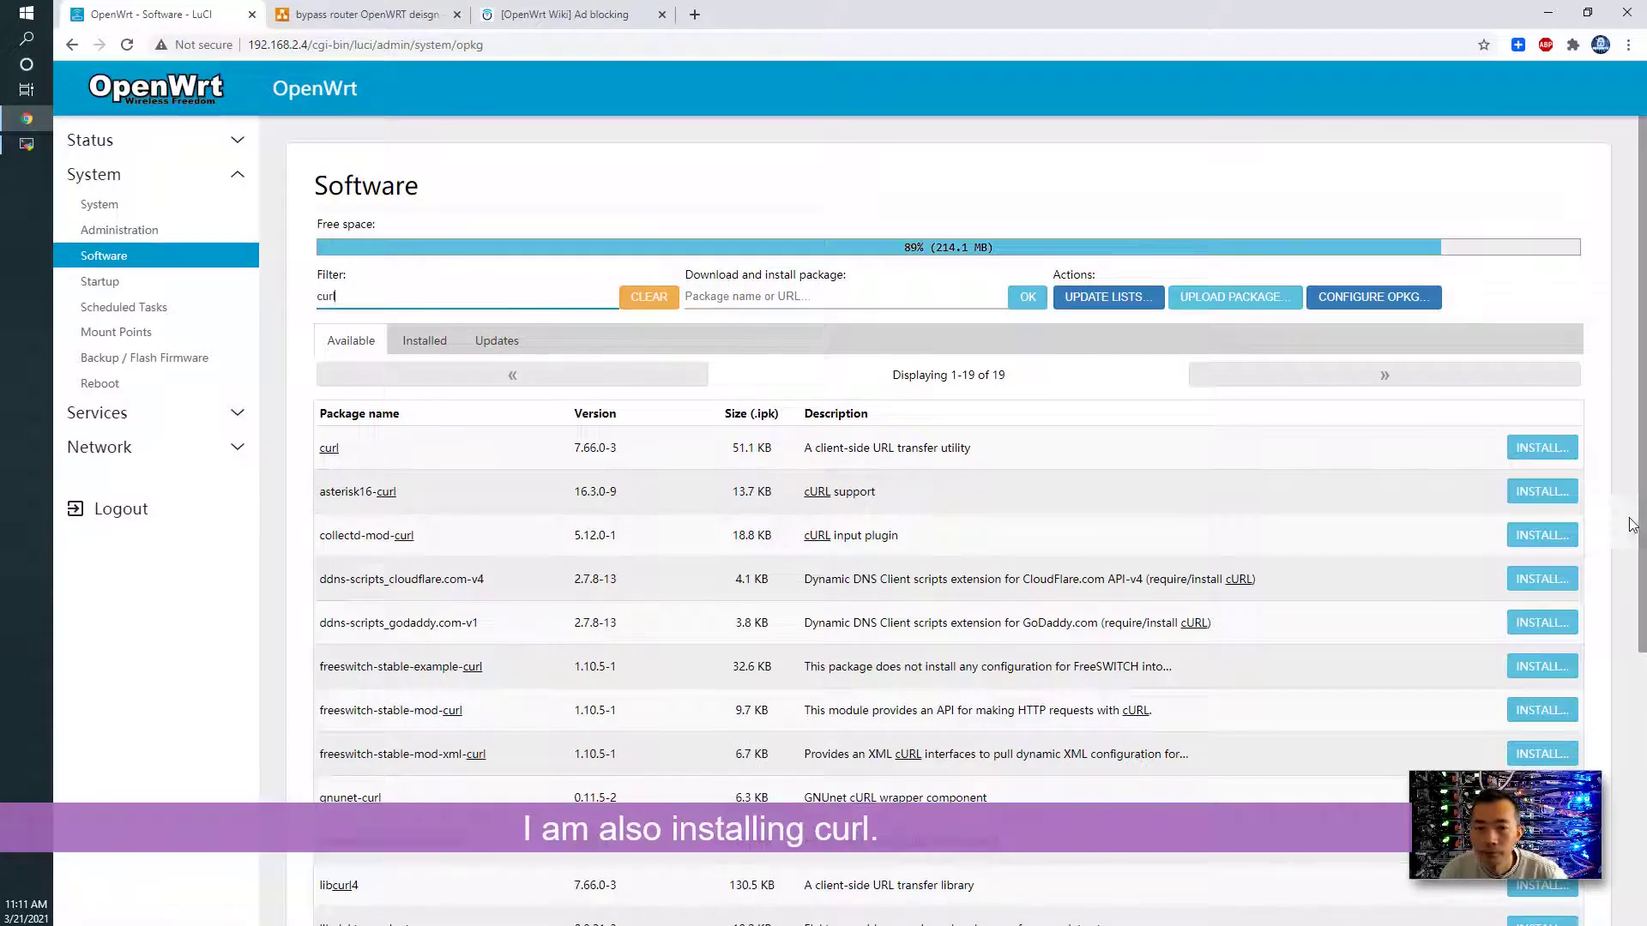
left_click(1544, 448)
left_click(1055, 429)
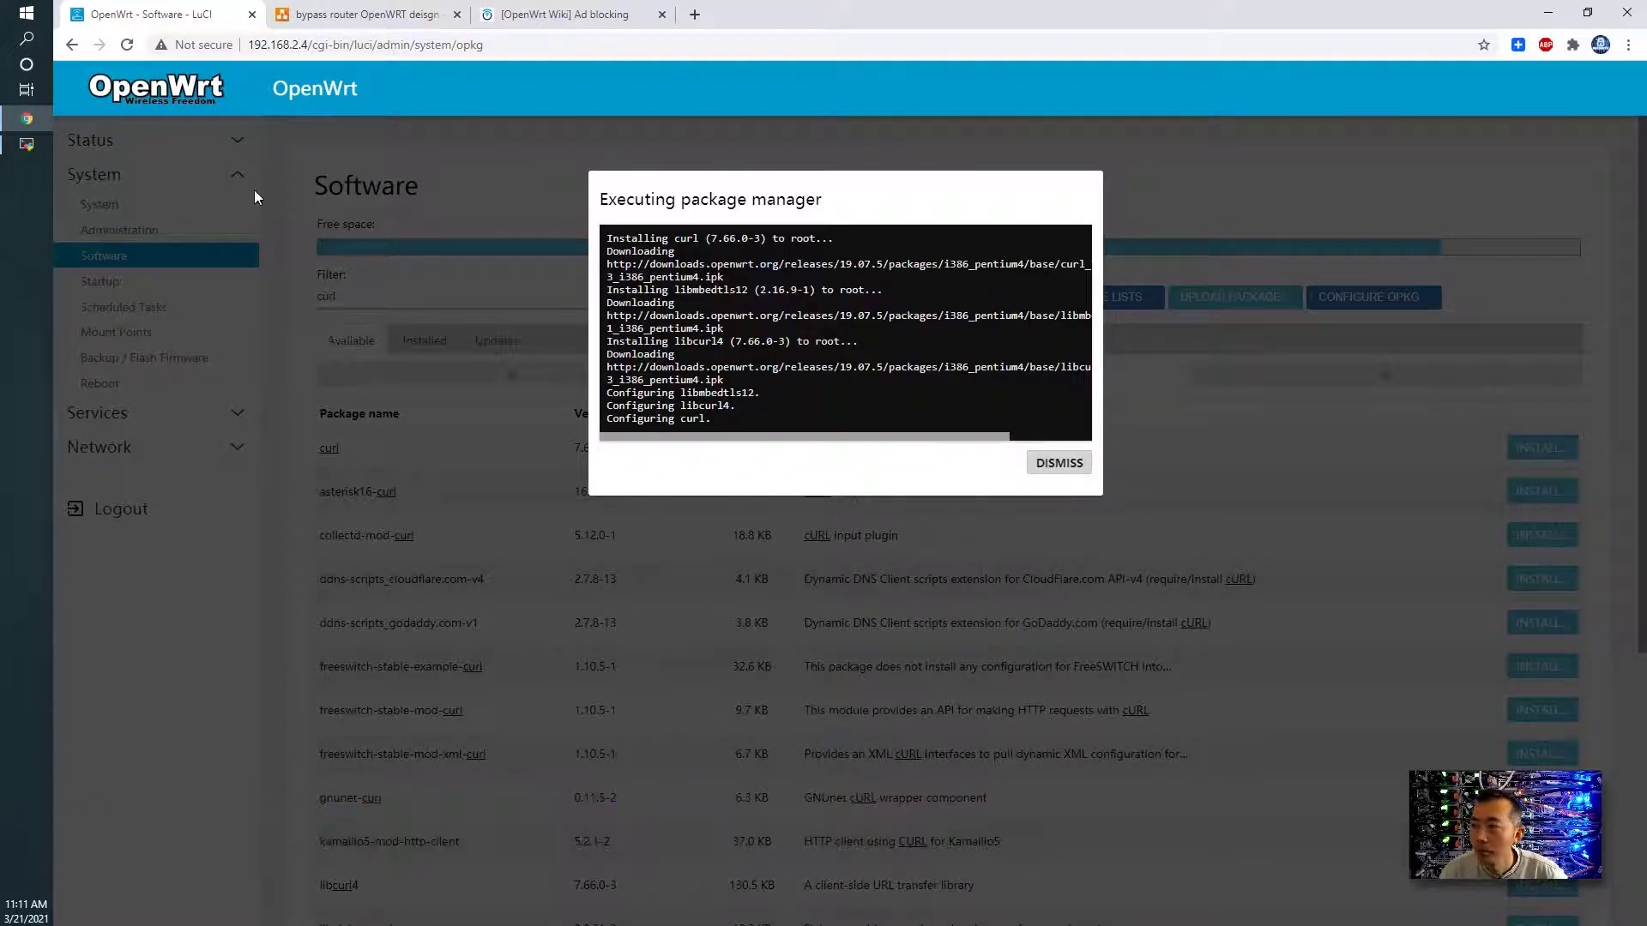
- Switch to the OpenWrt console in VMware Workstation and run wget and curl without arguments to test both commands
left_click(34, 143)
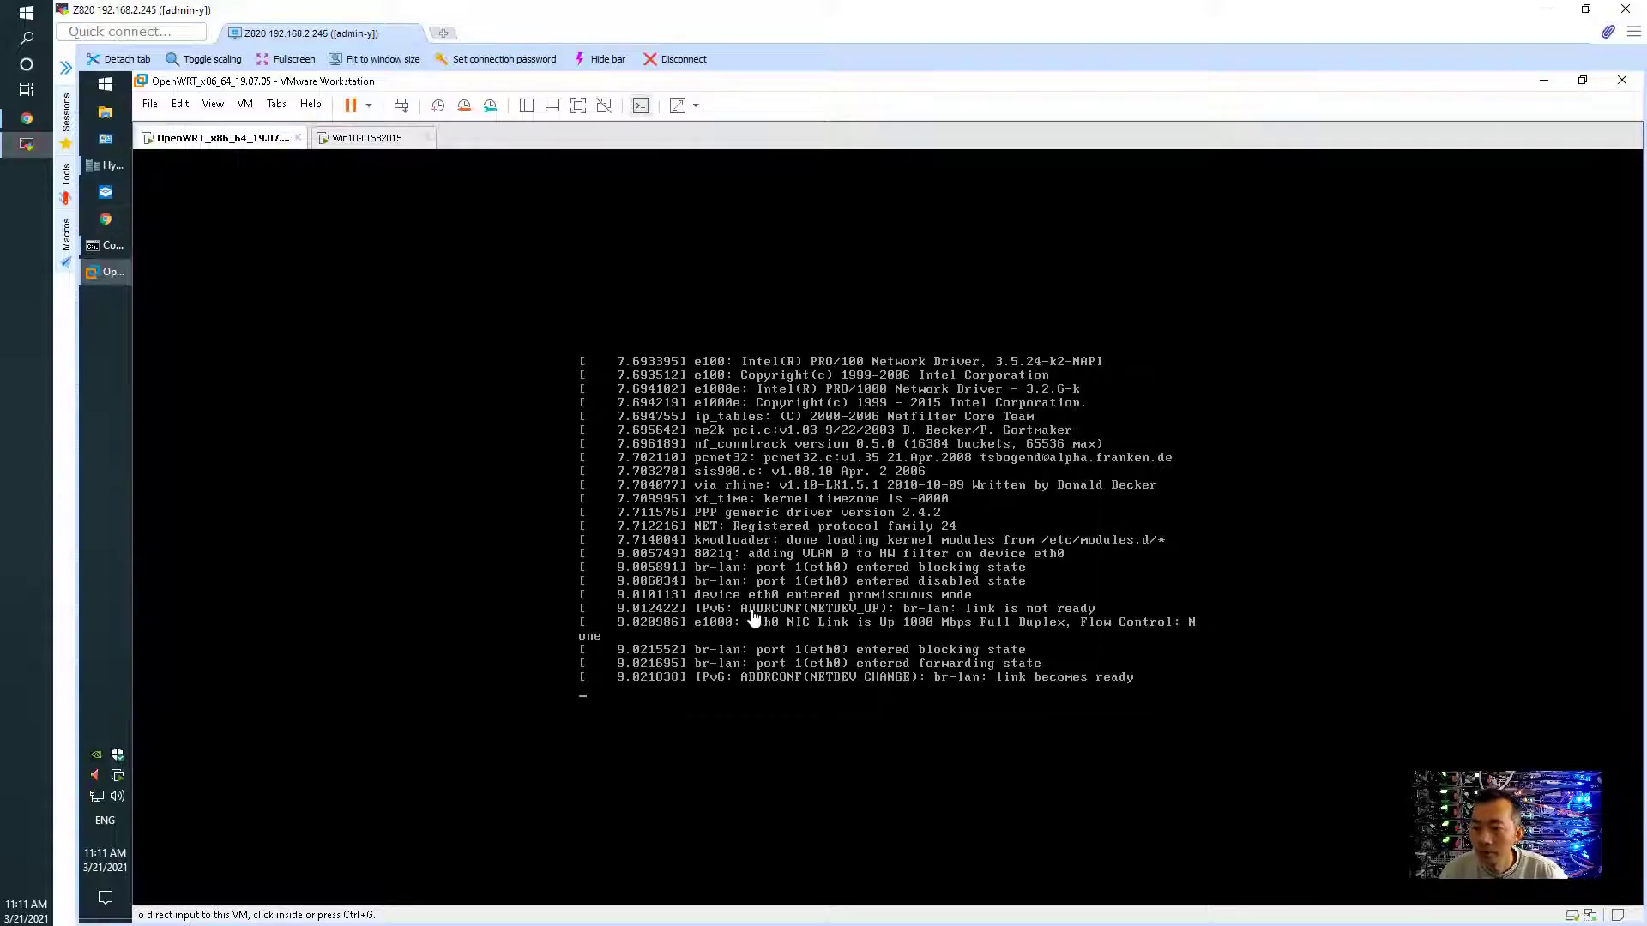
key("Return")
type("wget")
key("Return")
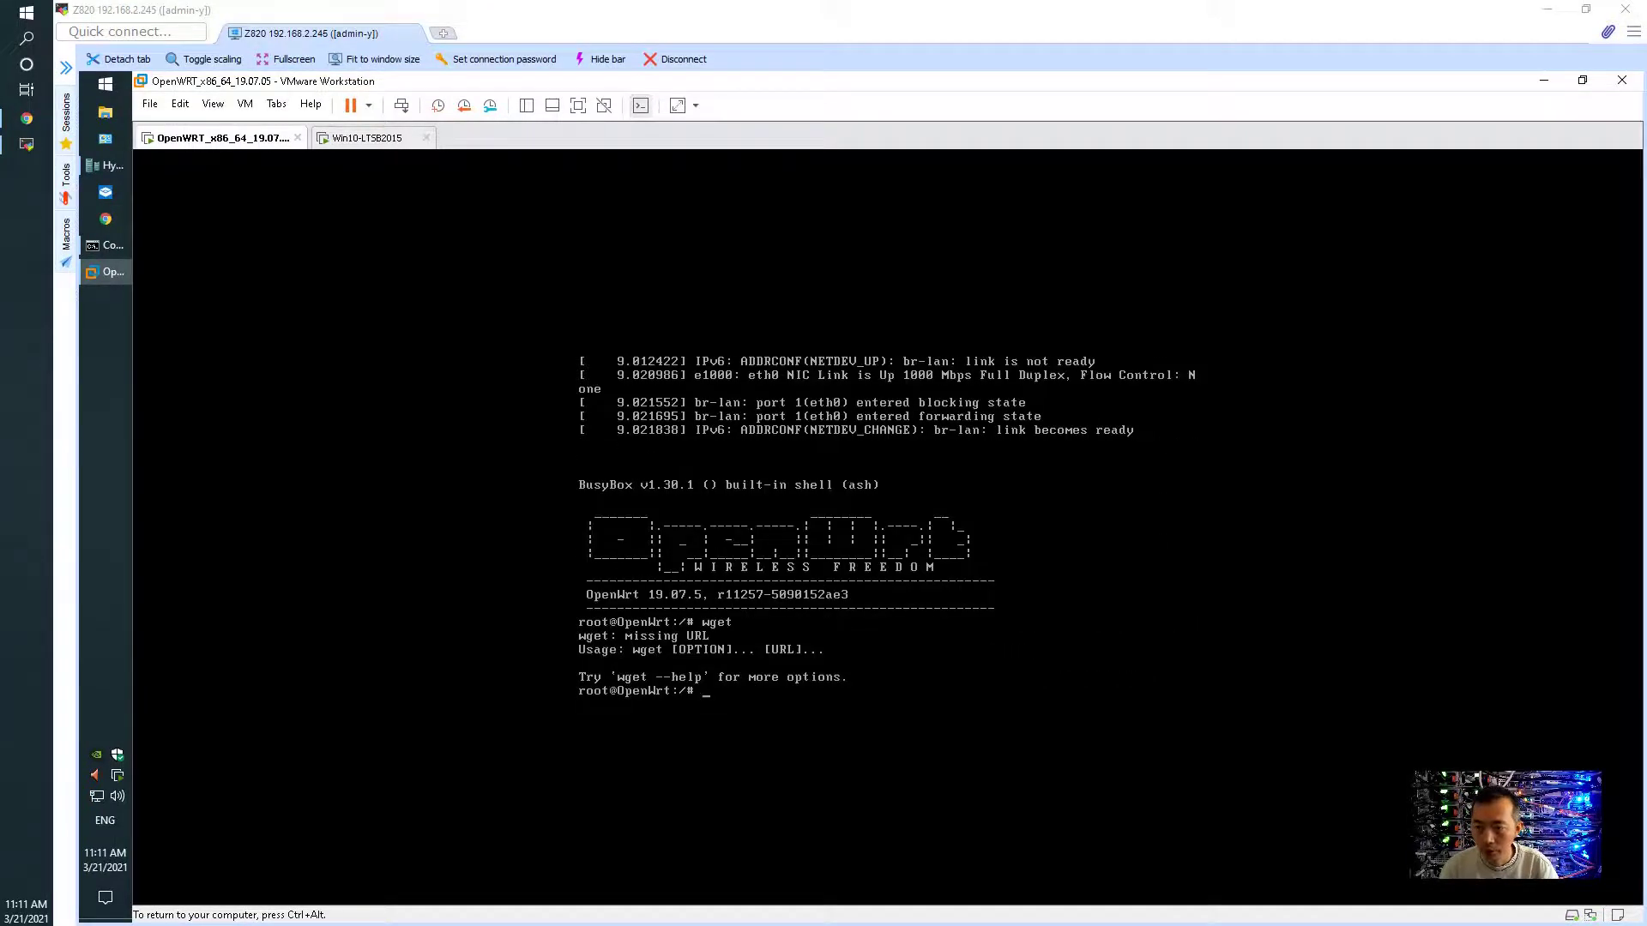
key("Return")
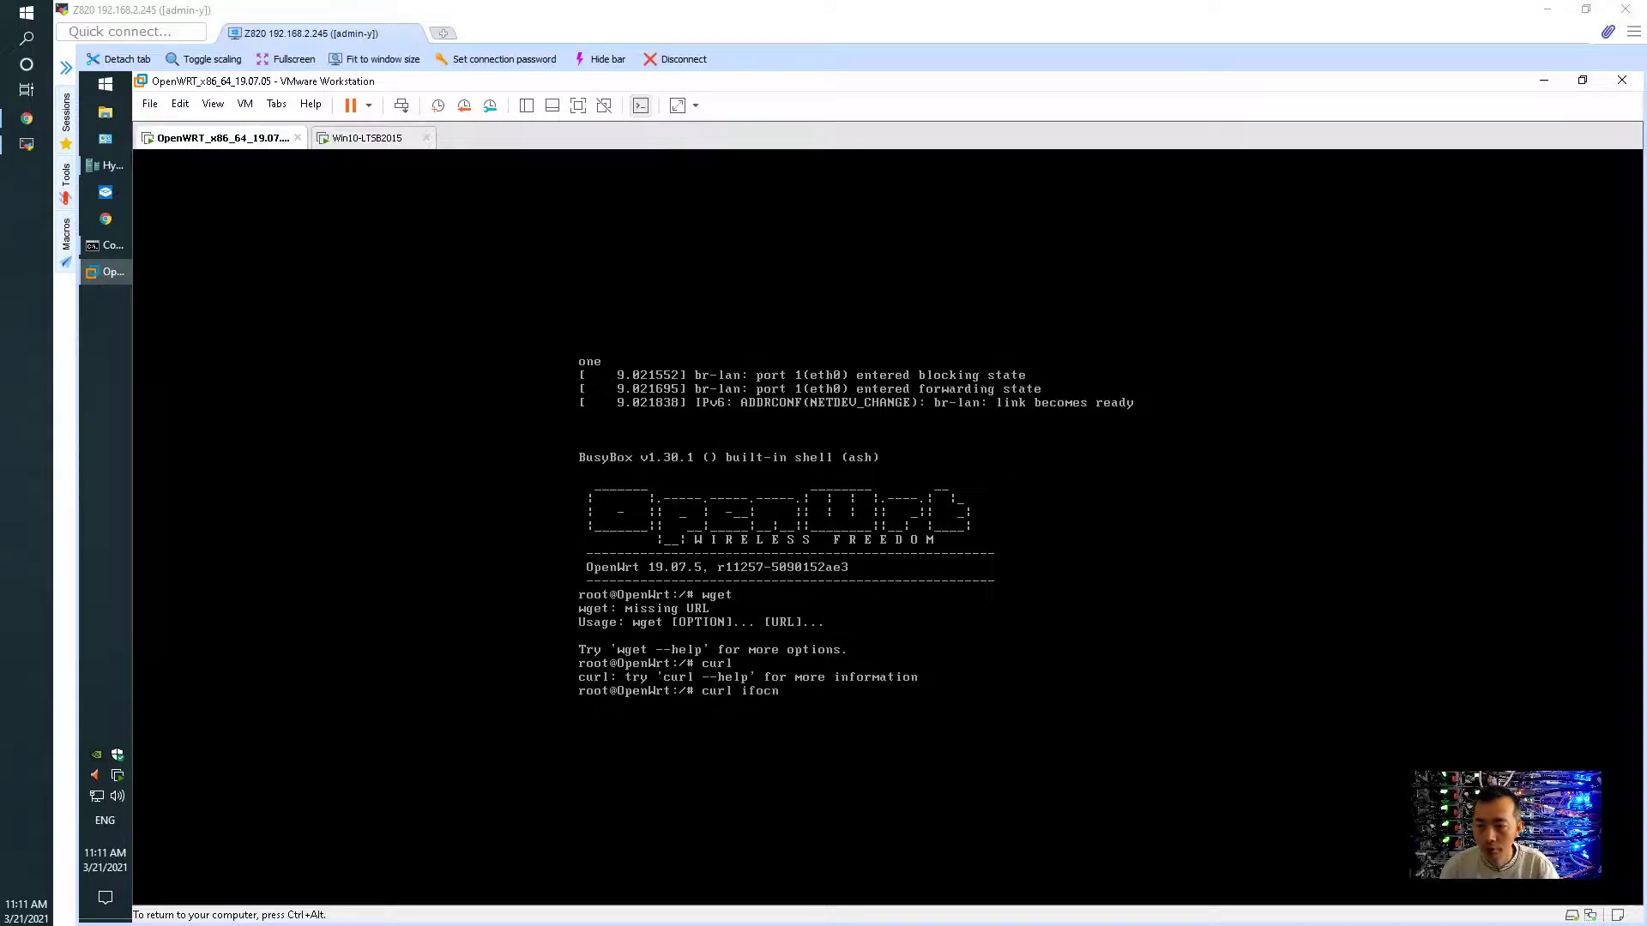
- Query the router's public IP address from the console with curl ifconfig.me, and release the console
key("Return")
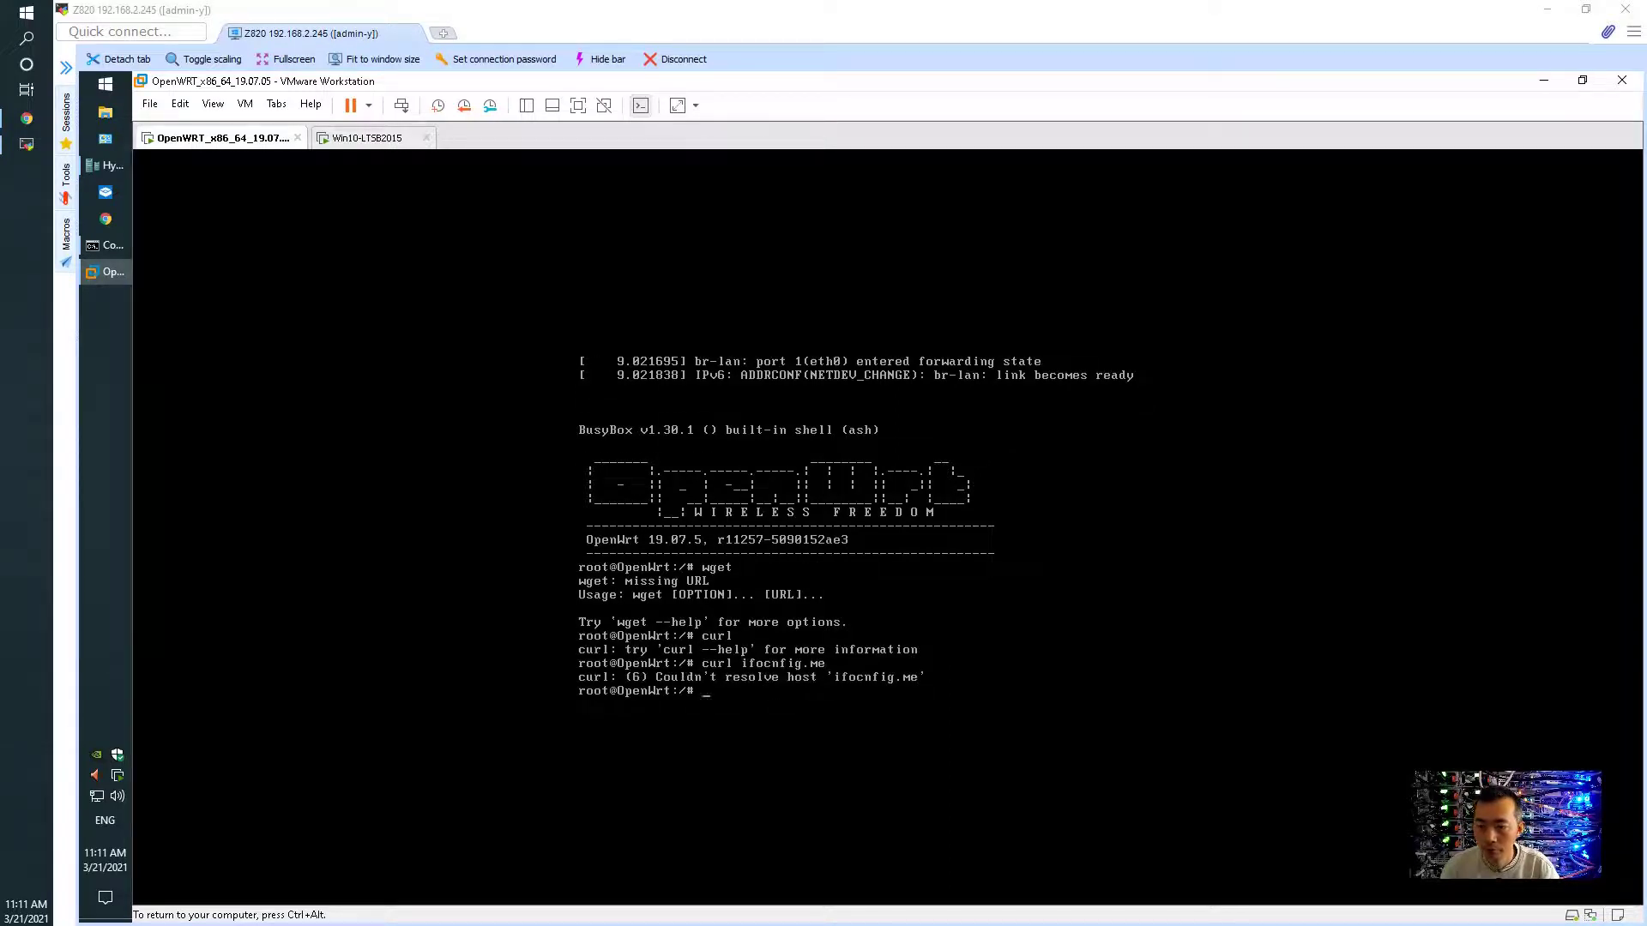
type("curl ifconfig.me")
key("Return")
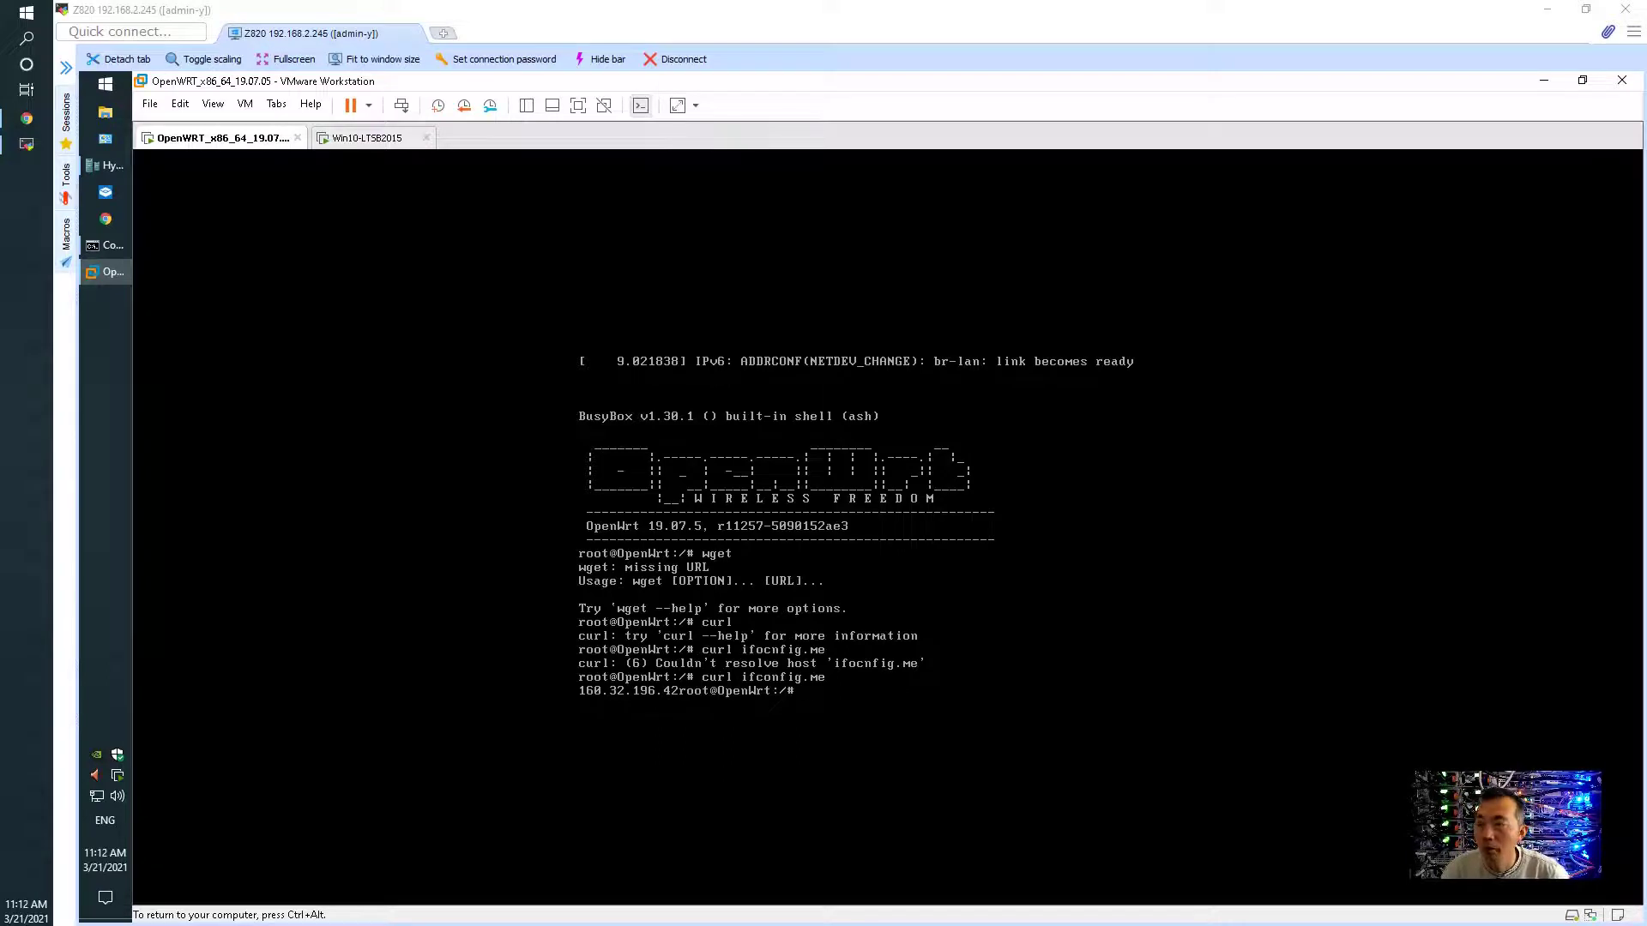
key("ctrl+alt")
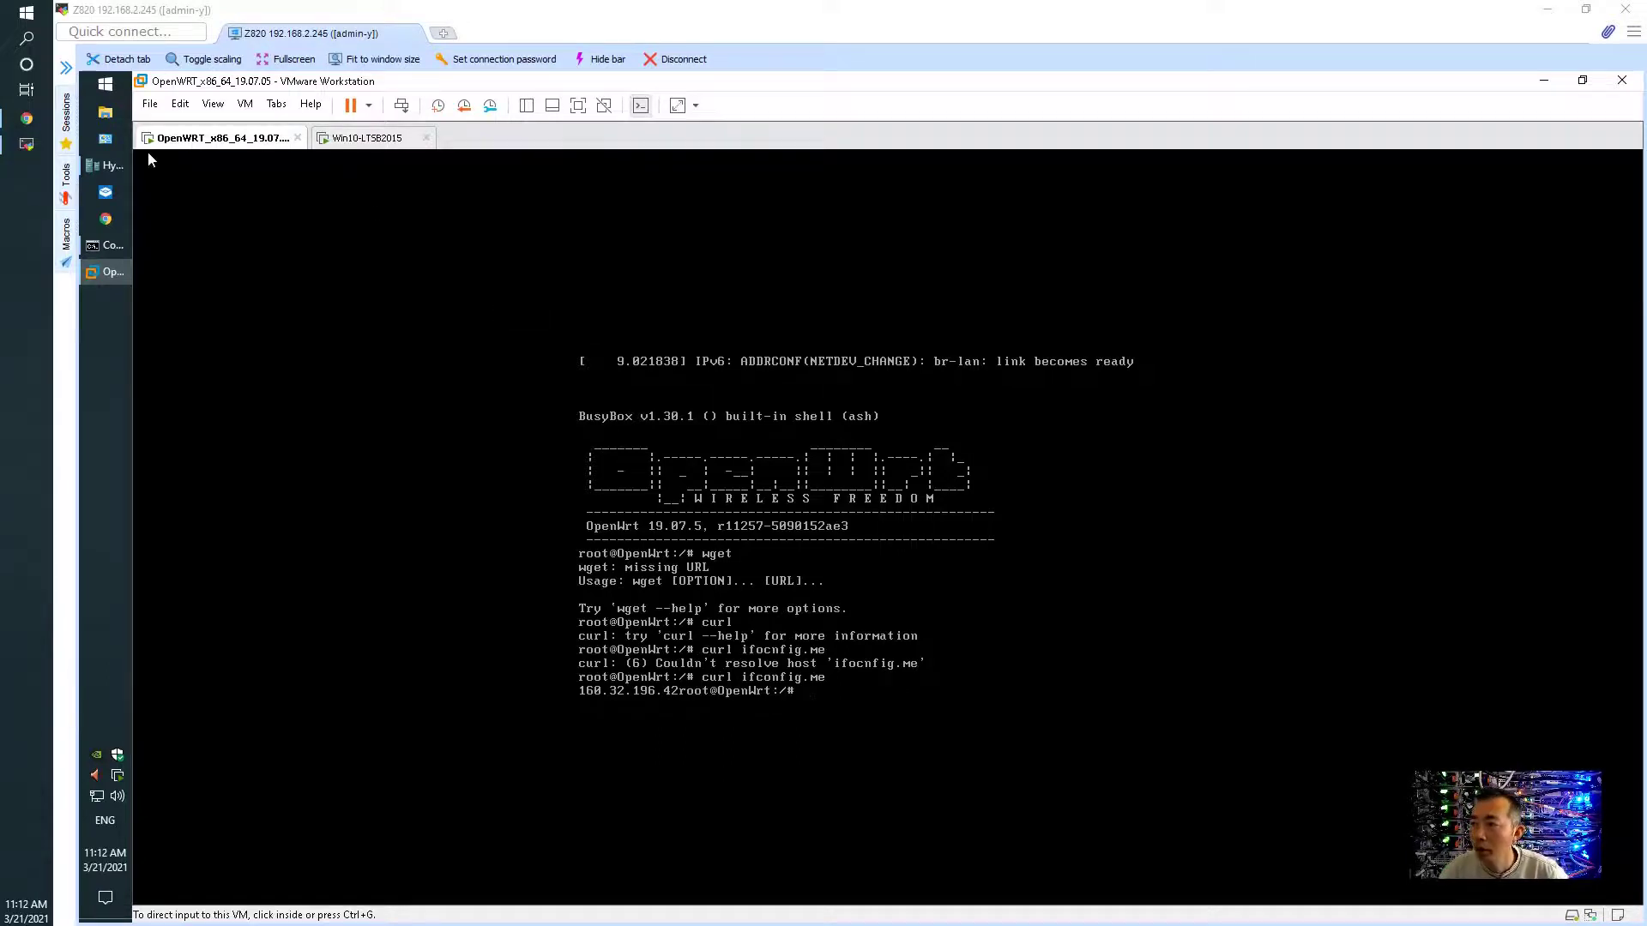
- Return to the router's web interface in Chrome, close the finished curl installation, and read the error entry in the Adblock log
left_click(45, 118)
left_click(1057, 463)
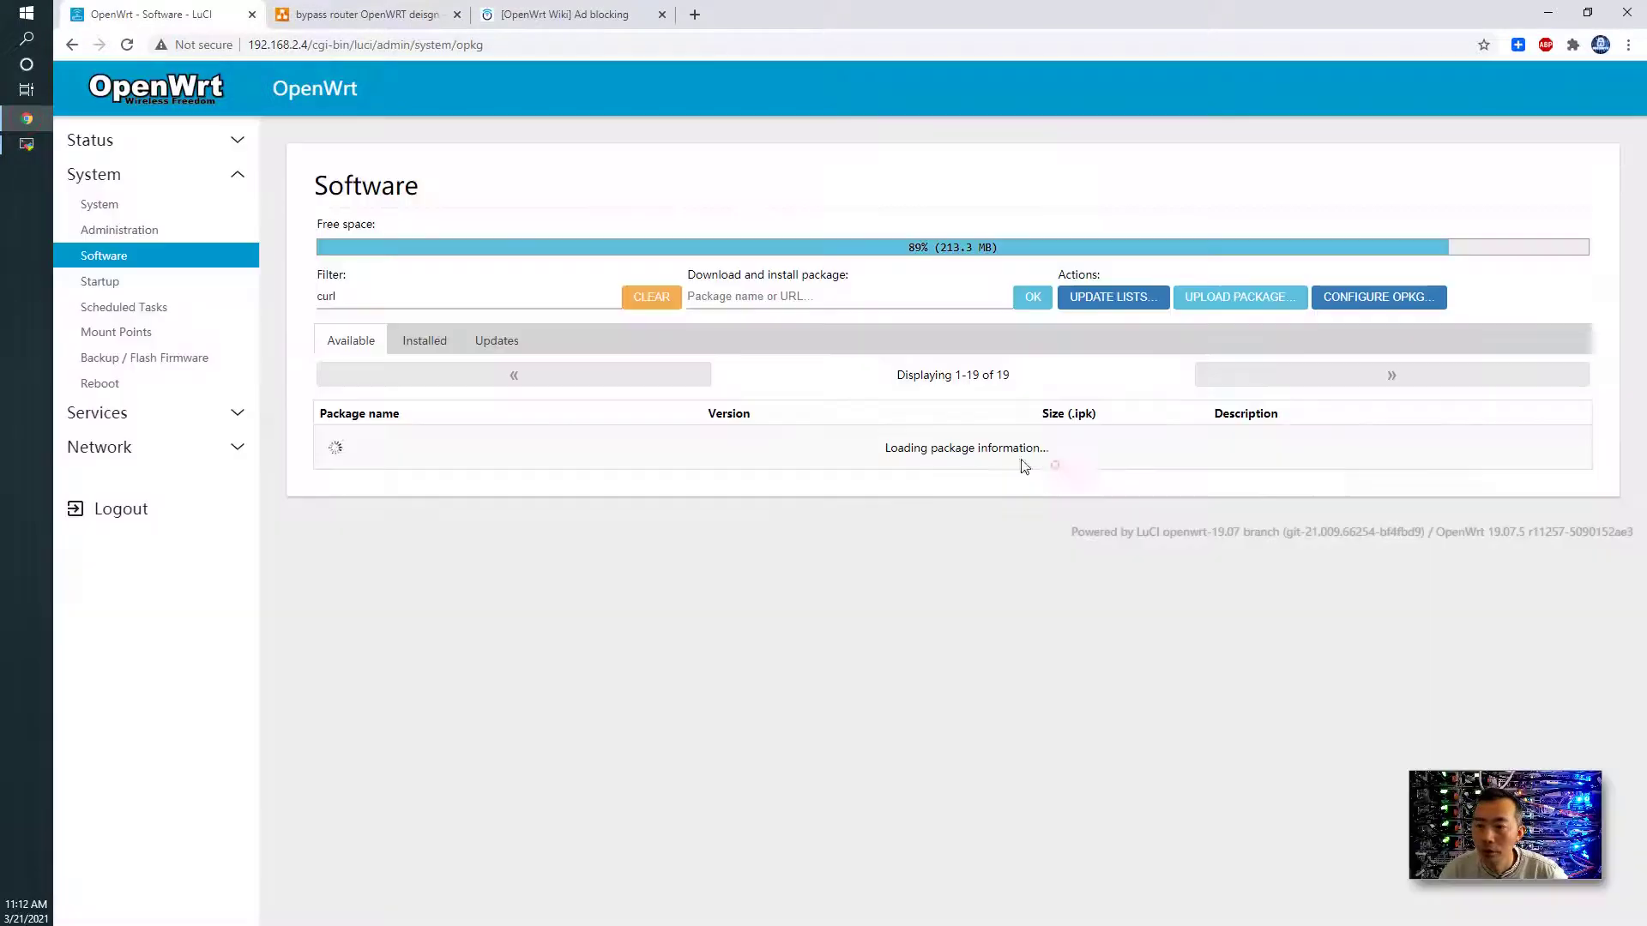
left_click(151, 415)
left_click(144, 444)
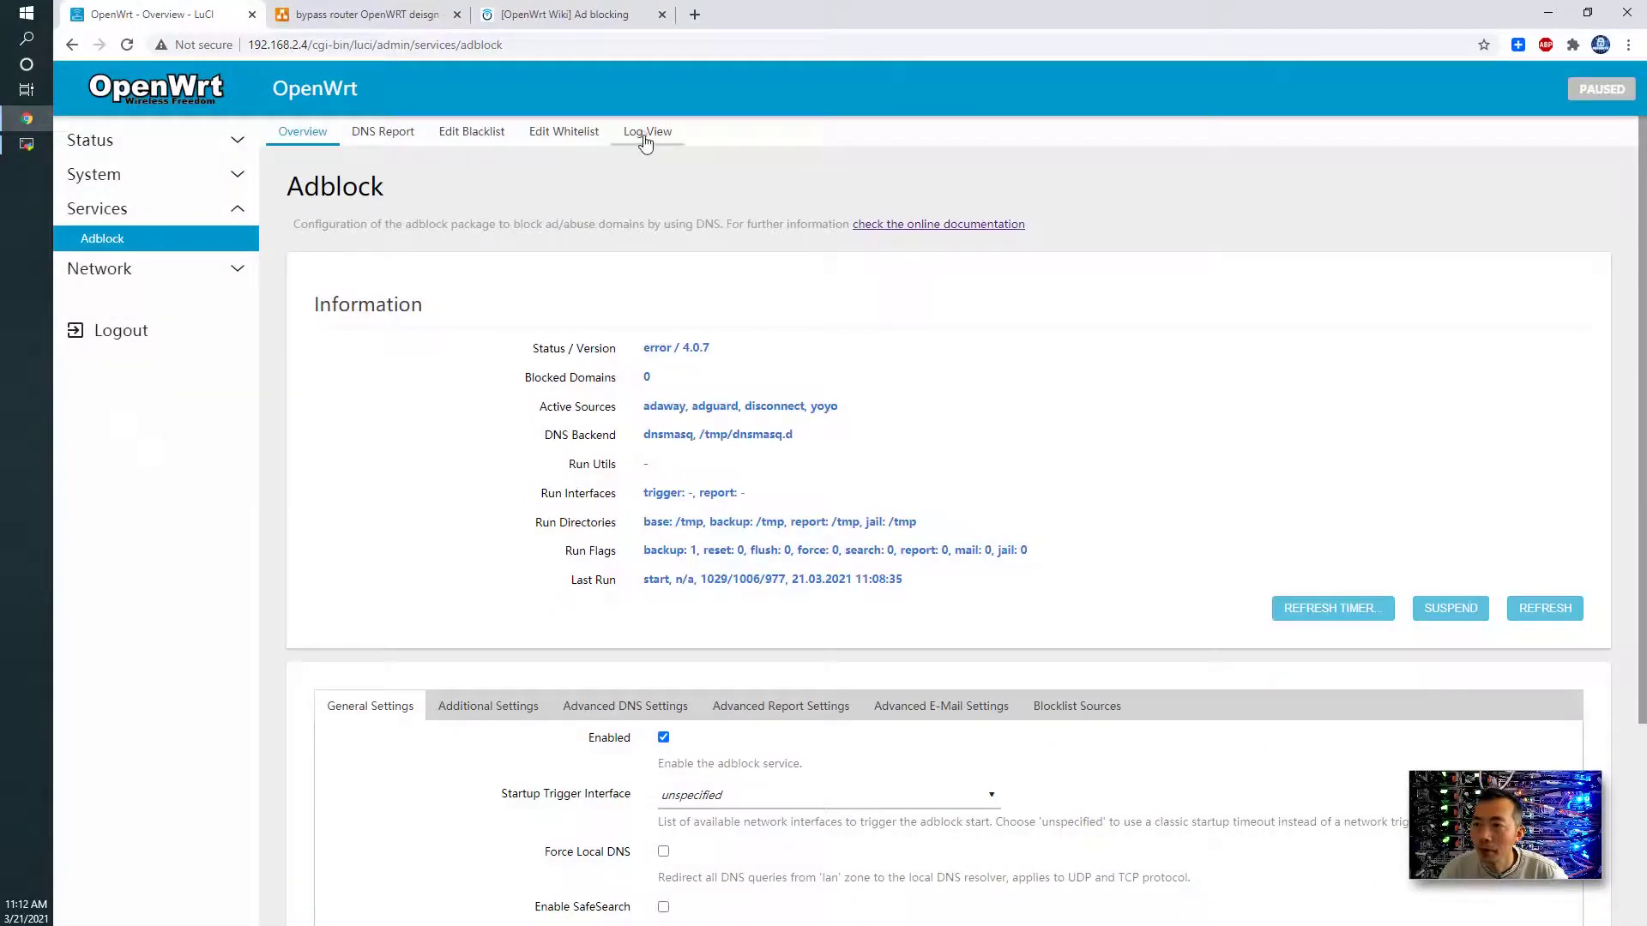
left_click(647, 134)
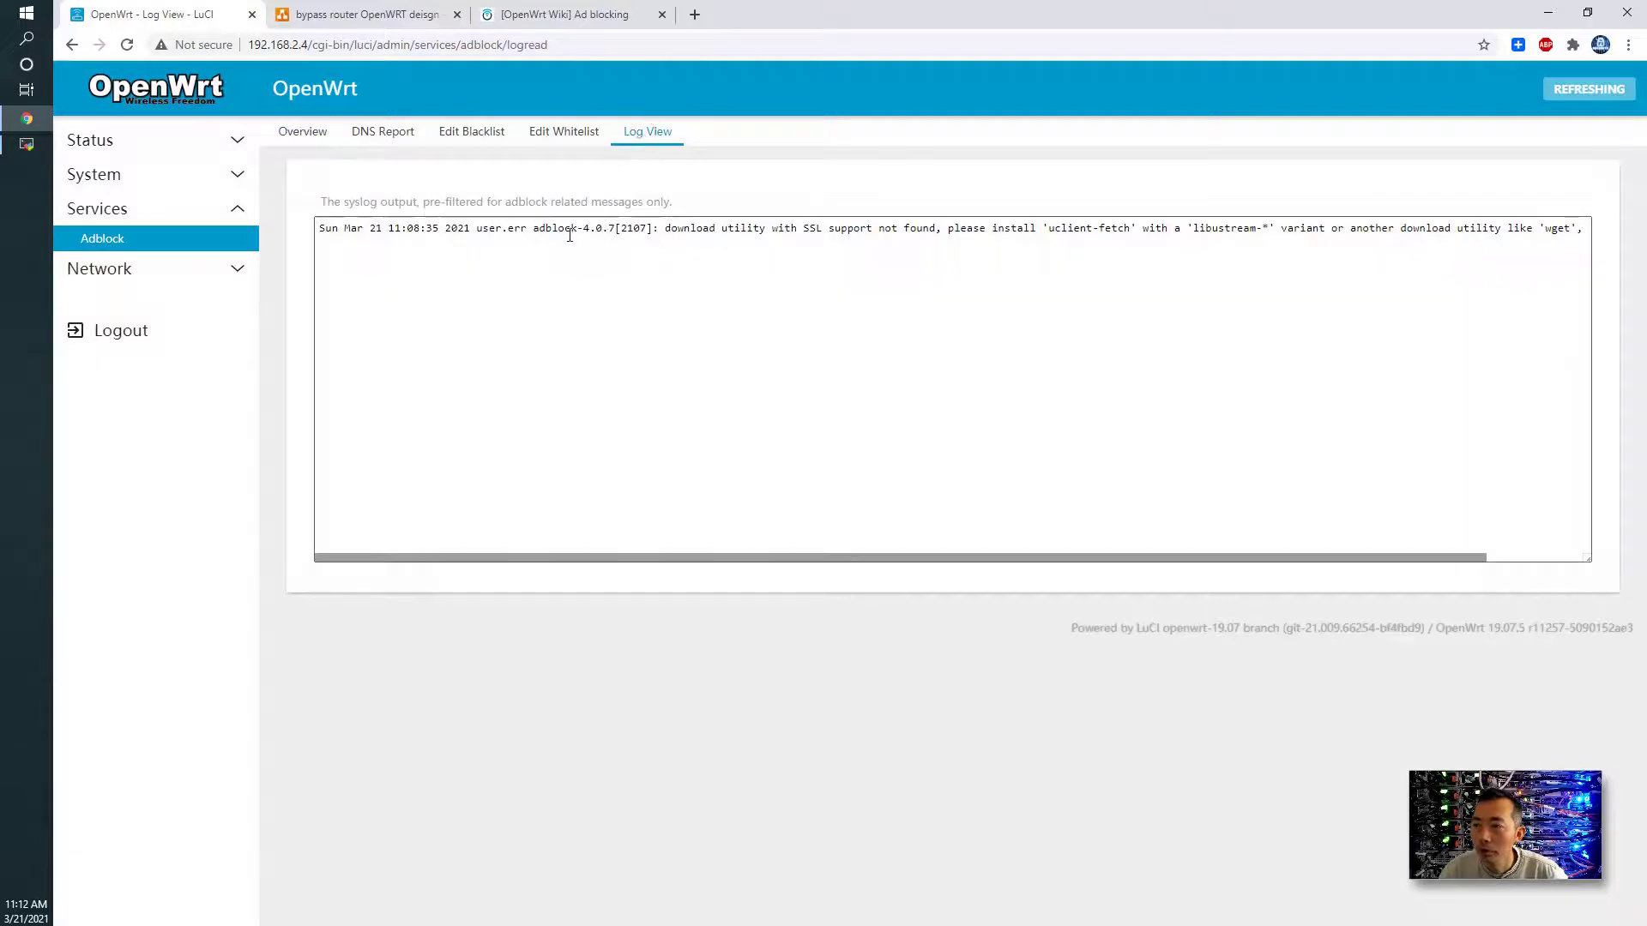
left_click_drag(457, 228, 1587, 230)
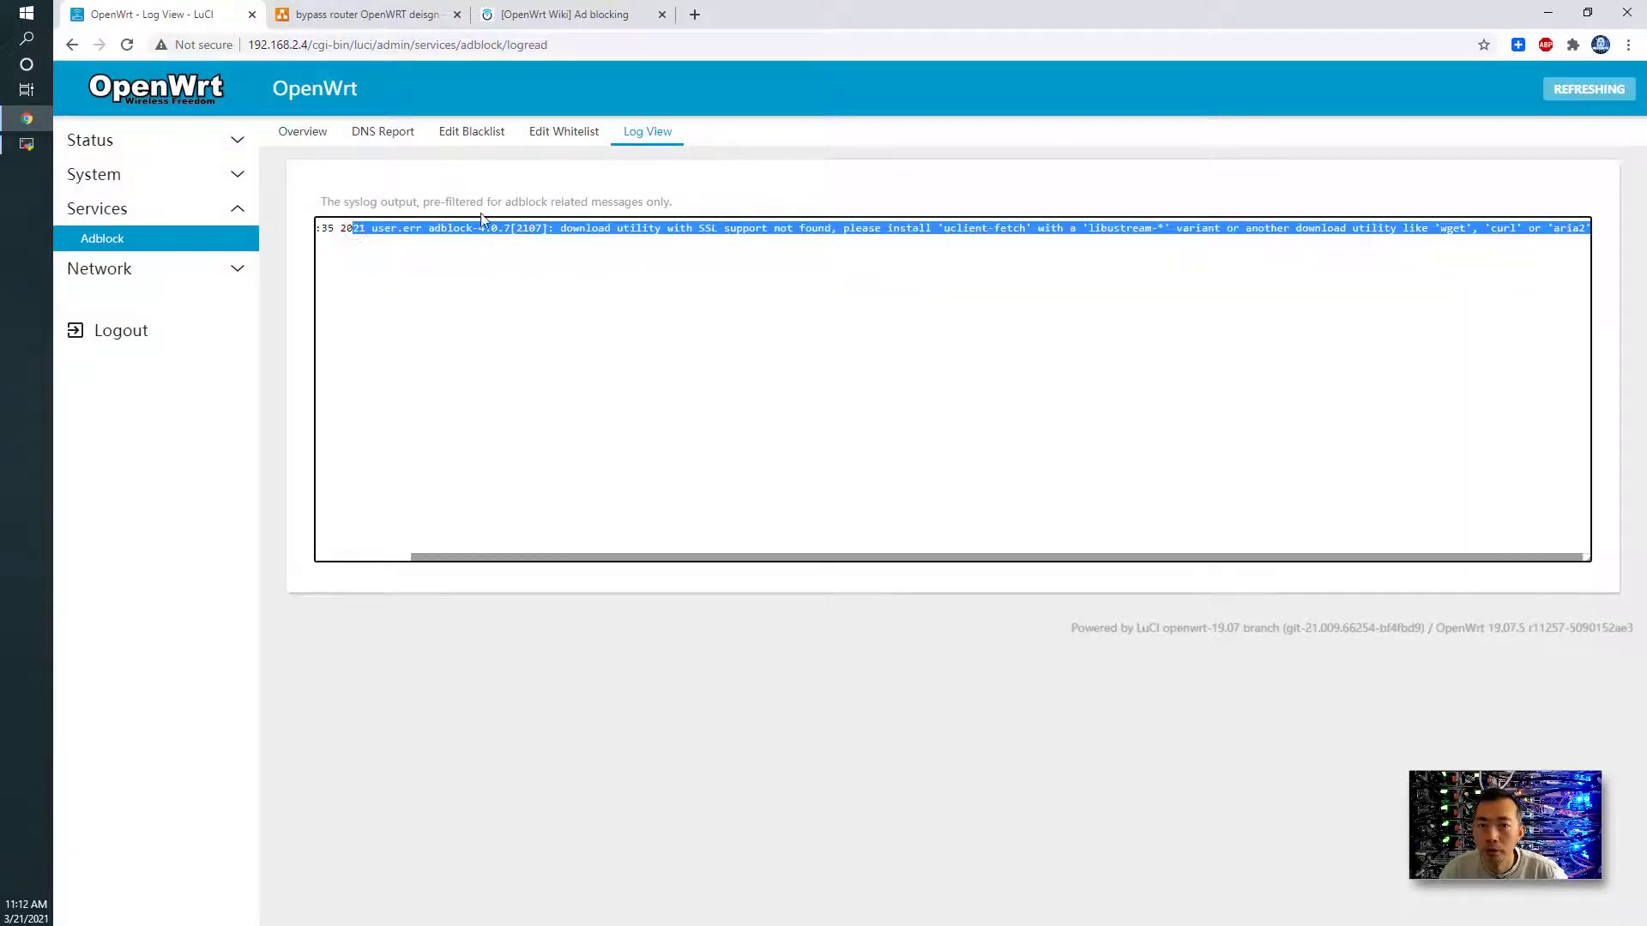
- Examine Adblock's DNS report page and the log entry about enabling the DNS Report option
left_click(383, 139)
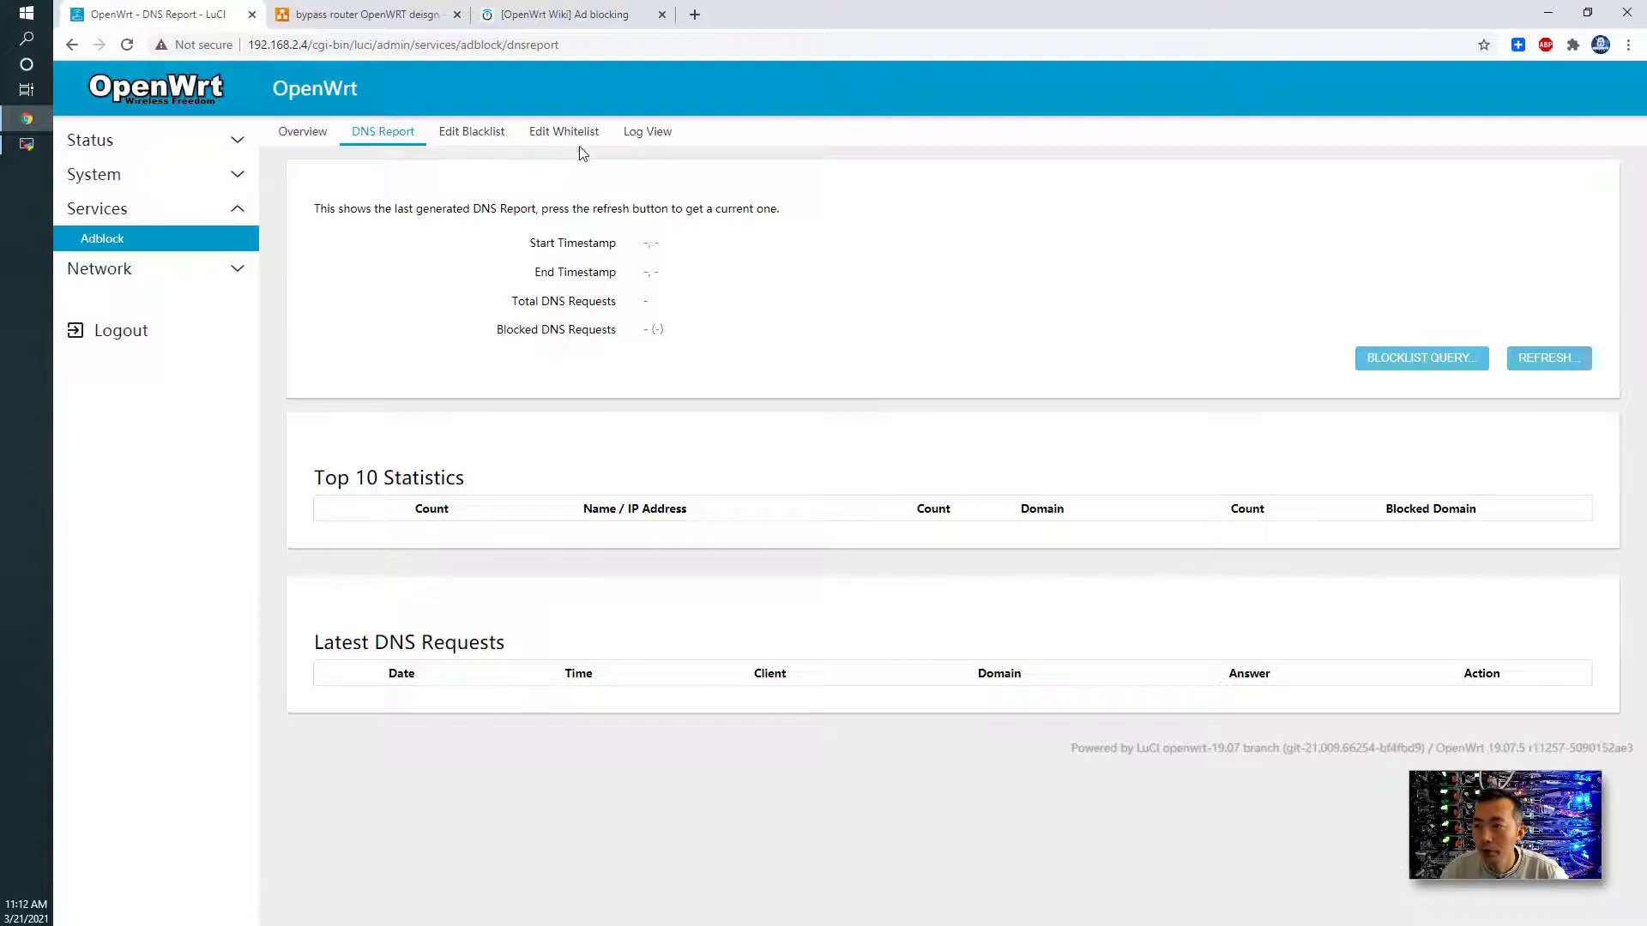
left_click(660, 136)
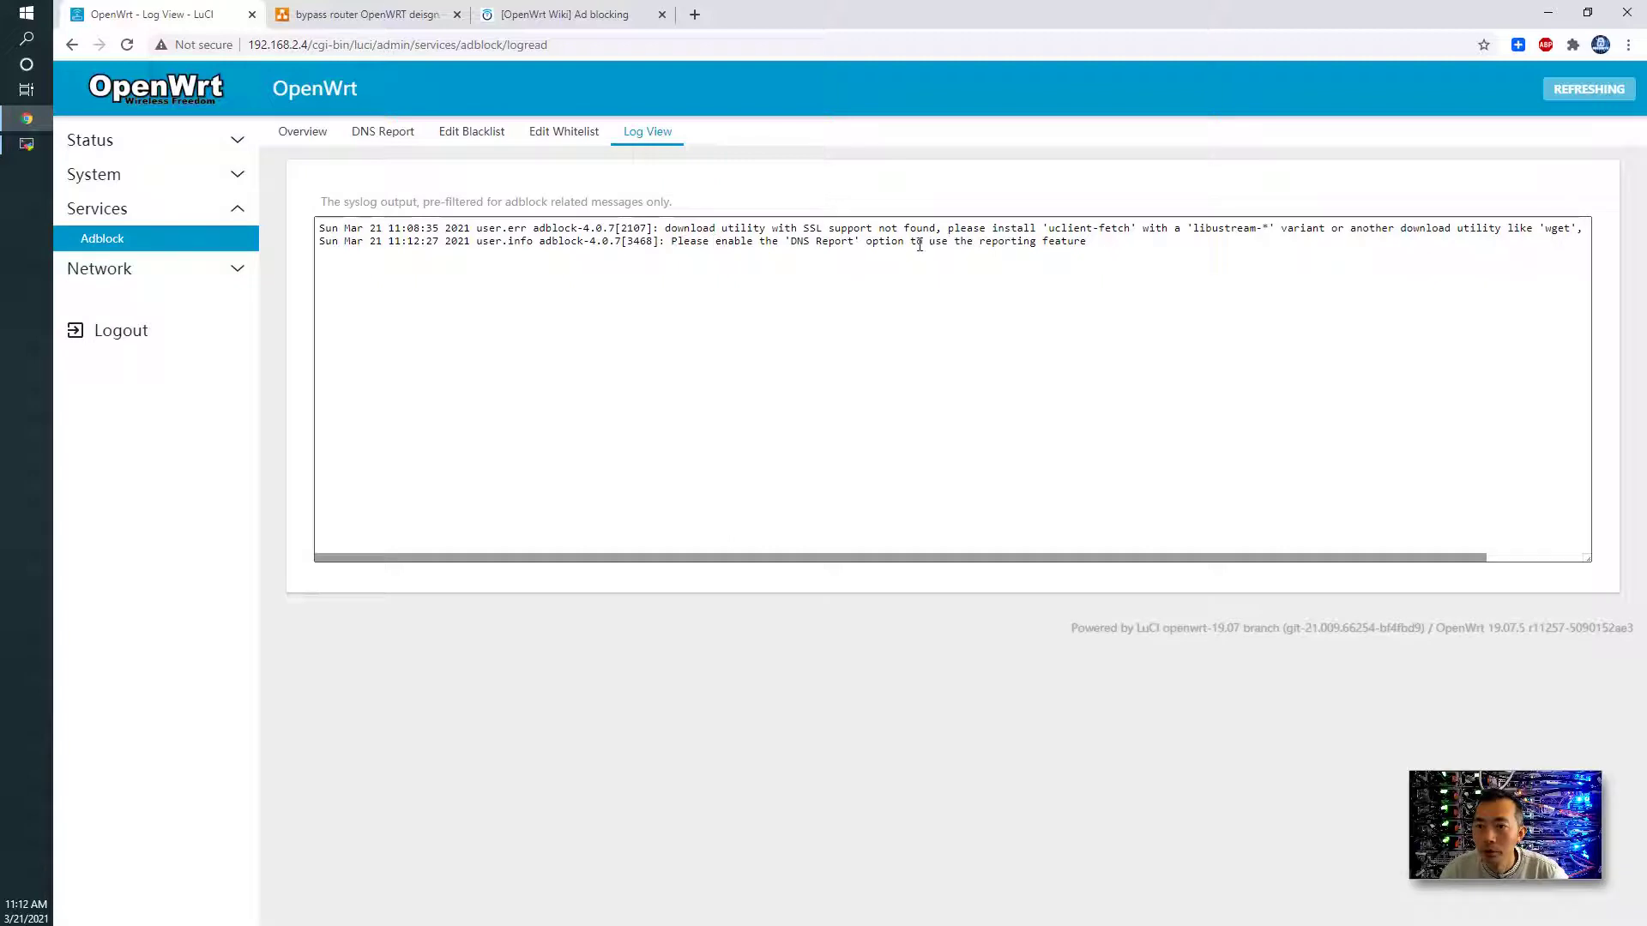
left_click_drag(857, 243, 791, 244)
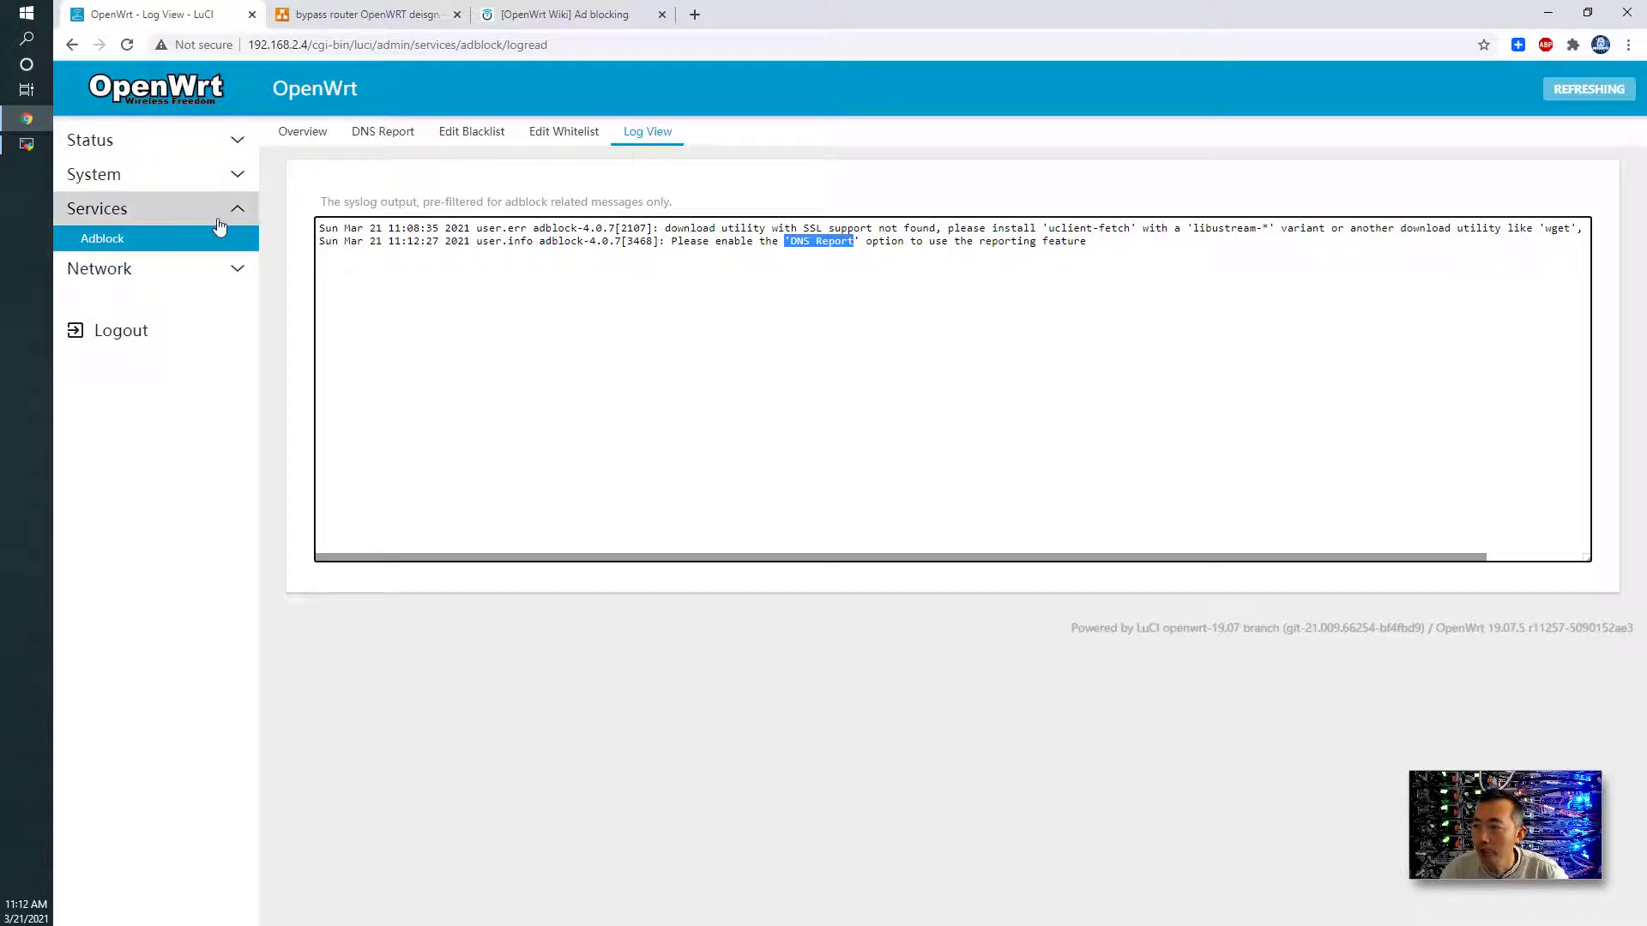
left_click(203, 176)
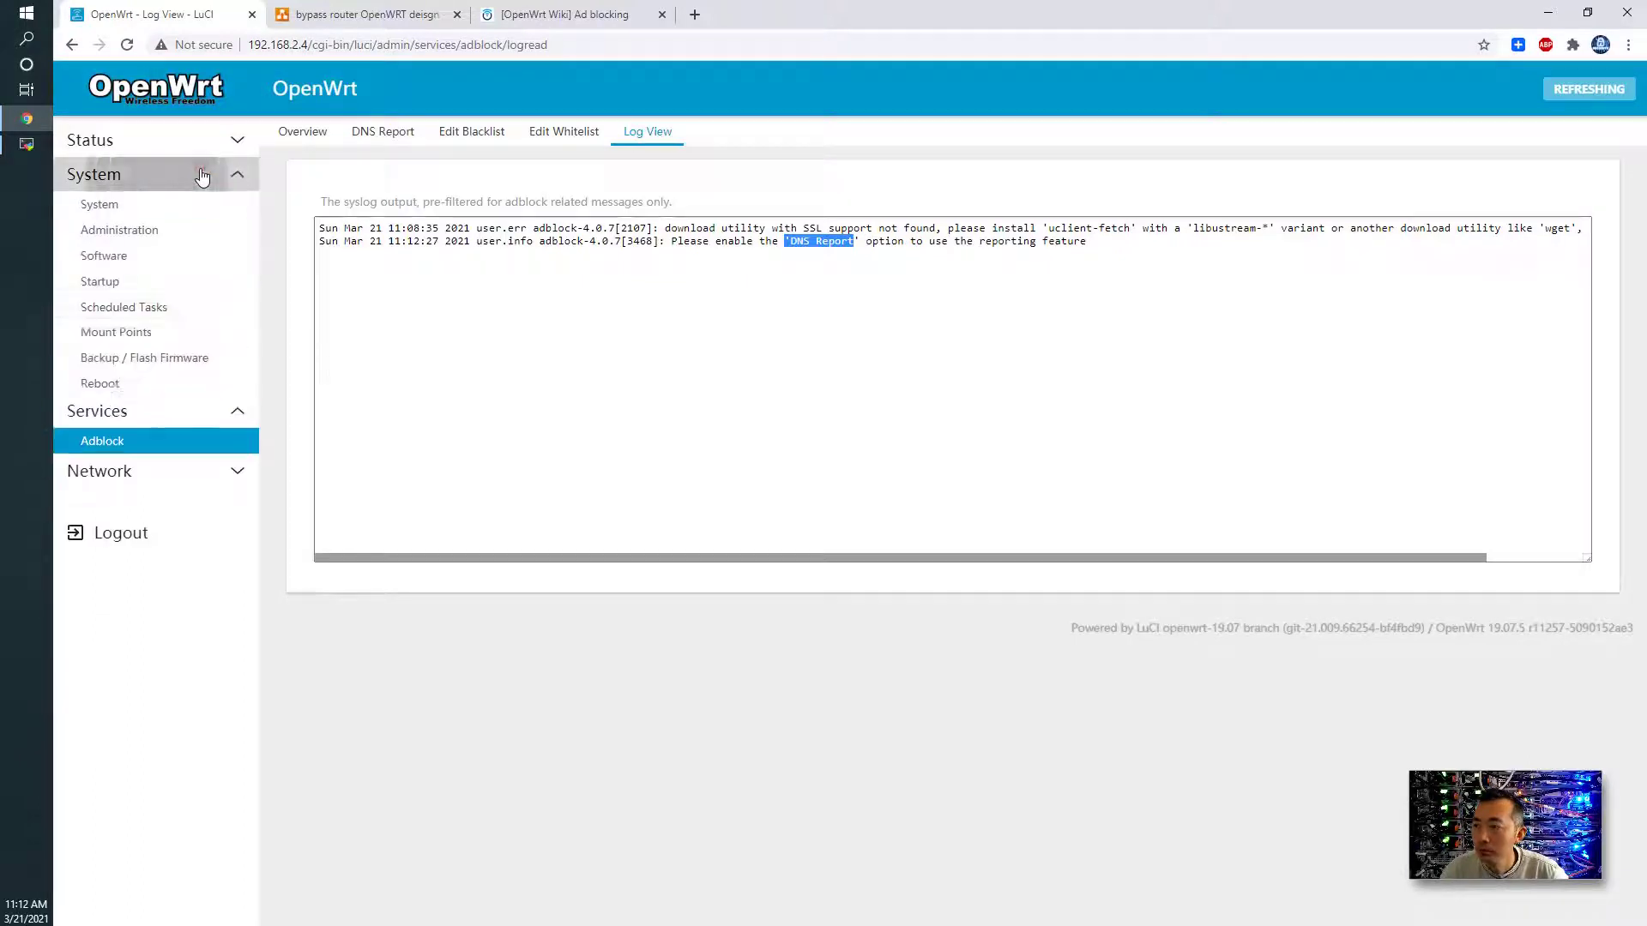
left_click(172, 444)
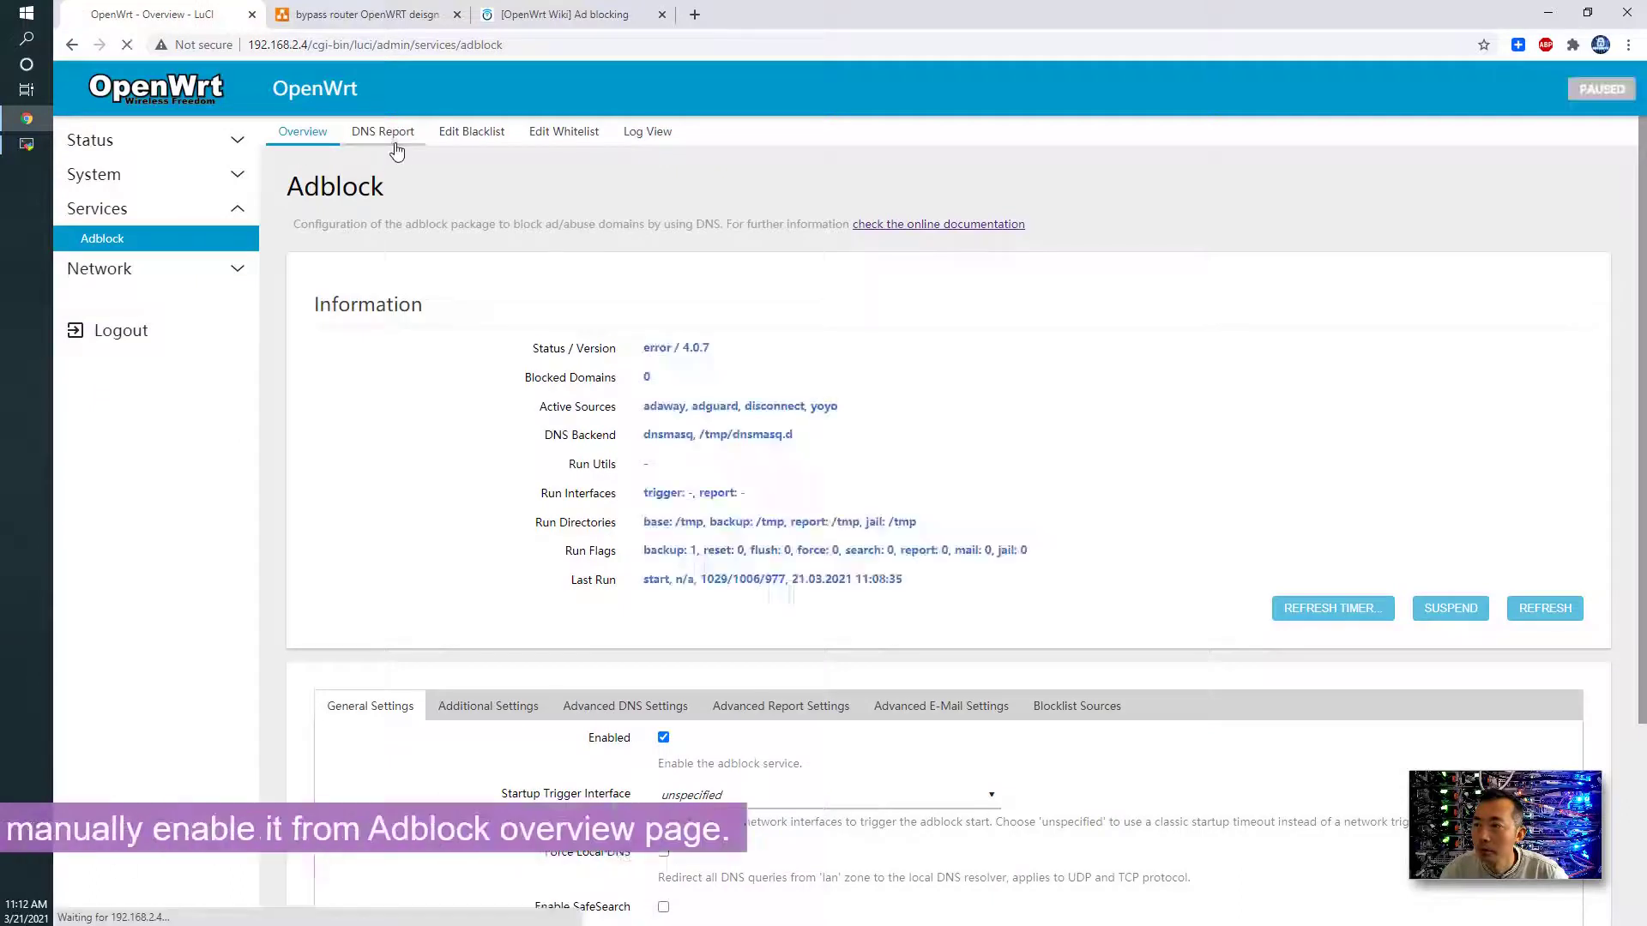
left_click(383, 133)
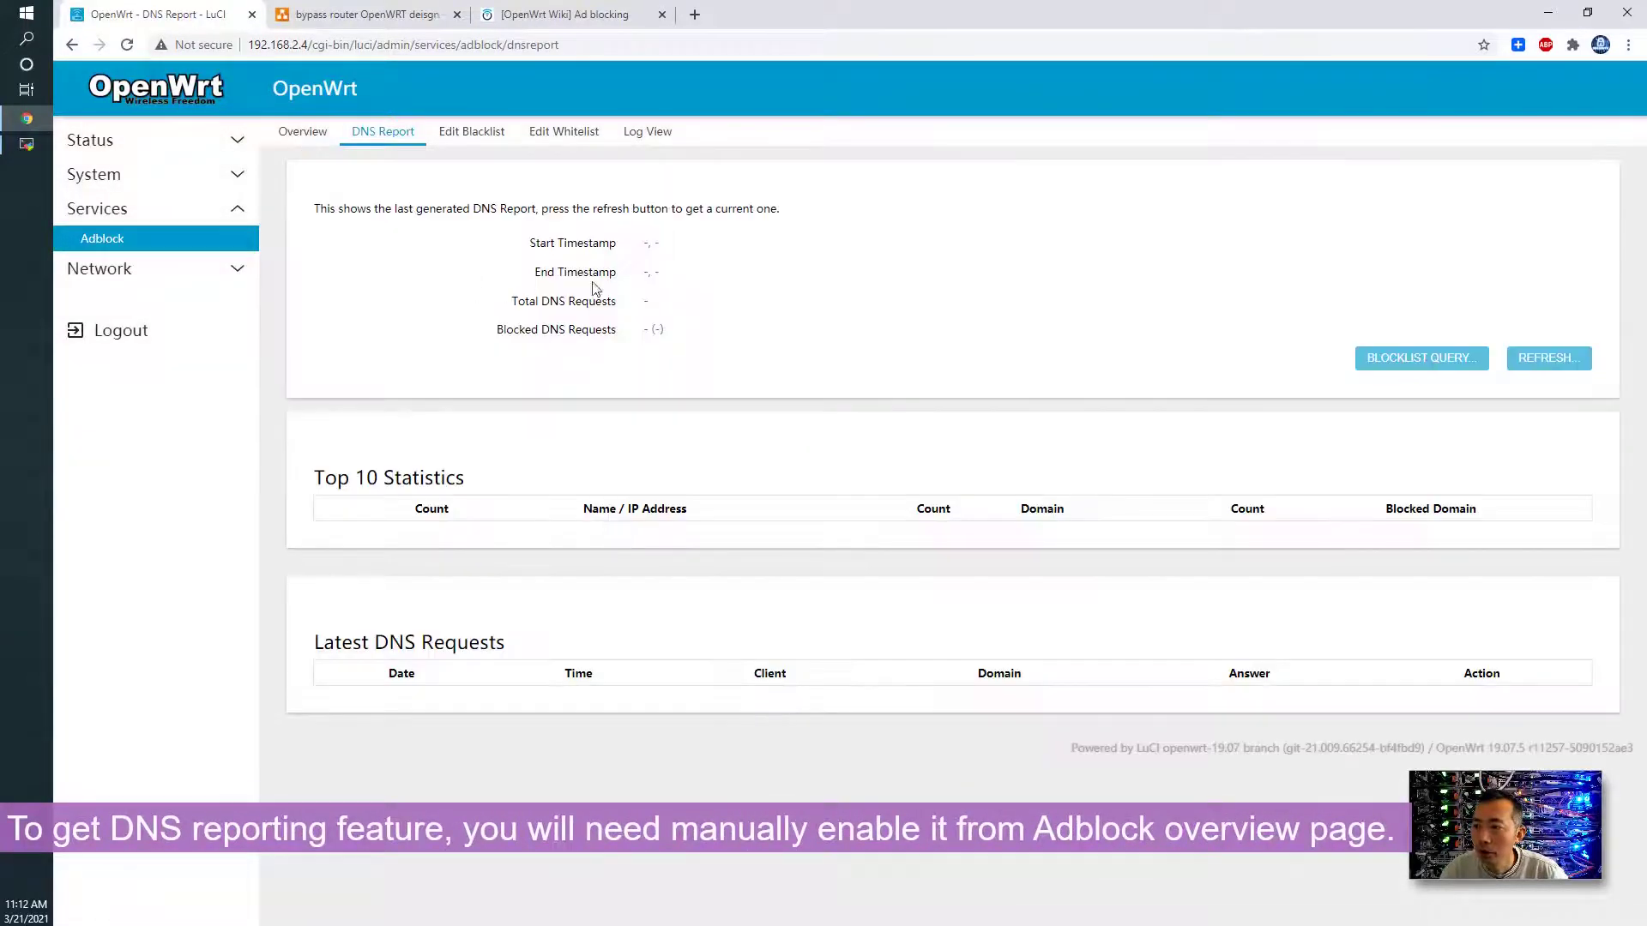
- Enable the DNS Report option in the general settings on Adblock's overview page
left_click(301, 132)
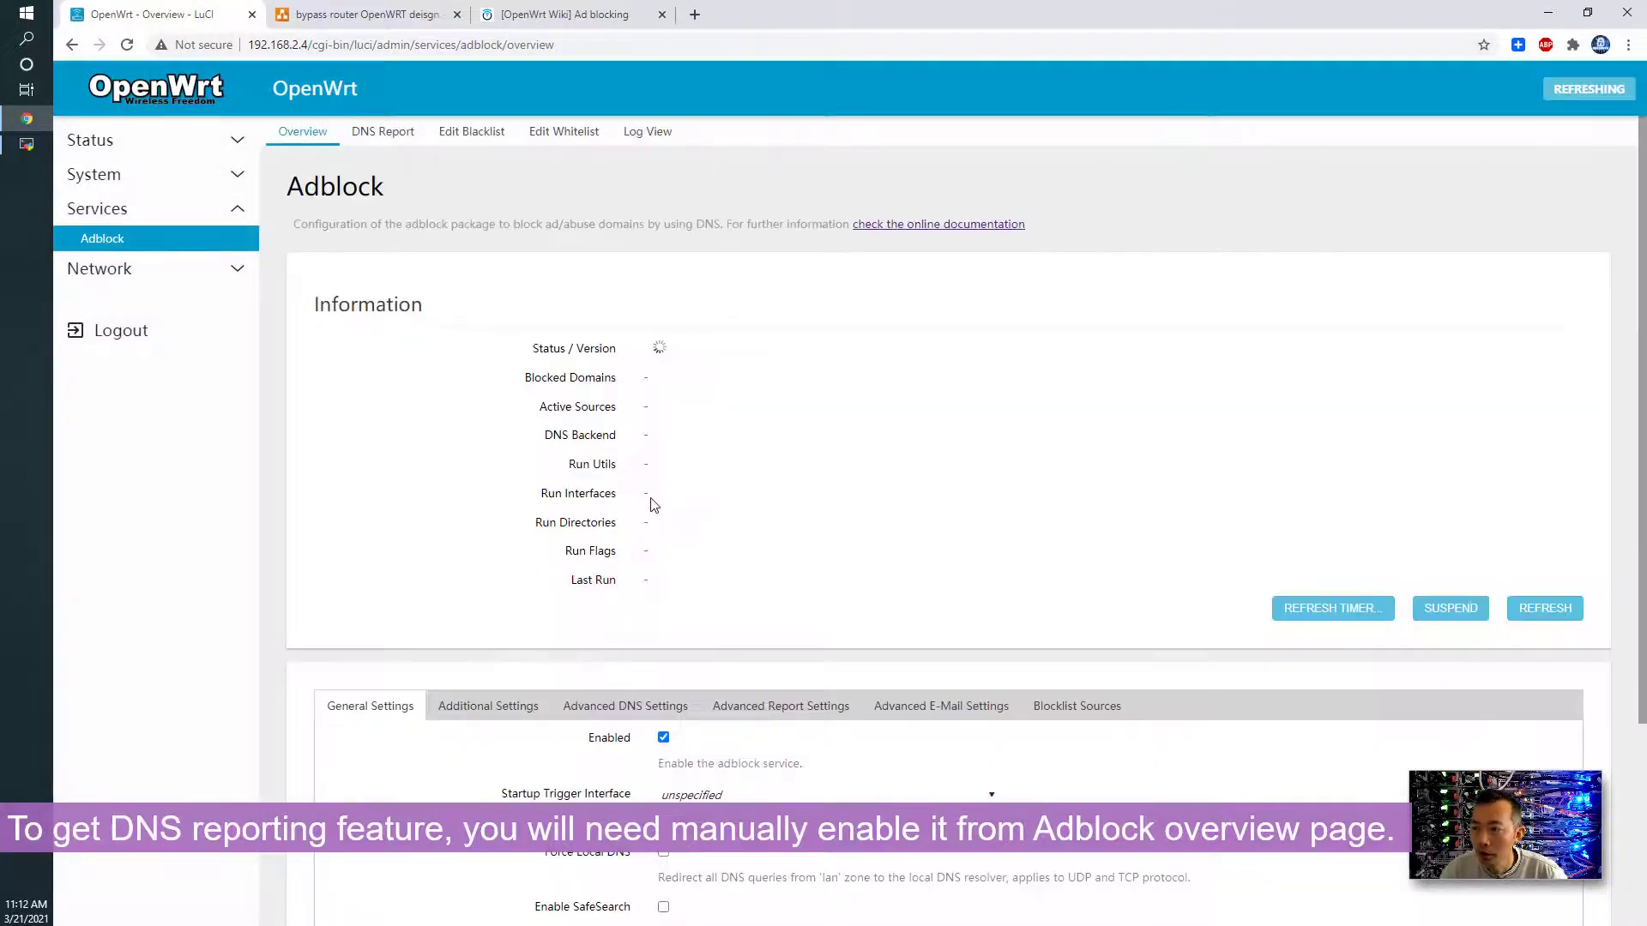
scroll(654, 505, "down", 3)
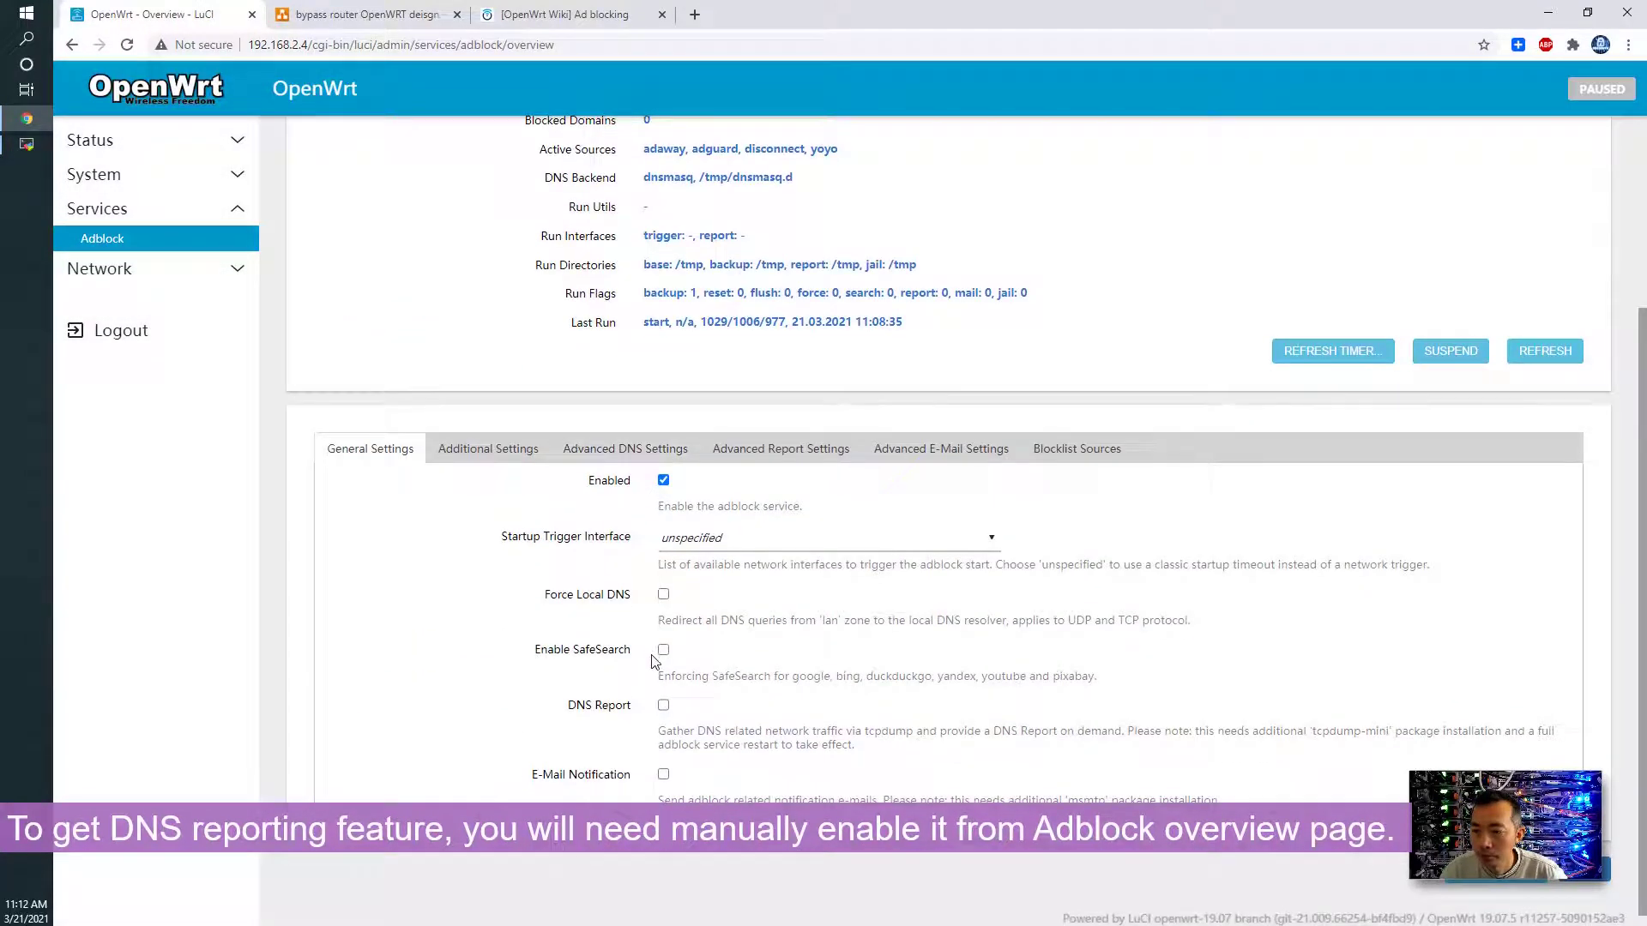
left_click(663, 704)
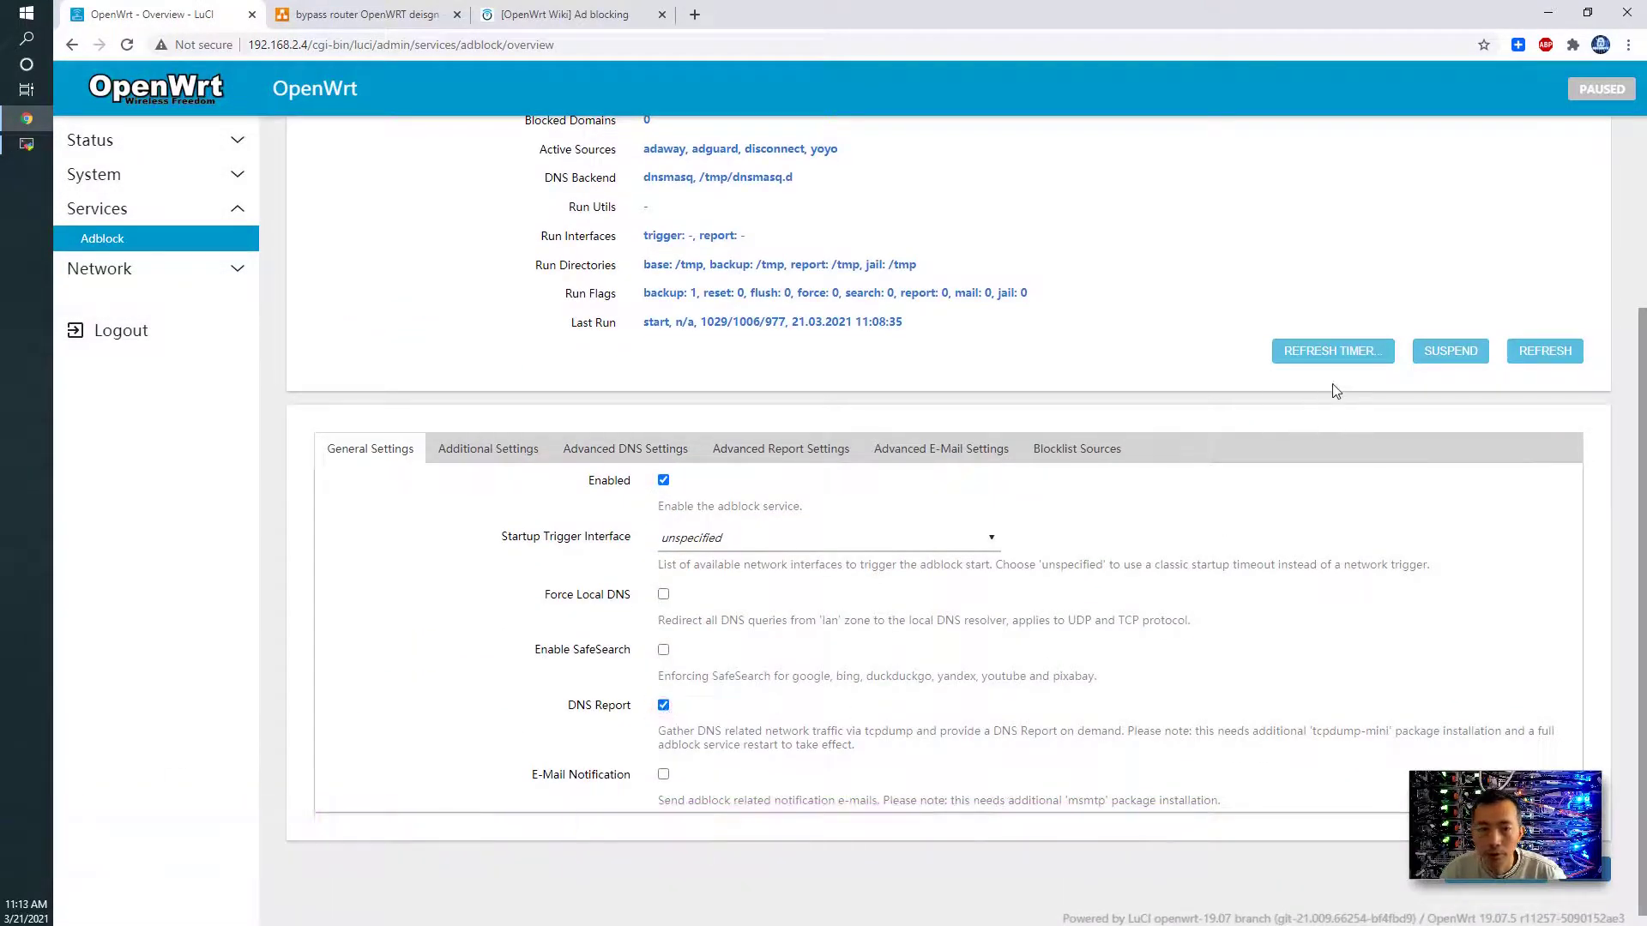
- Save and apply the Adblock settings, and check the service's status and number of blocked domains
scroll(1325, 572, "down", 1)
scroll(1300, 567, "up", 2)
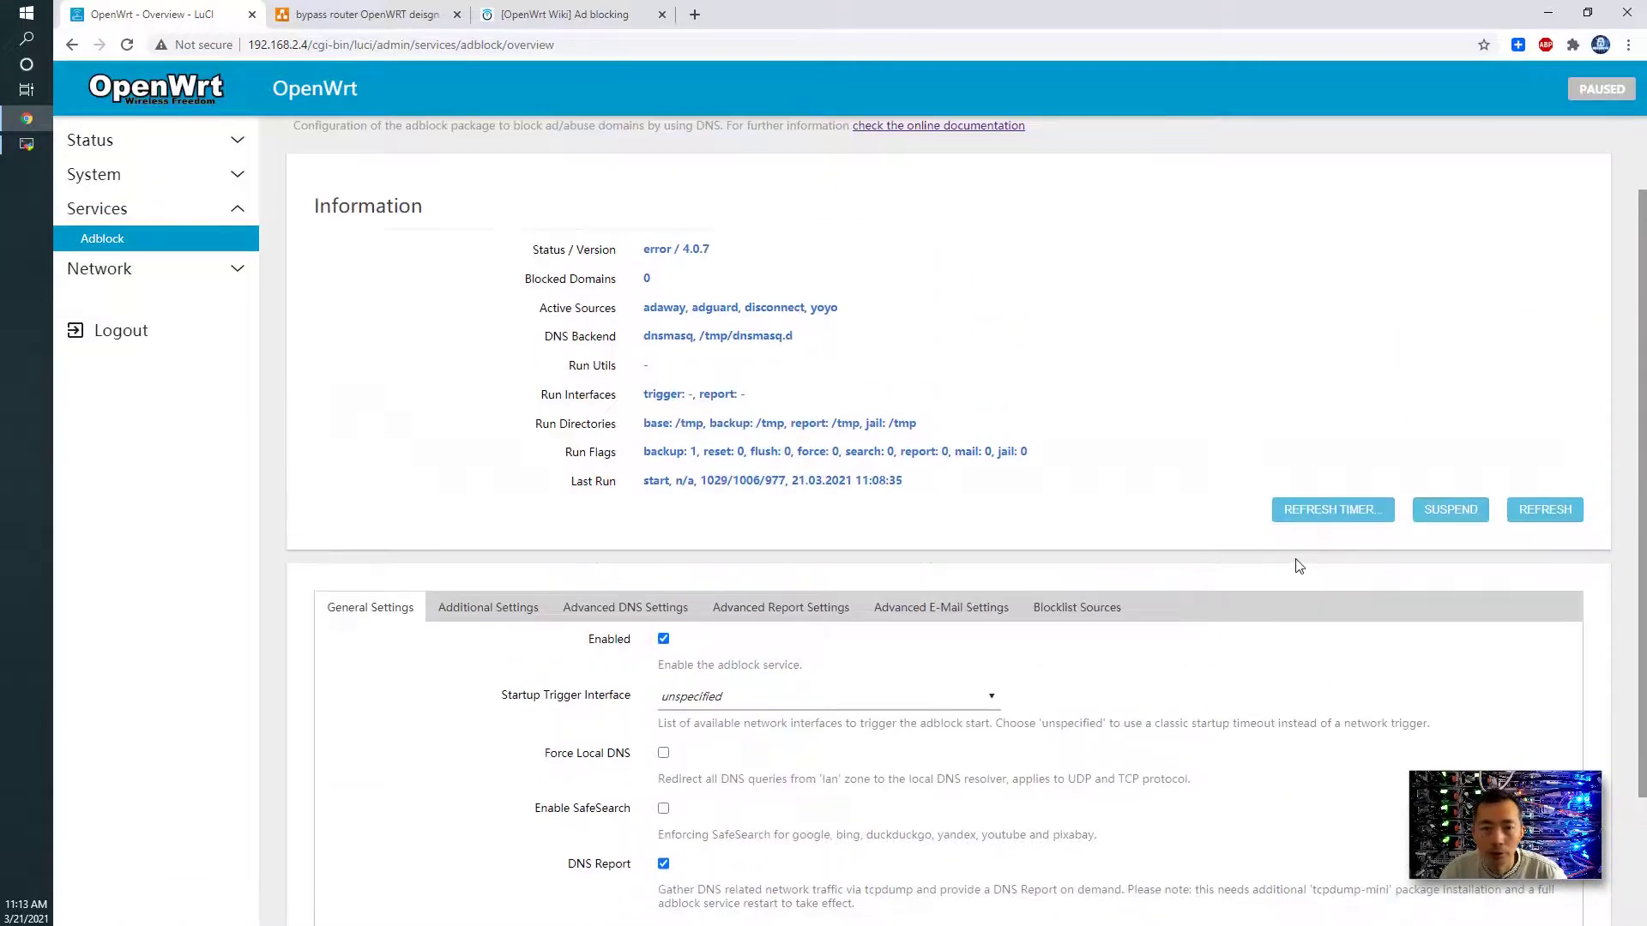
scroll(1299, 567, "down", 2)
scroll(1299, 567, "up", 1)
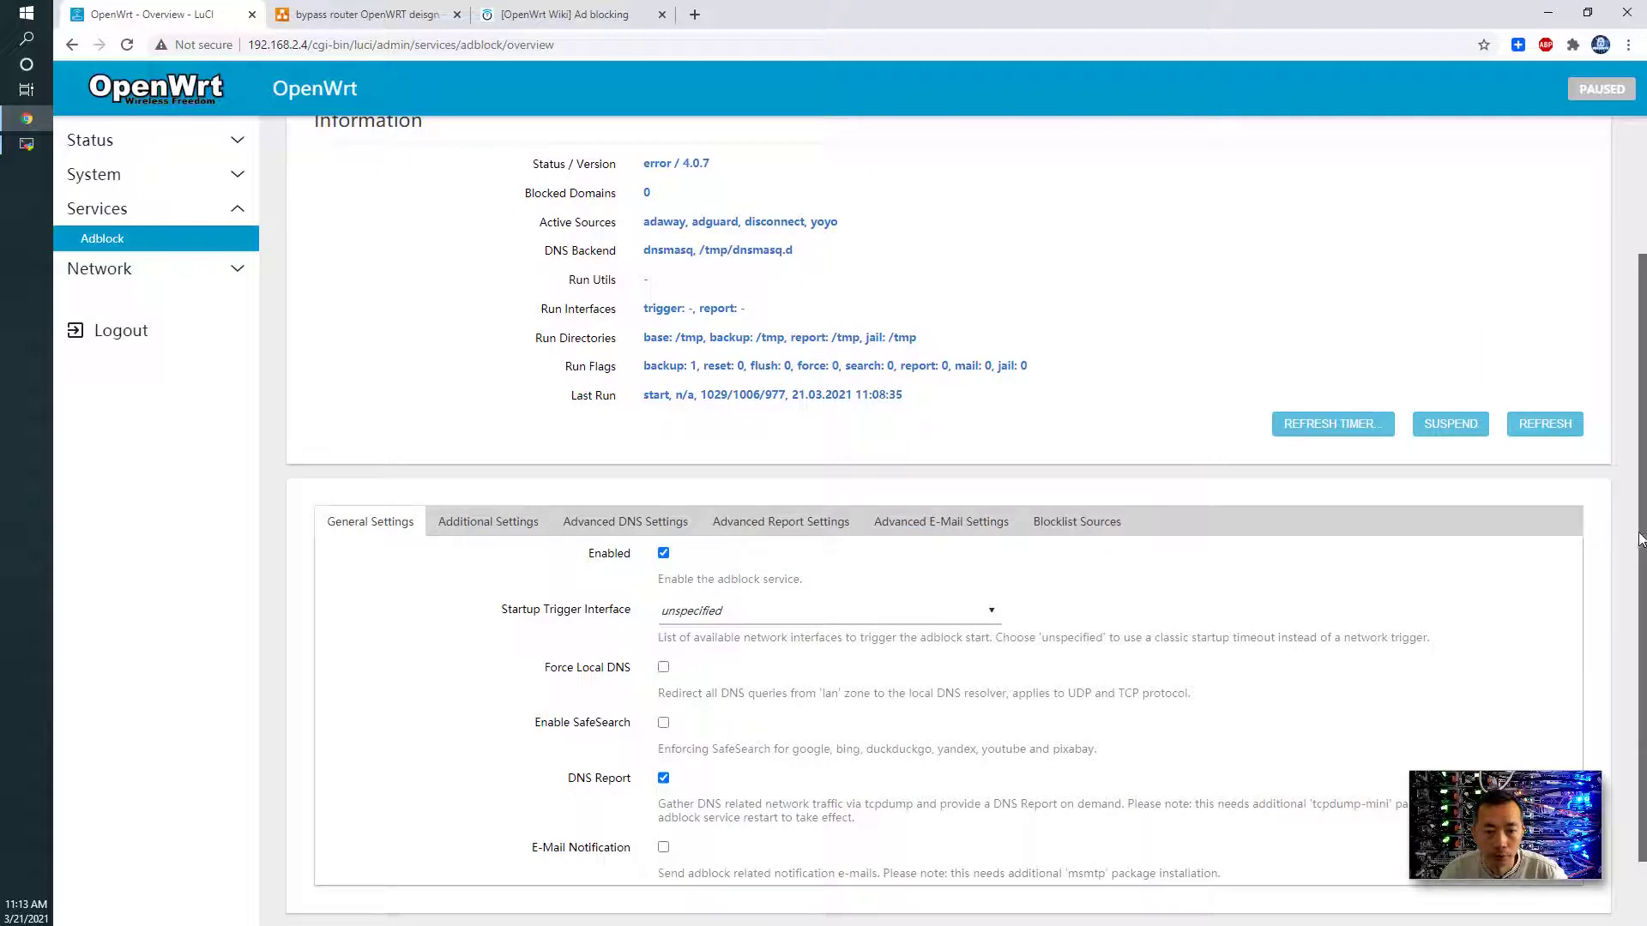
scroll(1636, 549, "down", 1)
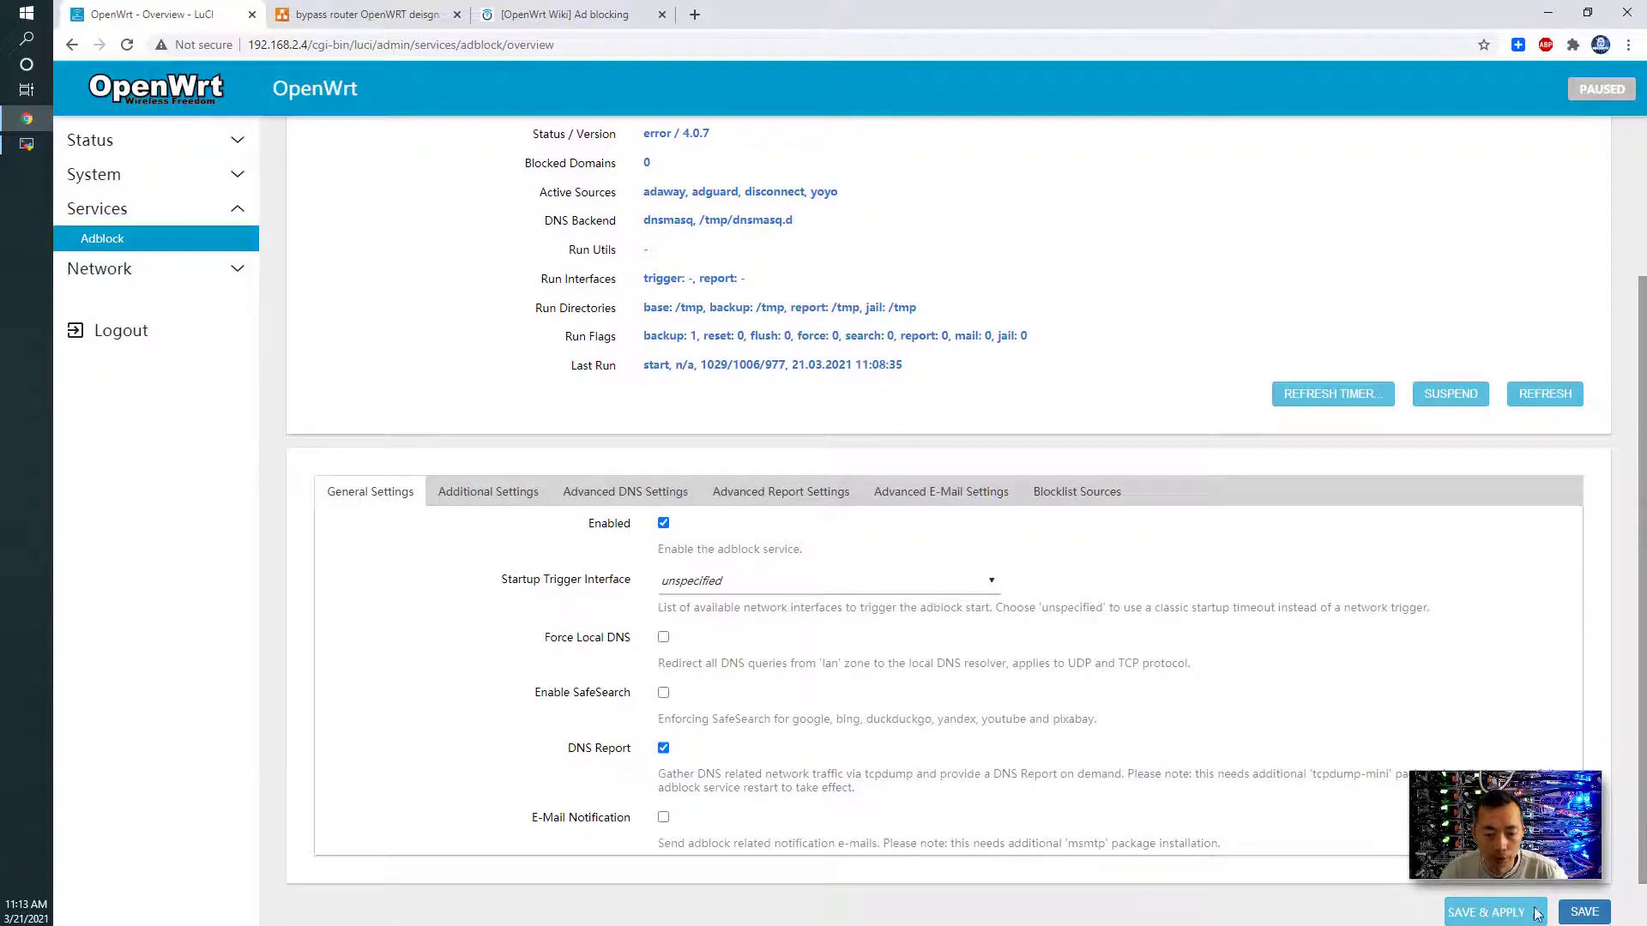
left_click(1488, 911)
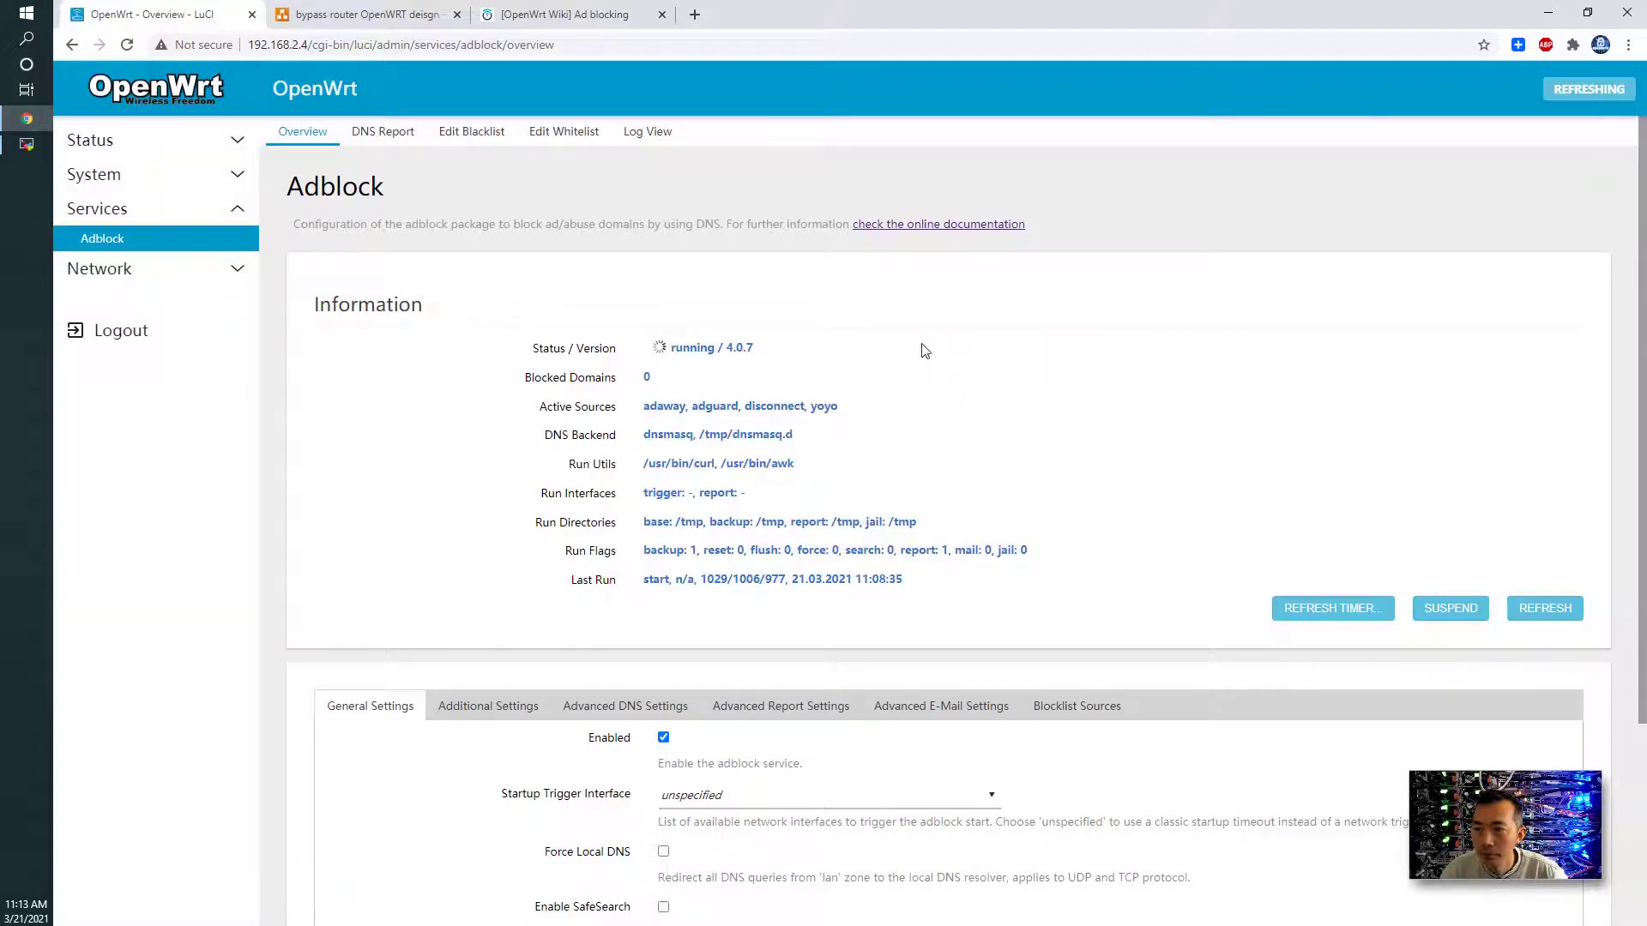
left_click_drag(619, 348, 753, 352)
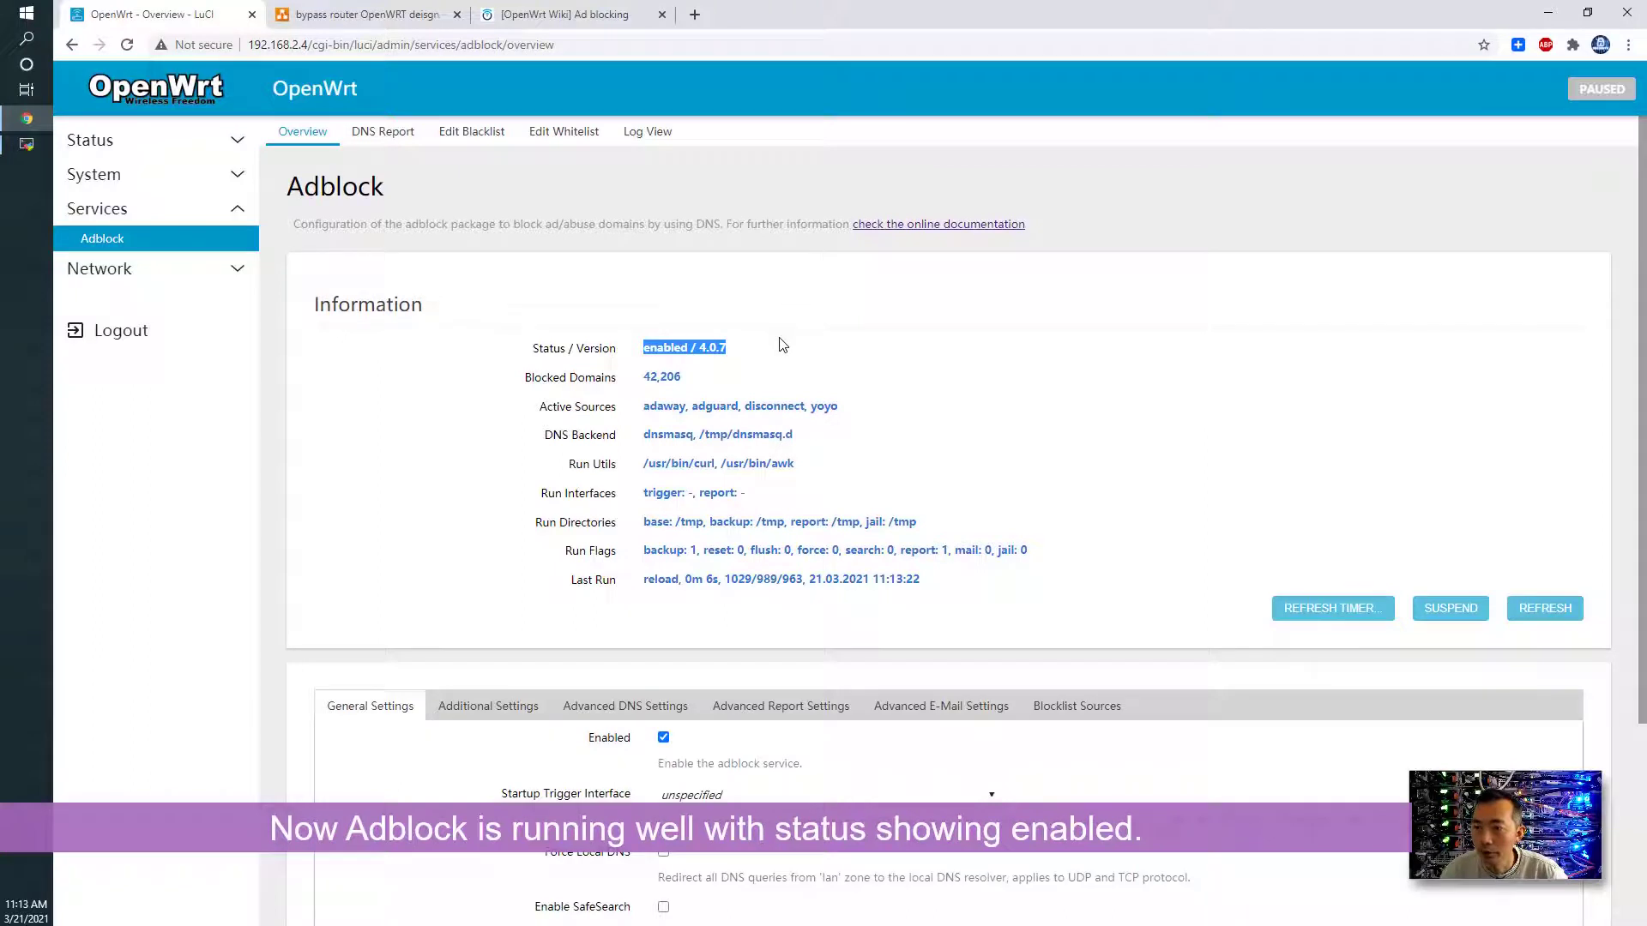
left_click_drag(689, 386, 647, 384)
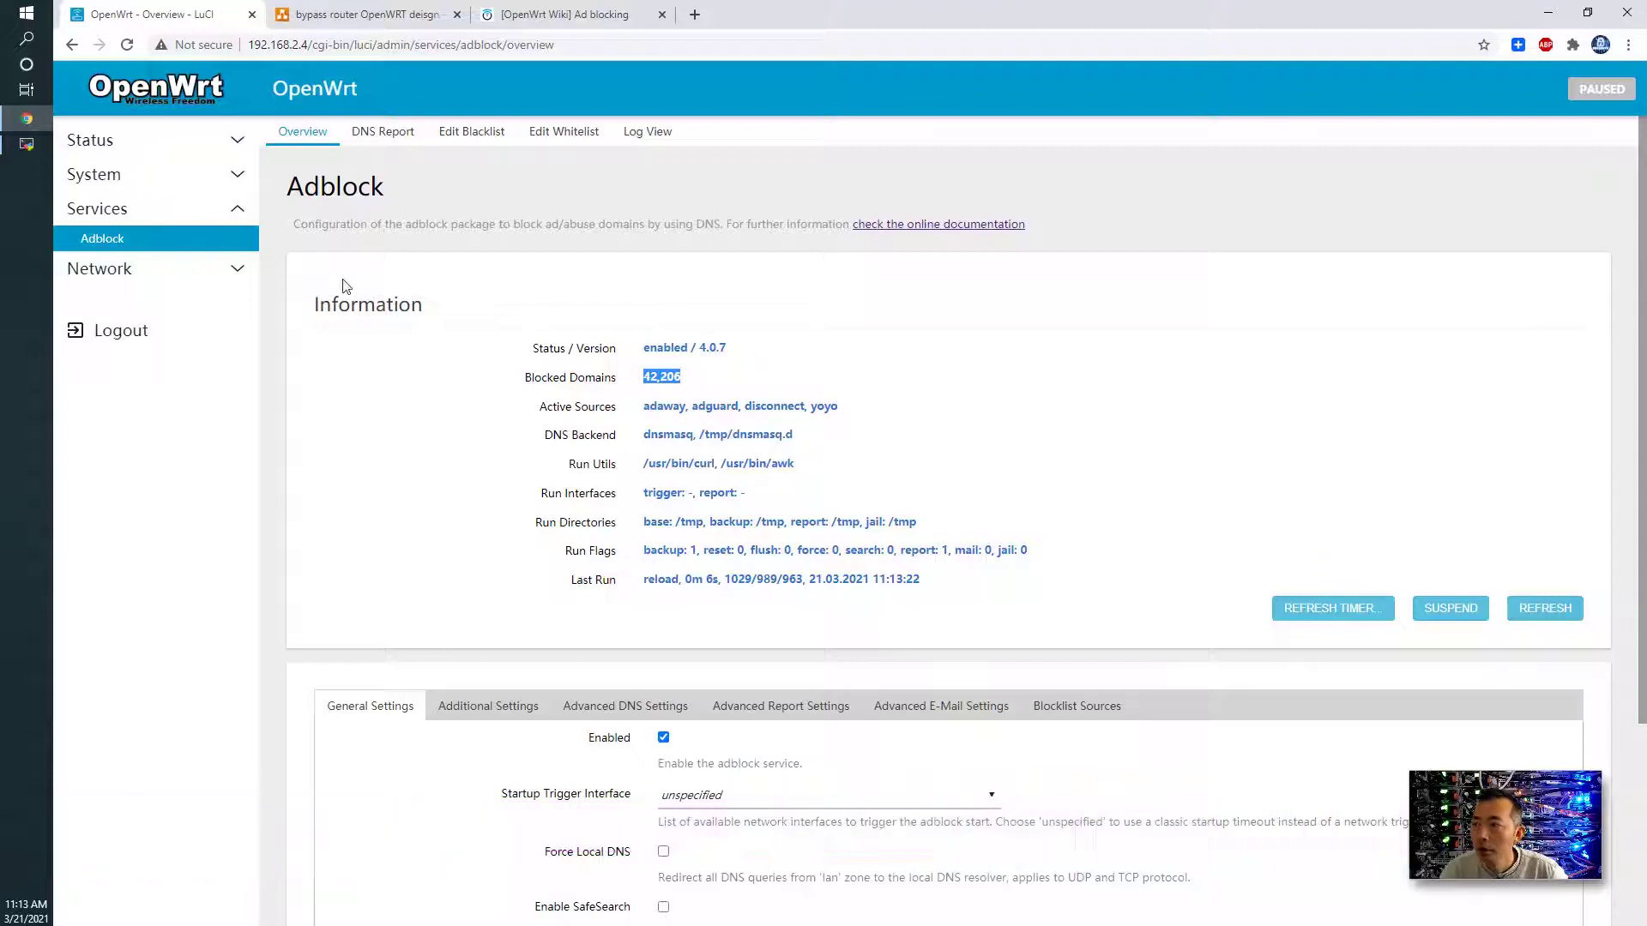
- Switch to the Win10-LTSB2015 virtual machine in VMware Workstation and run ipconfig /all in its Command Prompt
left_click(27, 144)
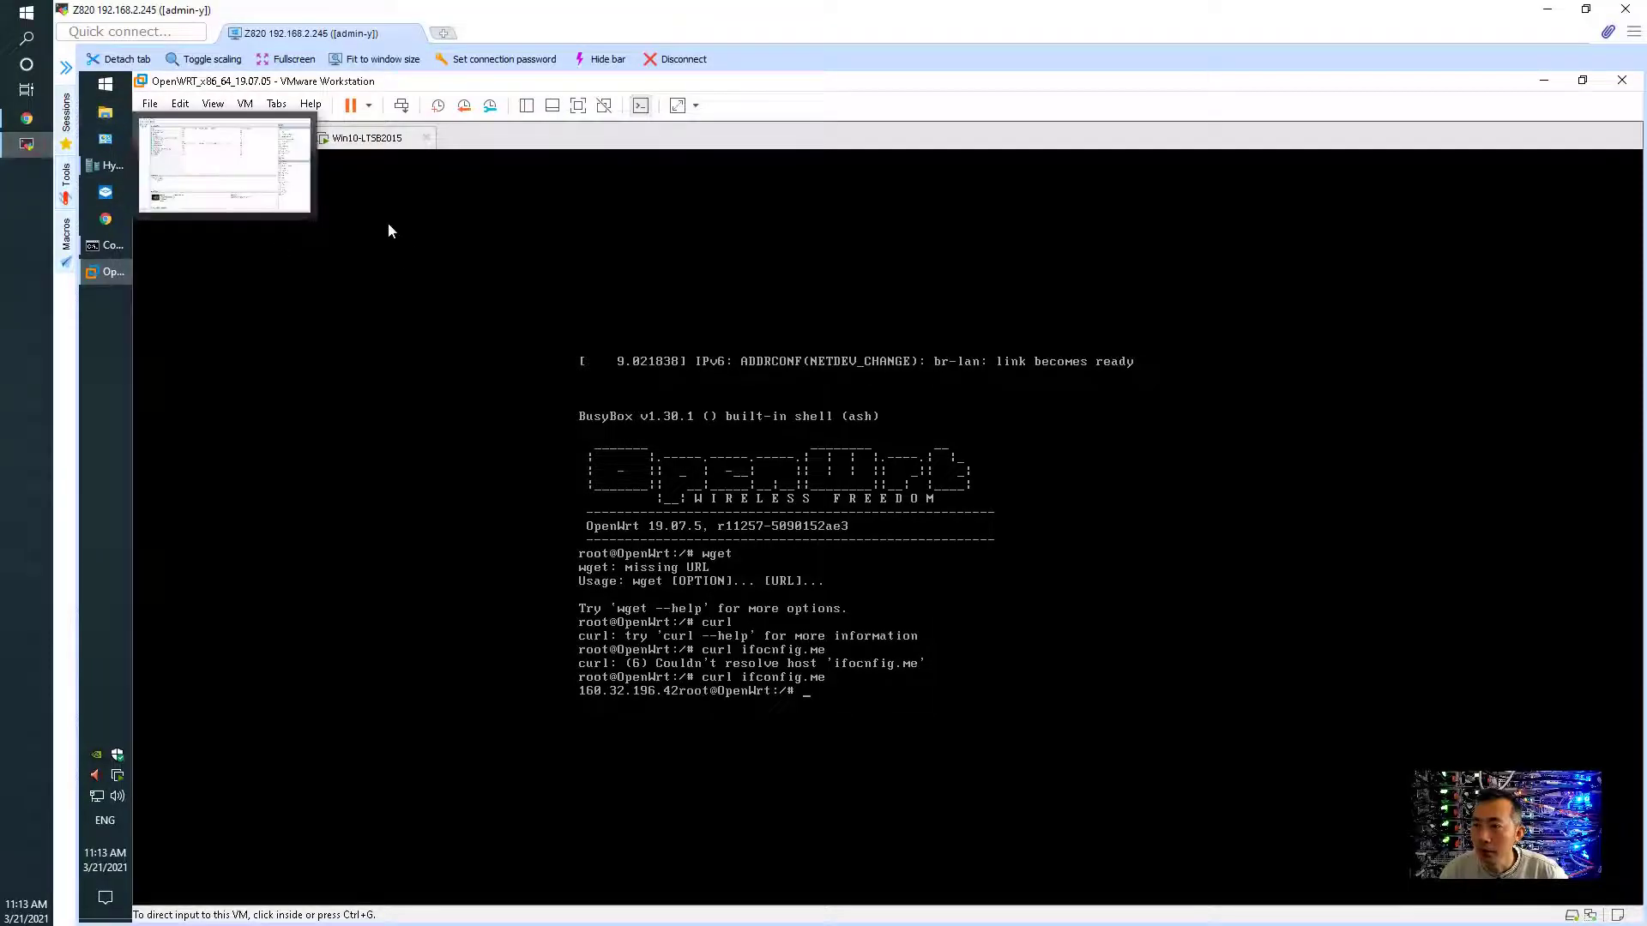
left_click(371, 137)
left_click(541, 336)
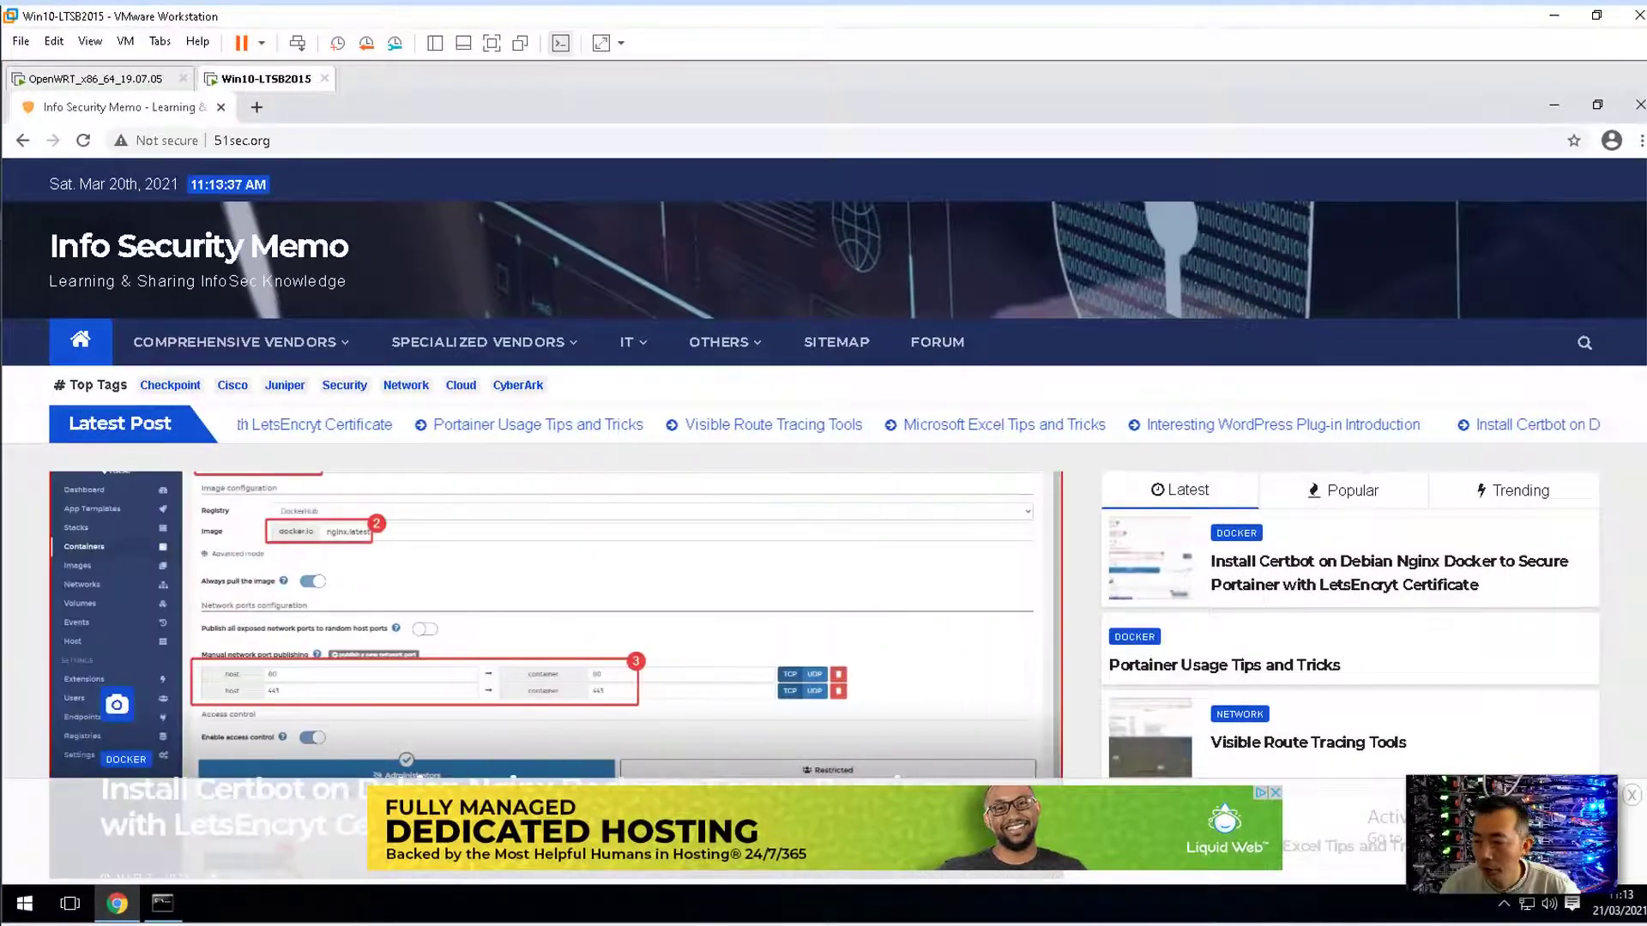
left_click(162, 903)
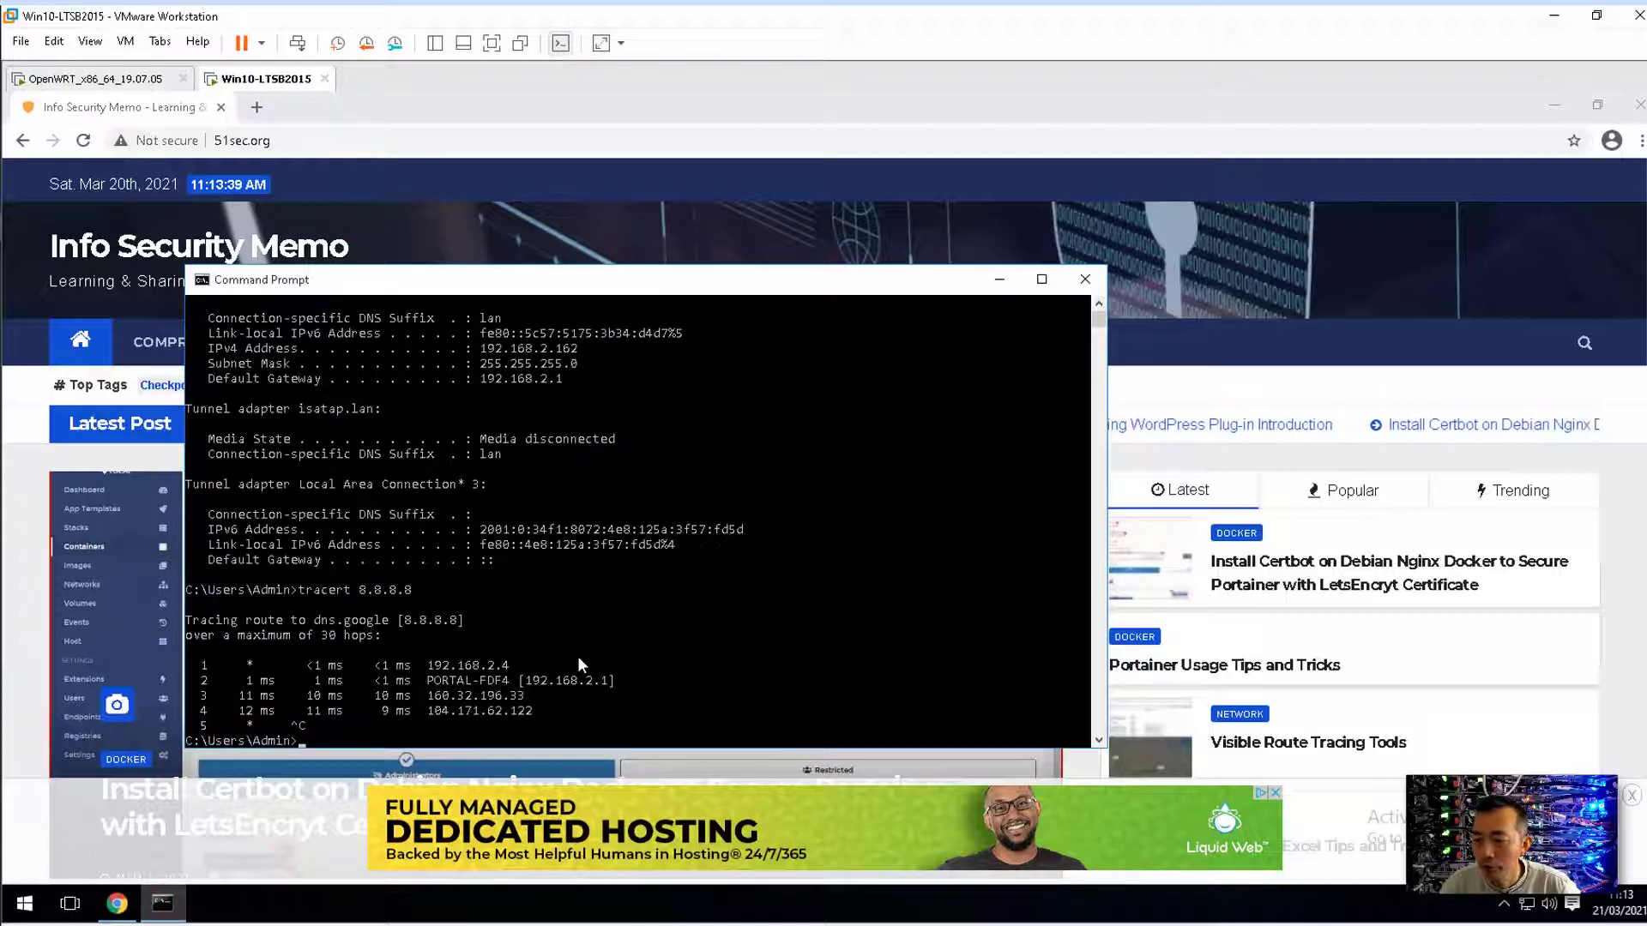
type("ipconfig /all")
key("Return")
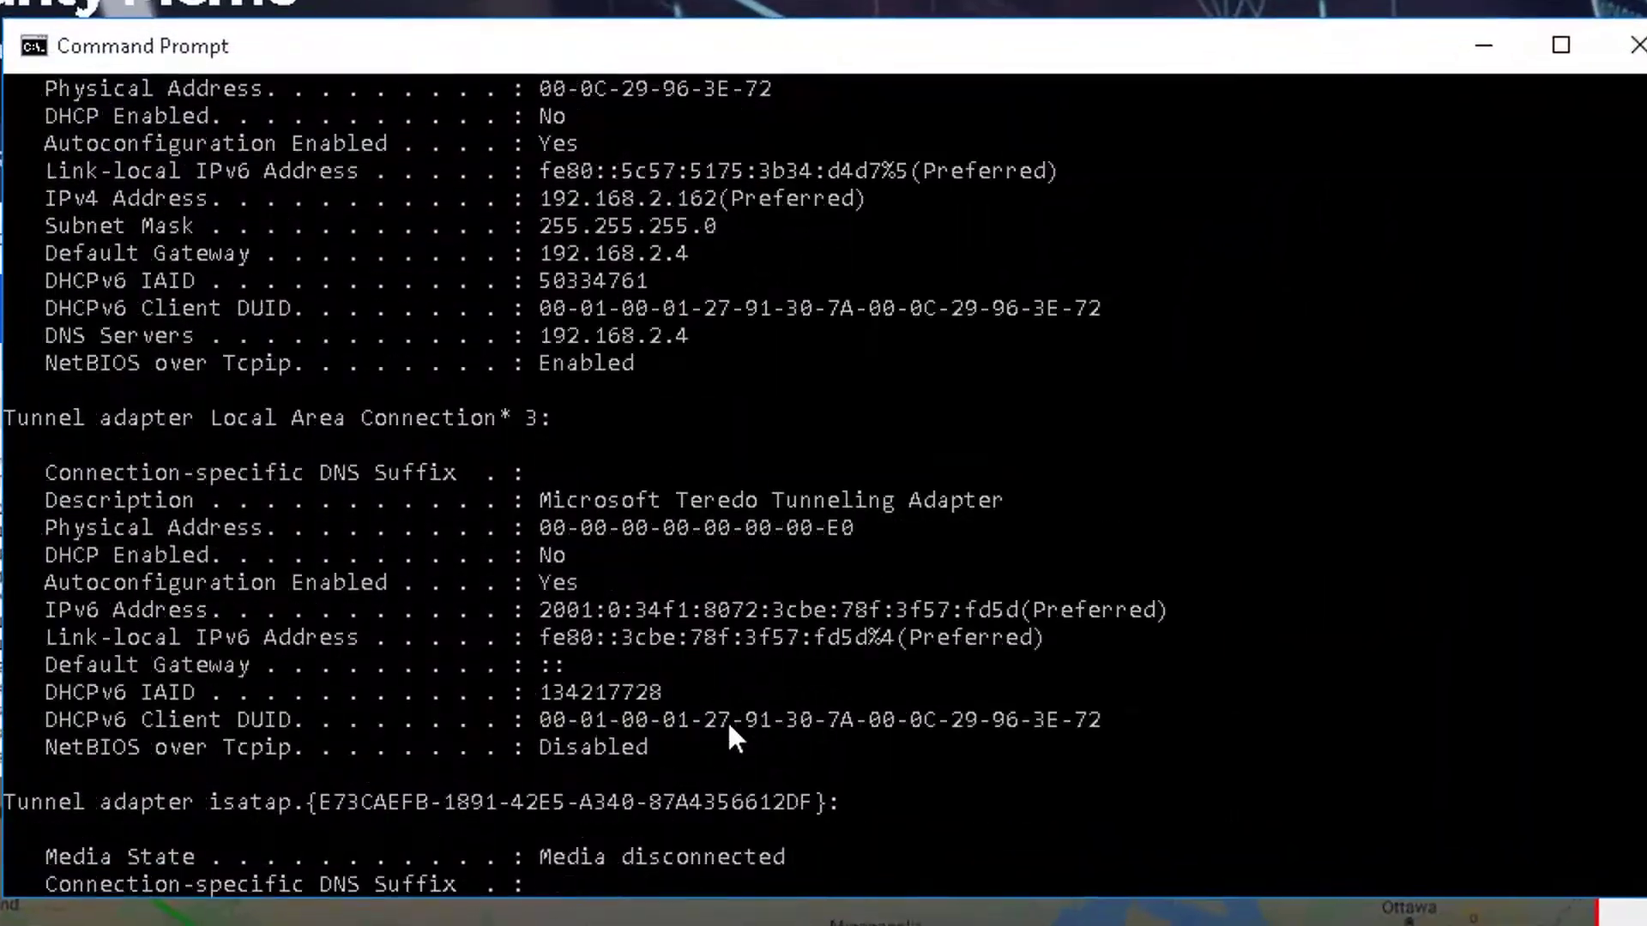
- Check the IPv4 address and default gateway of the Intel network adapter in the ipconfig output
scroll(727, 718, "up", 1)
left_click_drag(539, 280, 716, 286)
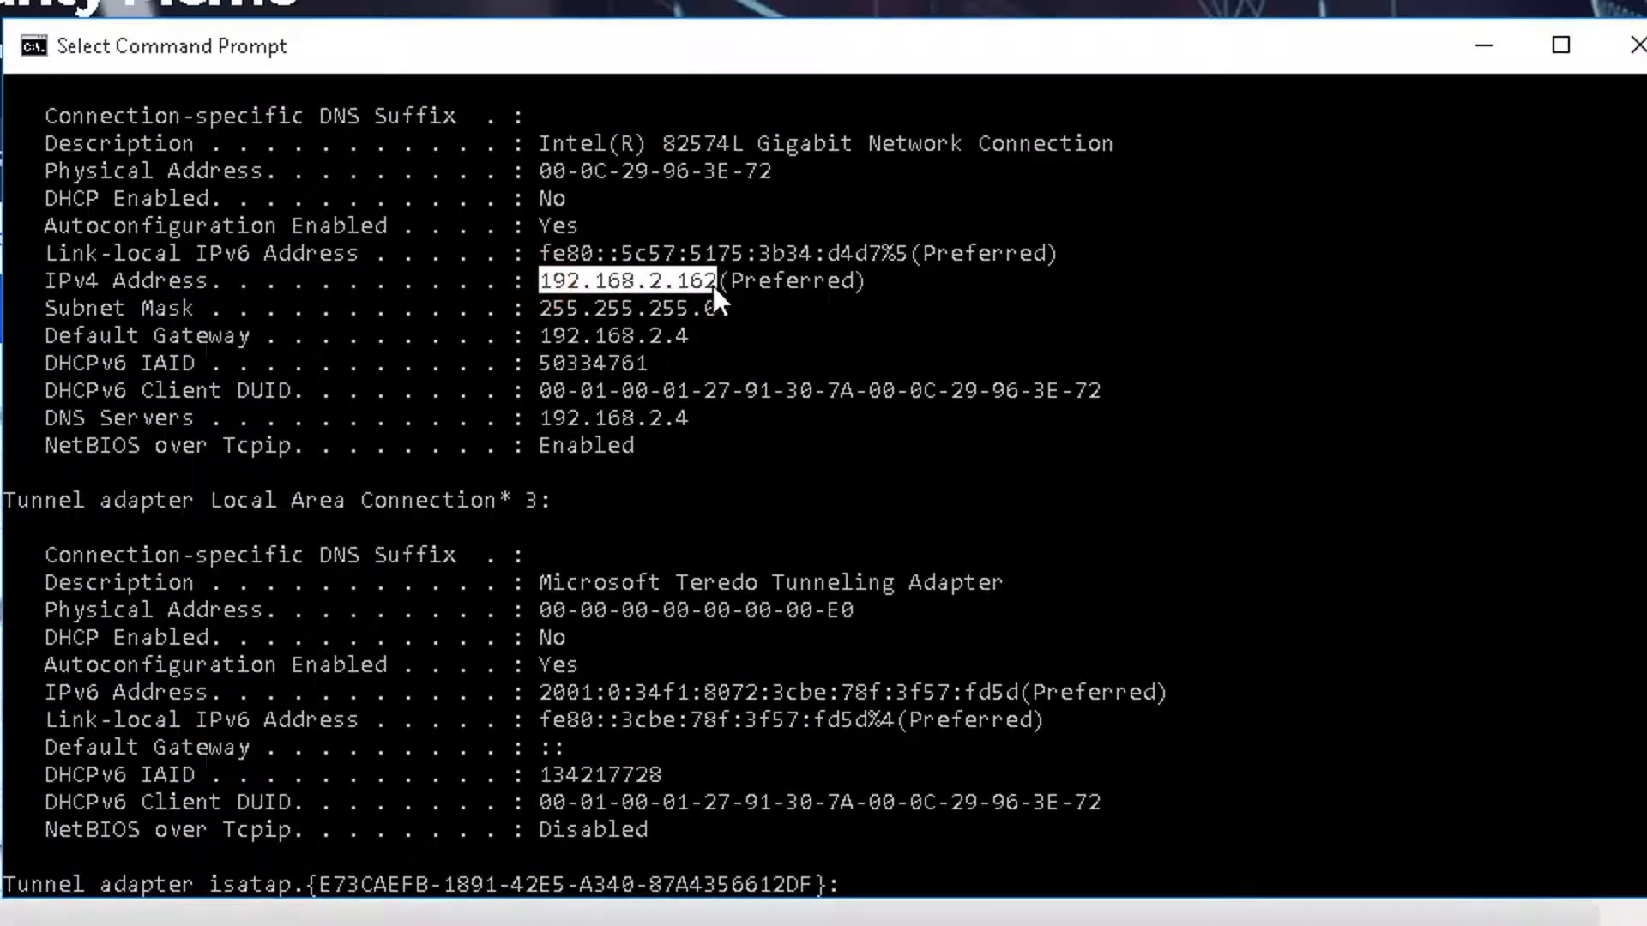
left_click_drag(538, 337, 692, 336)
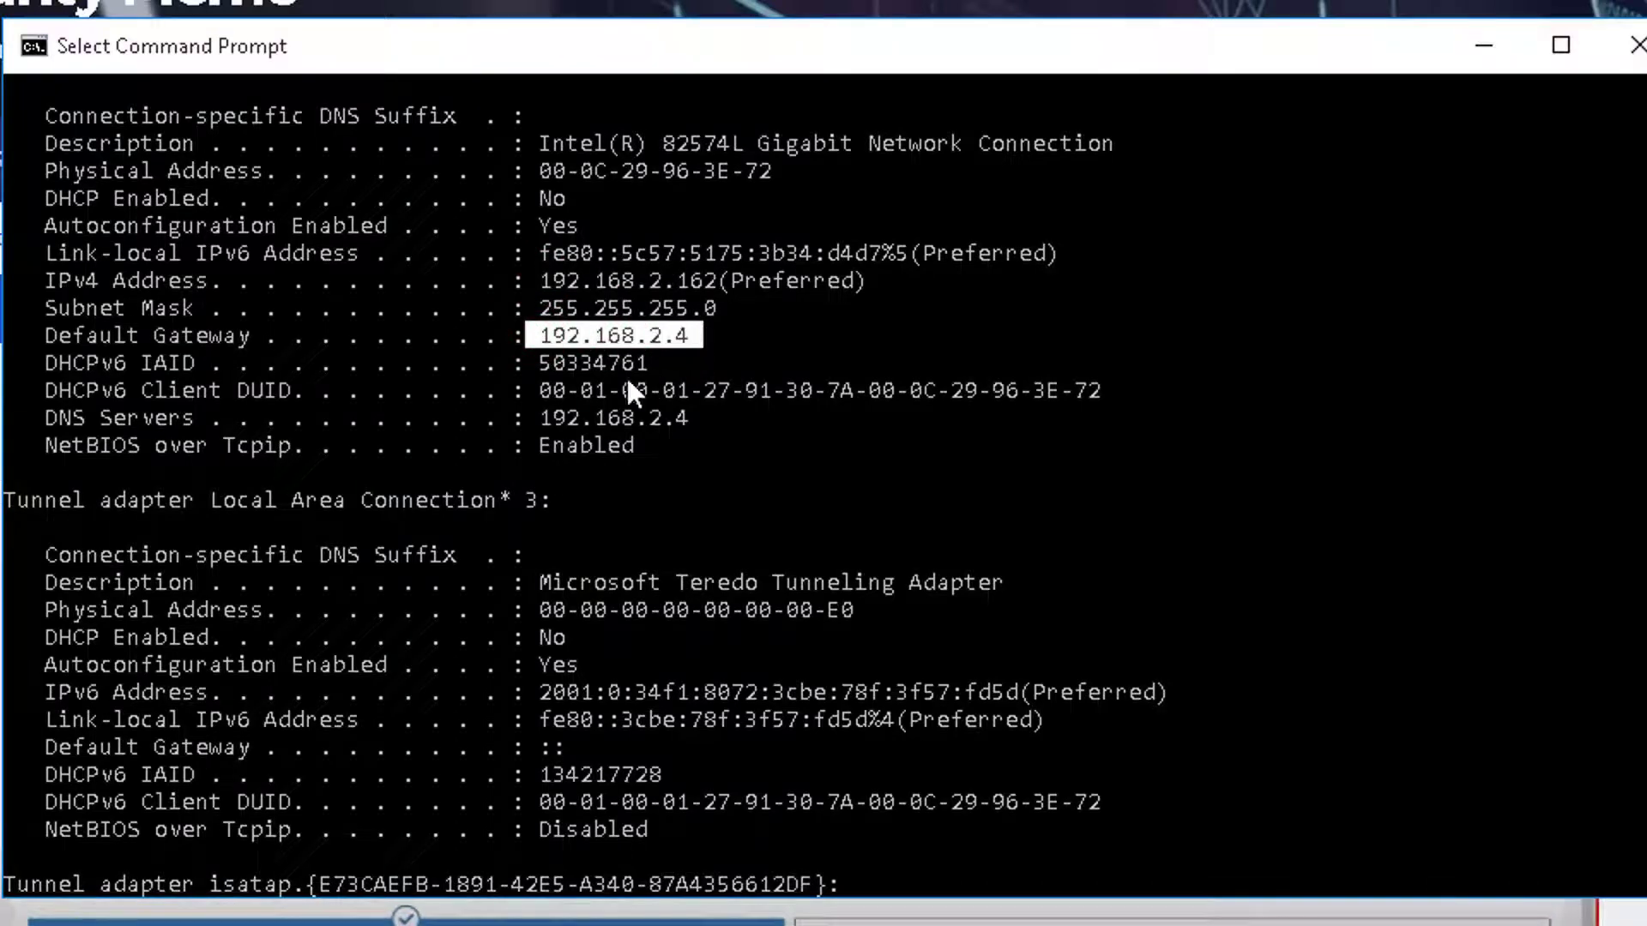
- Check the Intel adapter's DNS server against its default gateway in the ipconfig output
left_click_drag(531, 413, 664, 413)
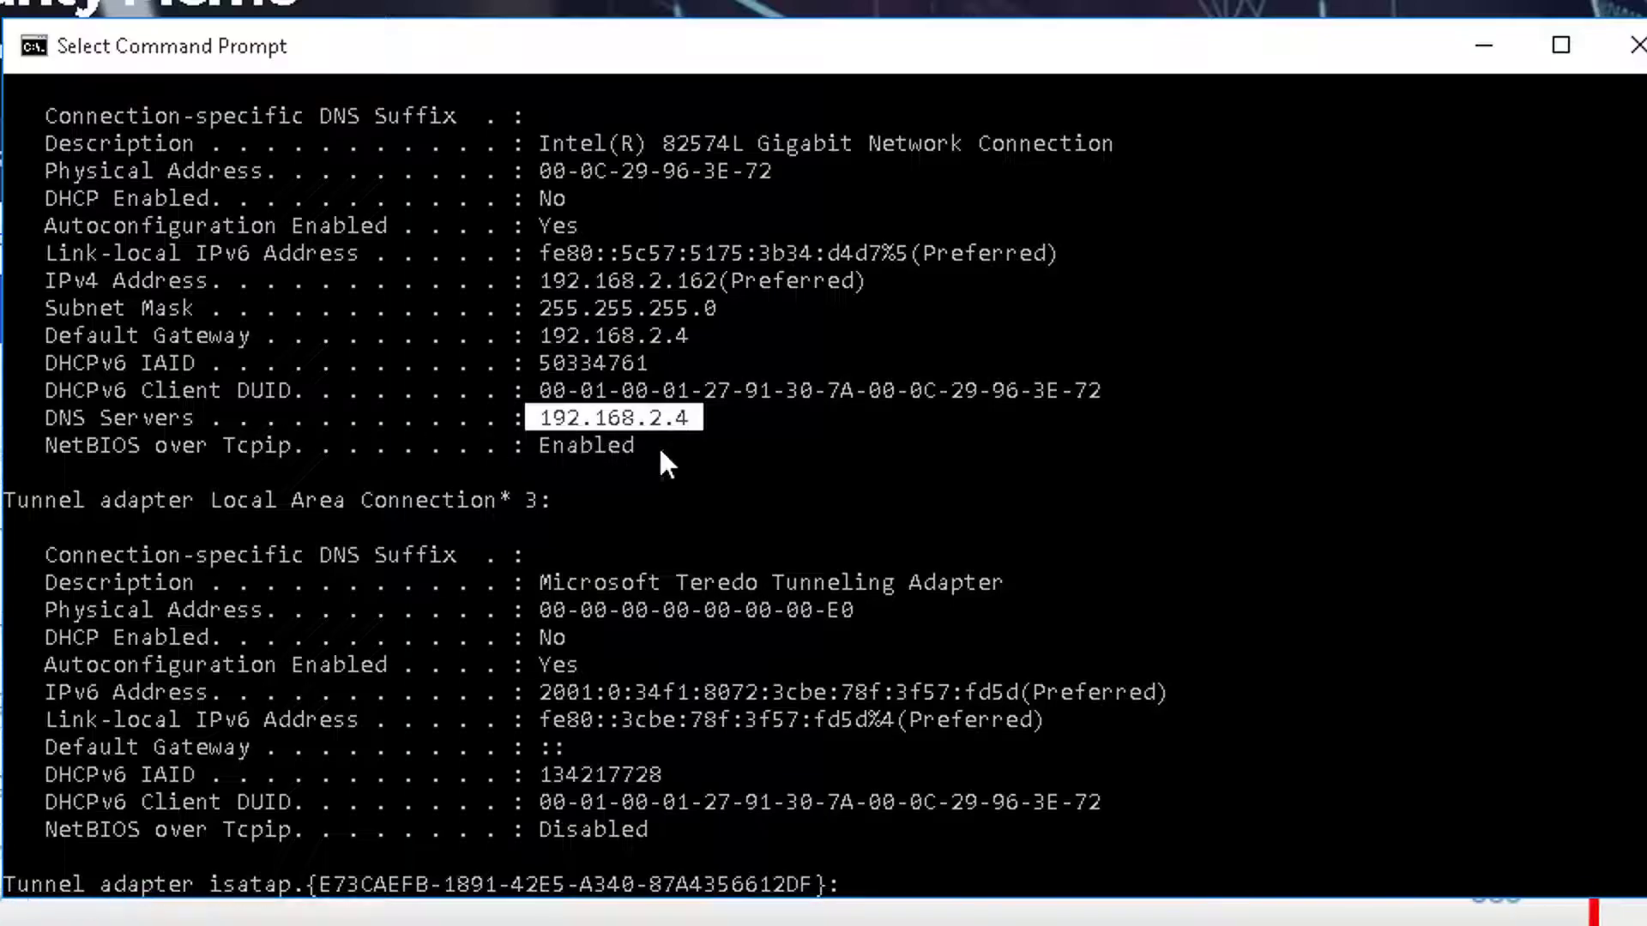
left_click_drag(696, 337, 545, 338)
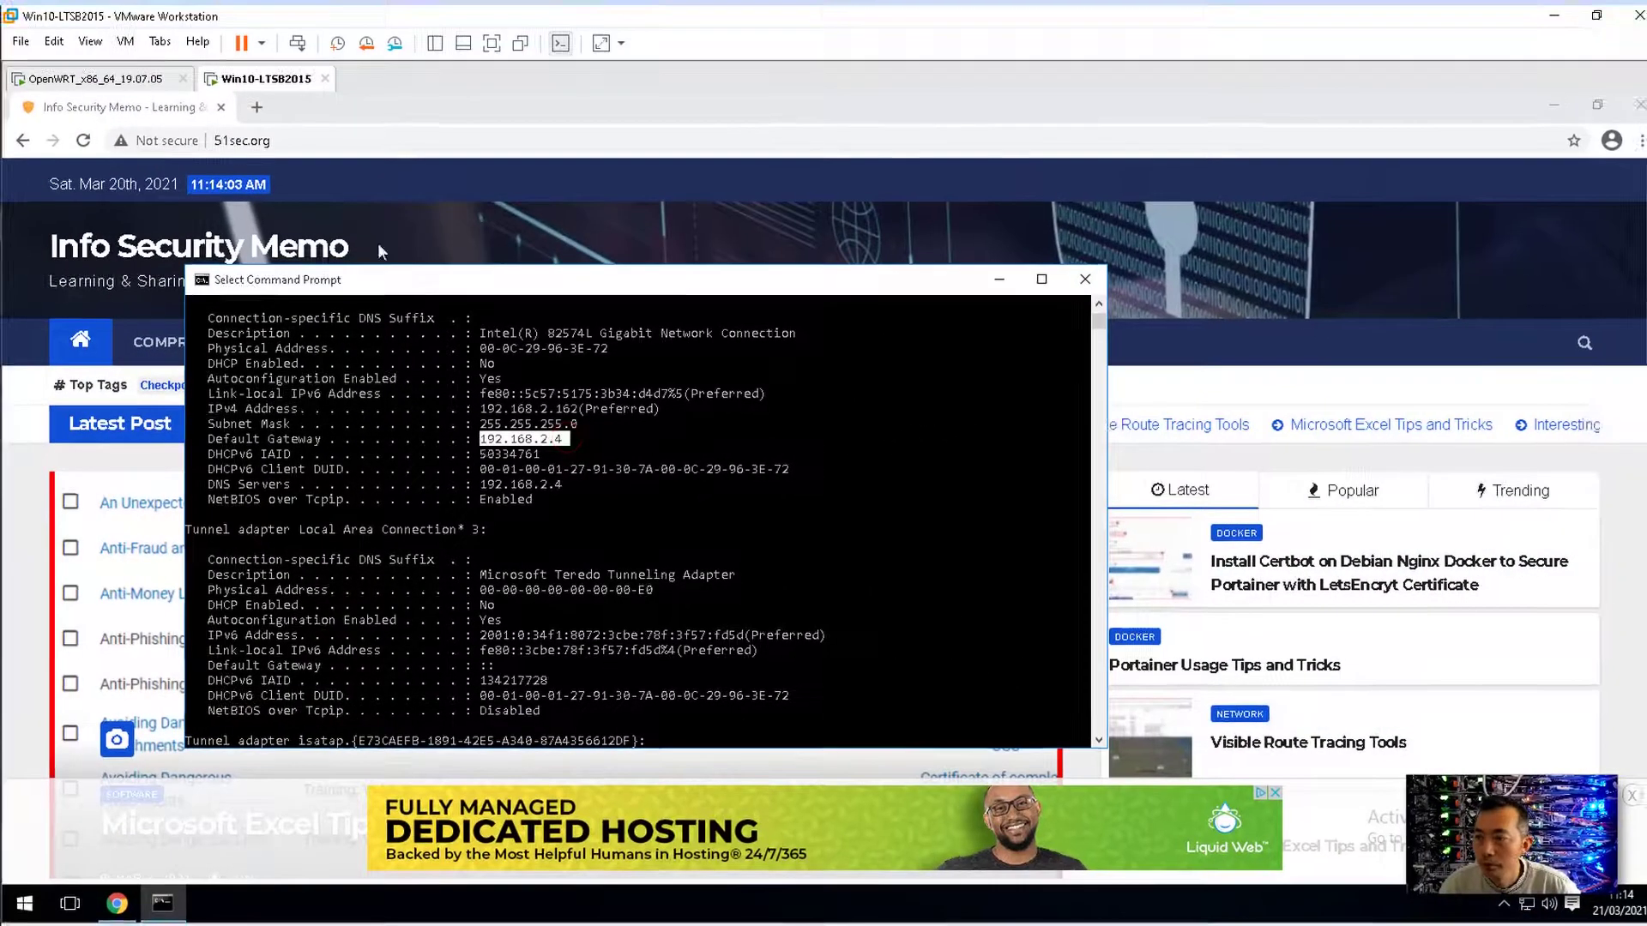
left_click(272, 146)
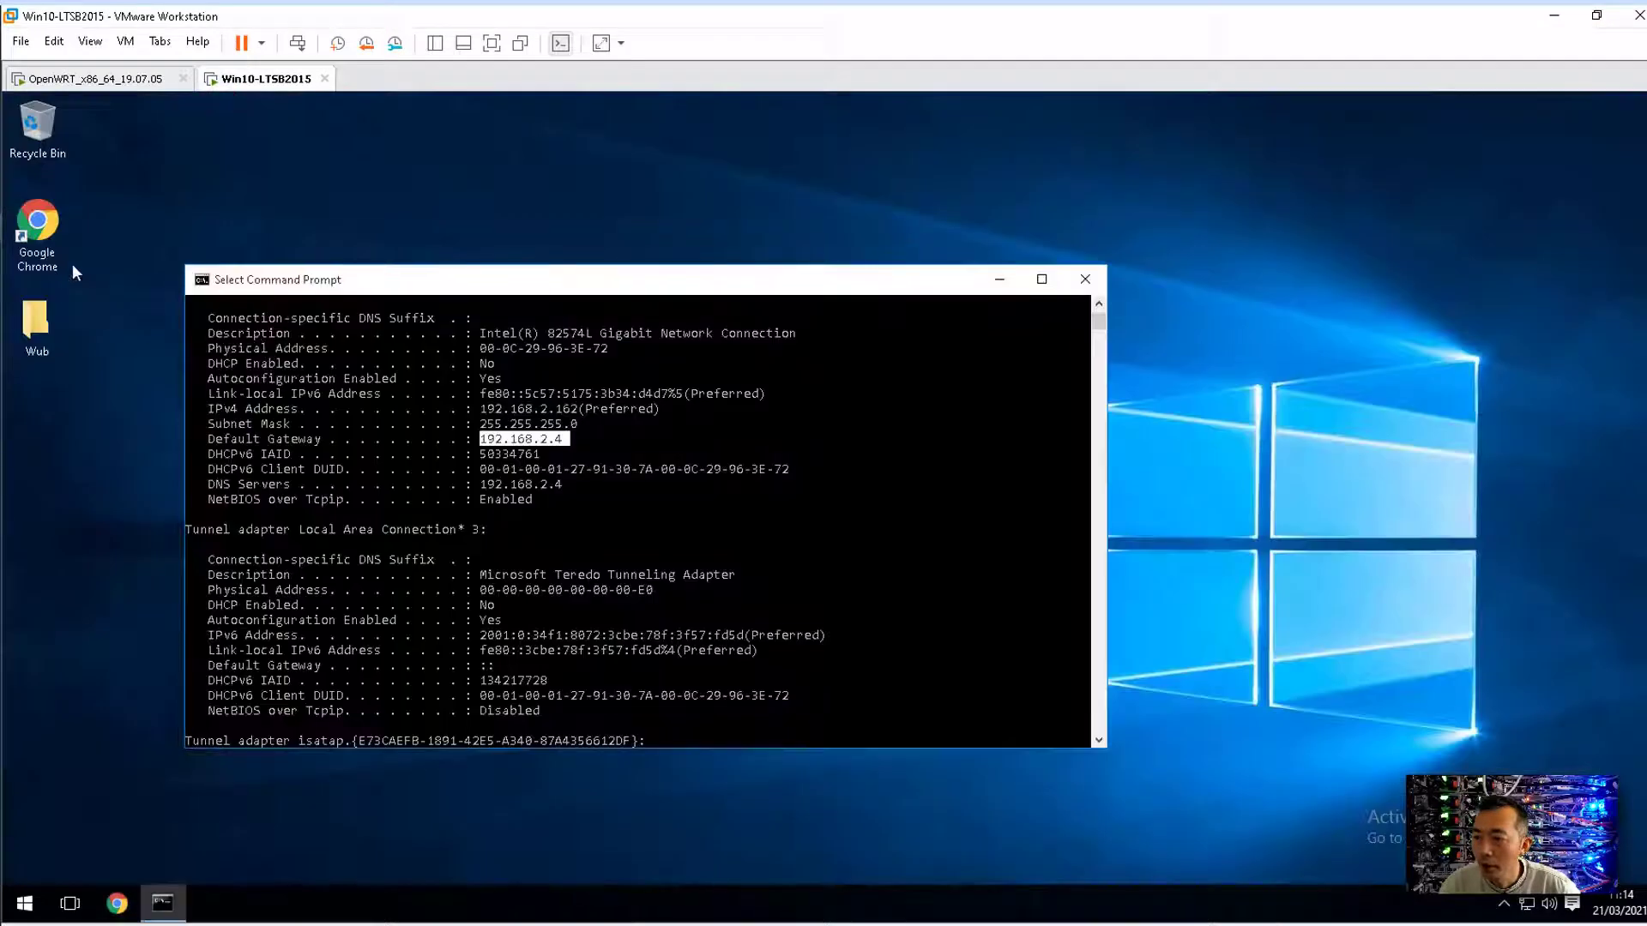
double_click(54, 247)
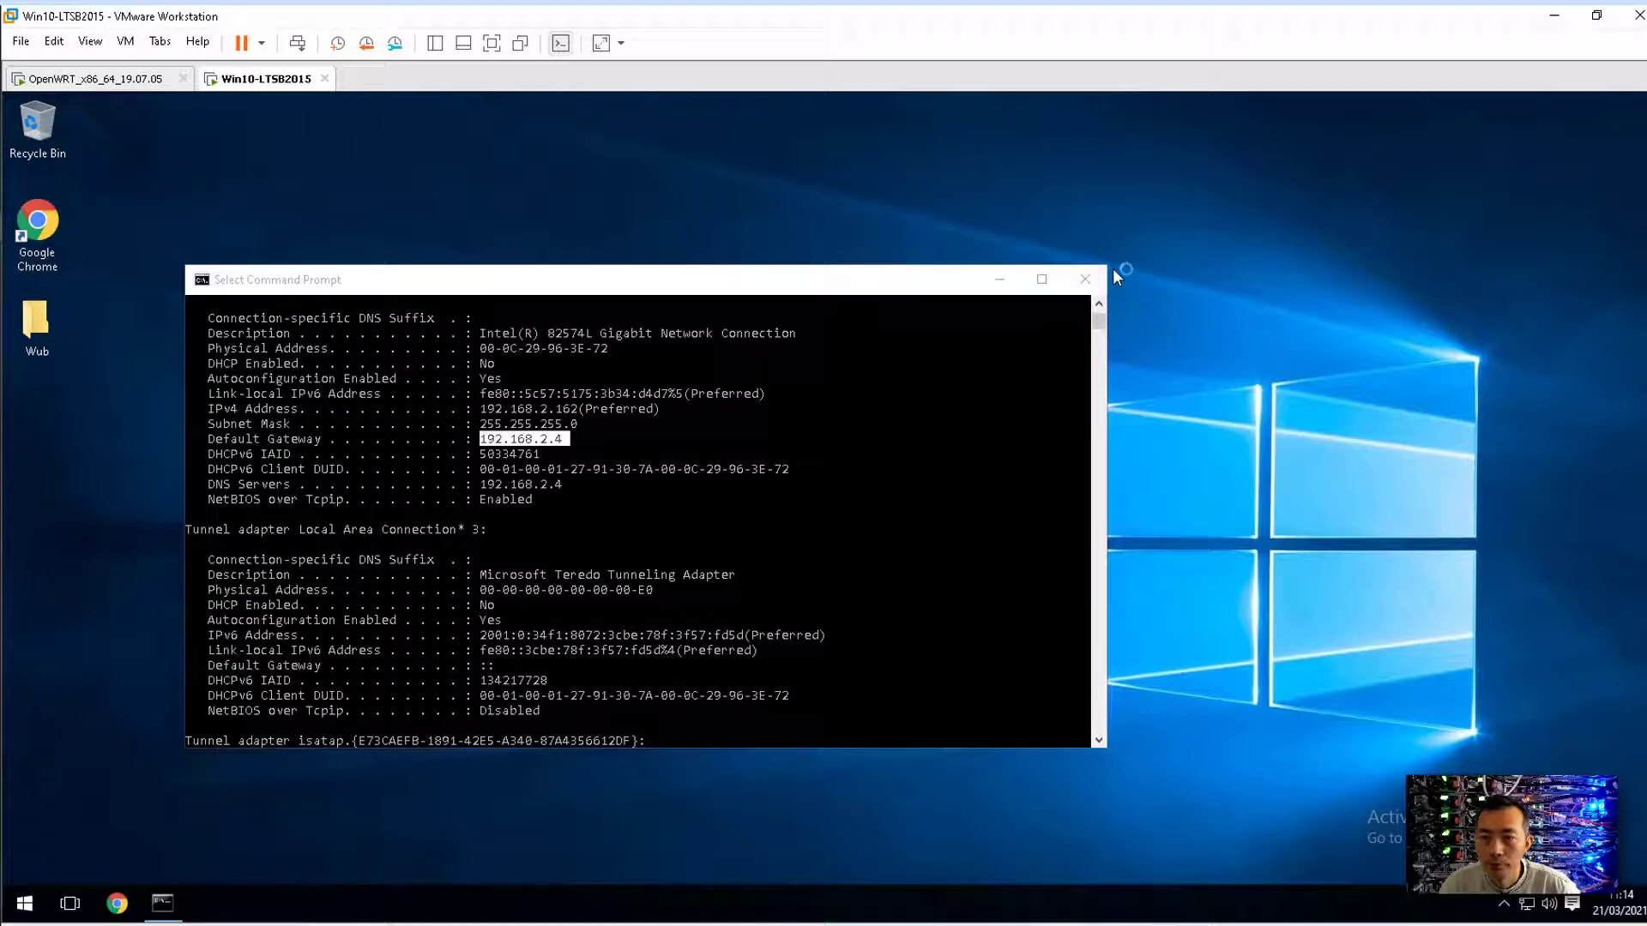
left_click(1085, 278)
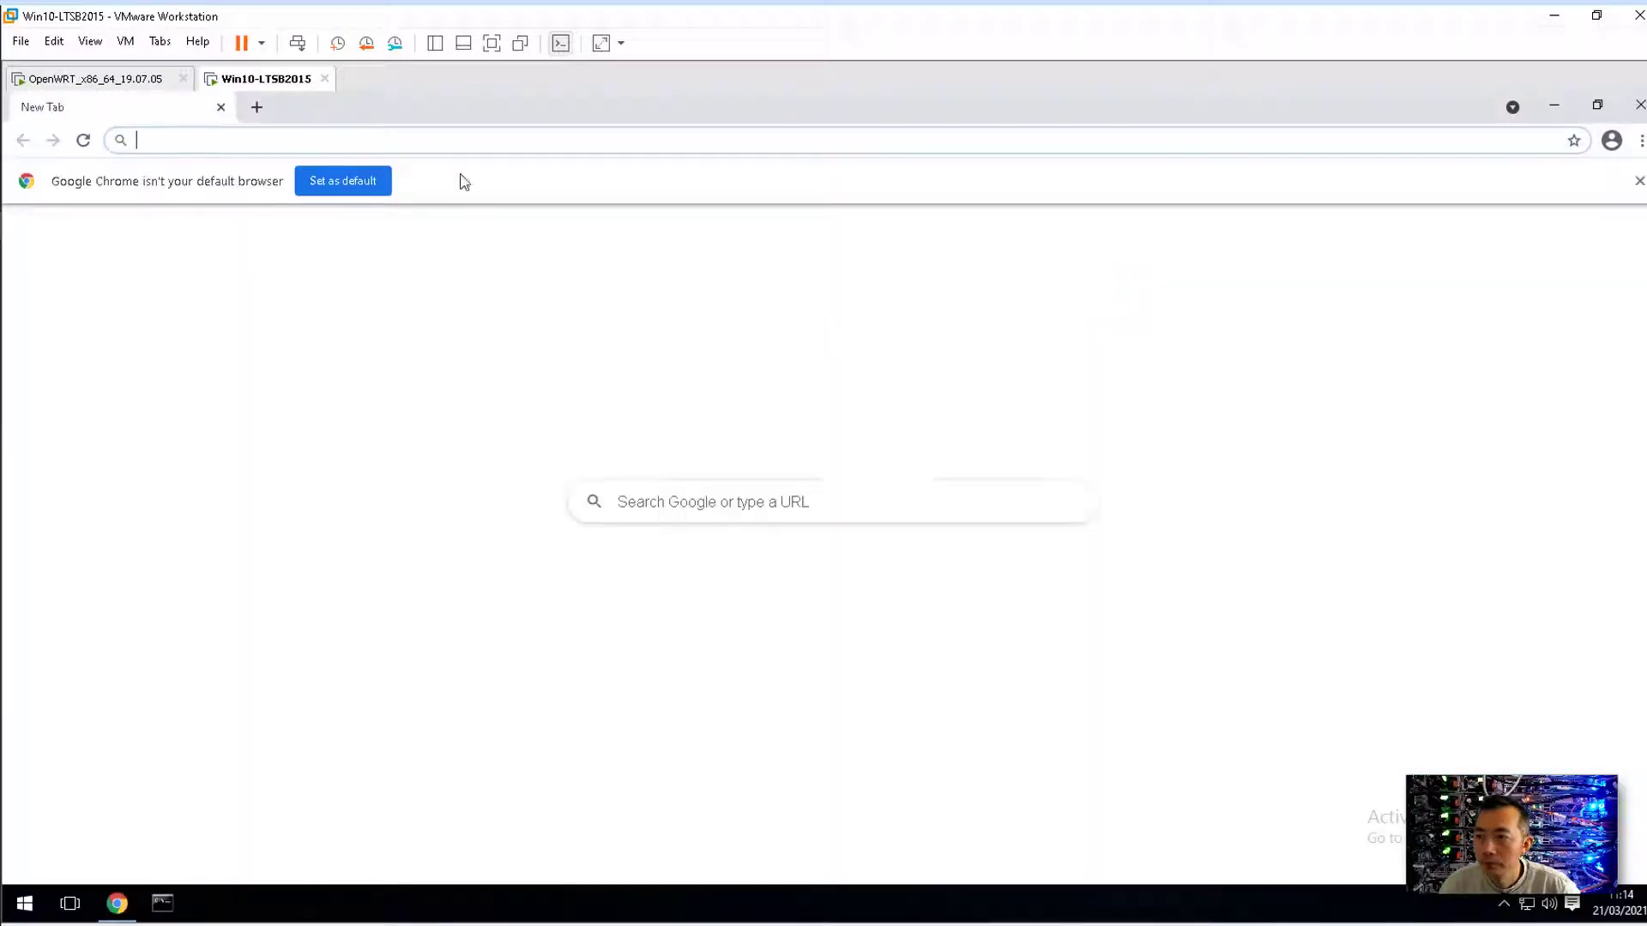
left_click(464, 147)
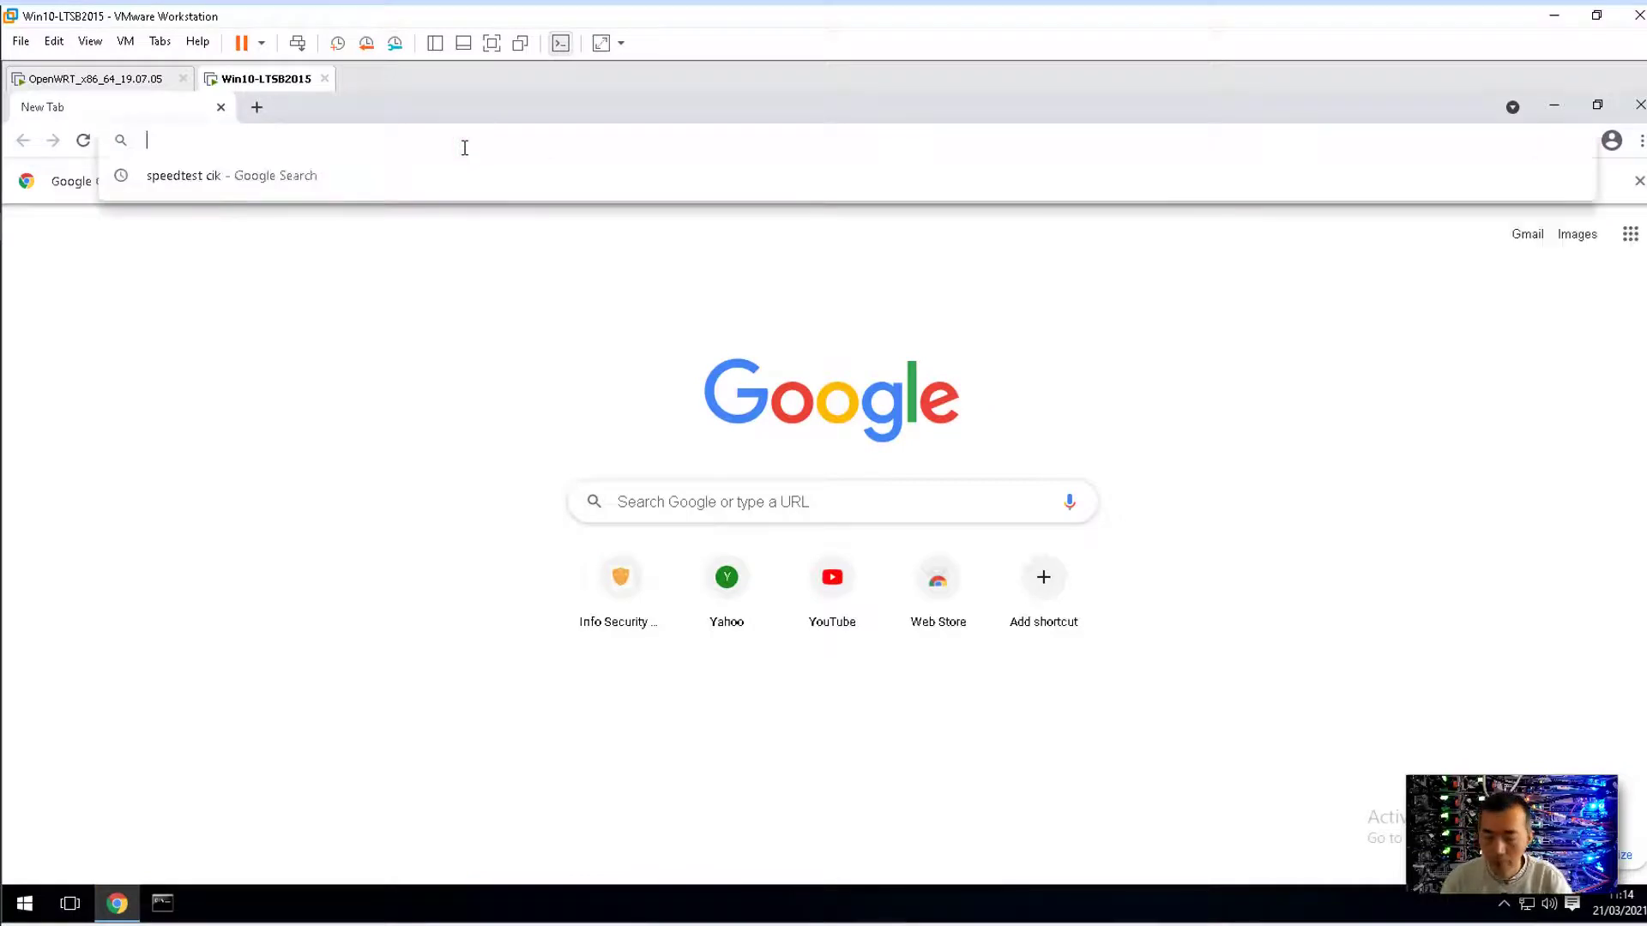
type("ww")
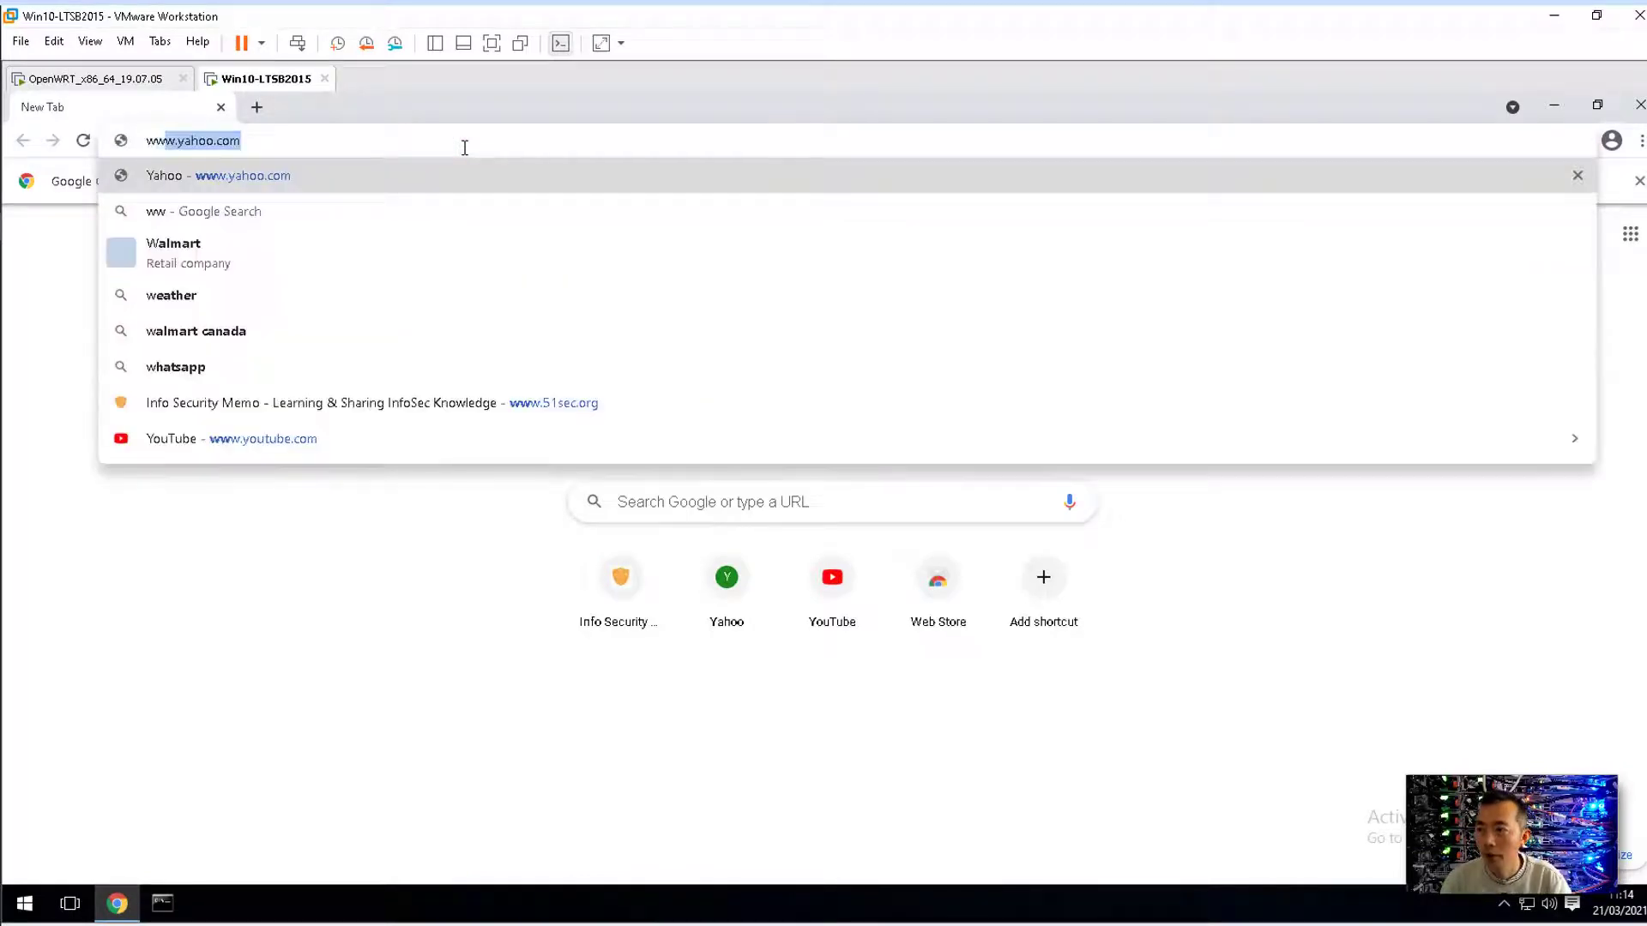
type("w")
key("Return")
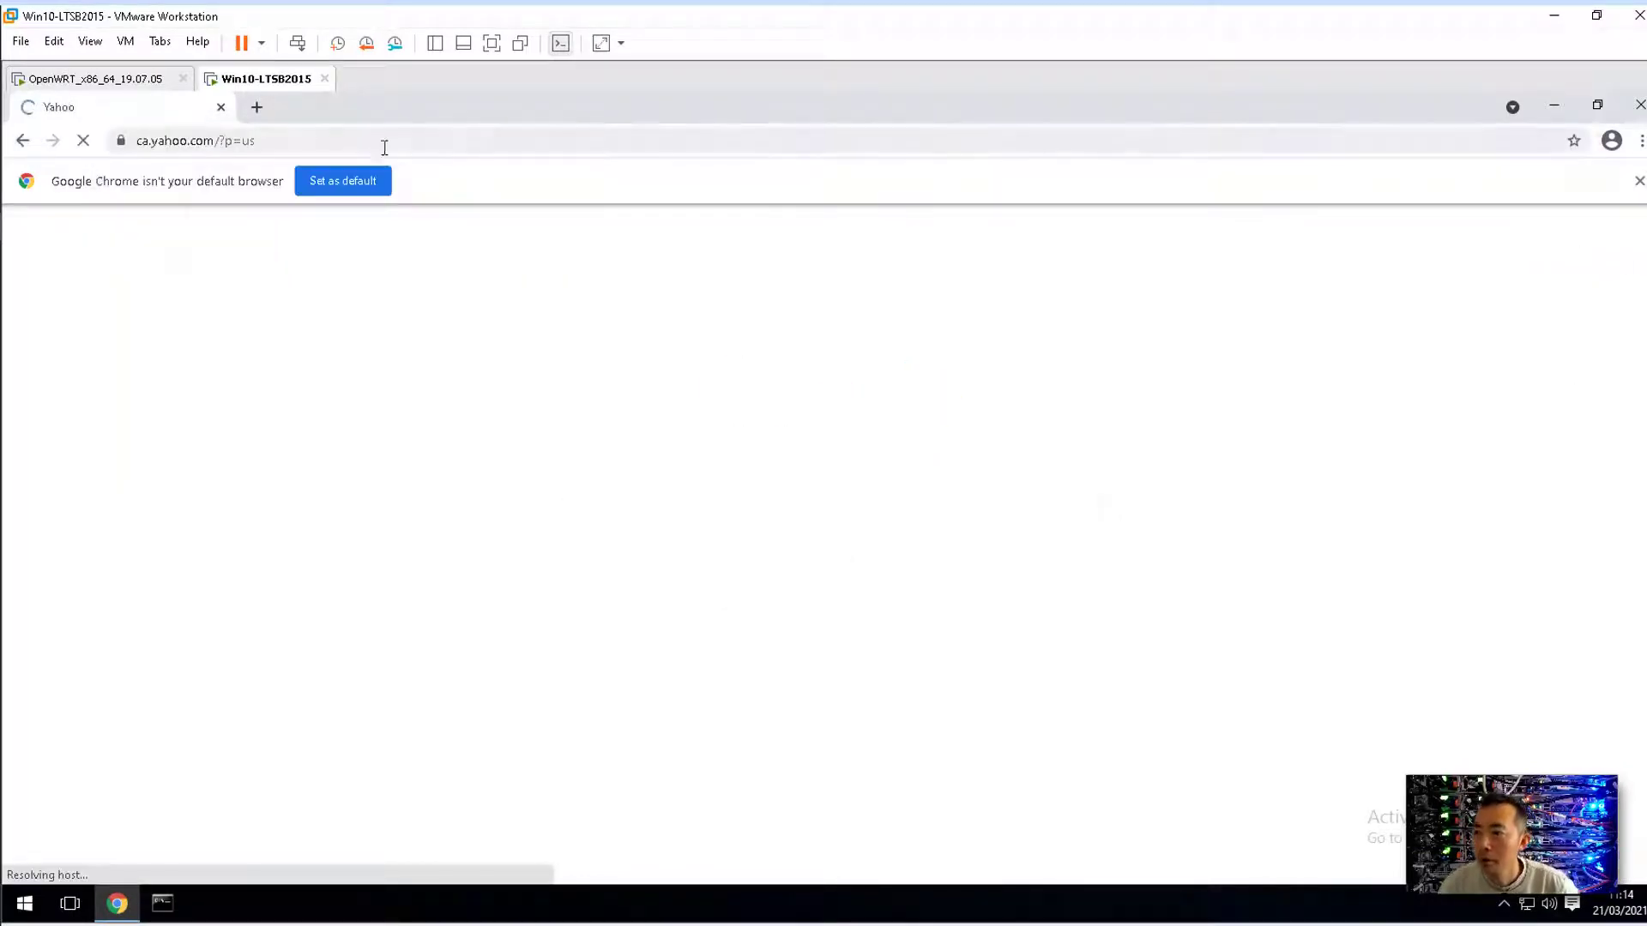
left_click(254, 109)
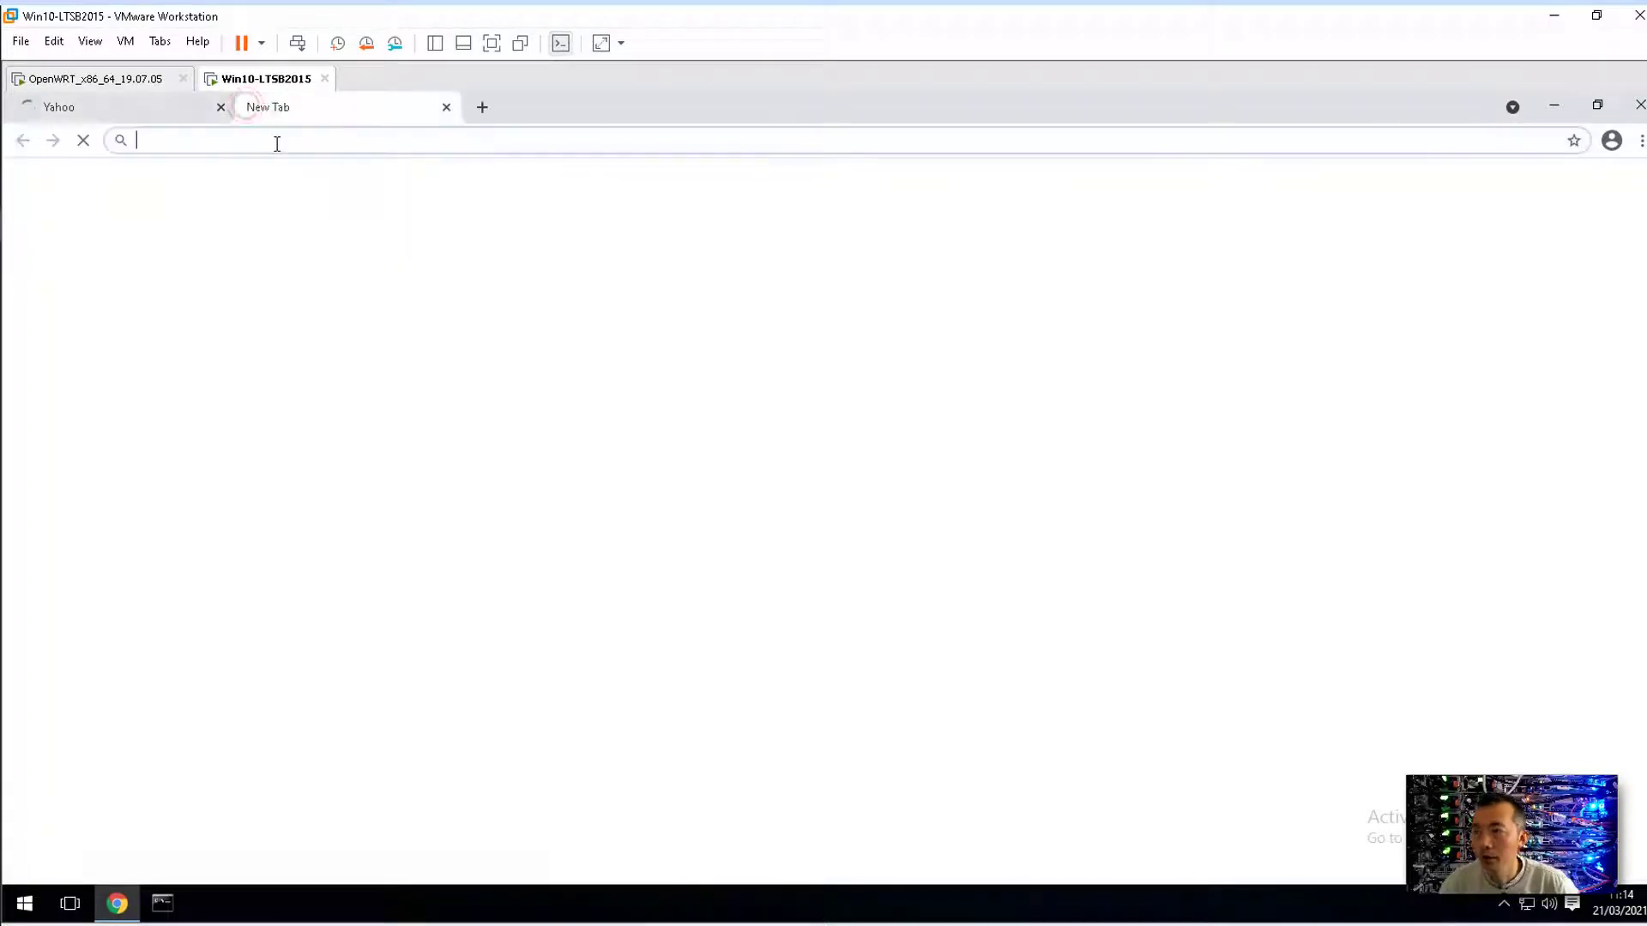
type("www.")
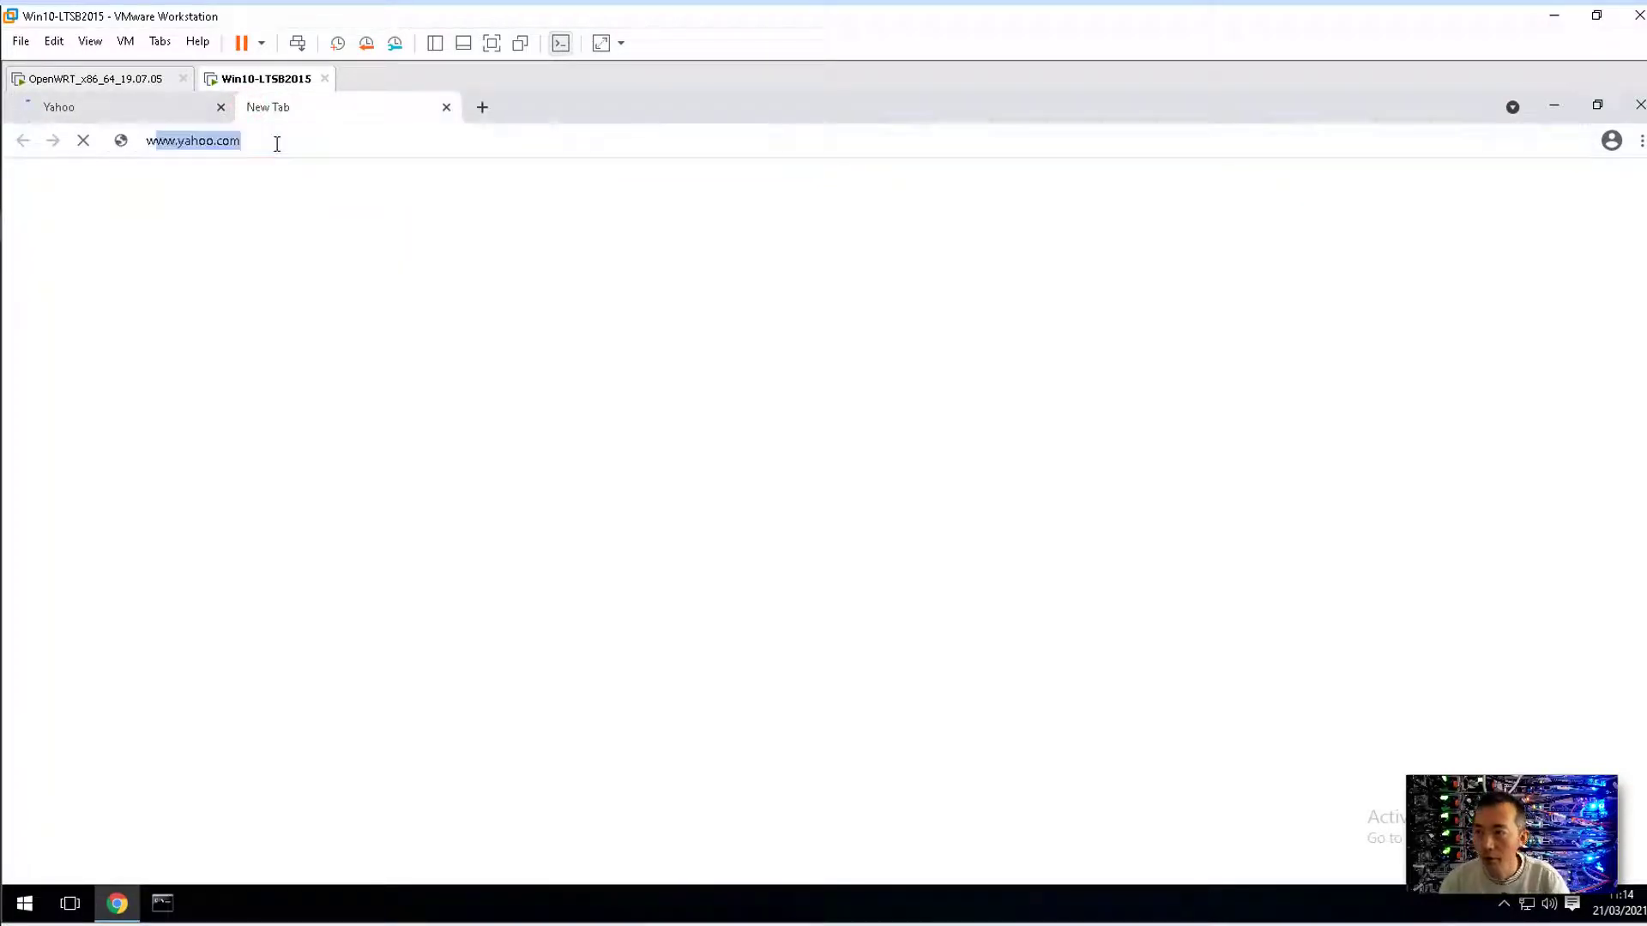
type("51sec.org")
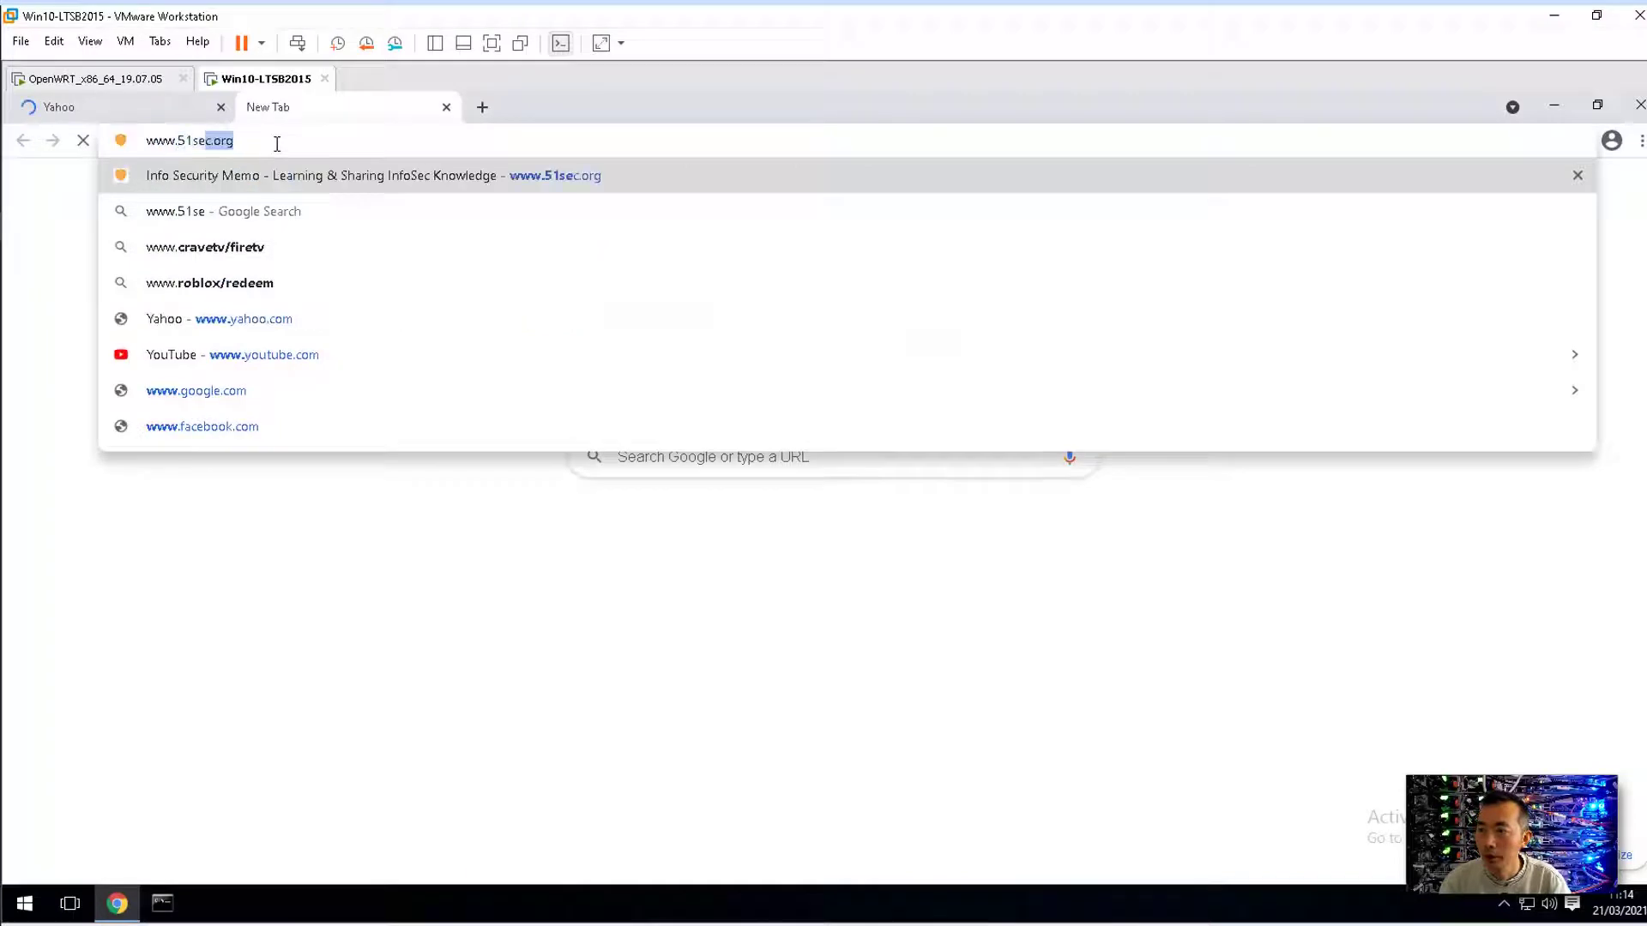
key("Return")
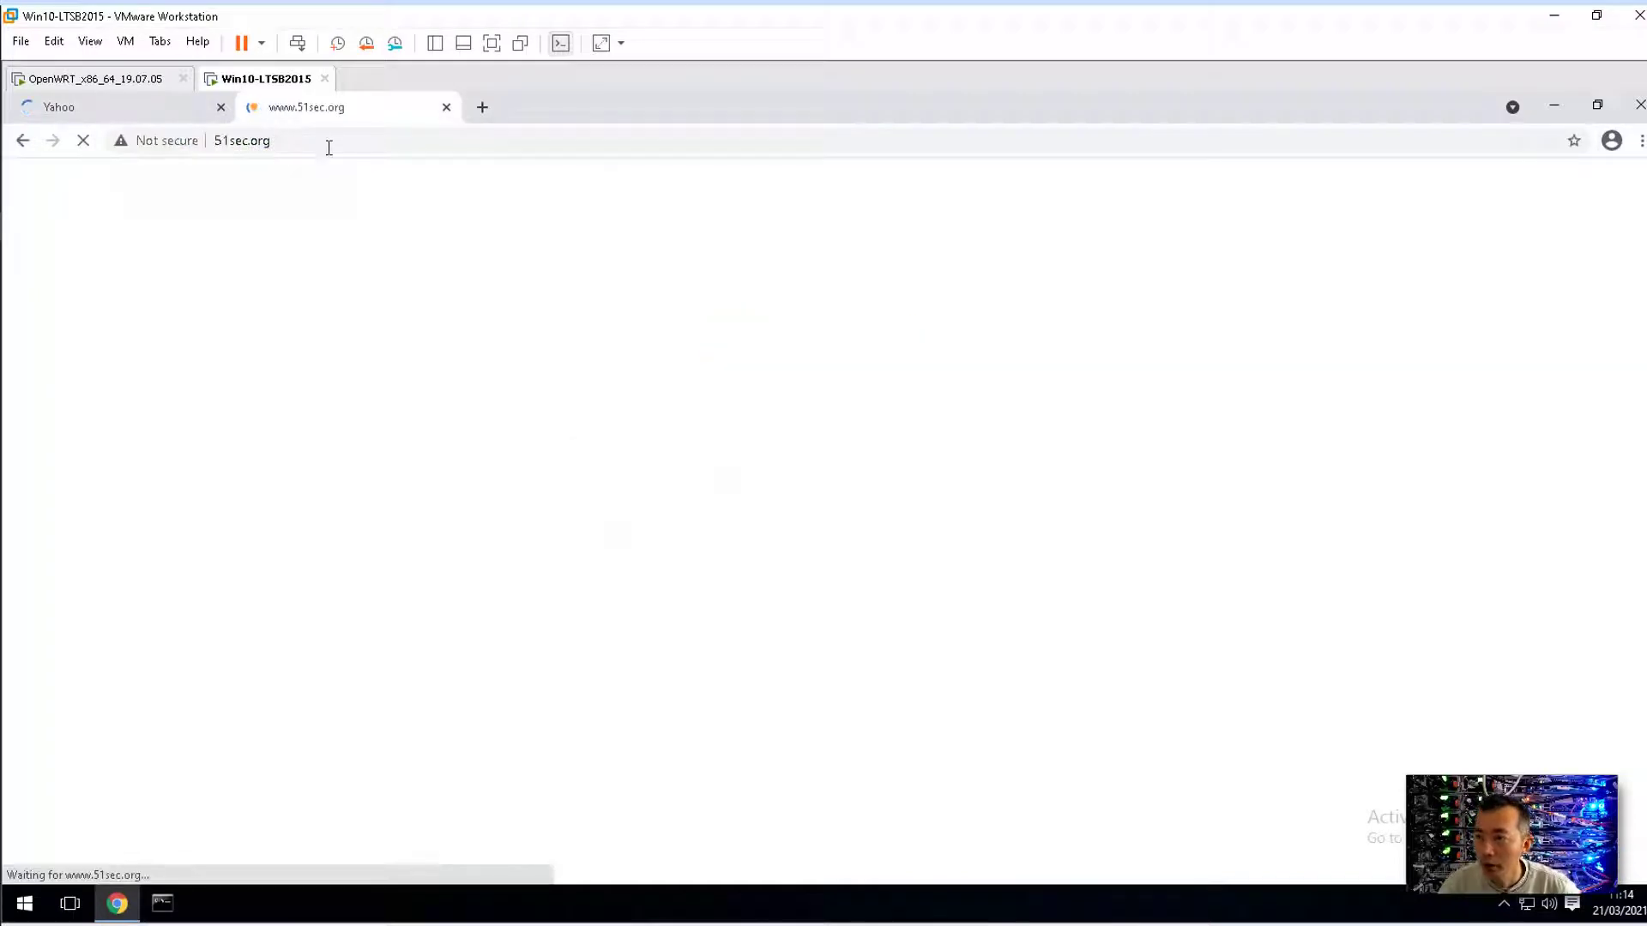
- Check how the Yahoo page is loading, and look through 51sec.org's post list and sidebar for ads
left_click(128, 104)
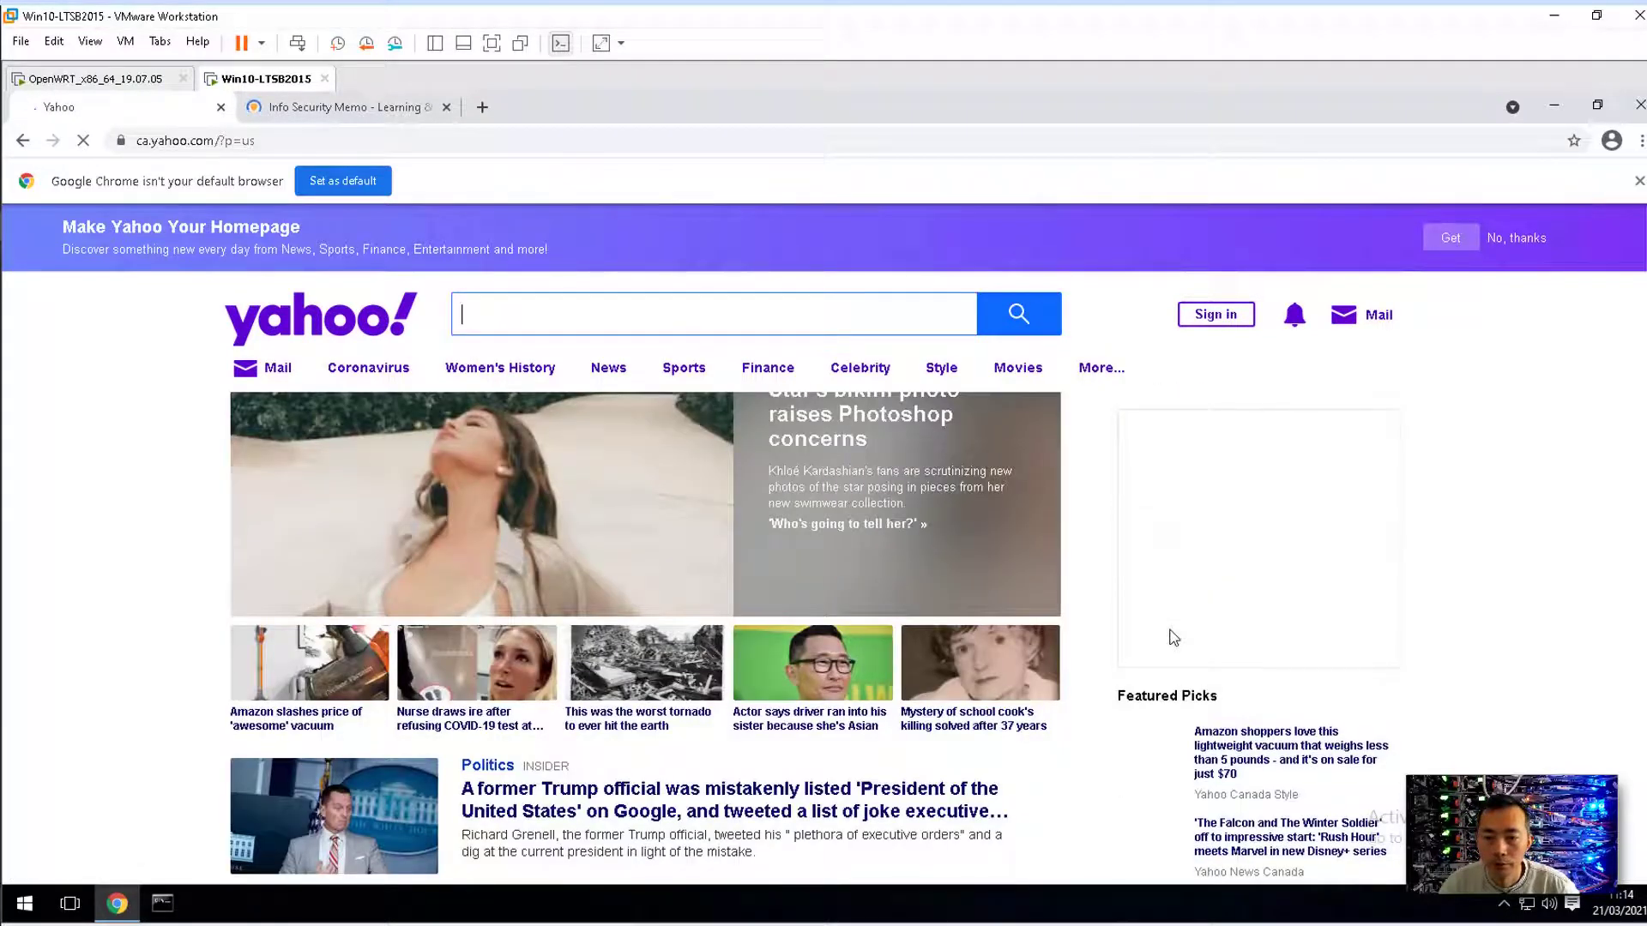
left_click(378, 111)
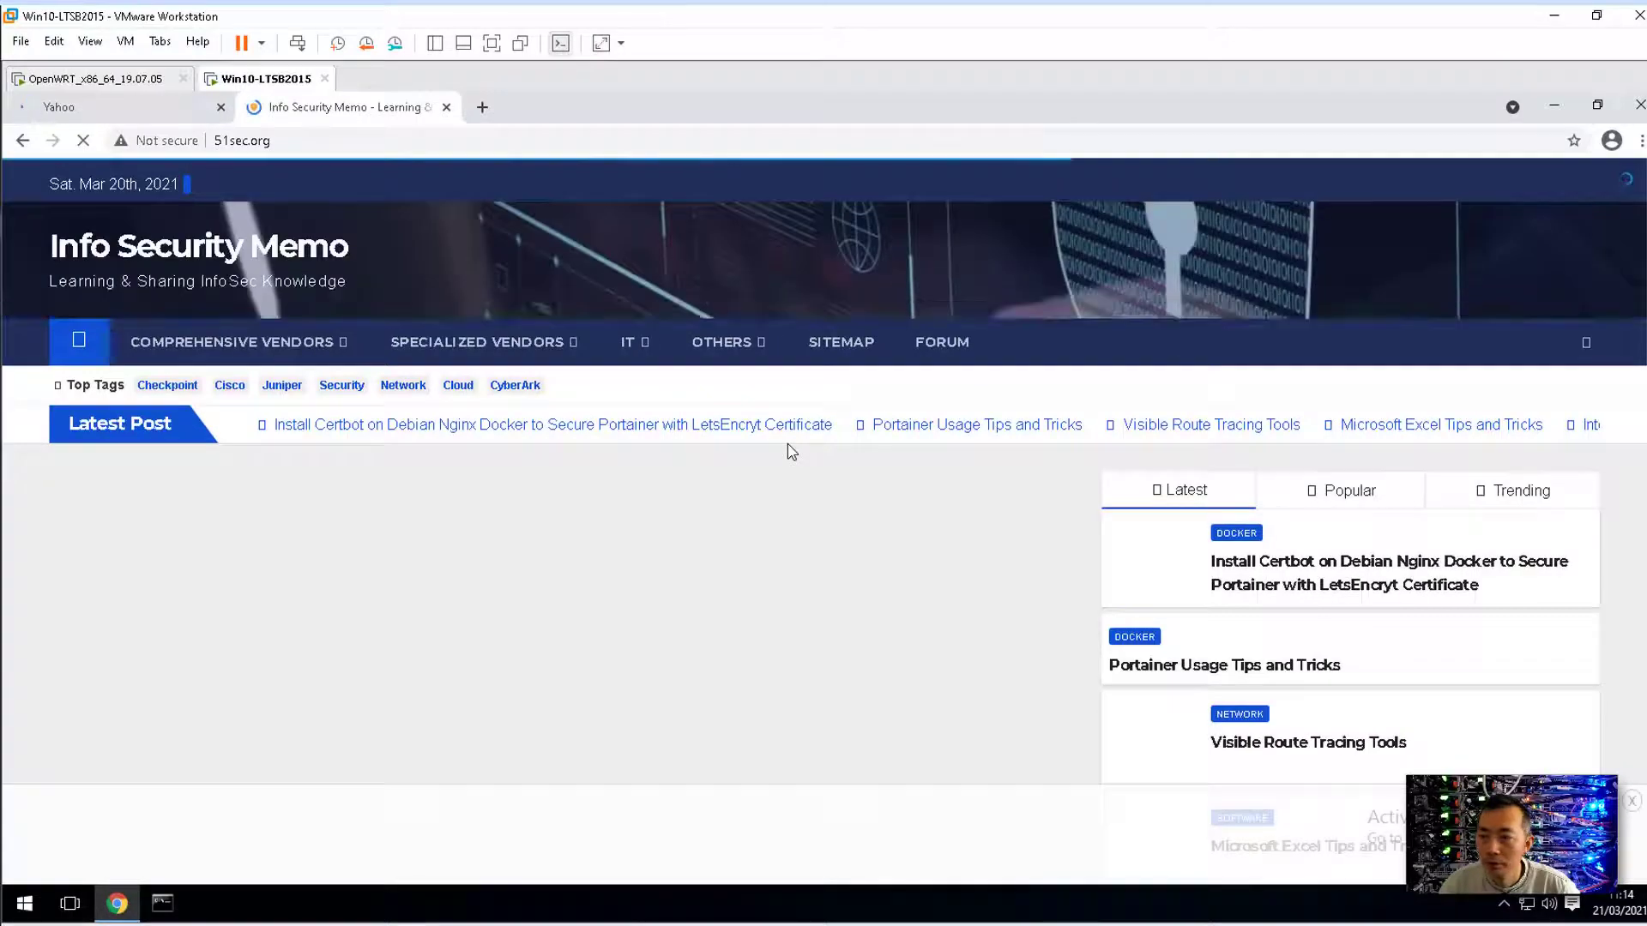
scroll(790, 460, "down", 2)
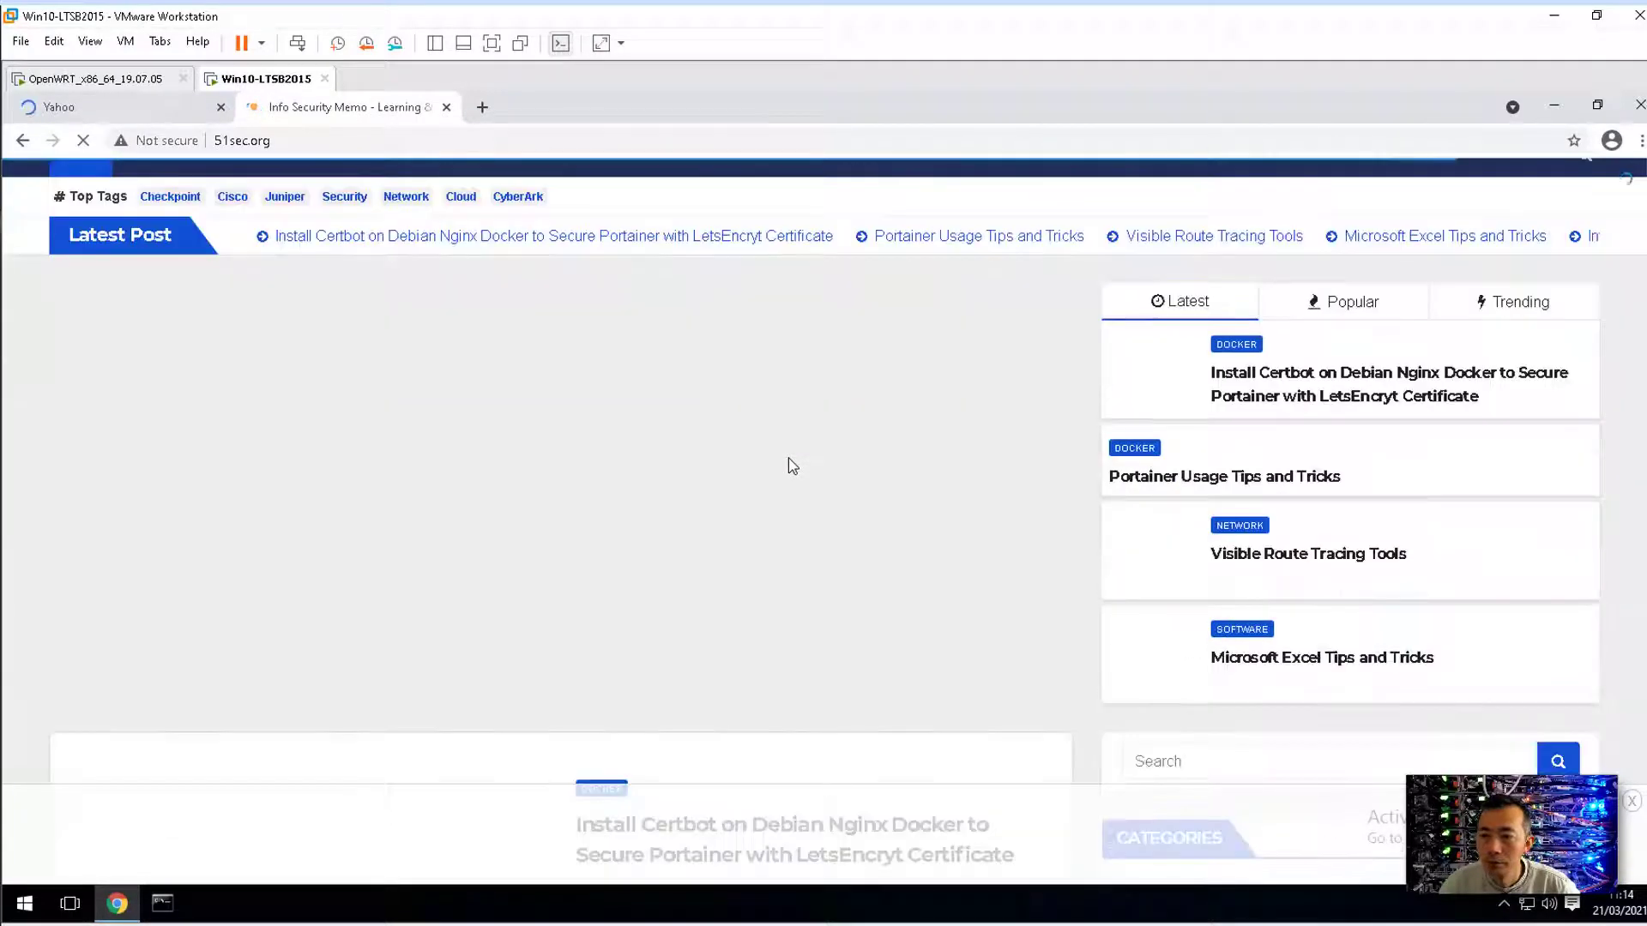
scroll(789, 460, "down", 2)
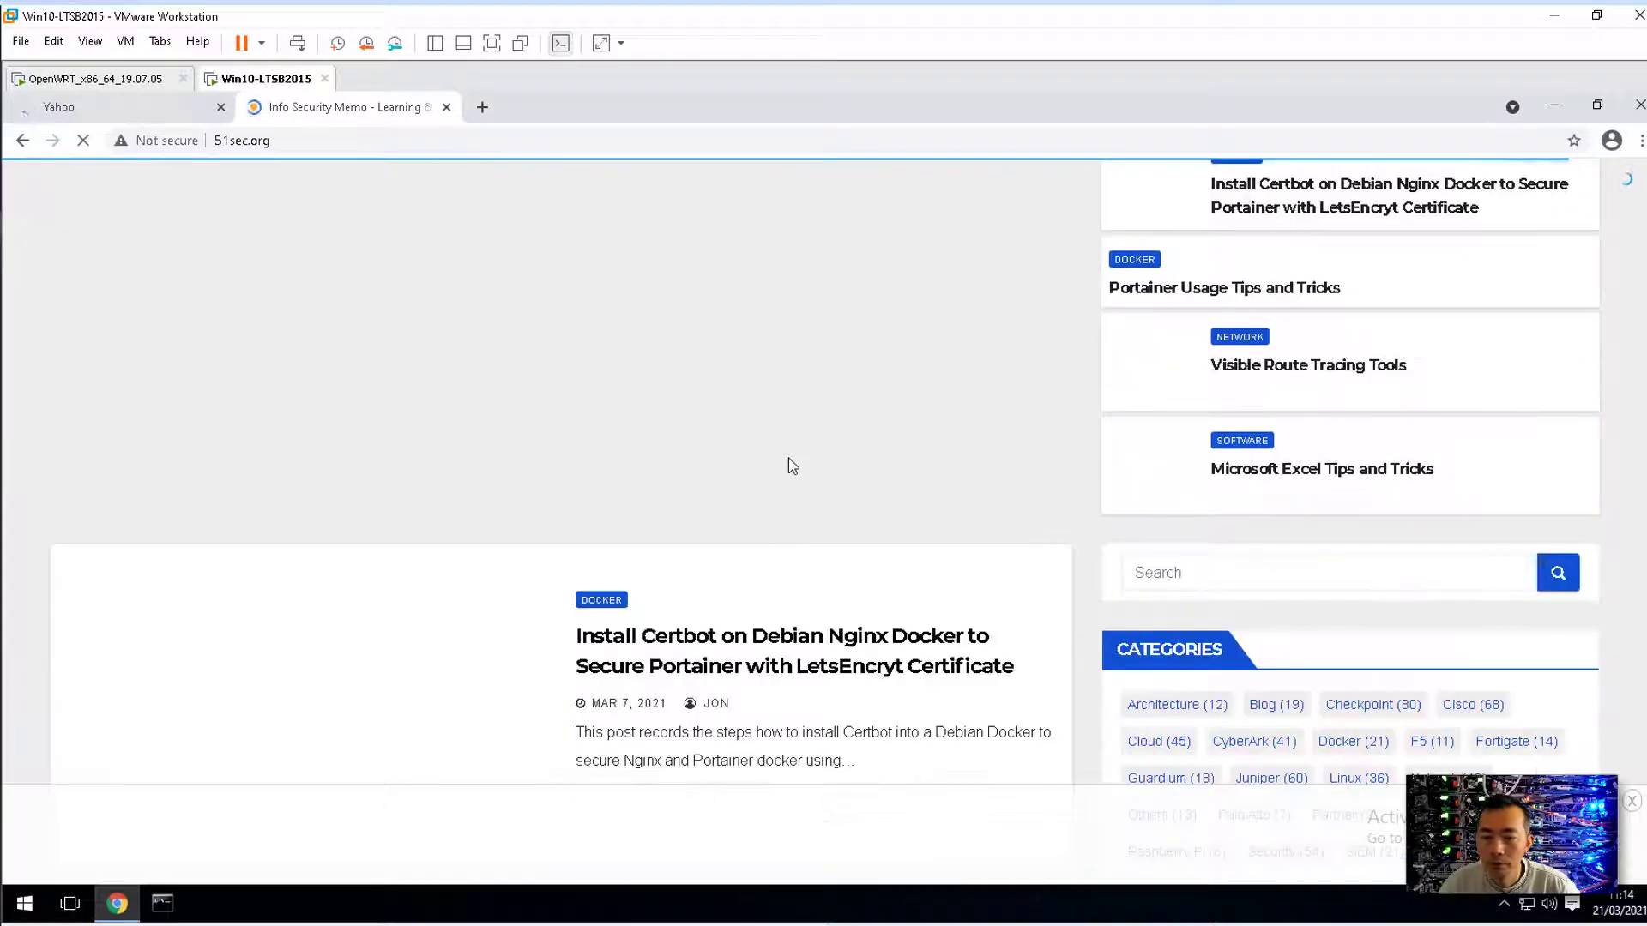
scroll(790, 466, "down", 2)
scroll(790, 464, "down", 2)
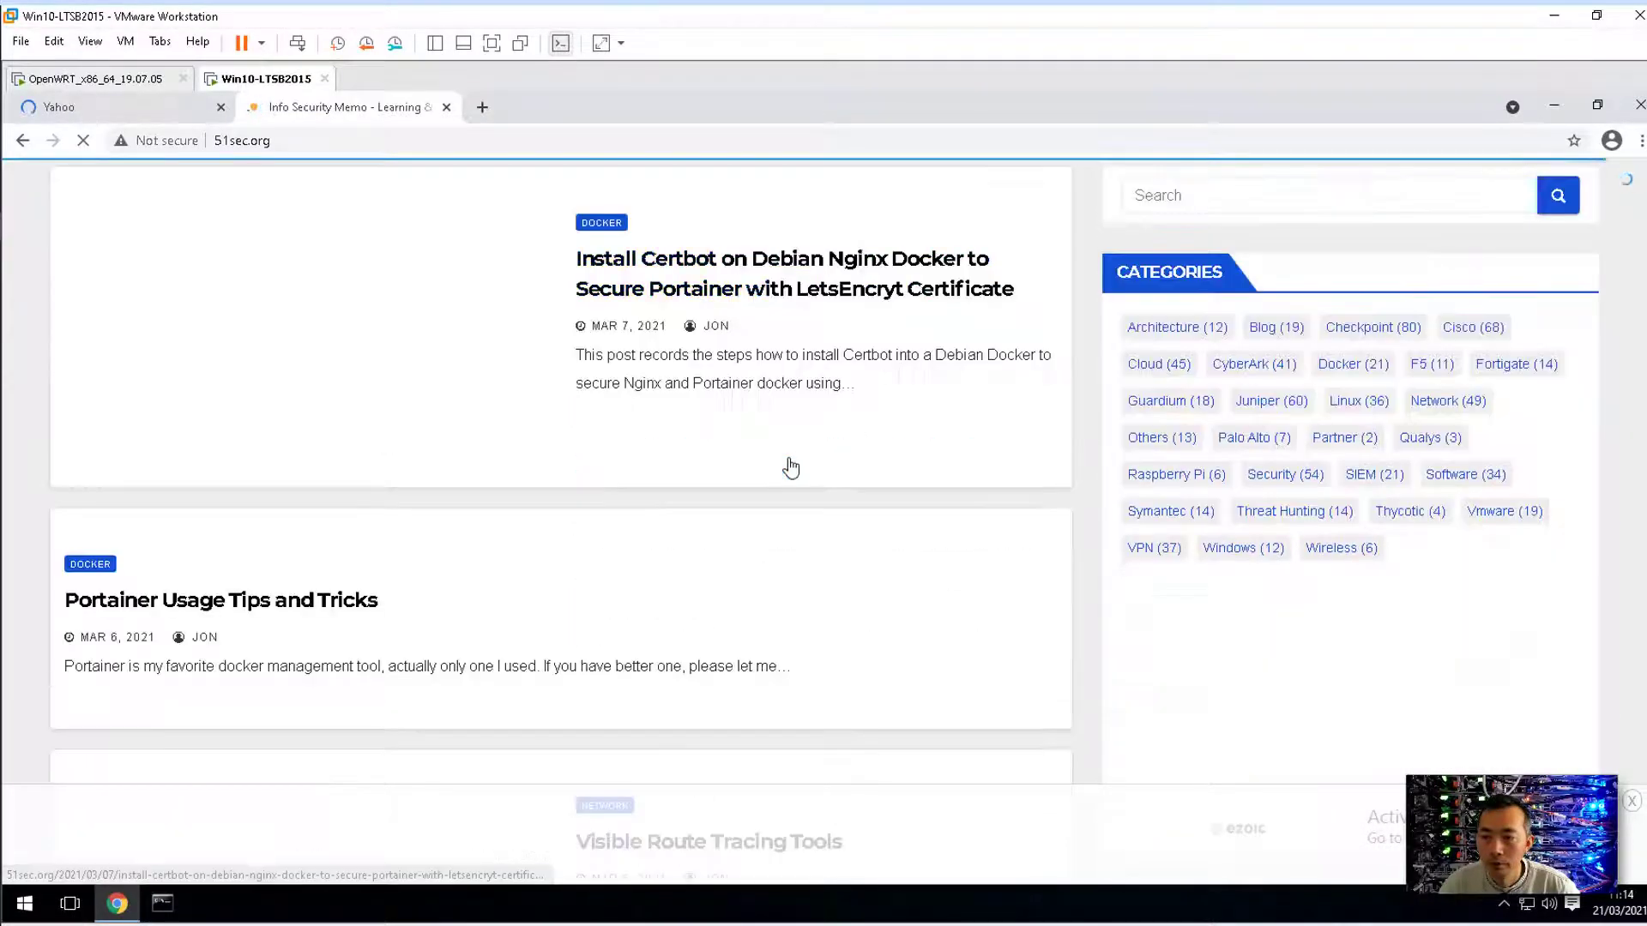
scroll(790, 465, "down", 2)
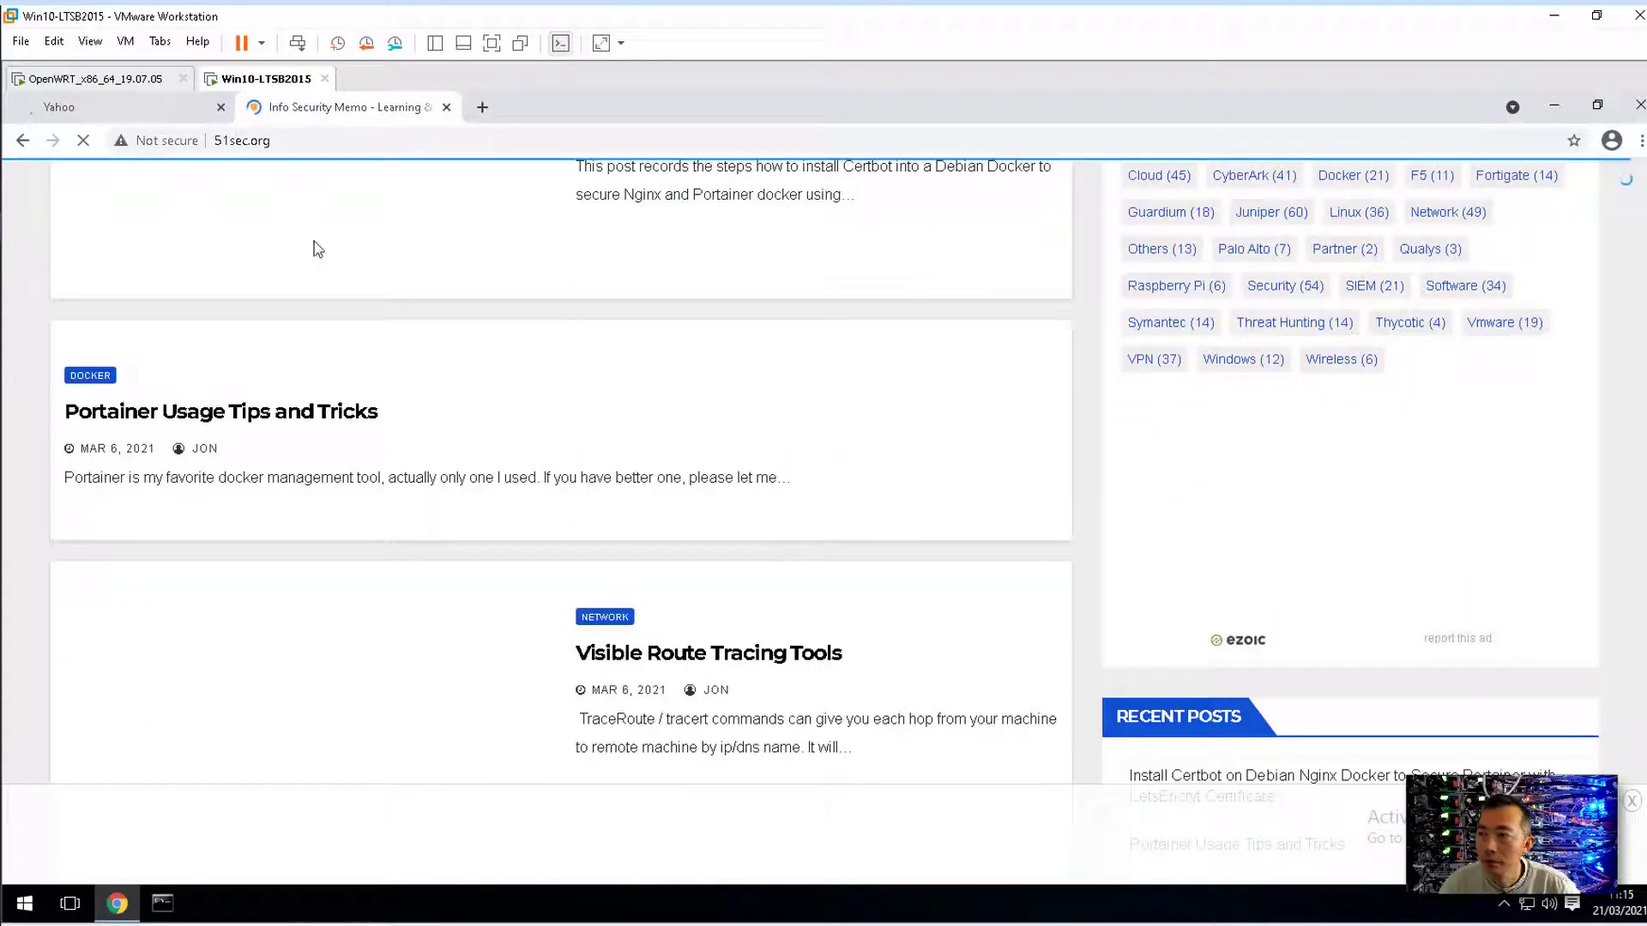
- Examine the Yahoo home page's sidebar ad area and news feed to see which ads are blocked
left_click(149, 112)
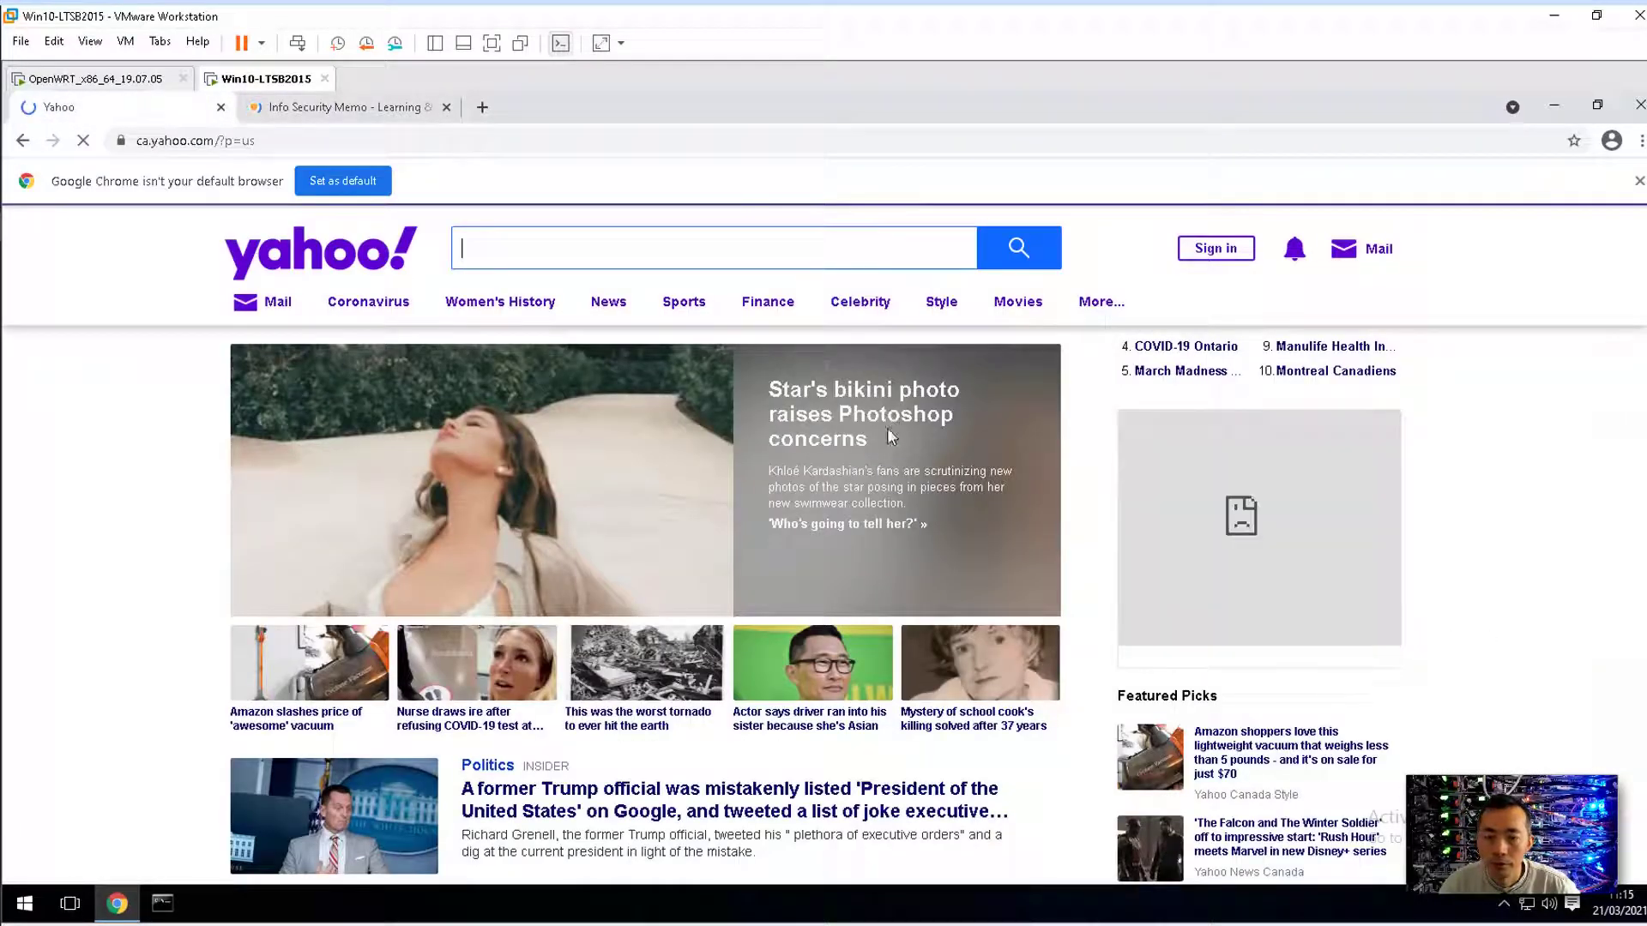
scroll(1227, 447, "down", 3)
scroll(1200, 439, "up", 3)
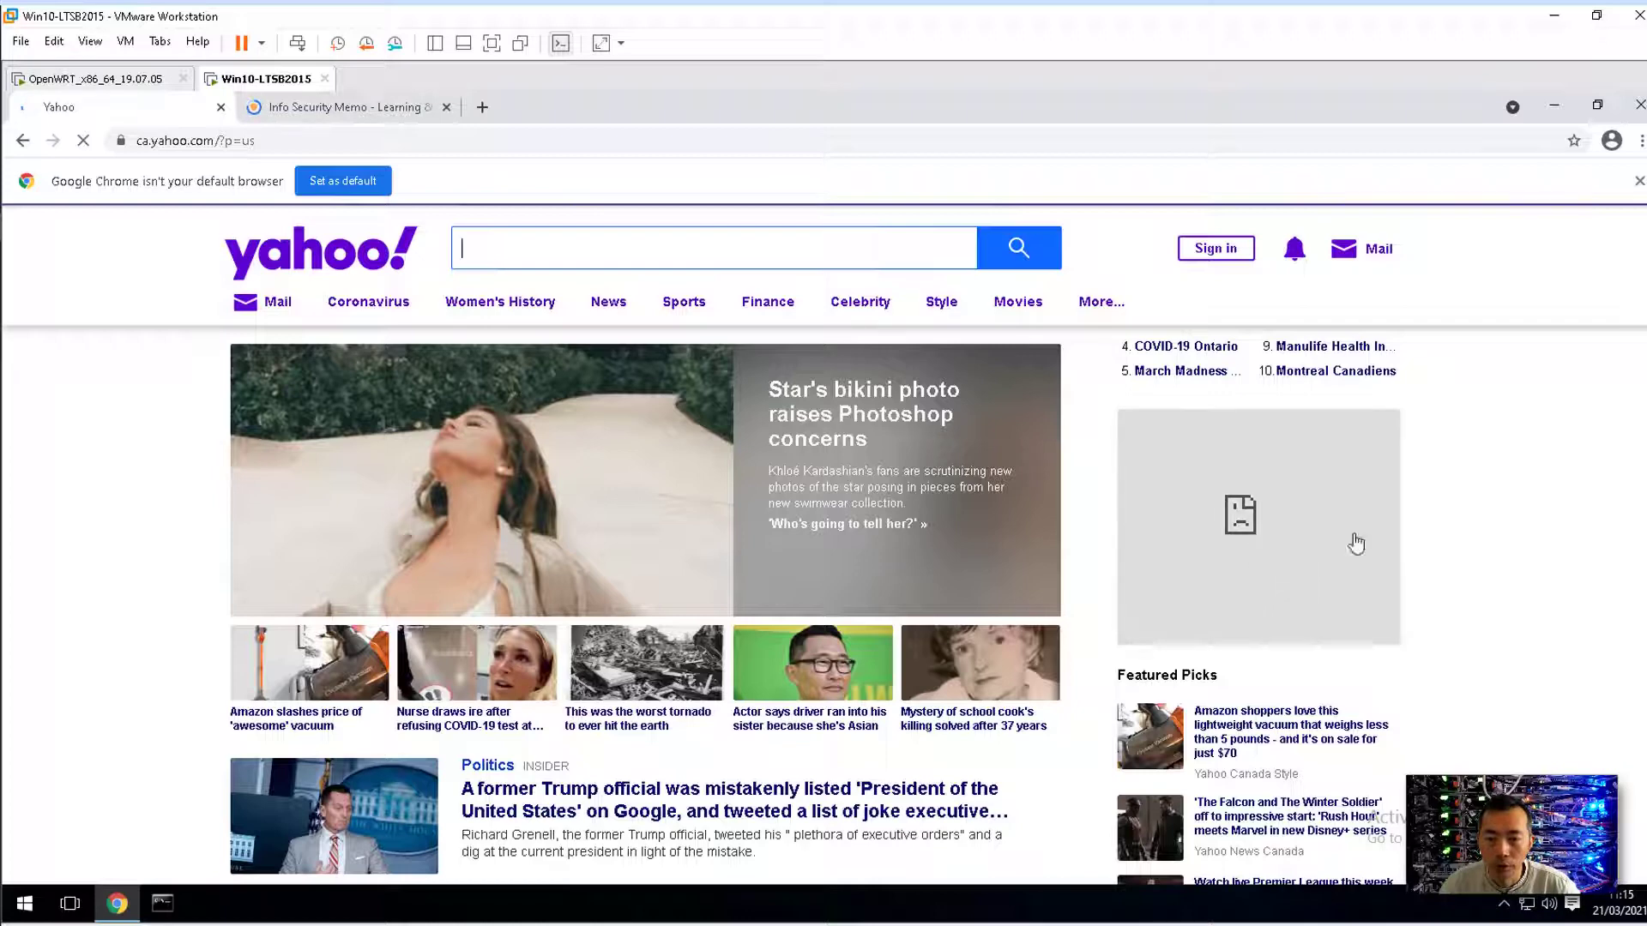
scroll(1432, 525, "down", 3)
scroll(1438, 525, "down", 3)
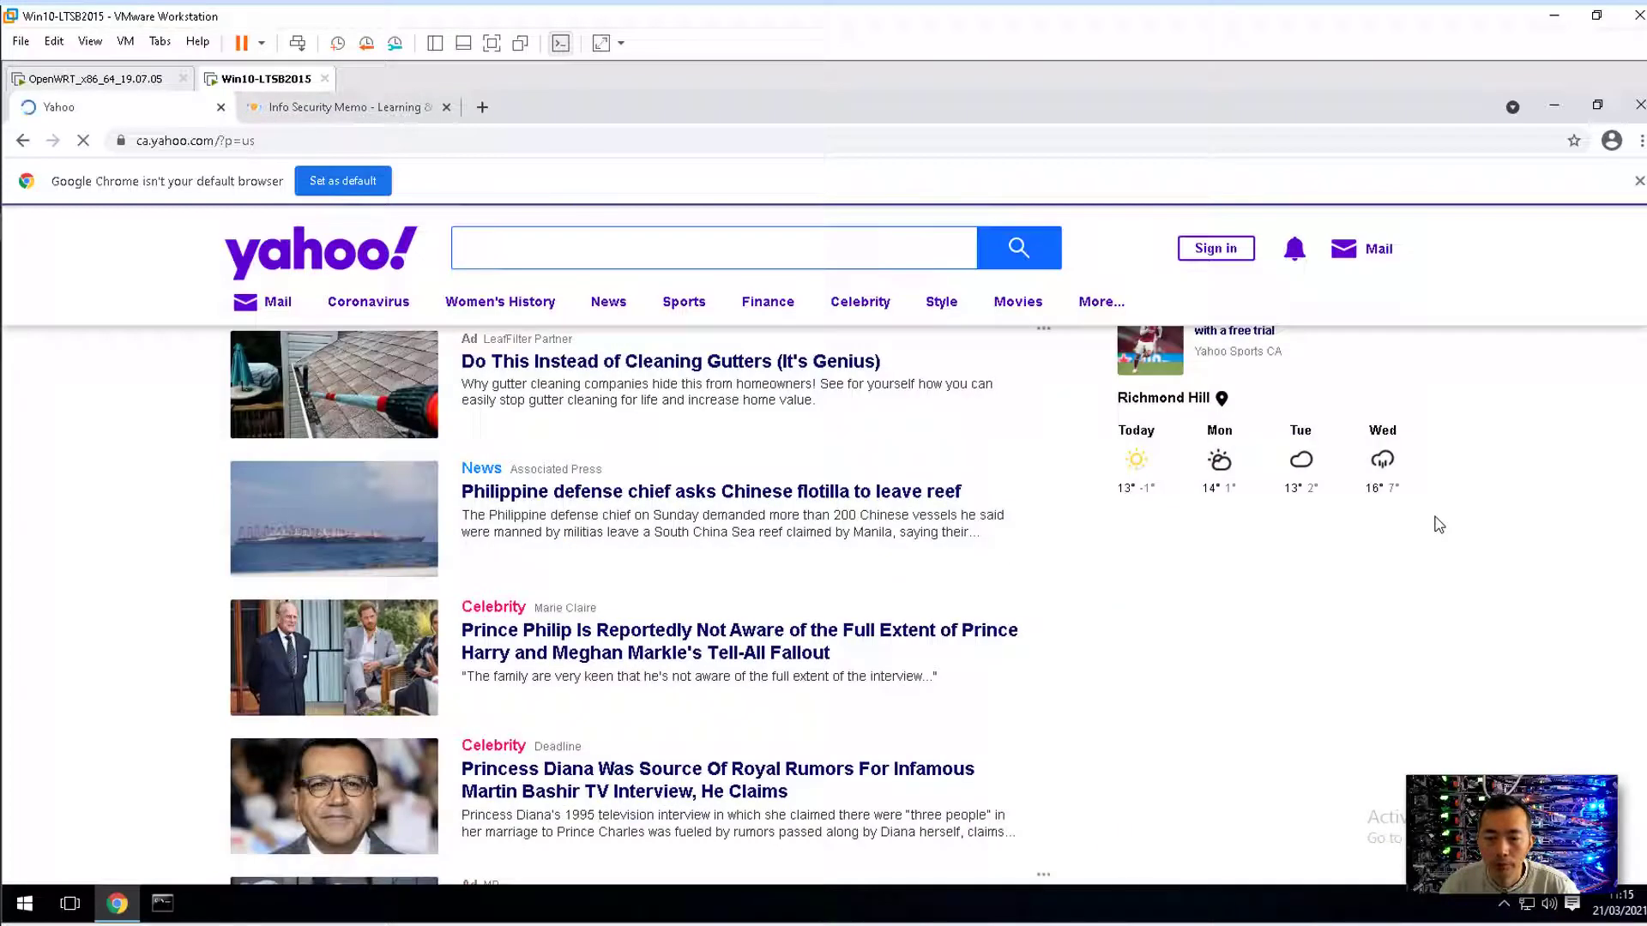
scroll(1209, 614, "down", 4)
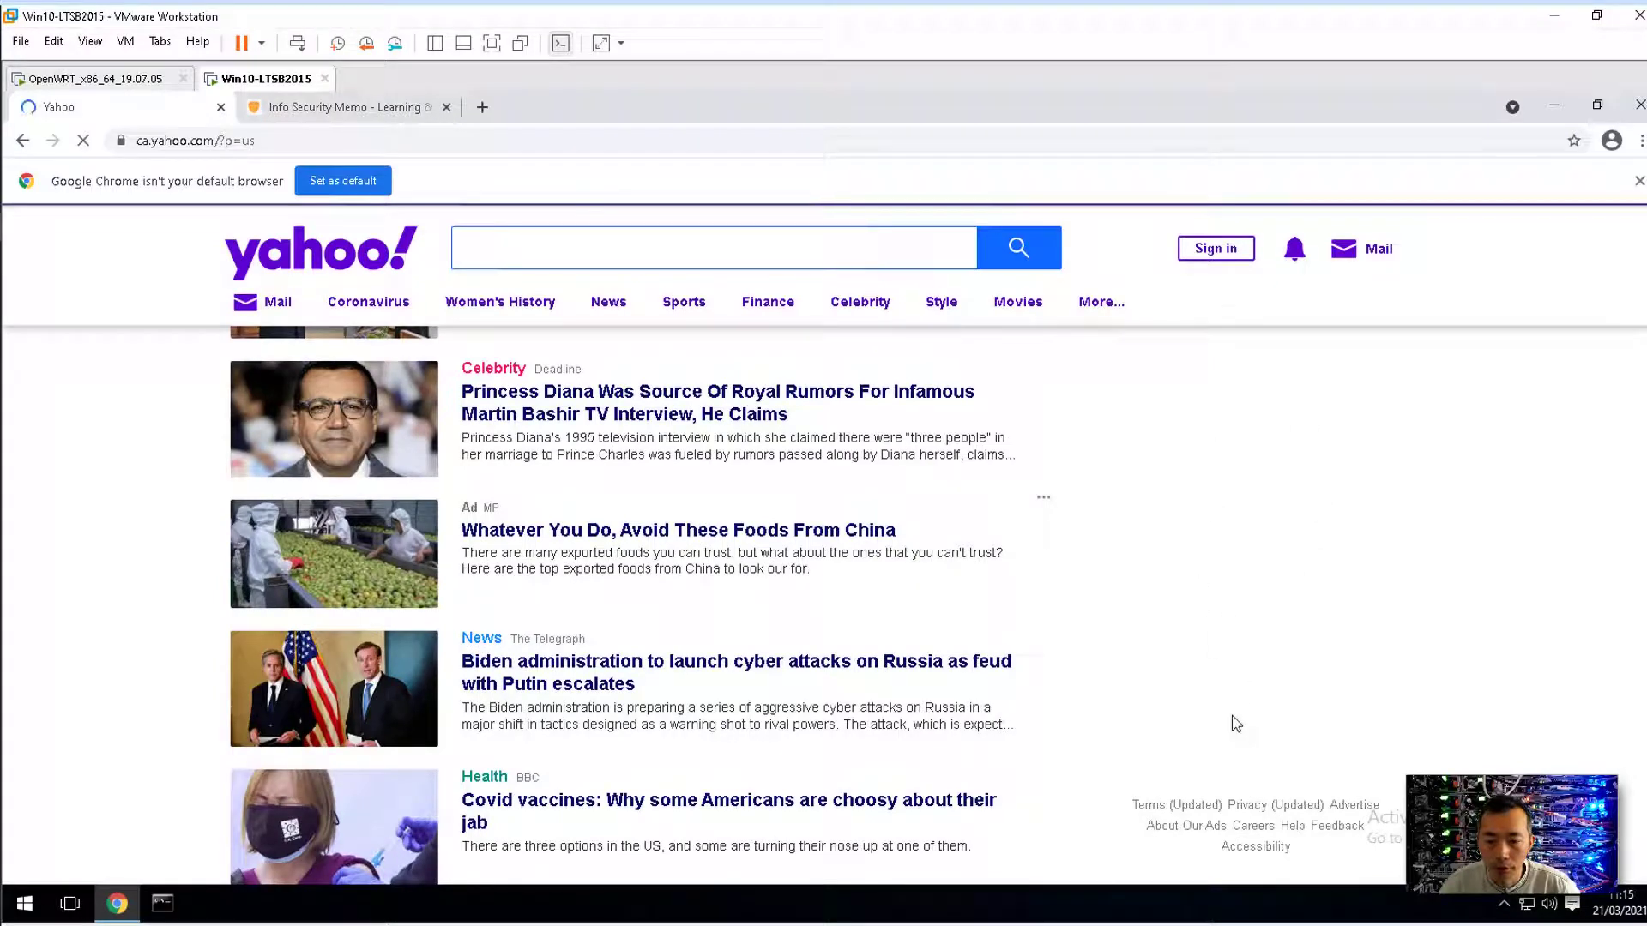
scroll(1254, 755, "down", 2)
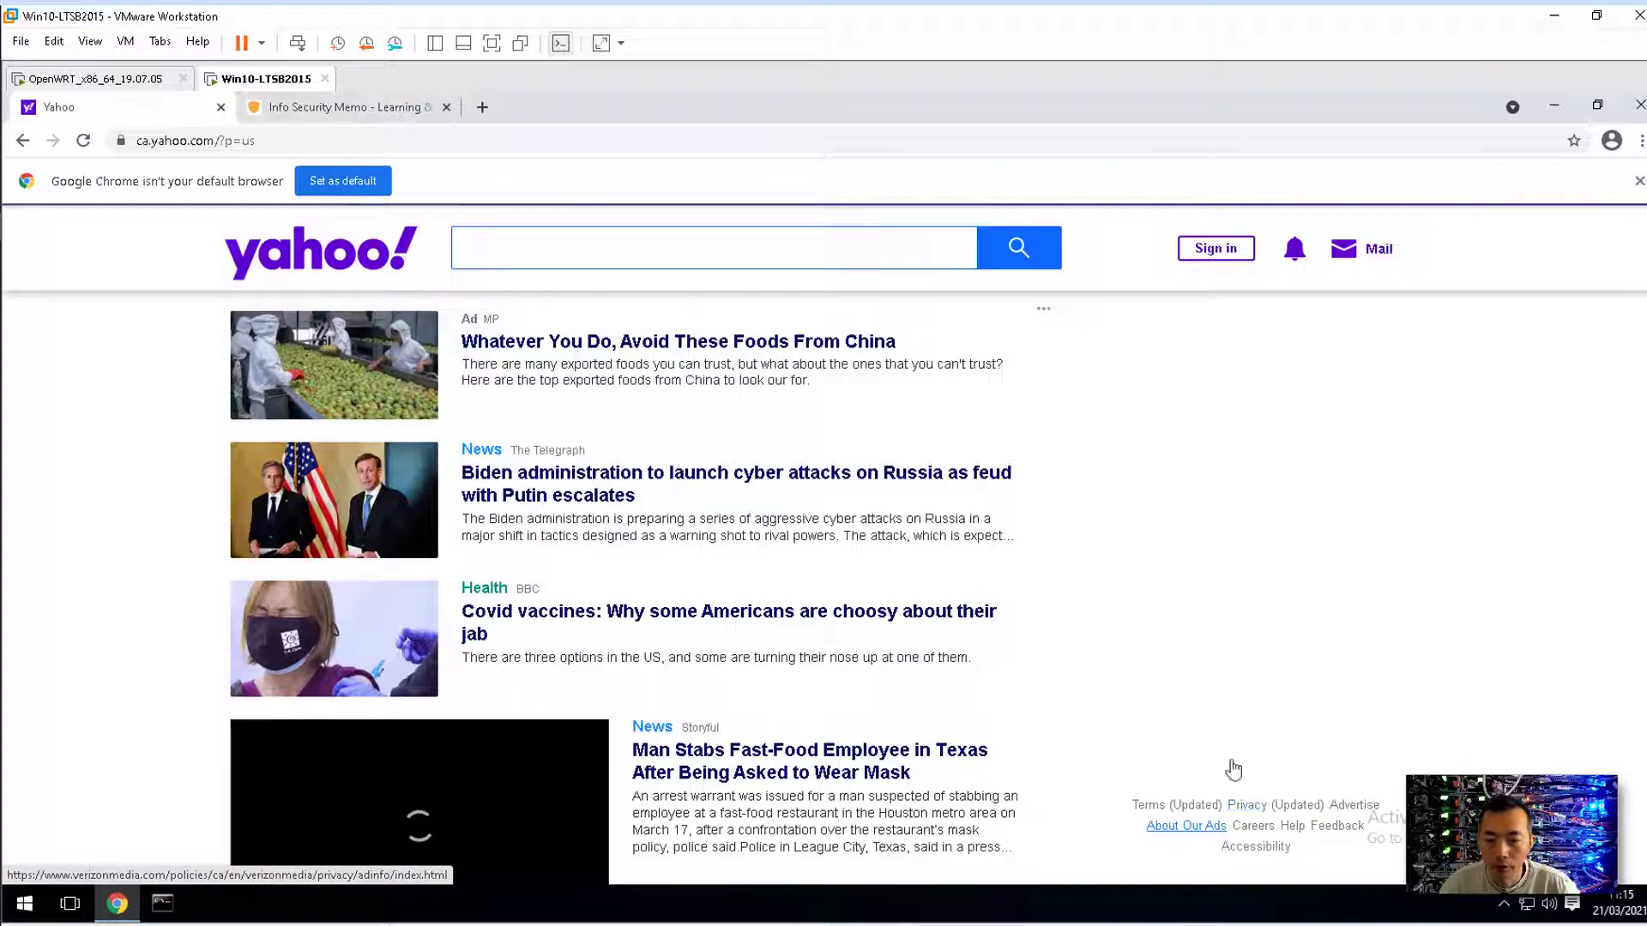
scroll(1068, 488, "down", 7)
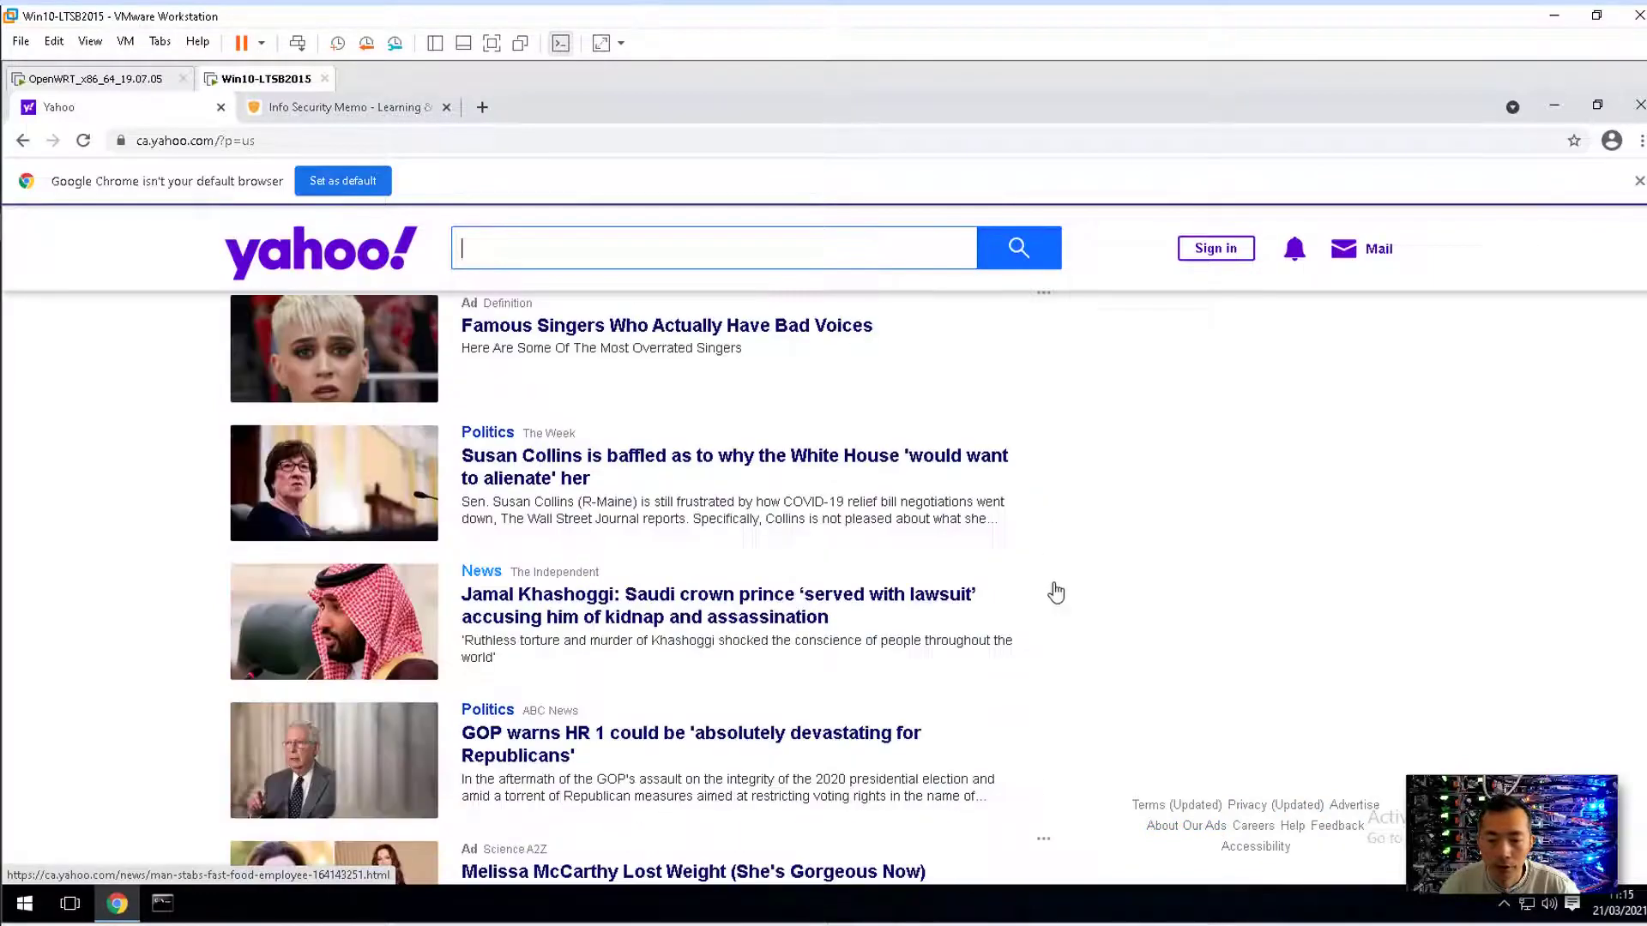
scroll(1062, 654, "down", 4)
scroll(1046, 644, "down", 7)
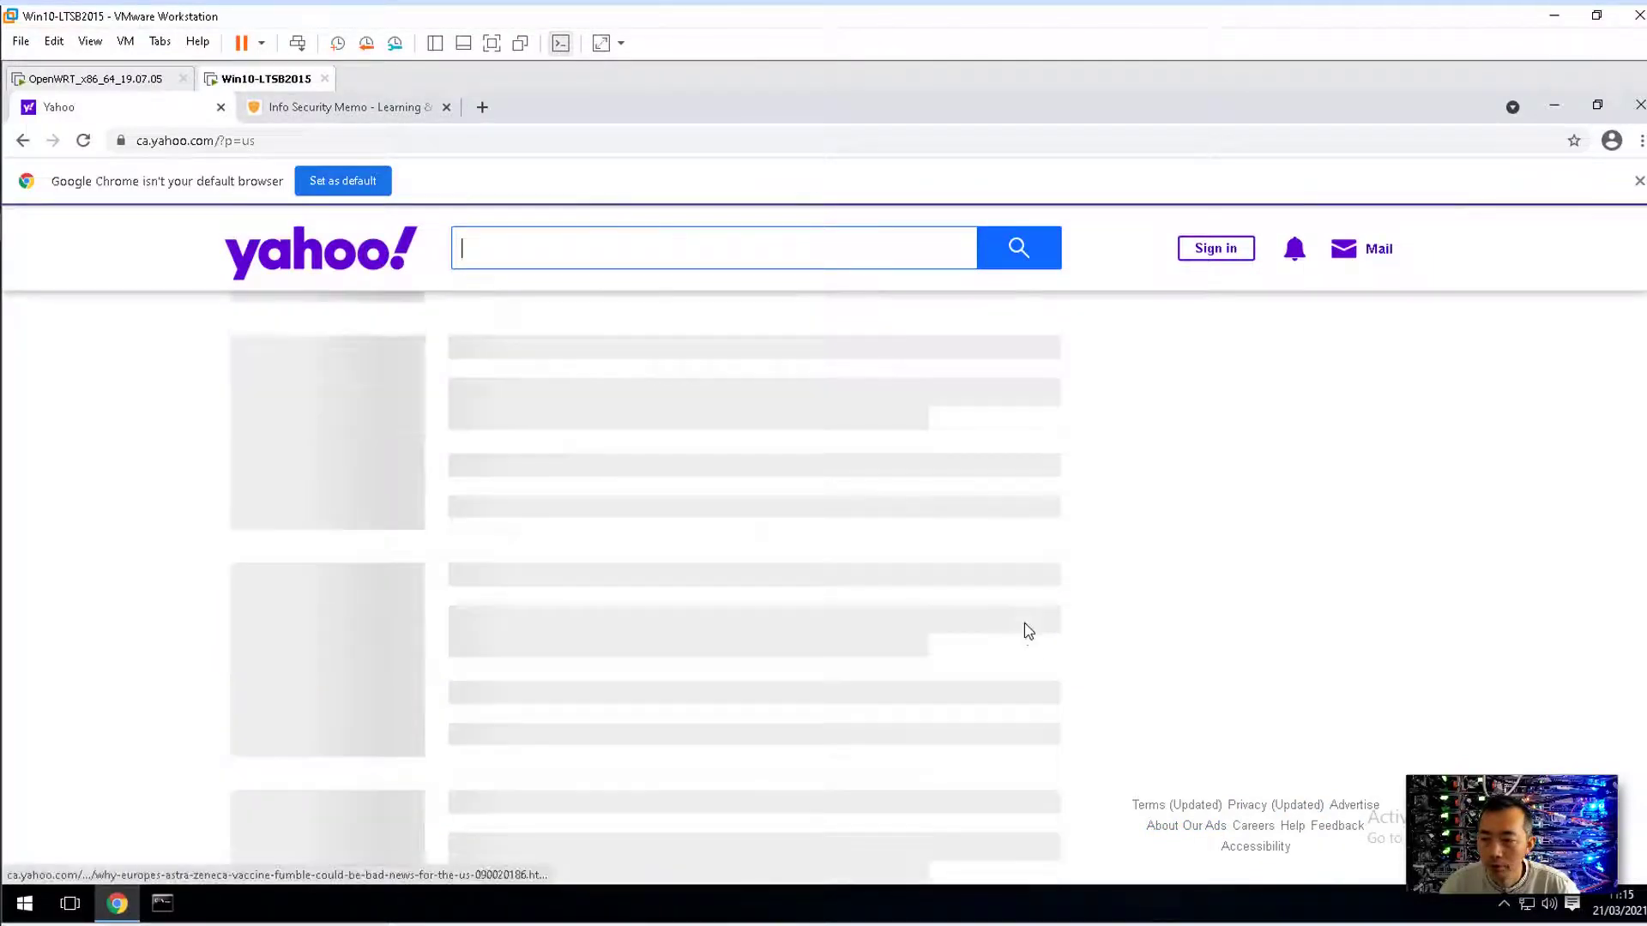
scroll(780, 562, "down", 10)
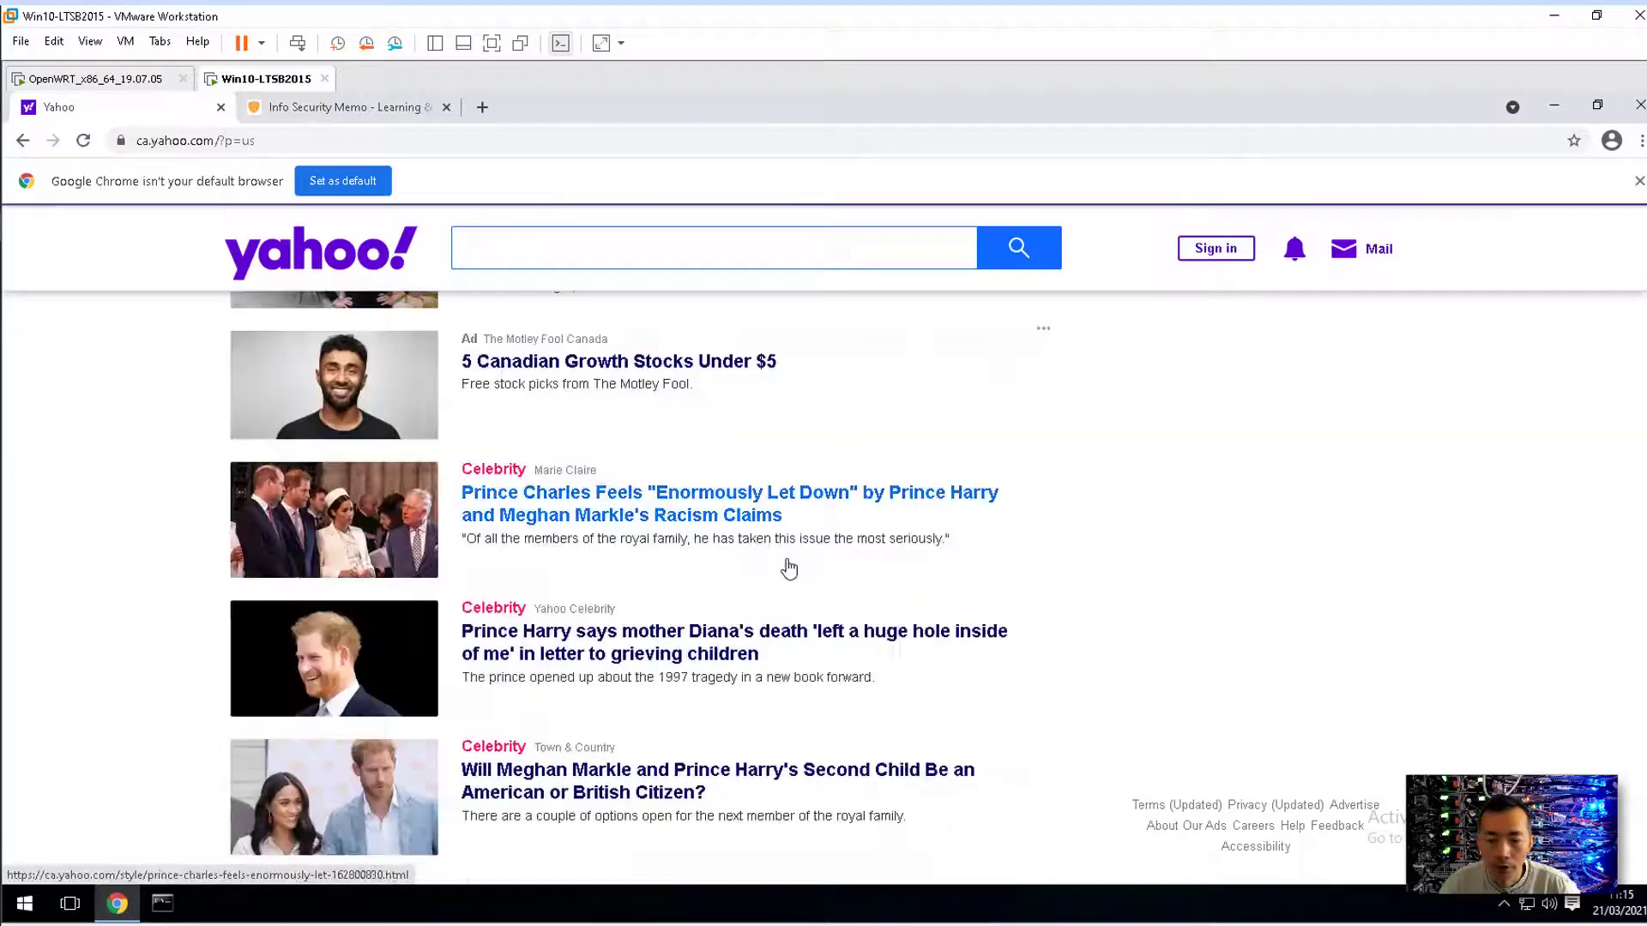
scroll(1128, 523, "down", 4)
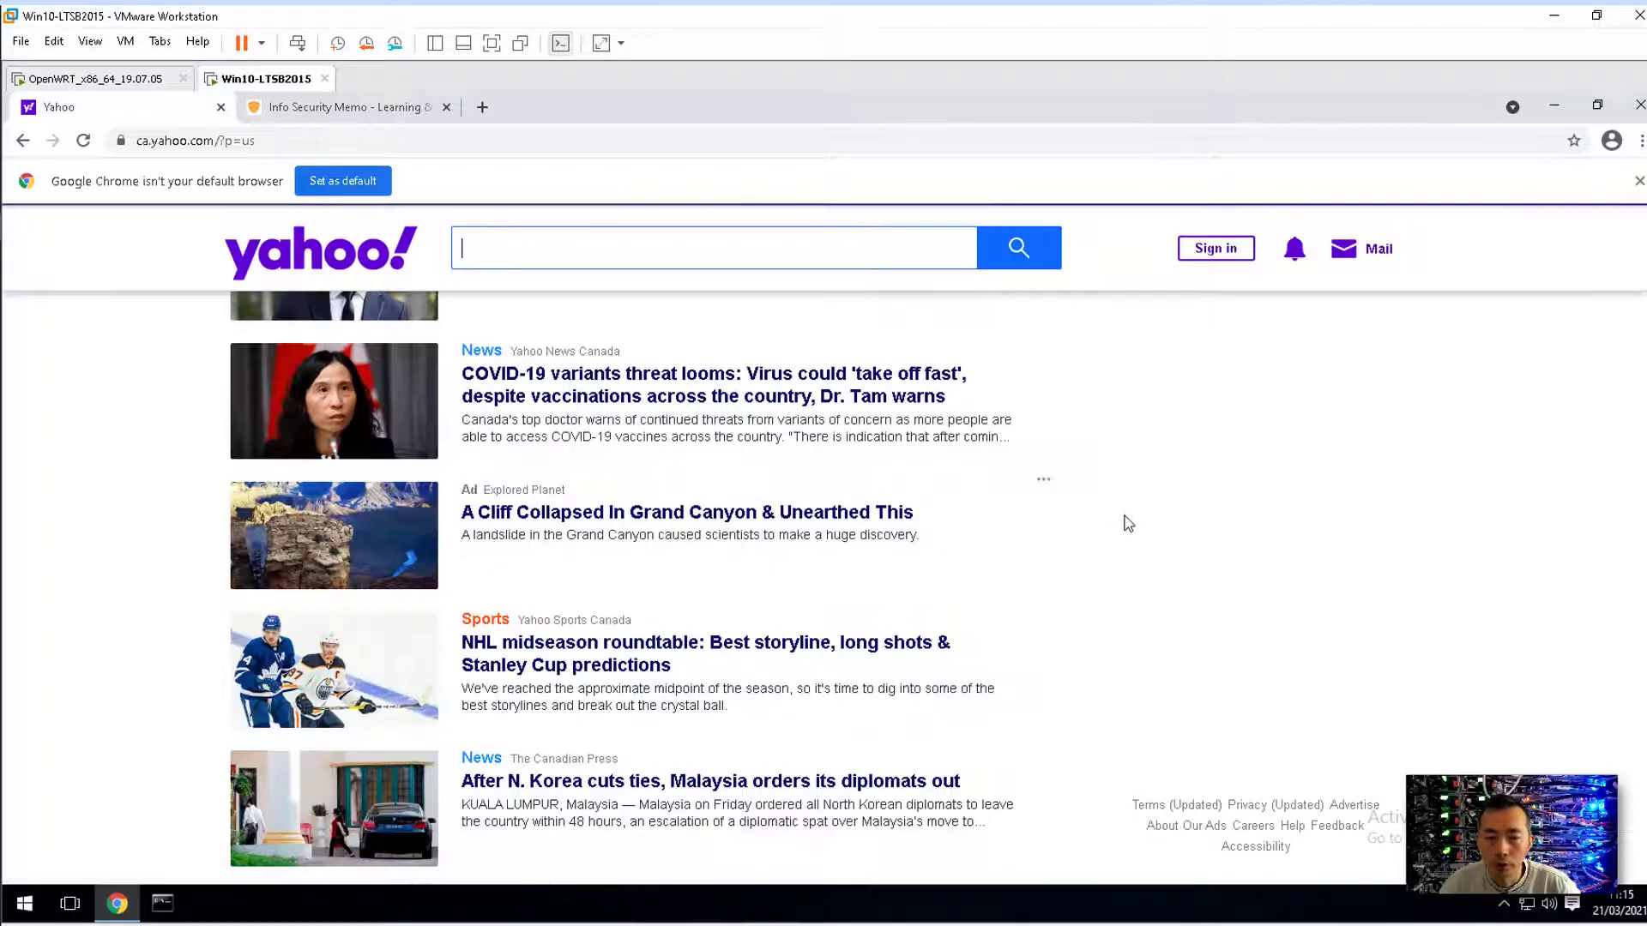
scroll(717, 264, "down", 3)
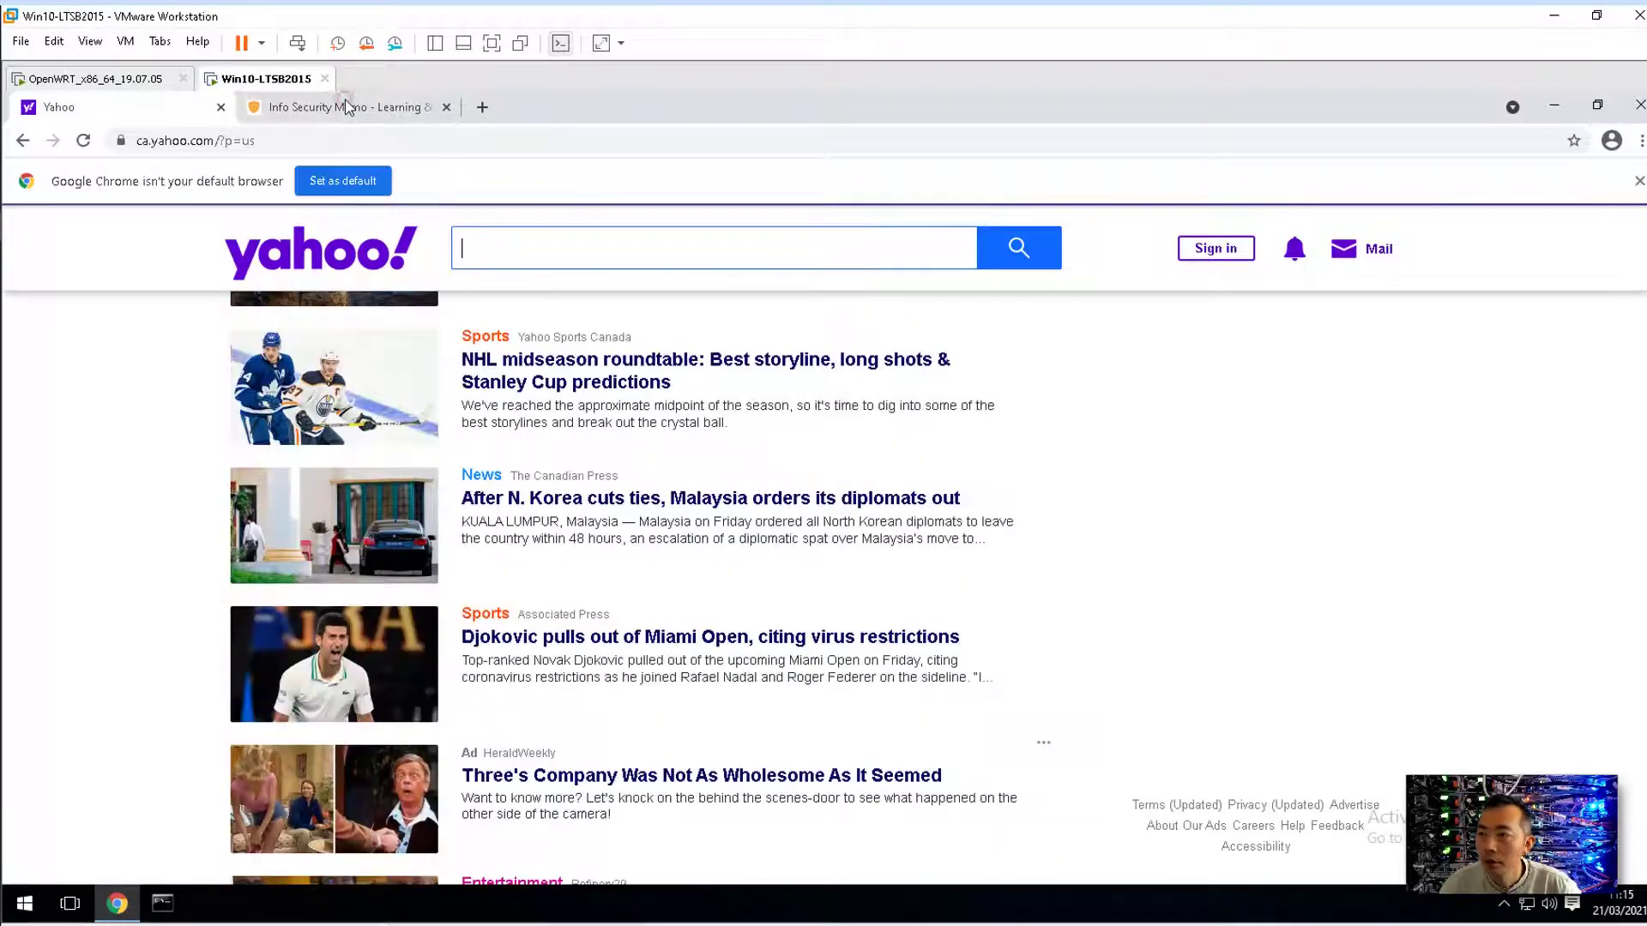
- Examine the ad spaces in the 51sec.org sidebar and between its posts, from the featured post down to Linux Tips and Tricks
left_click(350, 109)
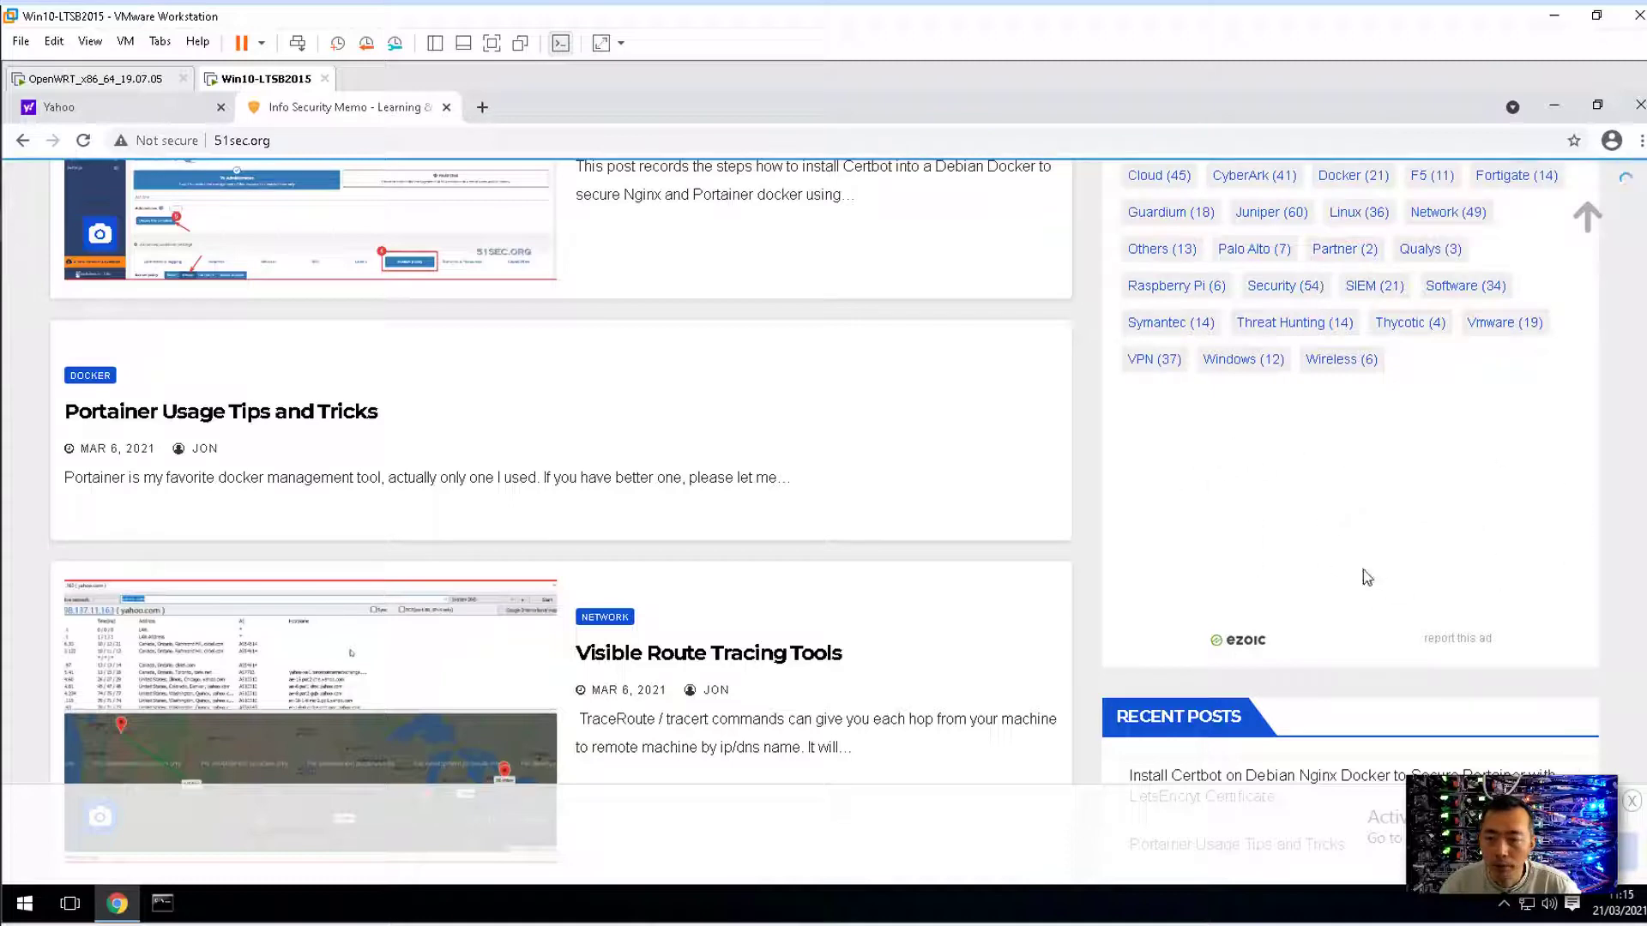
scroll(1303, 487, "up", 6)
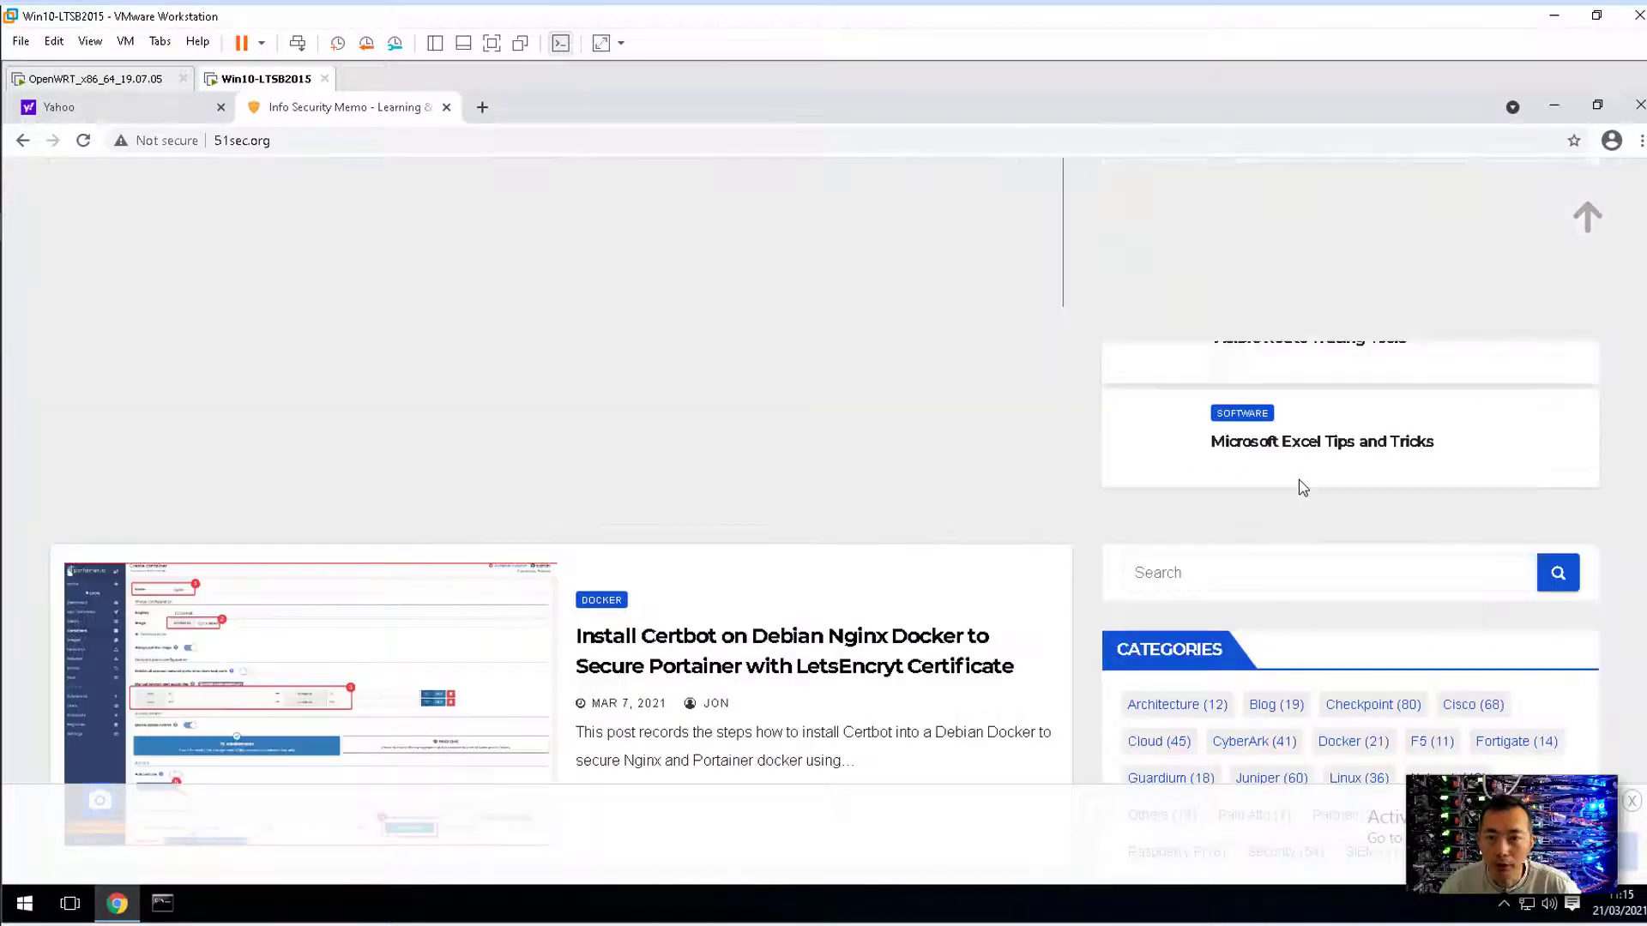
scroll(1319, 510, "up", 2)
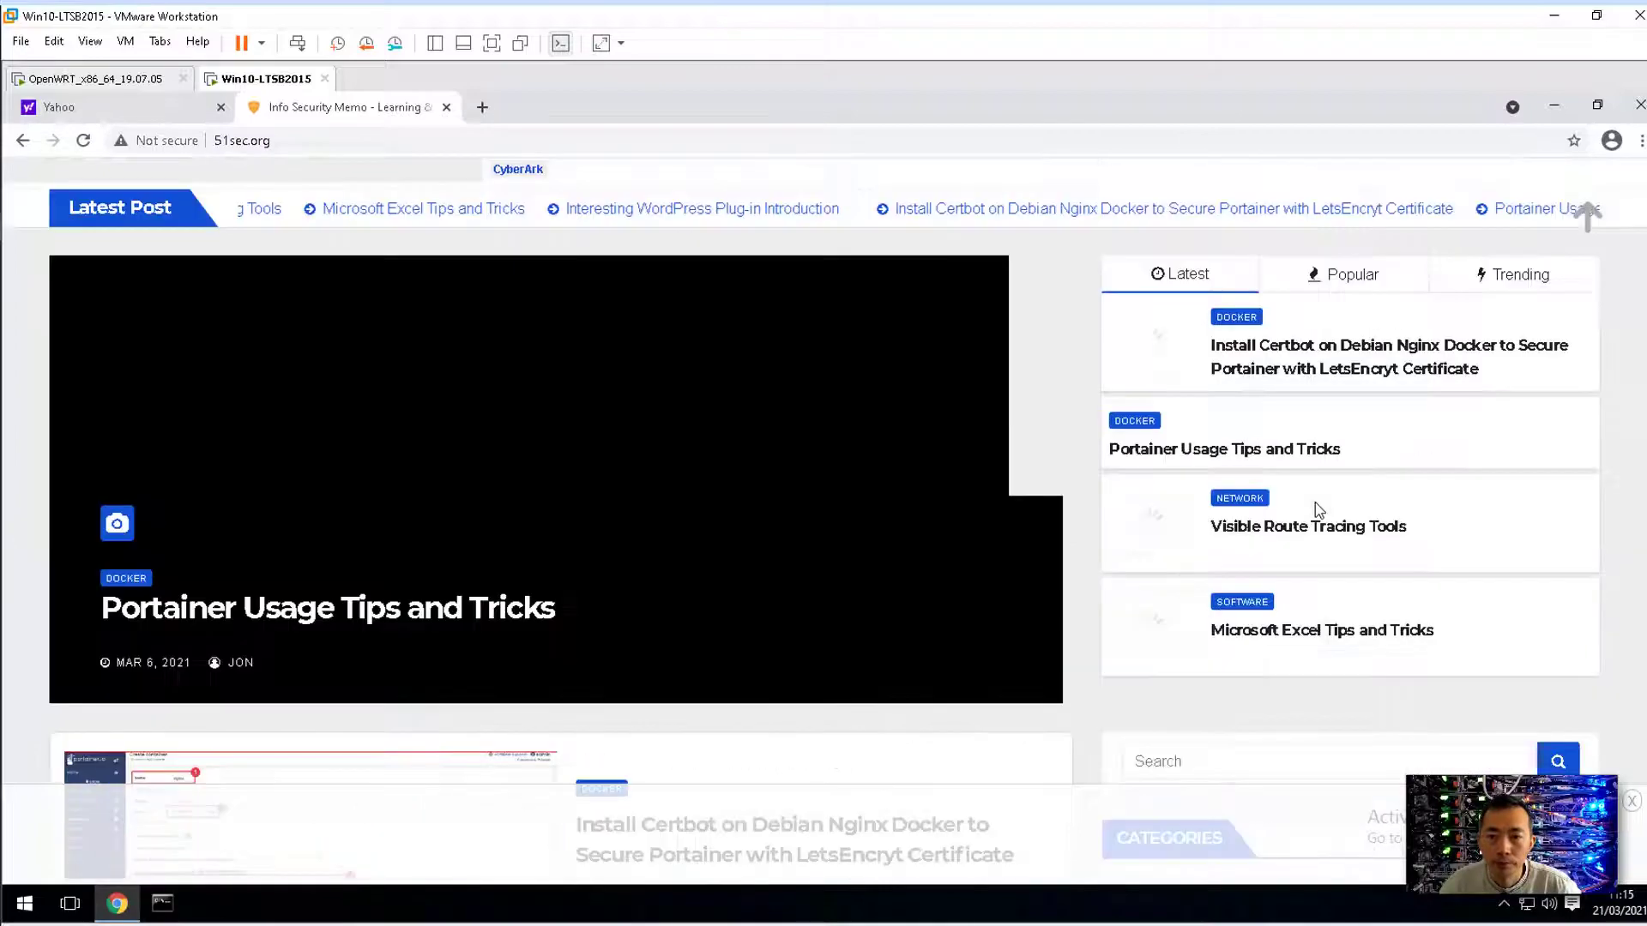
scroll(1301, 329, "down", 10)
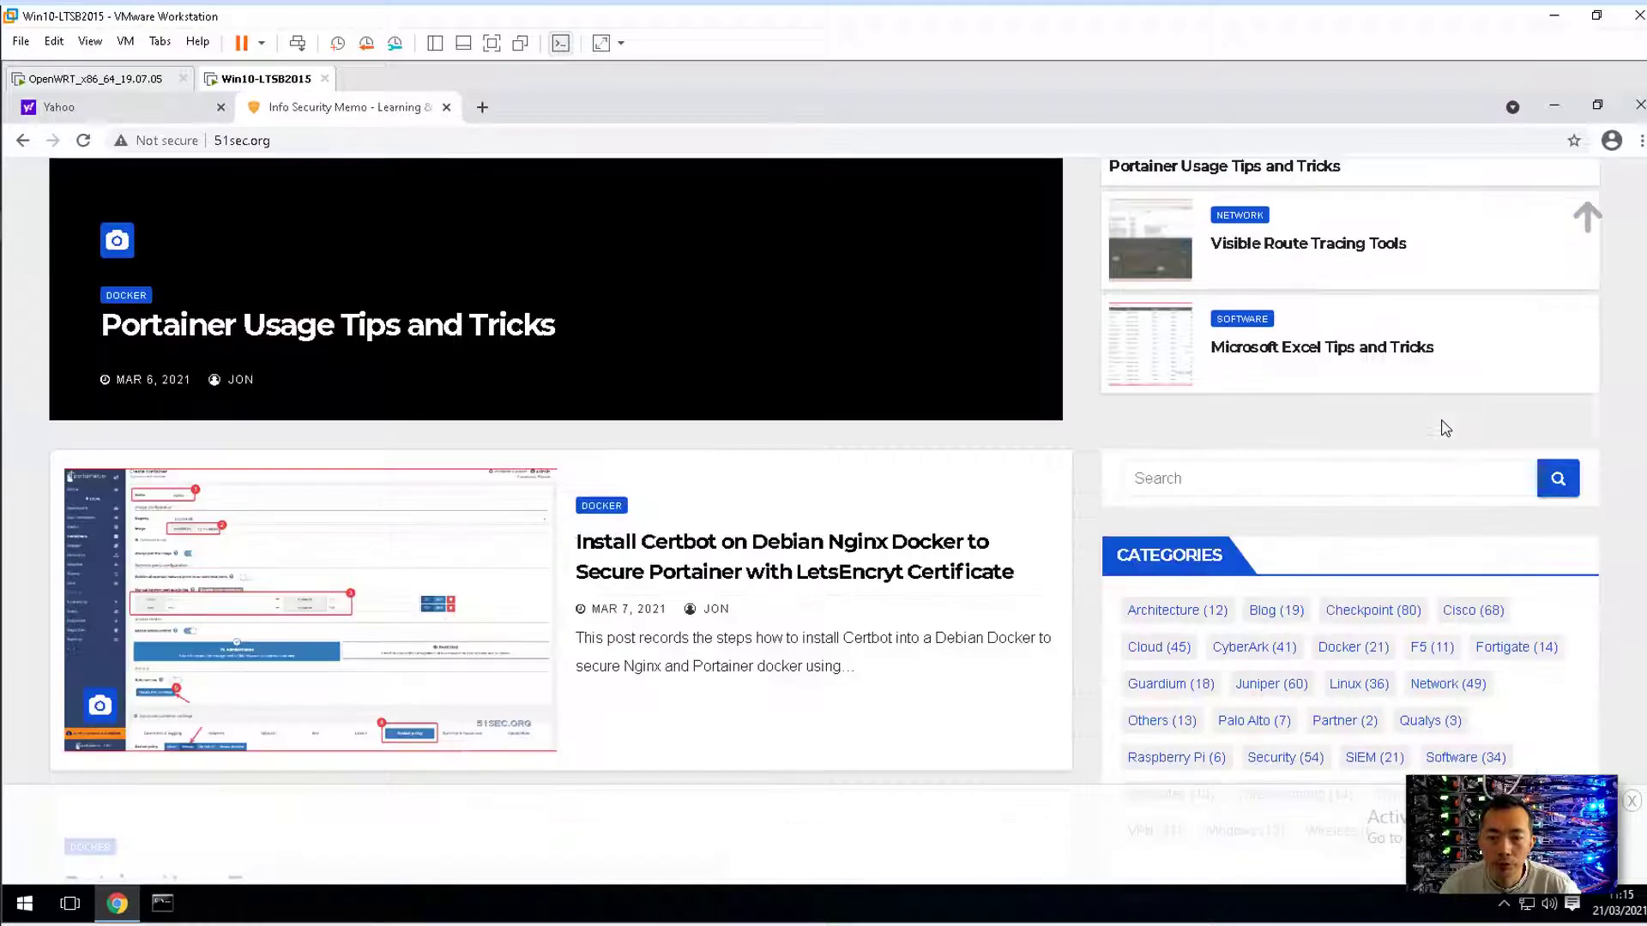
scroll(1466, 456, "down", 13)
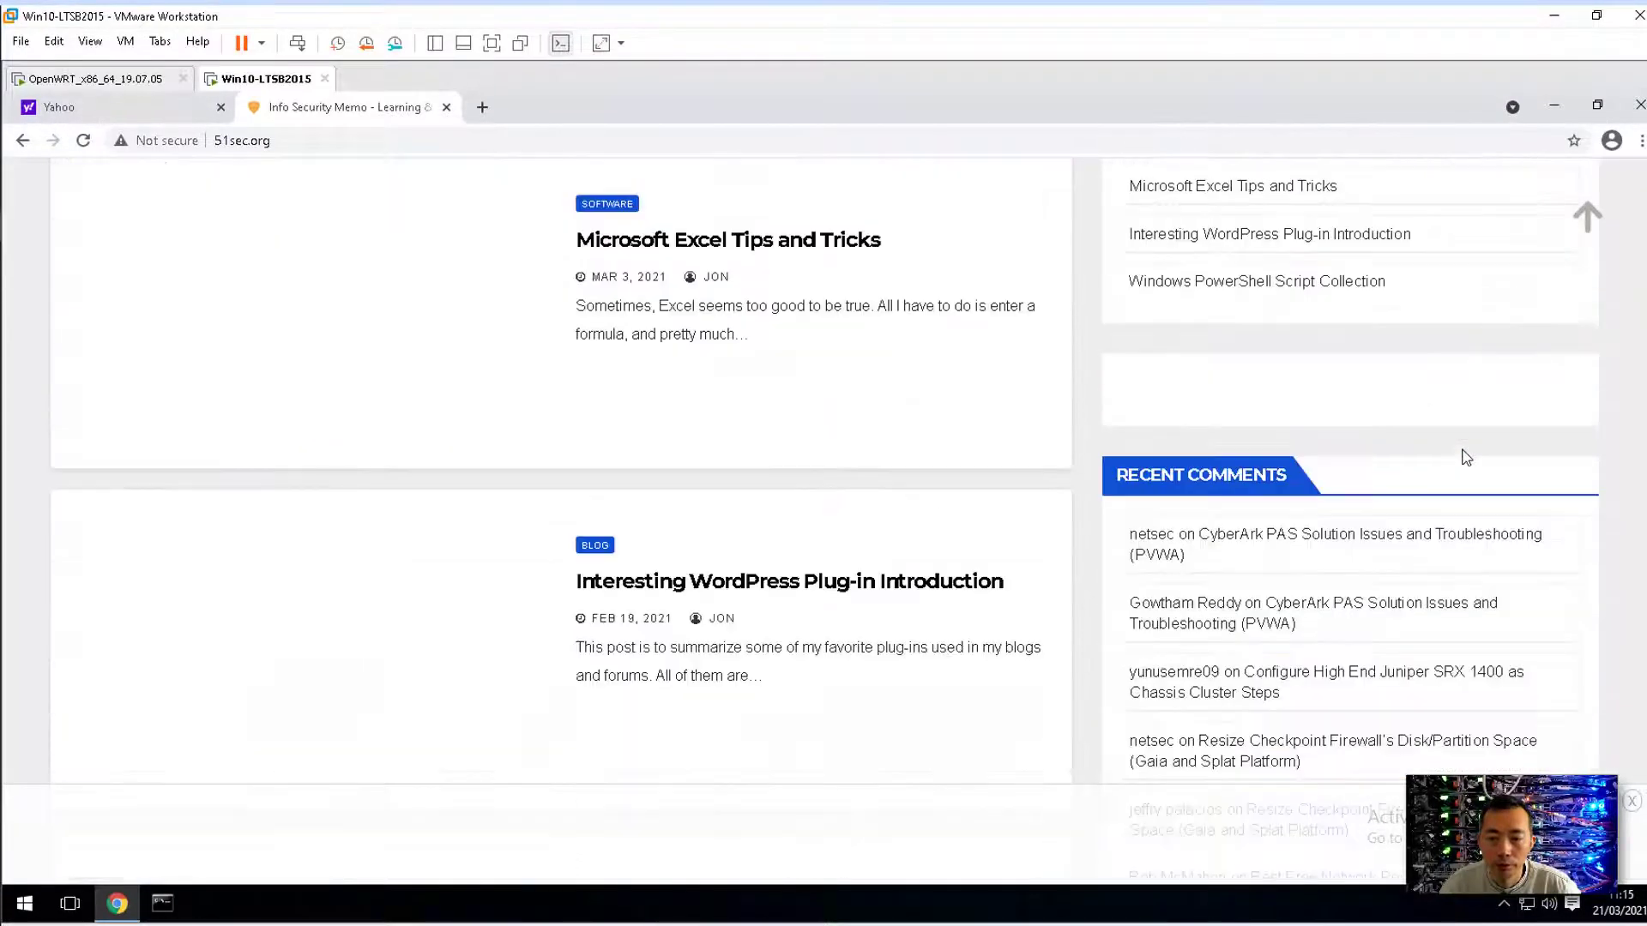
scroll(1465, 456, "down", 7)
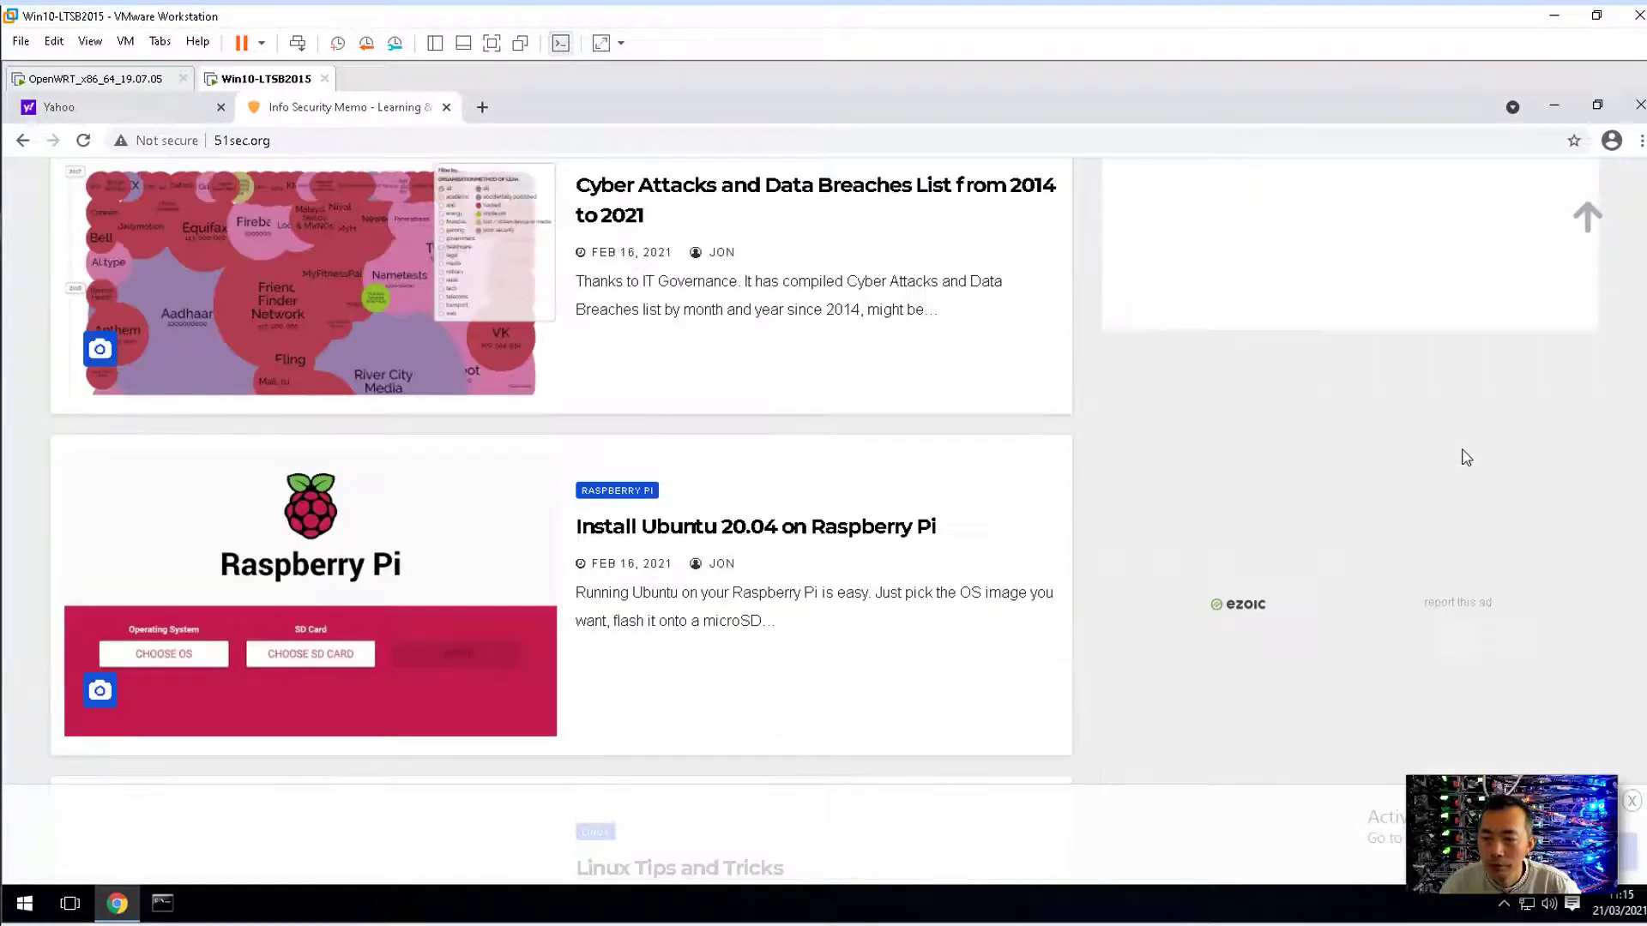
scroll(1466, 456, "down", 3)
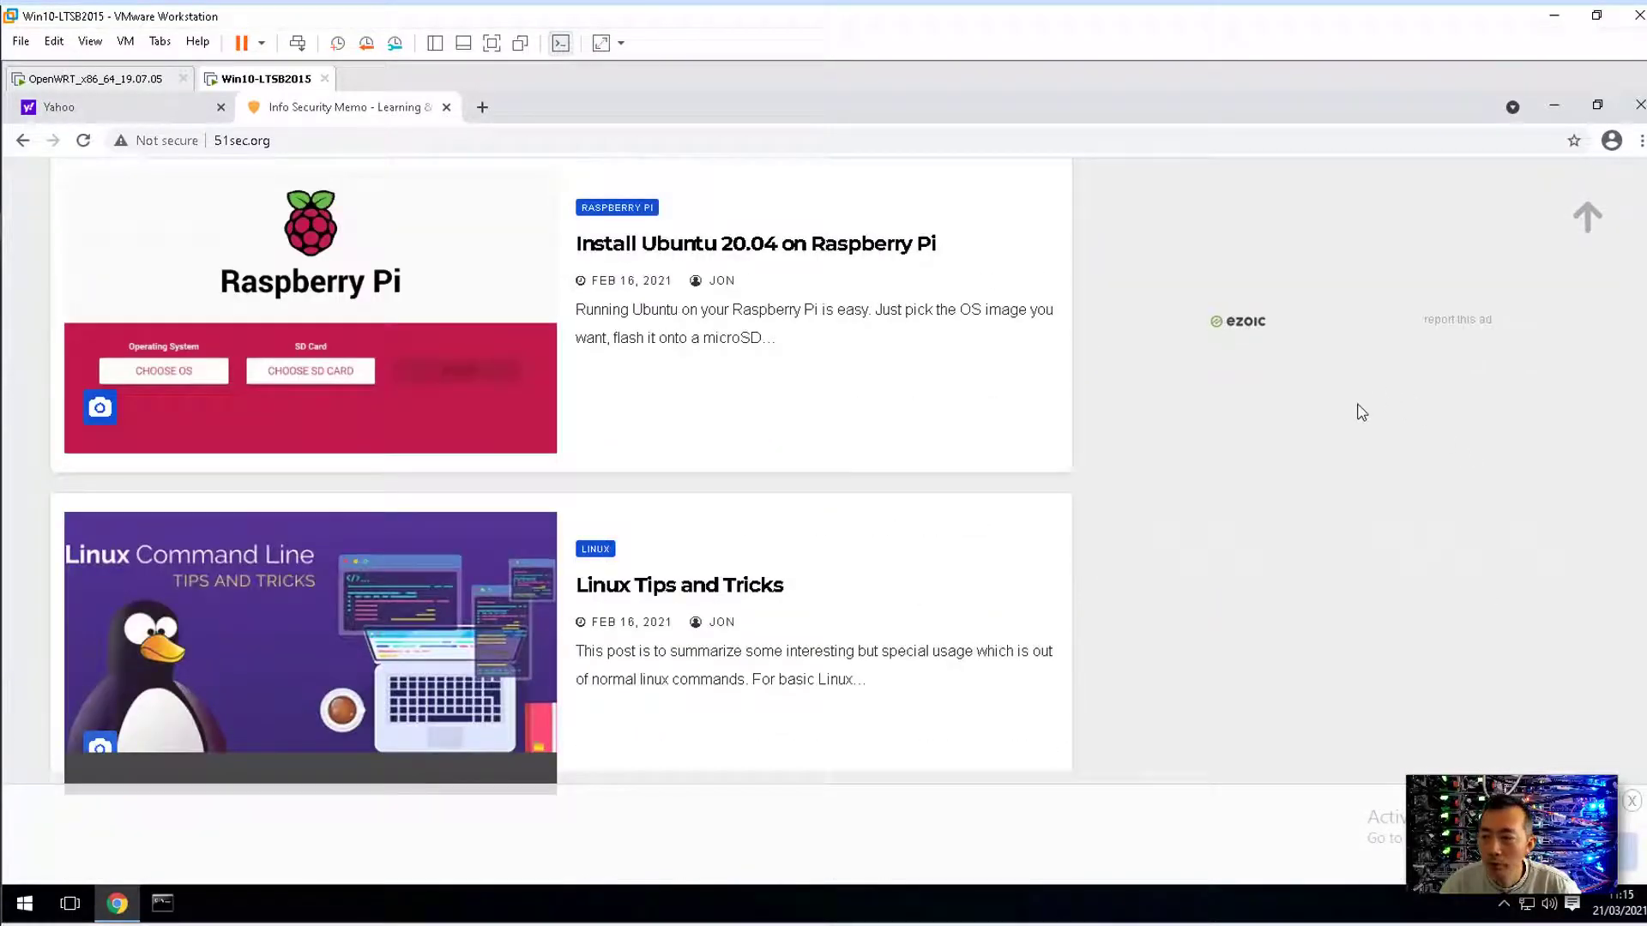
- Check 51sec.org for ads from Linux Tips and Tricks down to the footer, closing the empty ad bar
scroll(1361, 418, "down", 12)
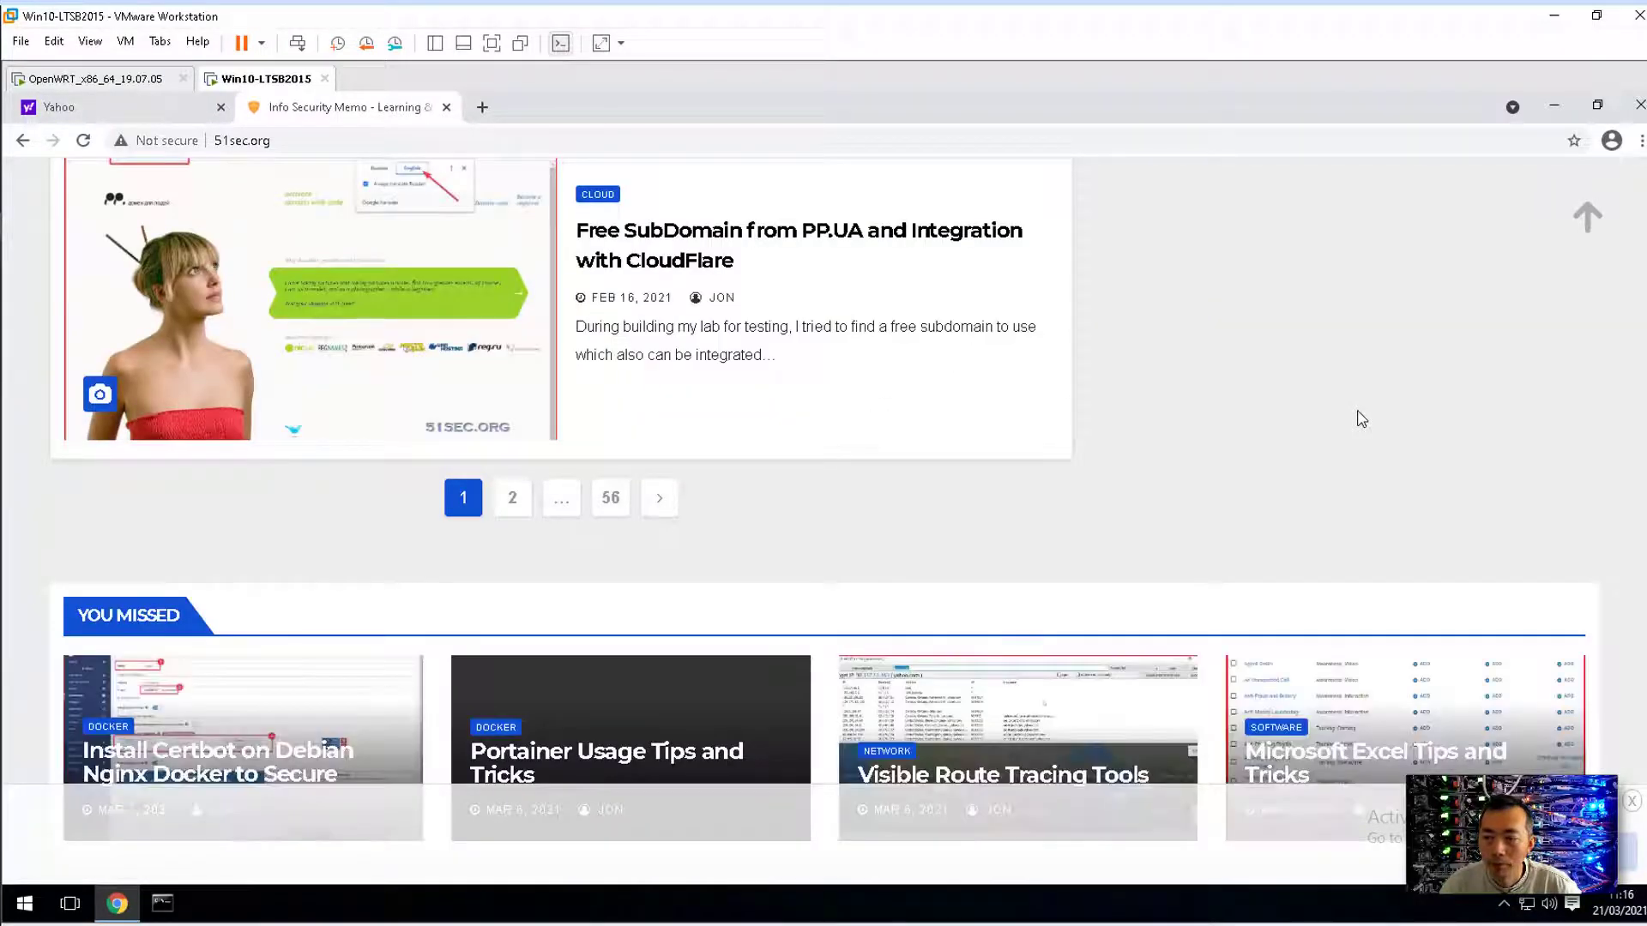
scroll(1361, 419, "down", 4)
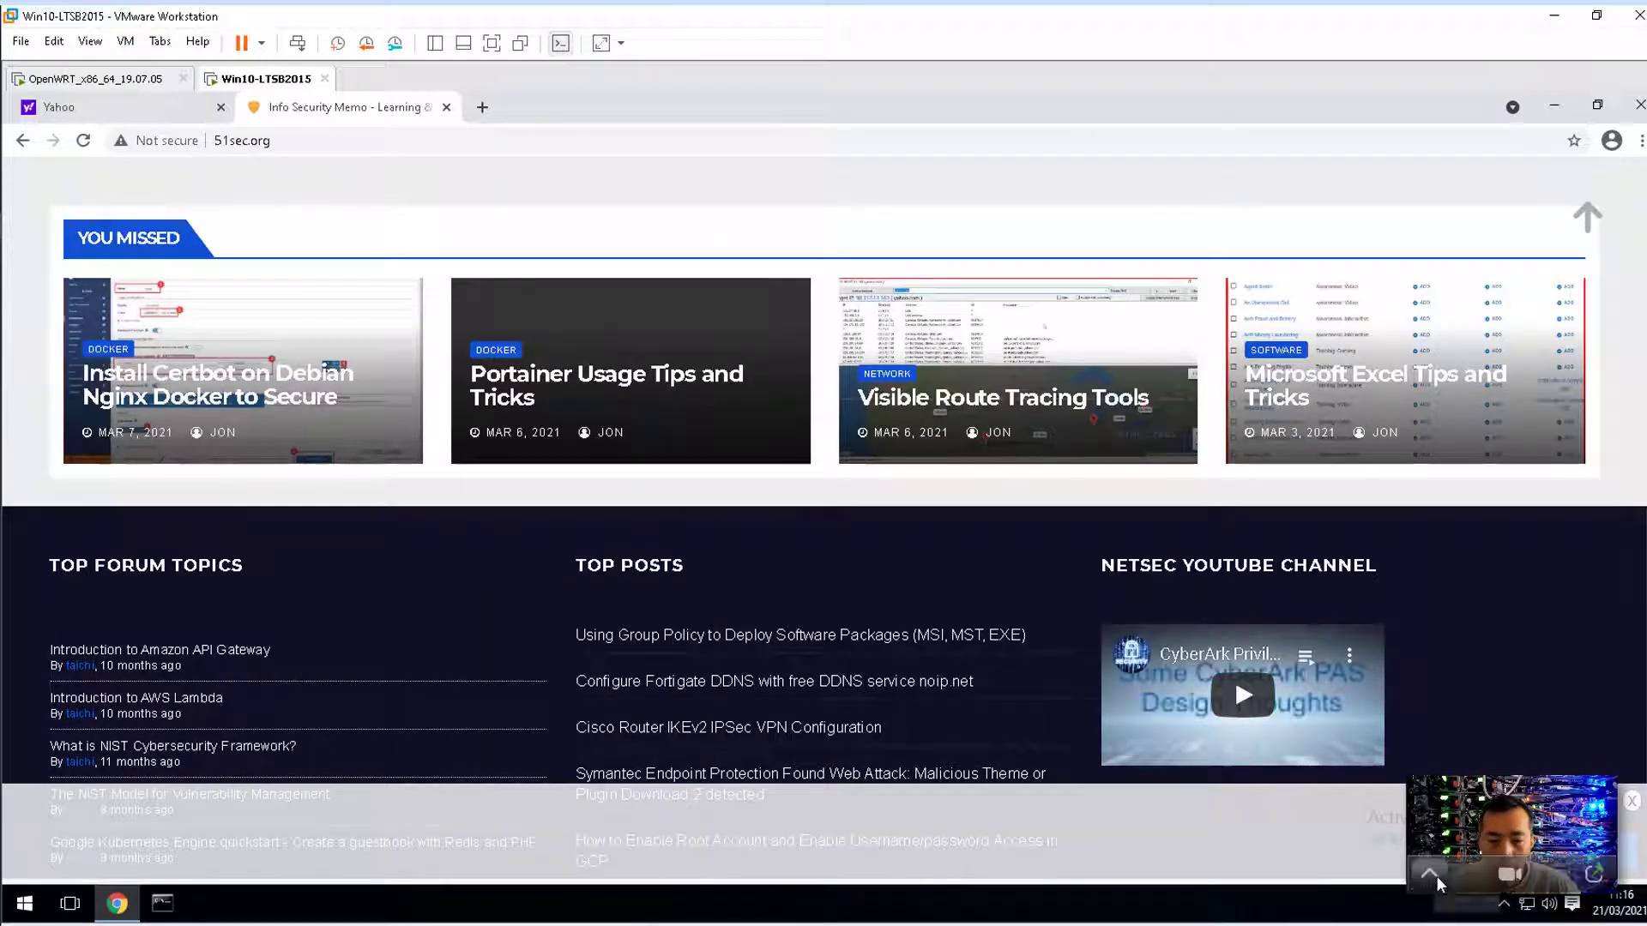
left_click(1632, 804)
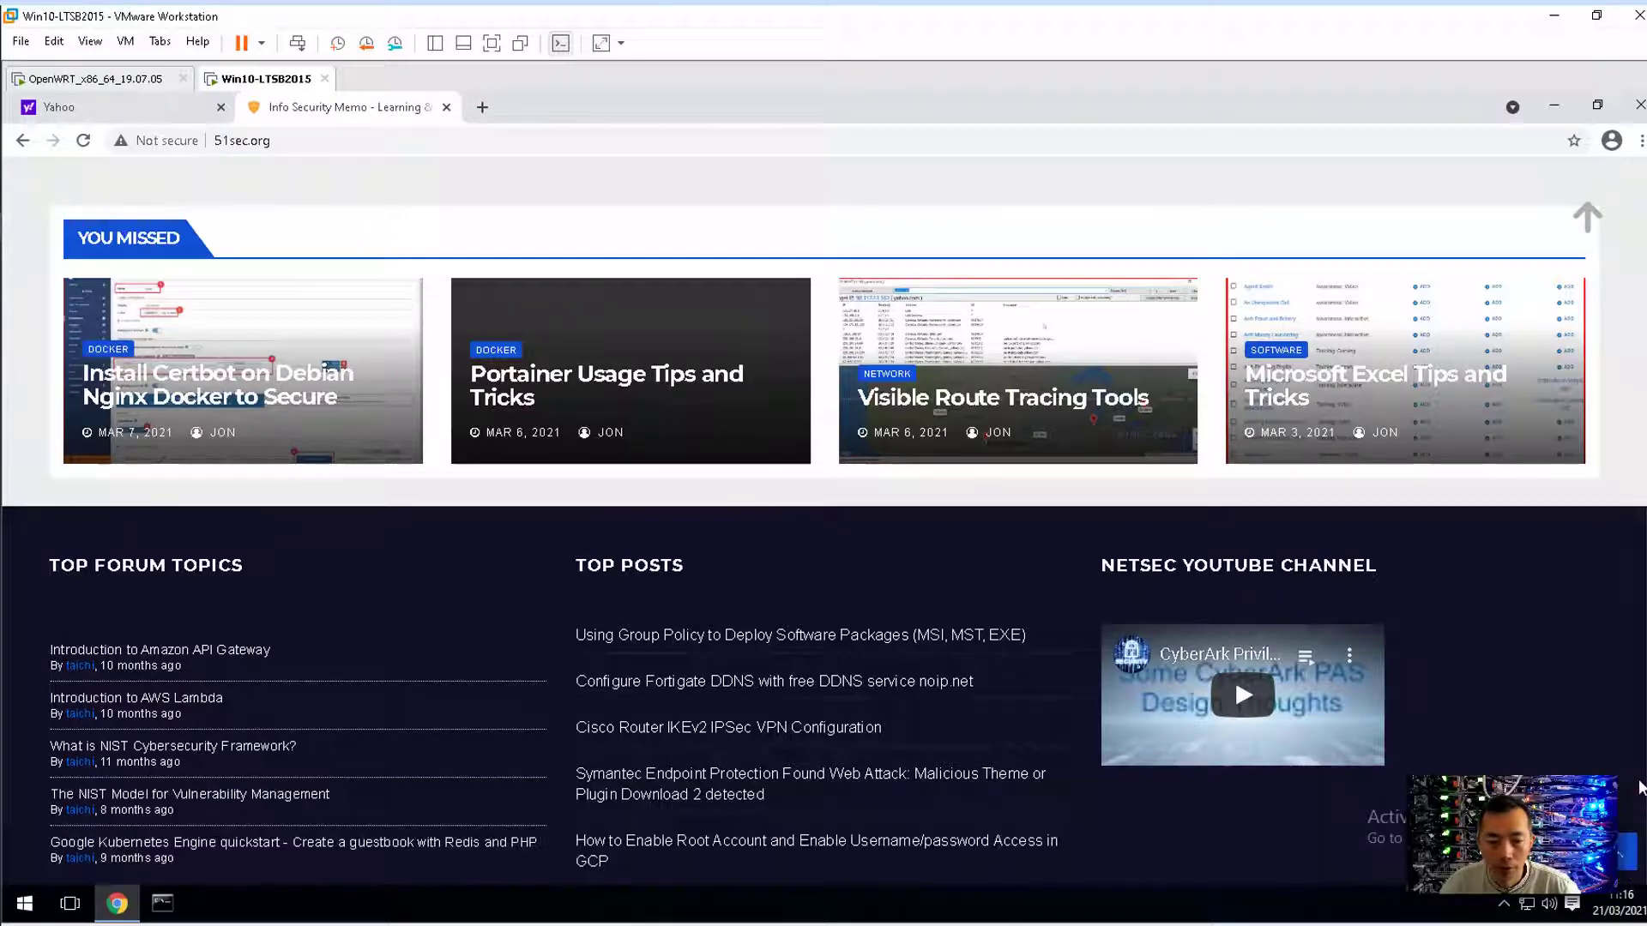
scroll(785, 786, "down", 2)
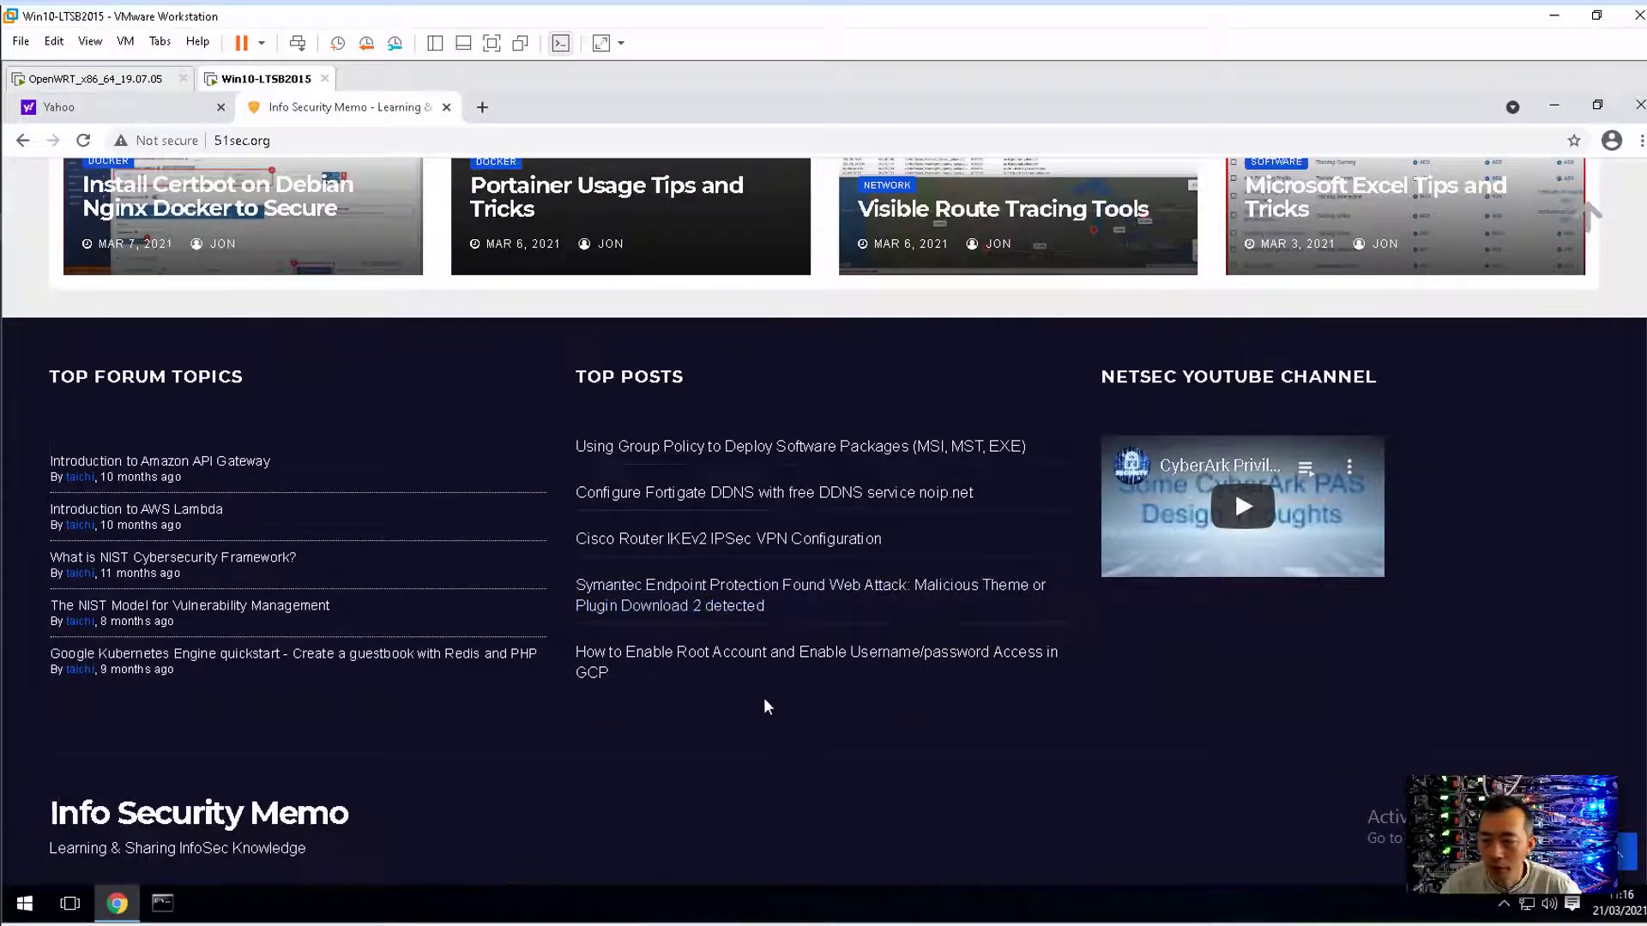
- Recheck the 51sec.org post list and sidebar ad spaces from the footer back up to the featured Portainer post
scroll(765, 704, "up", 10)
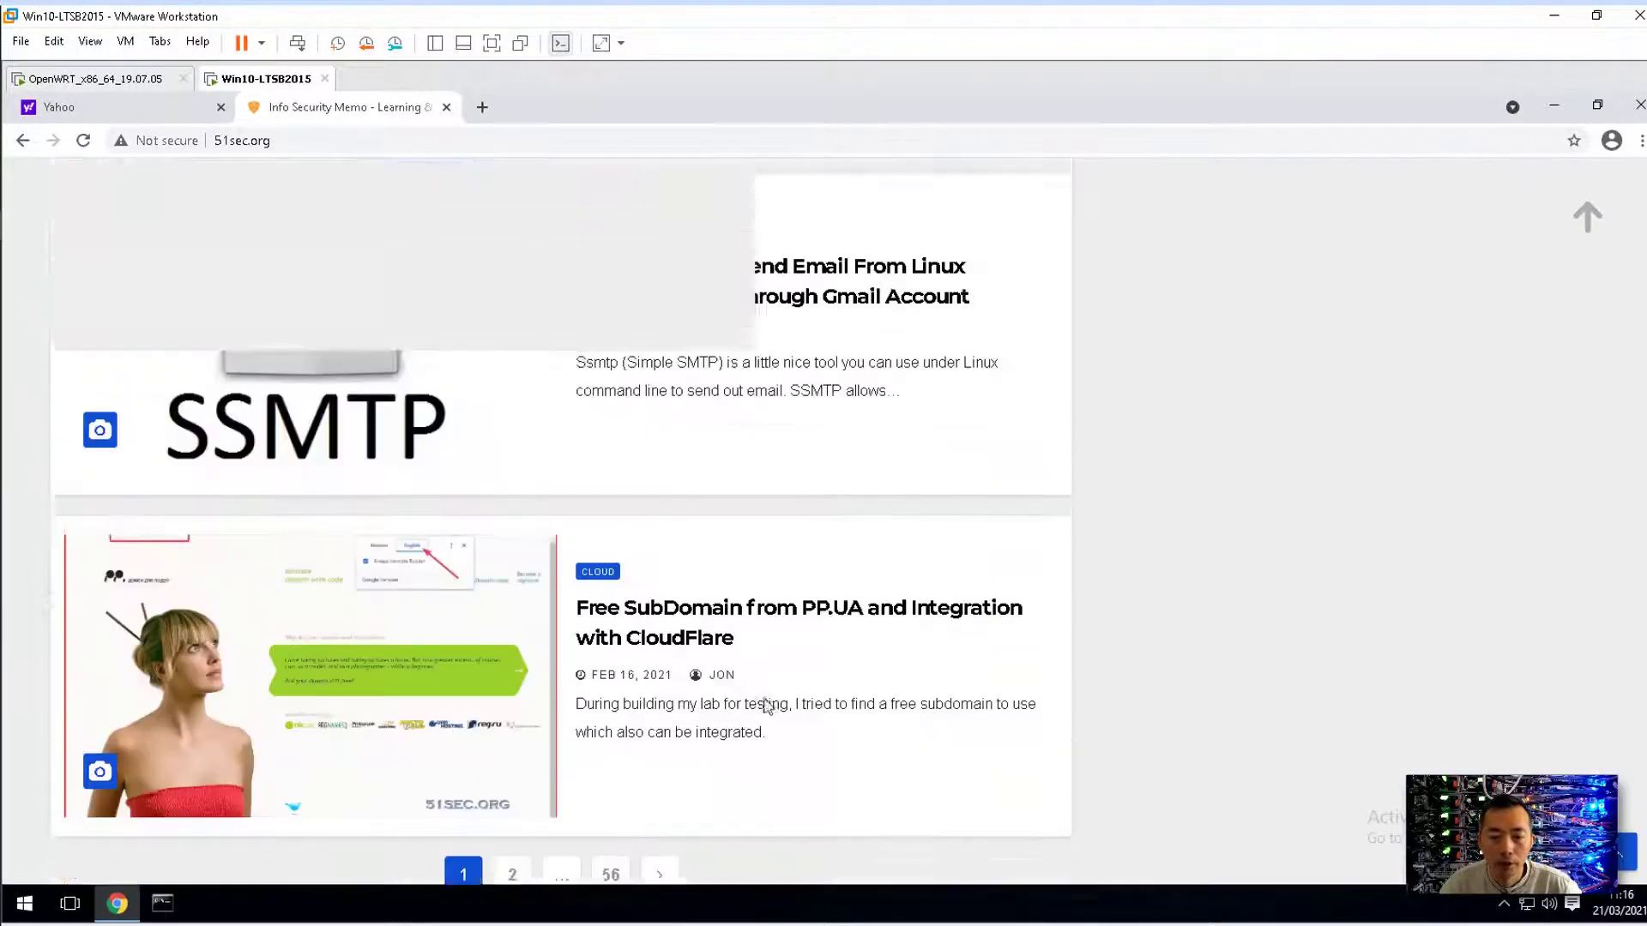
scroll(768, 705, "up", 15)
scroll(767, 705, "up", 10)
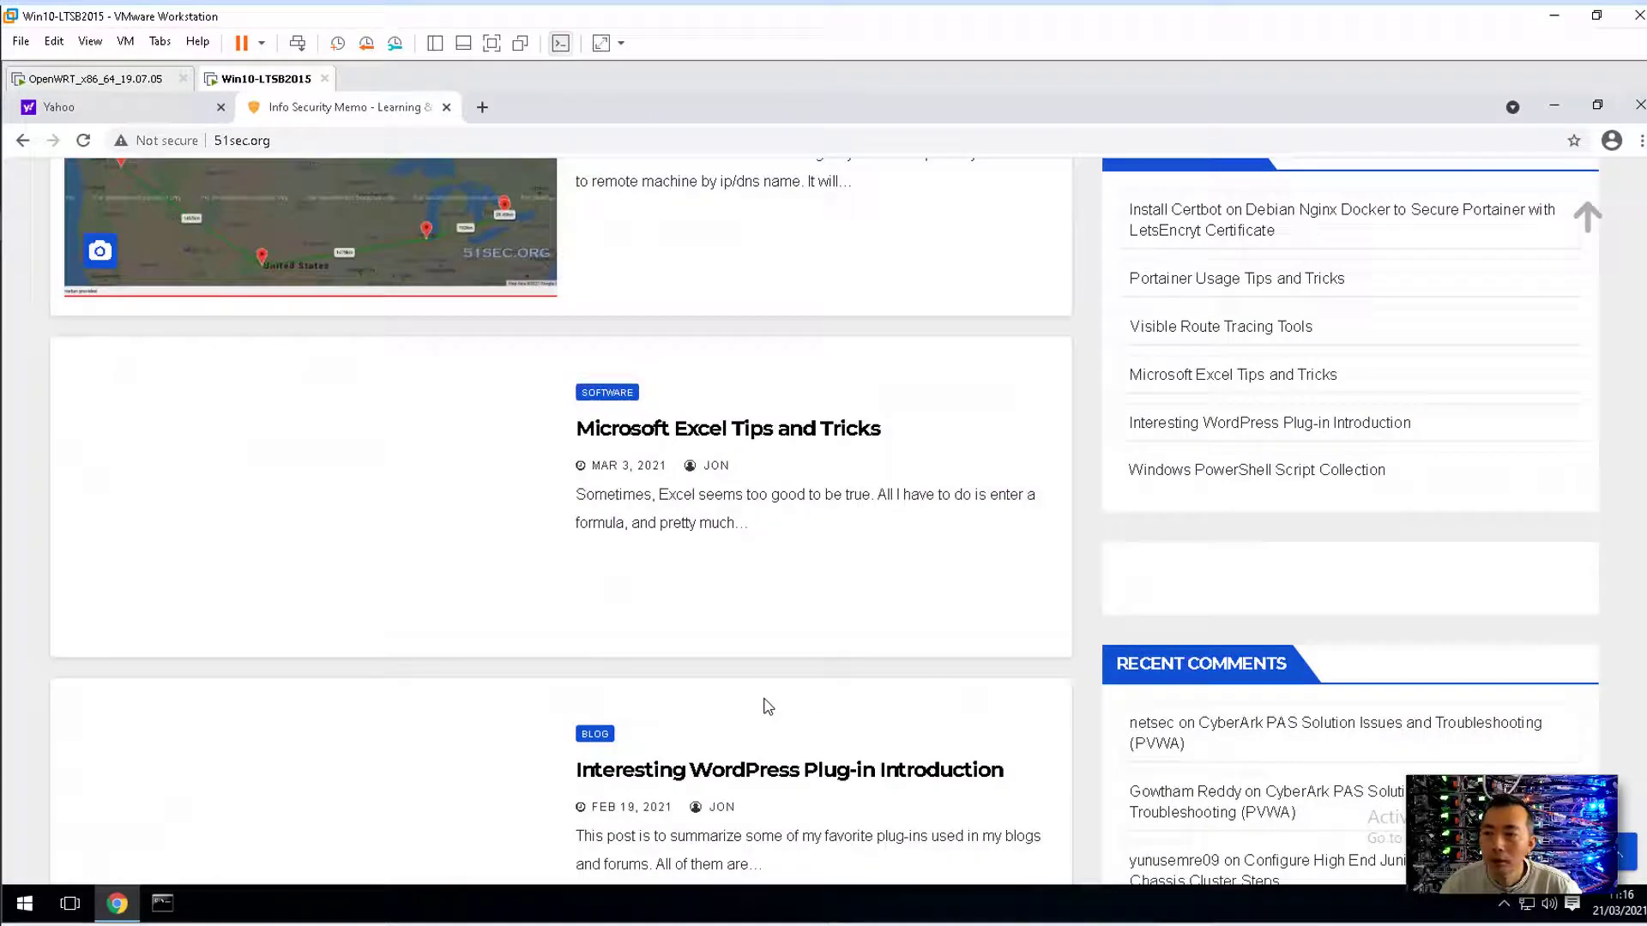
scroll(788, 561, "up", 3)
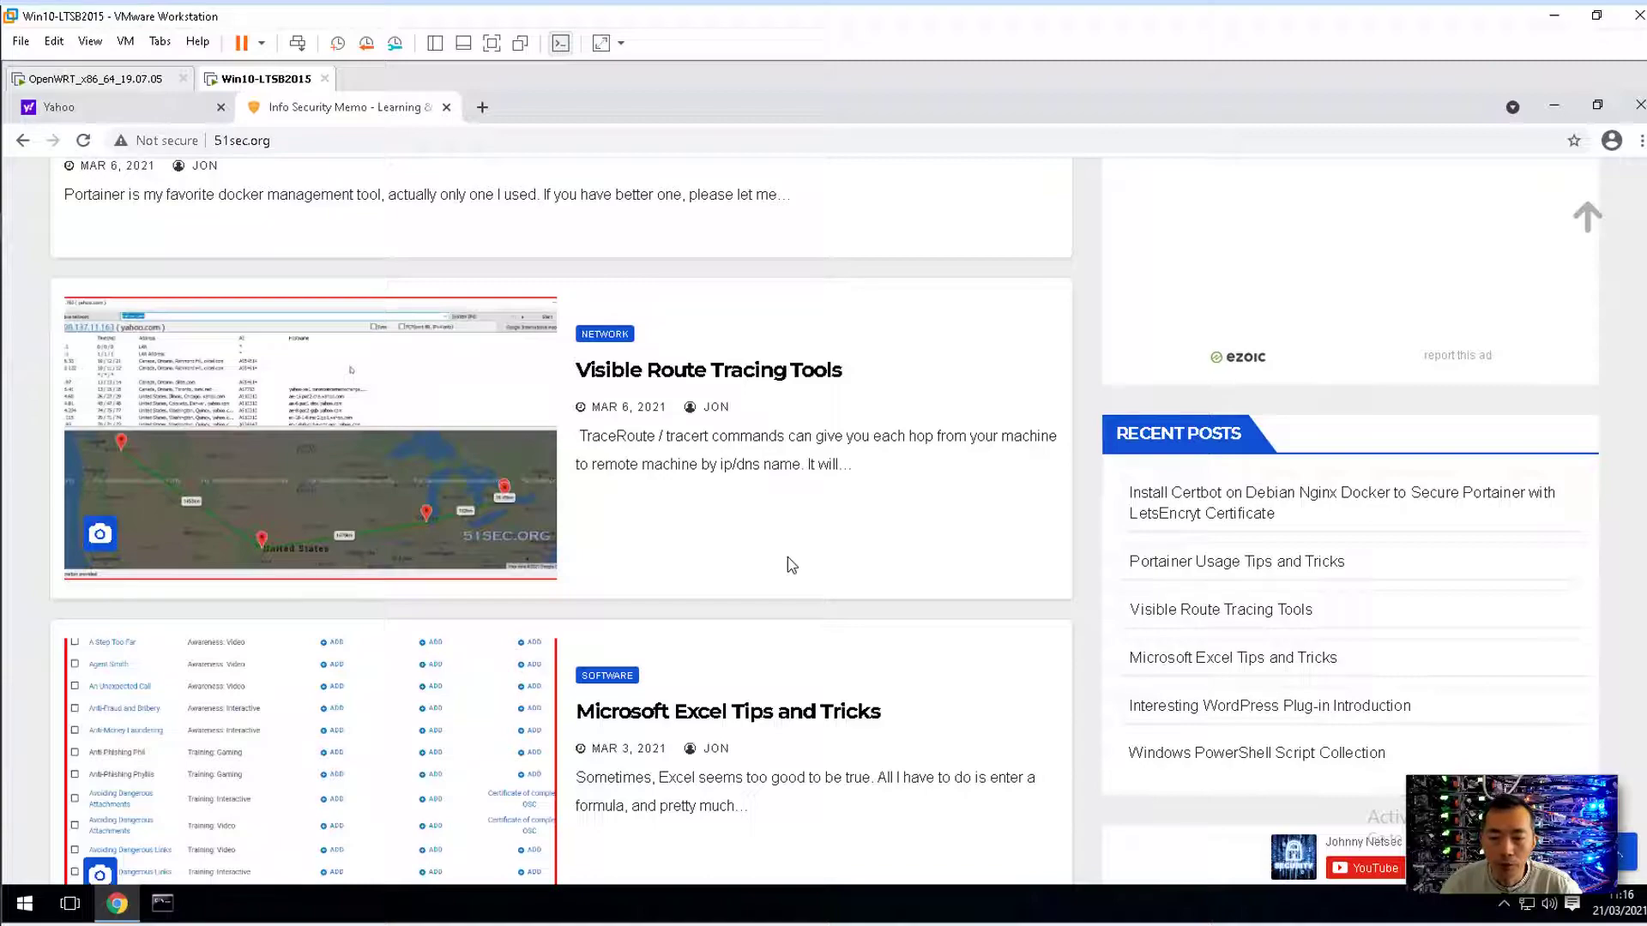
scroll(787, 557, "up", 11)
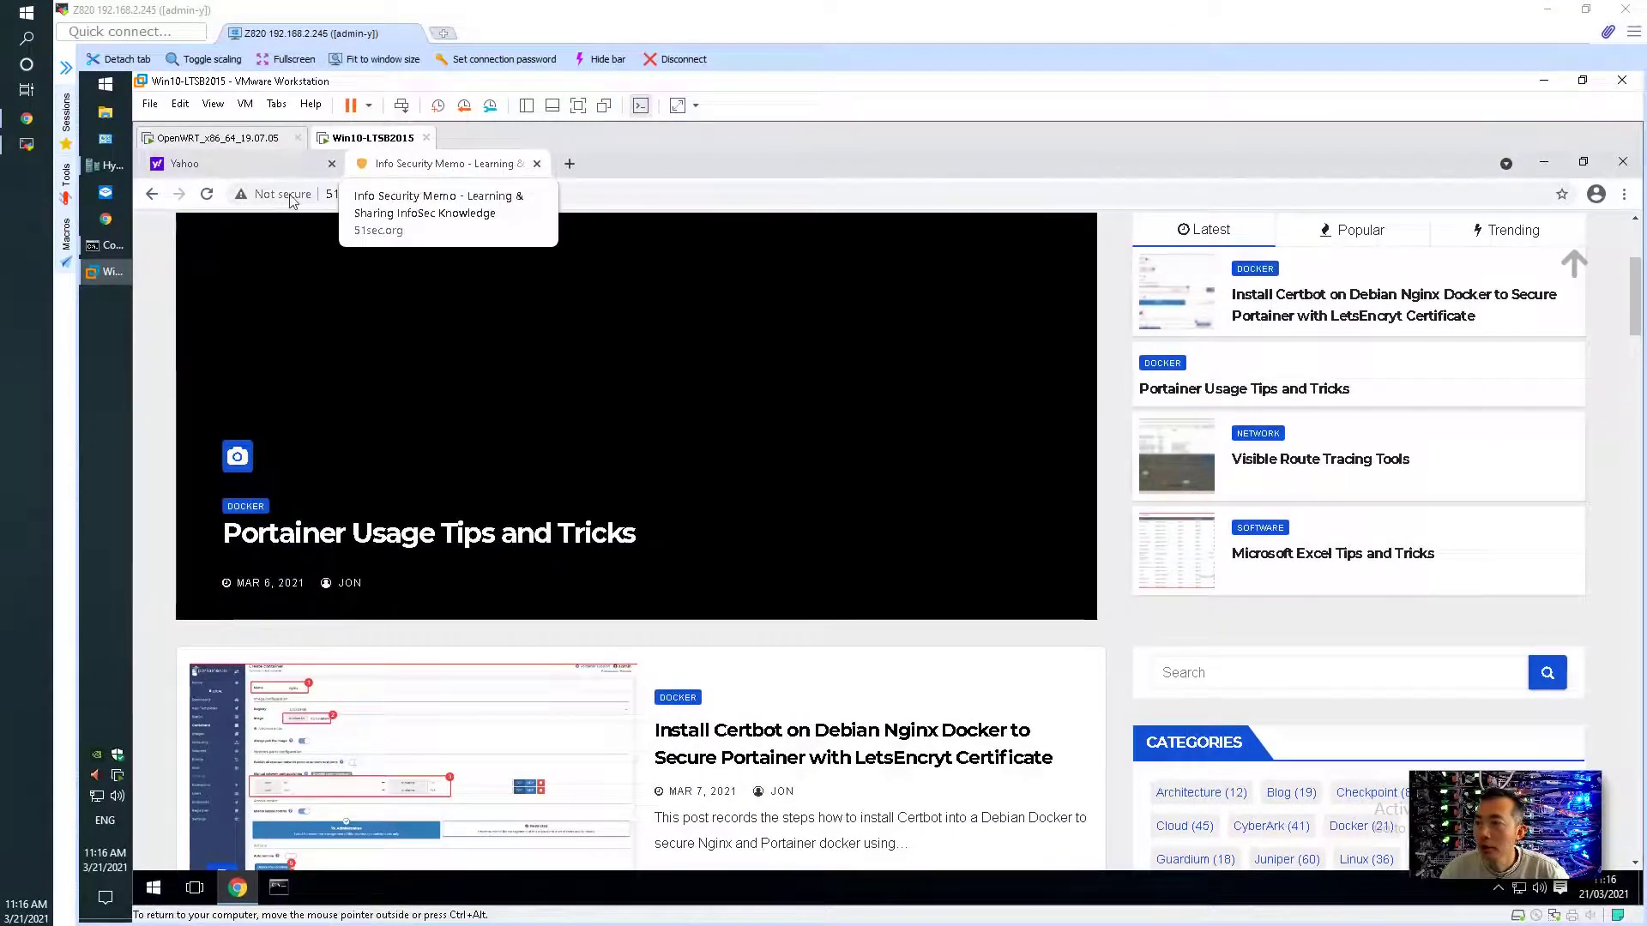
- Switch to the OpenWrt router's Adblock page in Chrome and try to refresh the DNS report with a maximum of 50 results
left_click(27, 120)
left_click(557, 183)
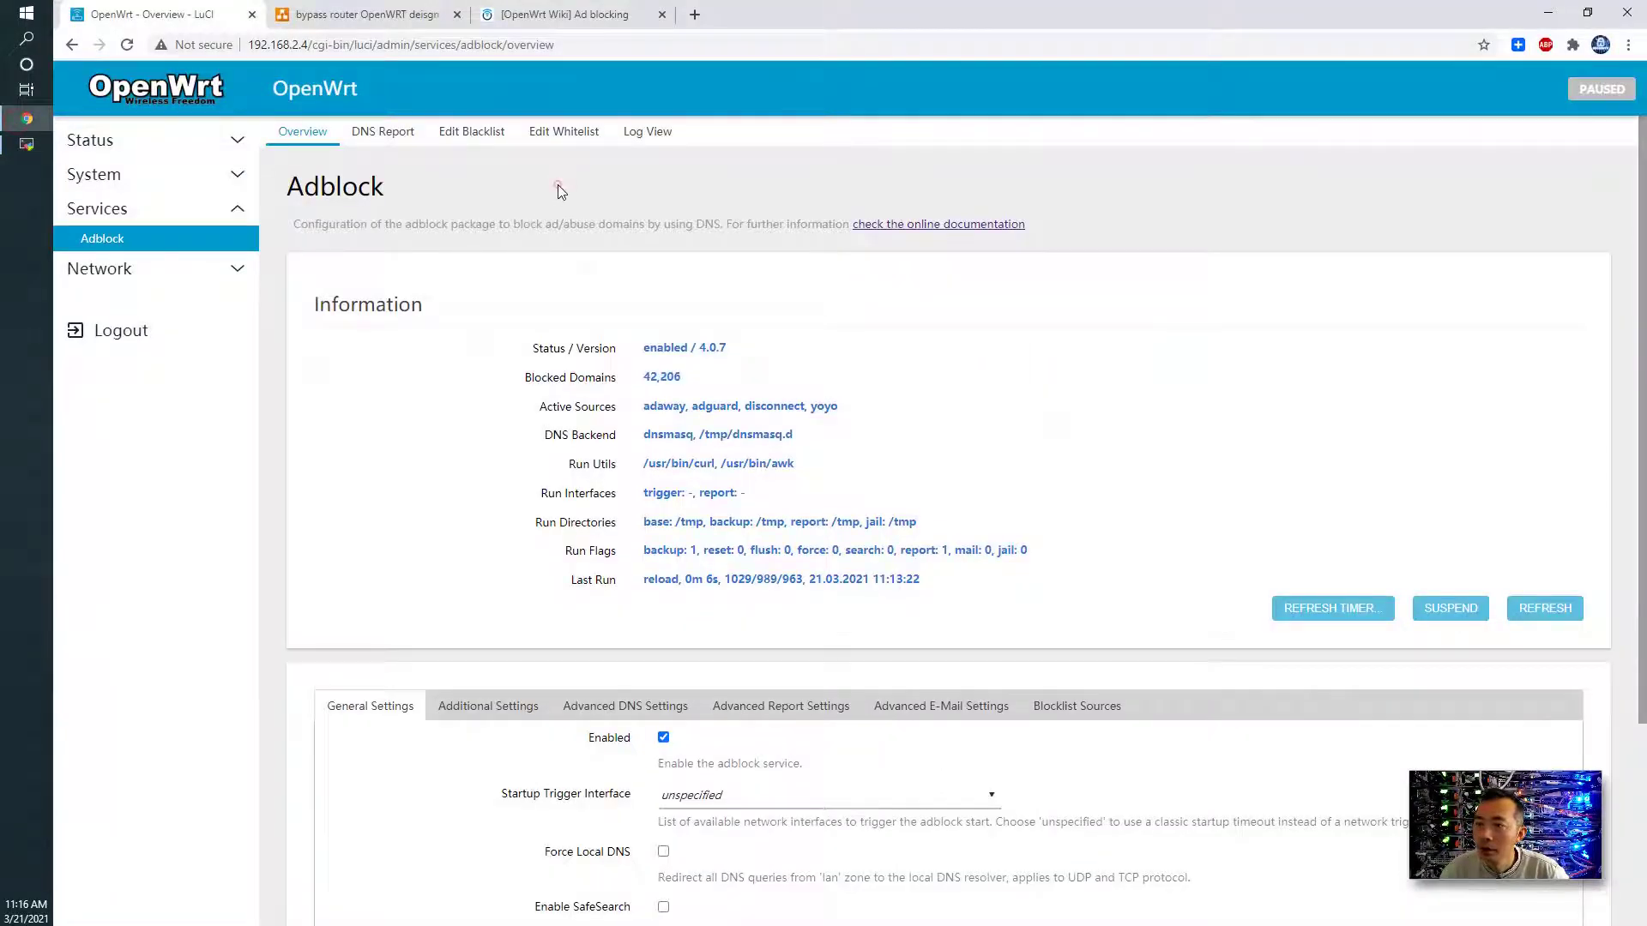
left_click(385, 134)
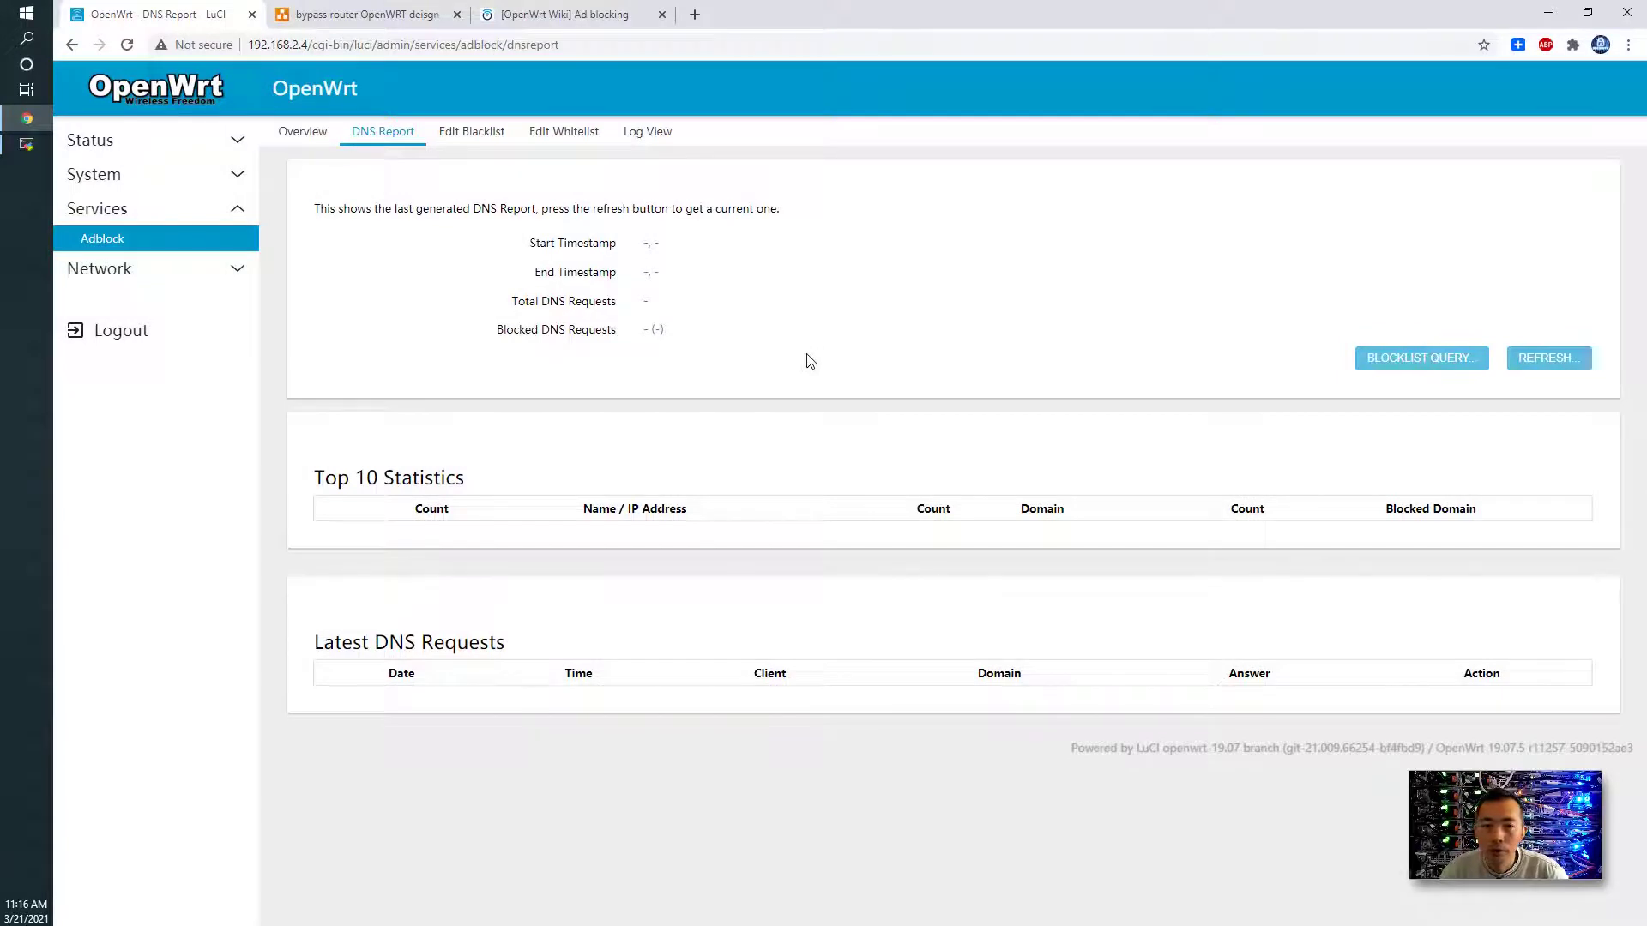
left_click(1543, 357)
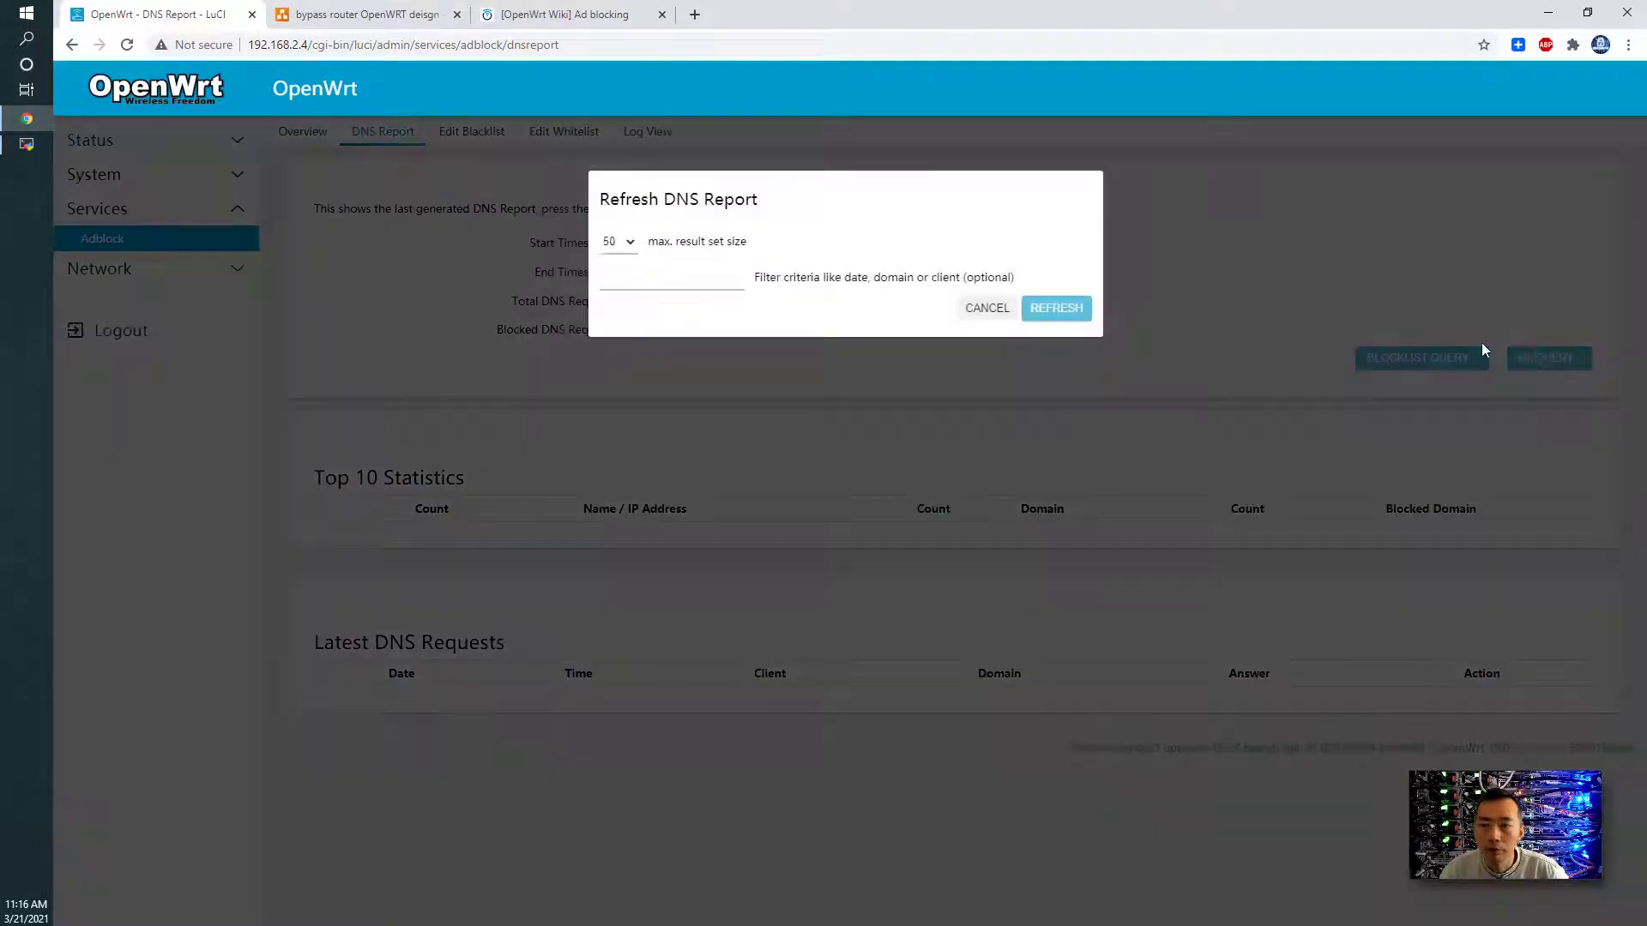
left_click(1055, 308)
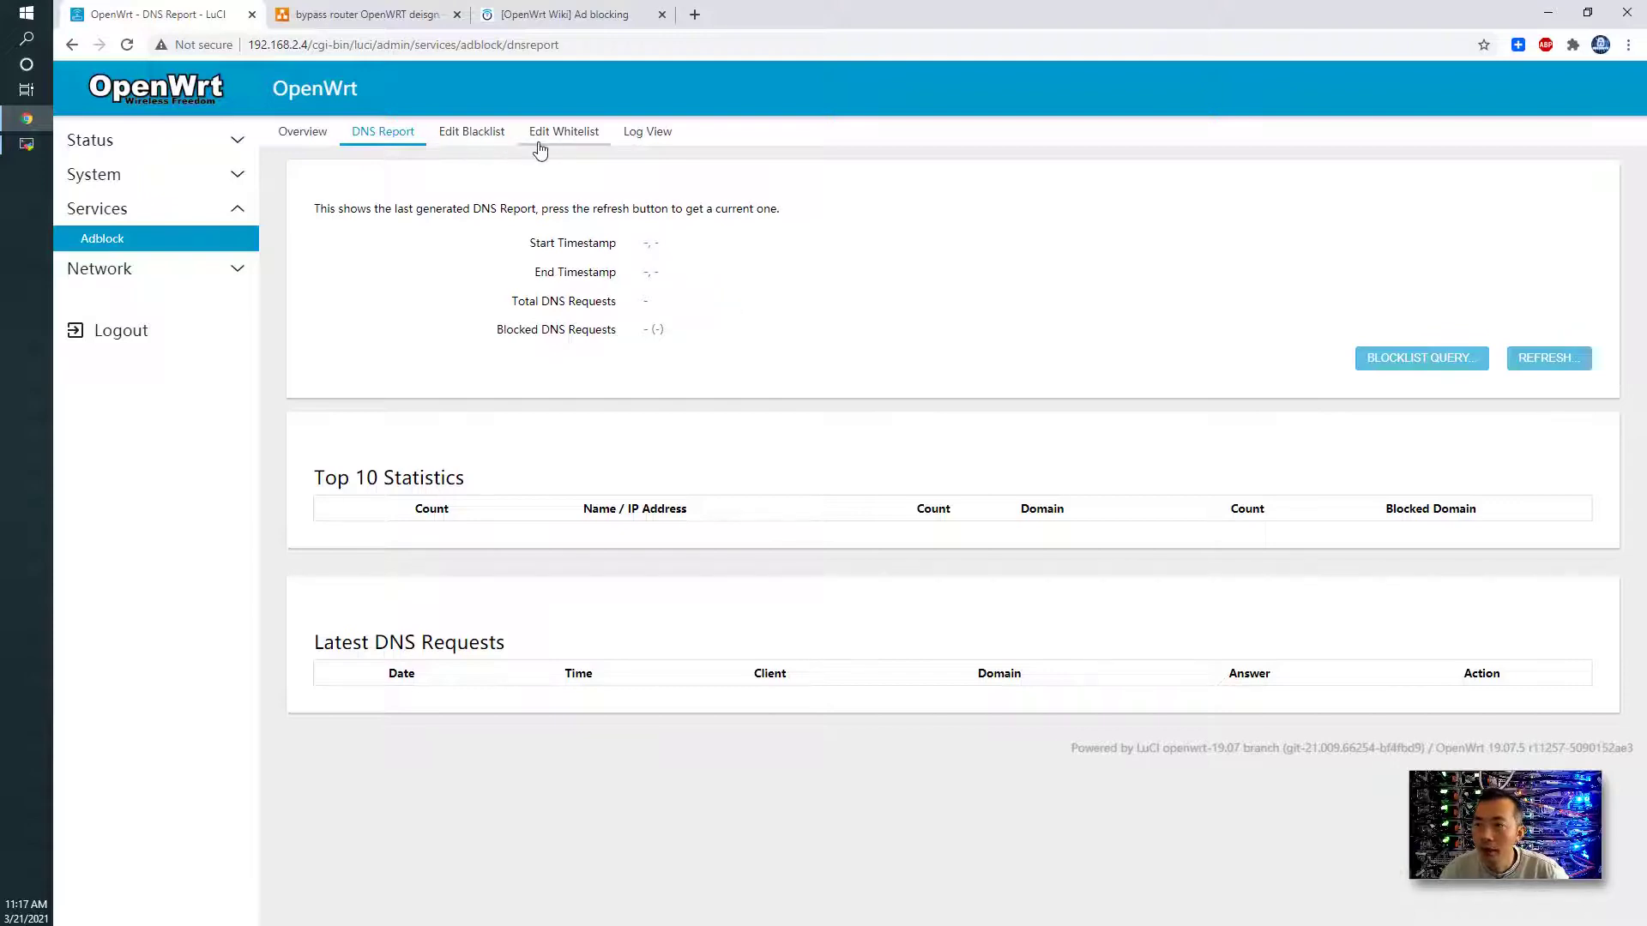
- Check the Adblock log for the package needed for reporting and copy the package name tcpdump
left_click(641, 133)
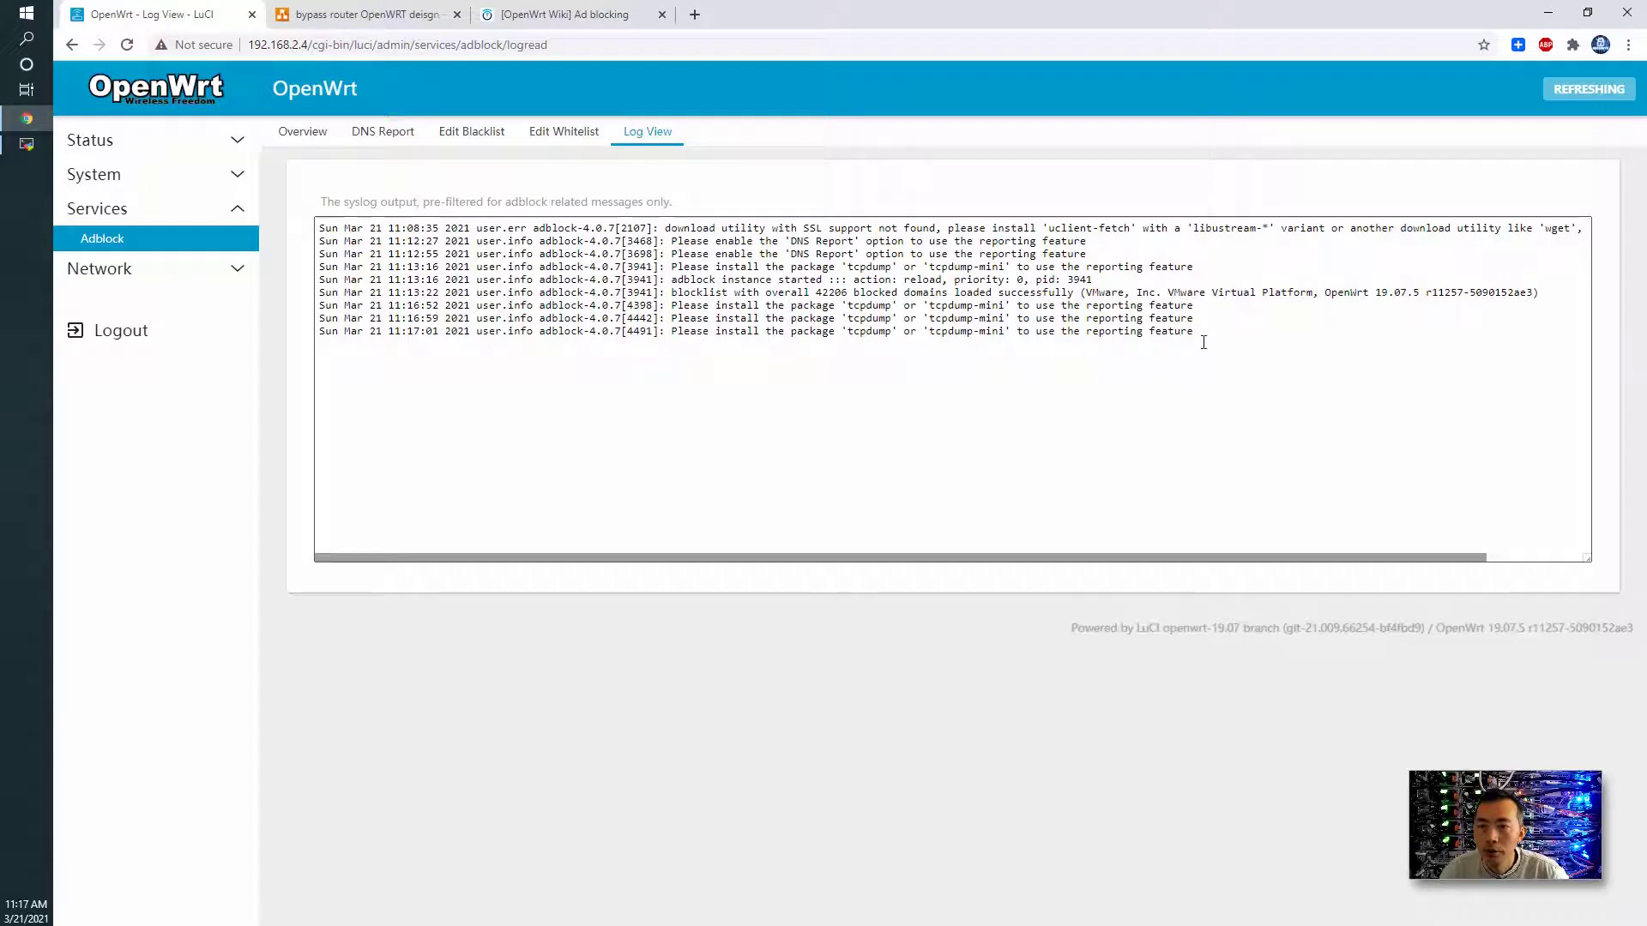
left_click_drag(848, 304, 1000, 306)
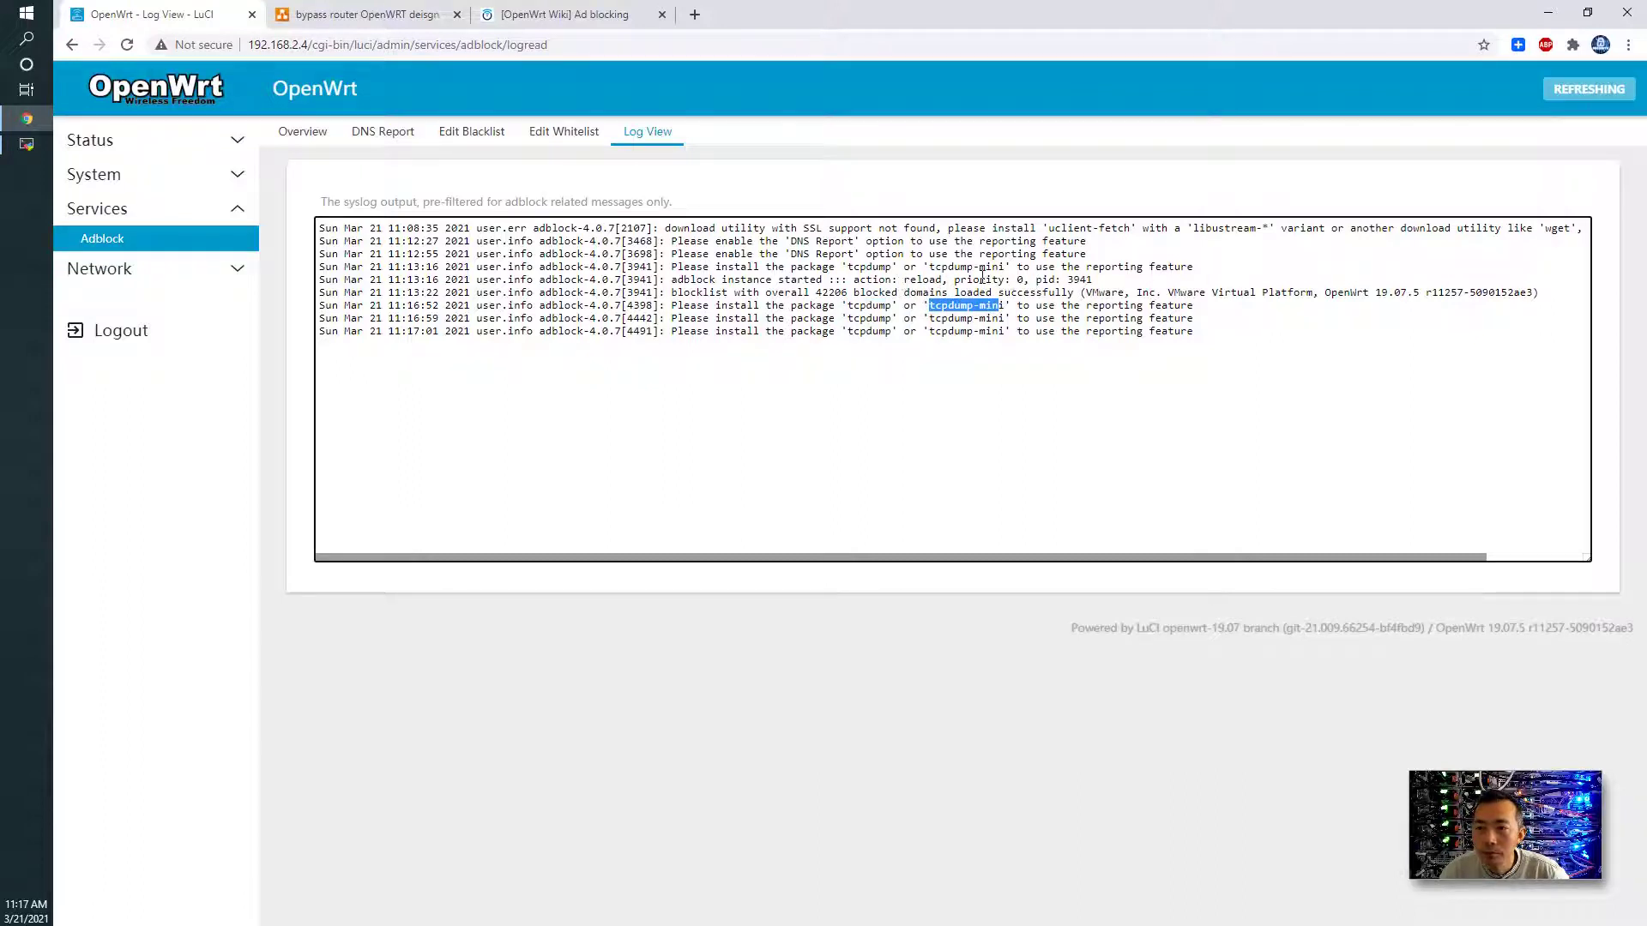
left_click_drag(898, 300, 858, 305)
double_click(868, 305)
right_click(864, 320)
left_click(892, 324)
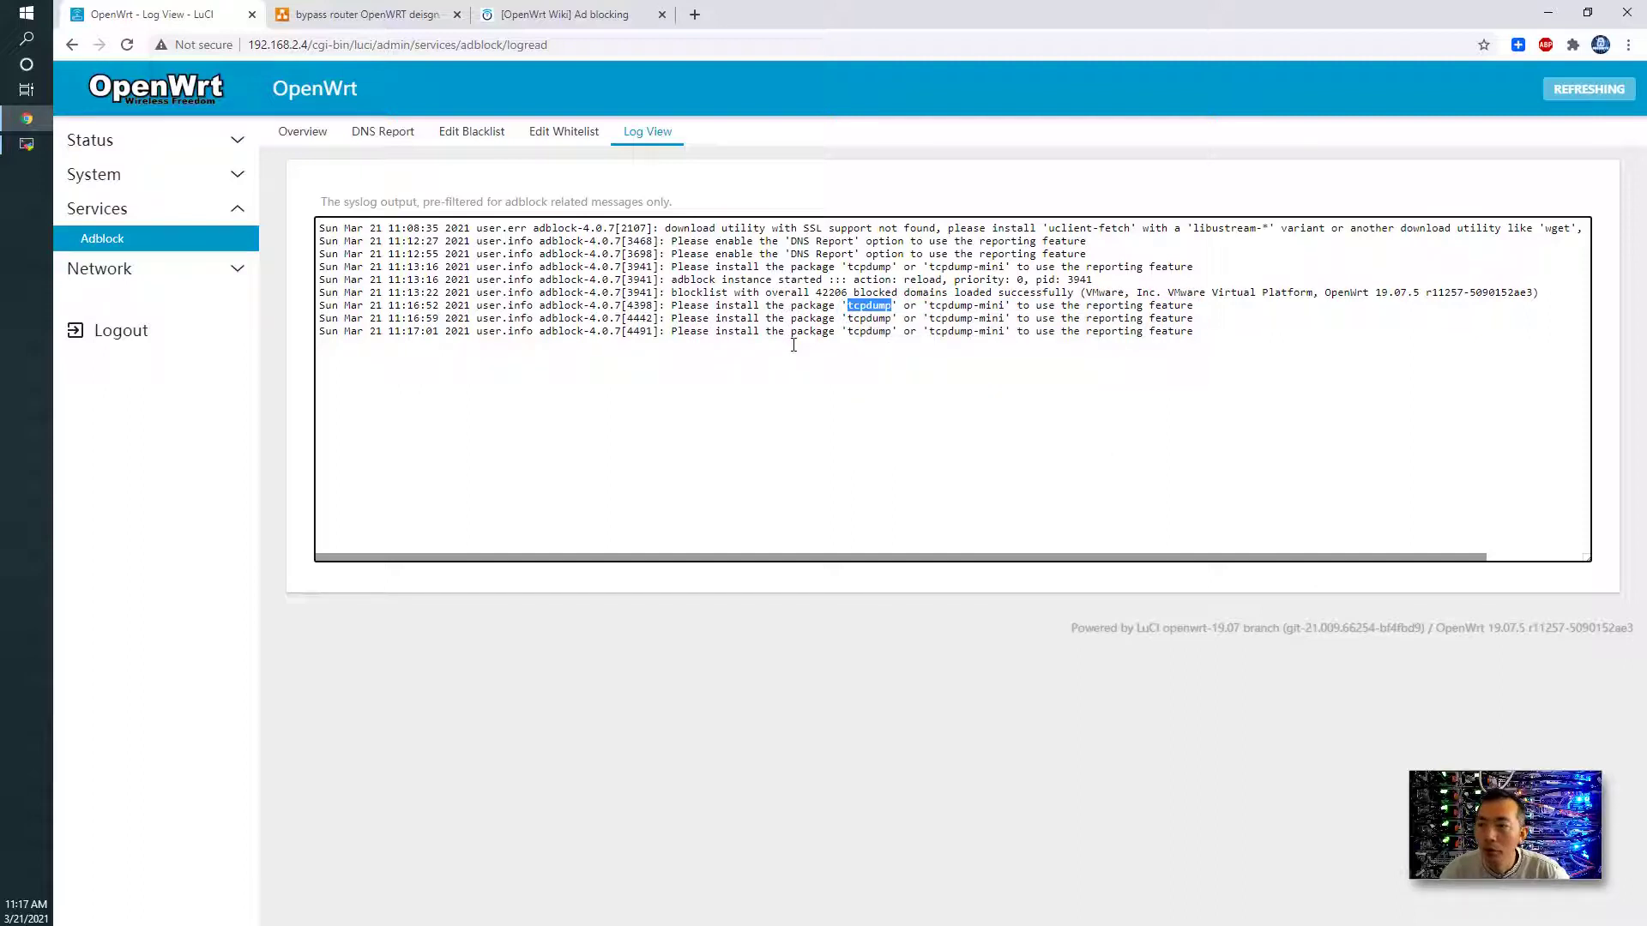
- Filter the router's available software packages by tcpdump and install the full tcpdump package
left_click(238, 176)
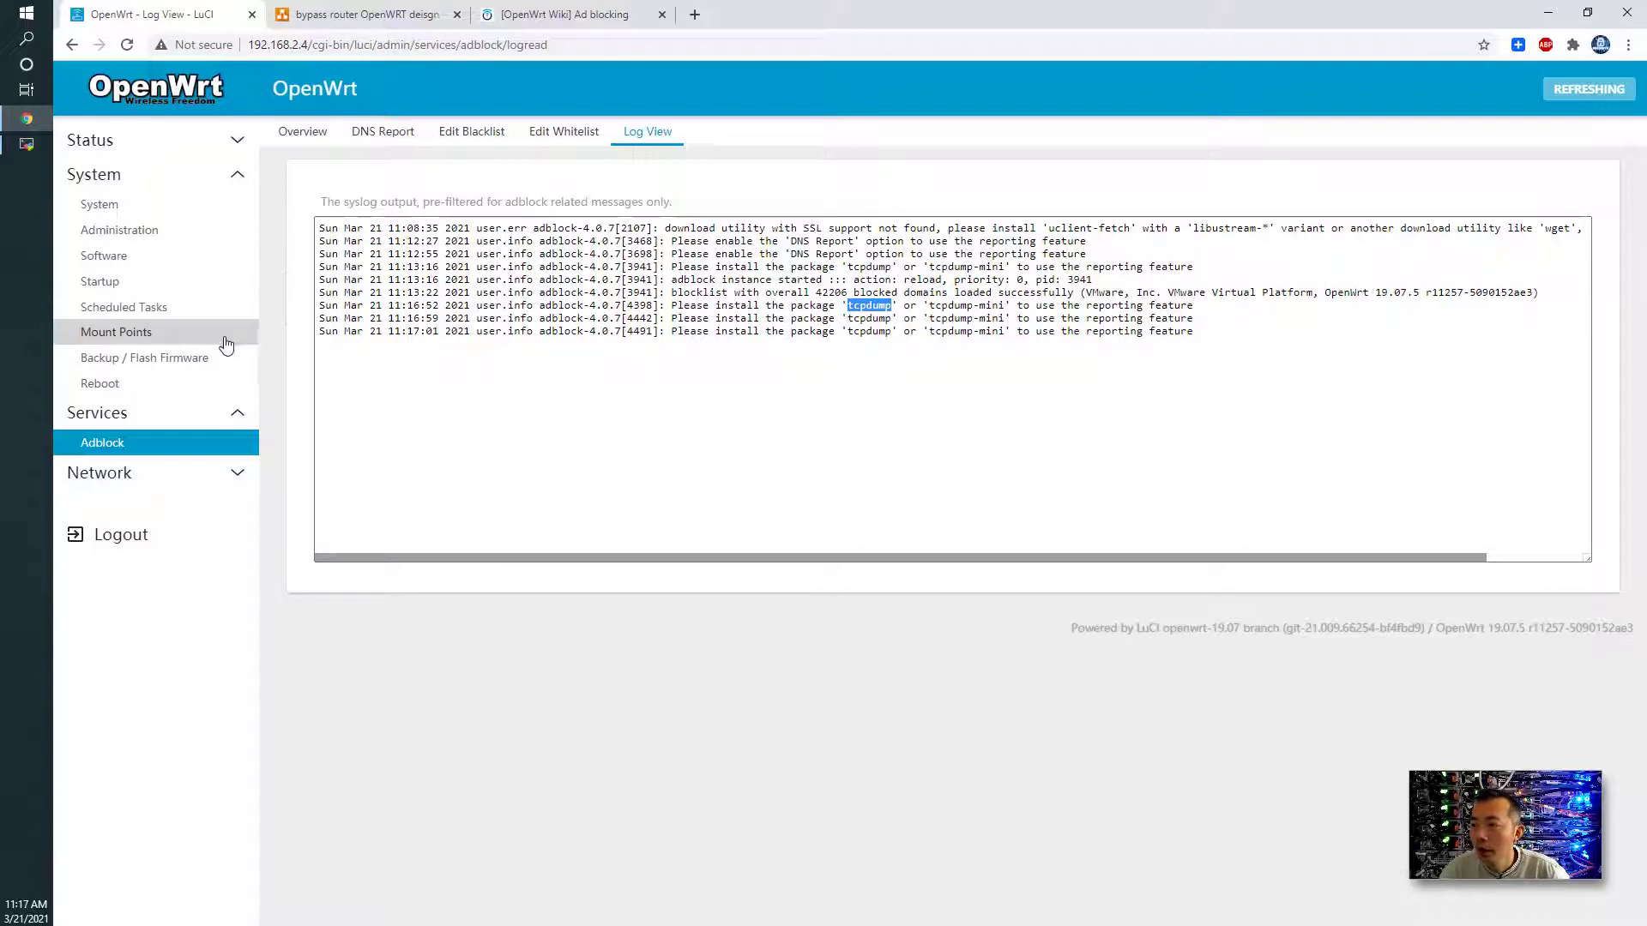
left_click(180, 257)
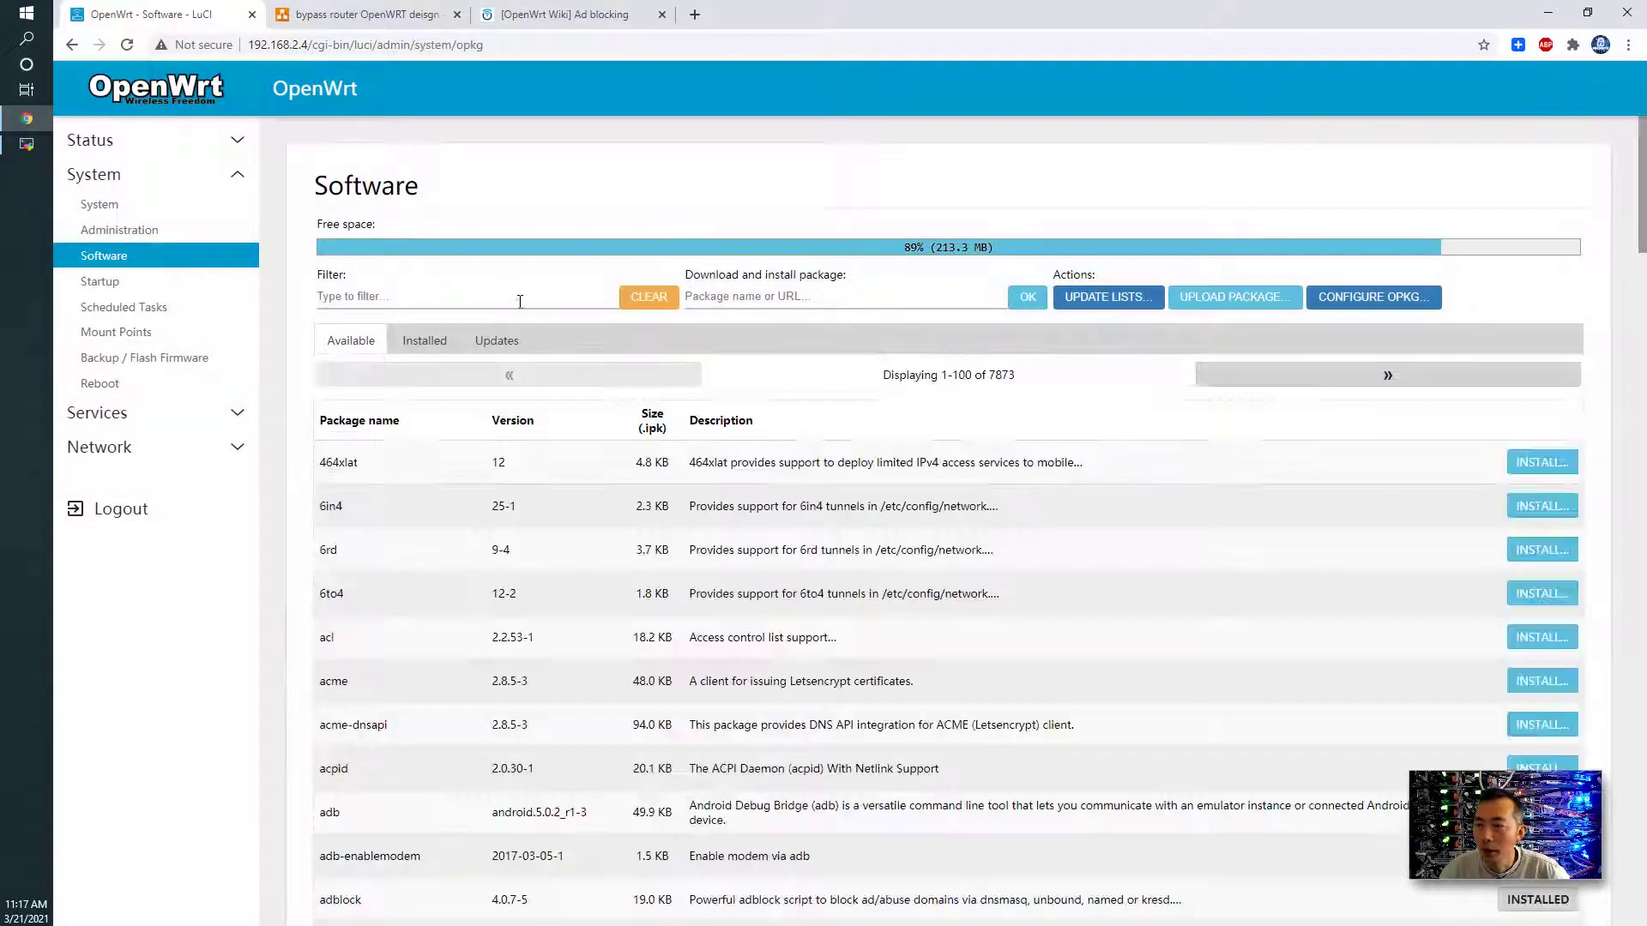
left_click(519, 301)
type("tcpdump")
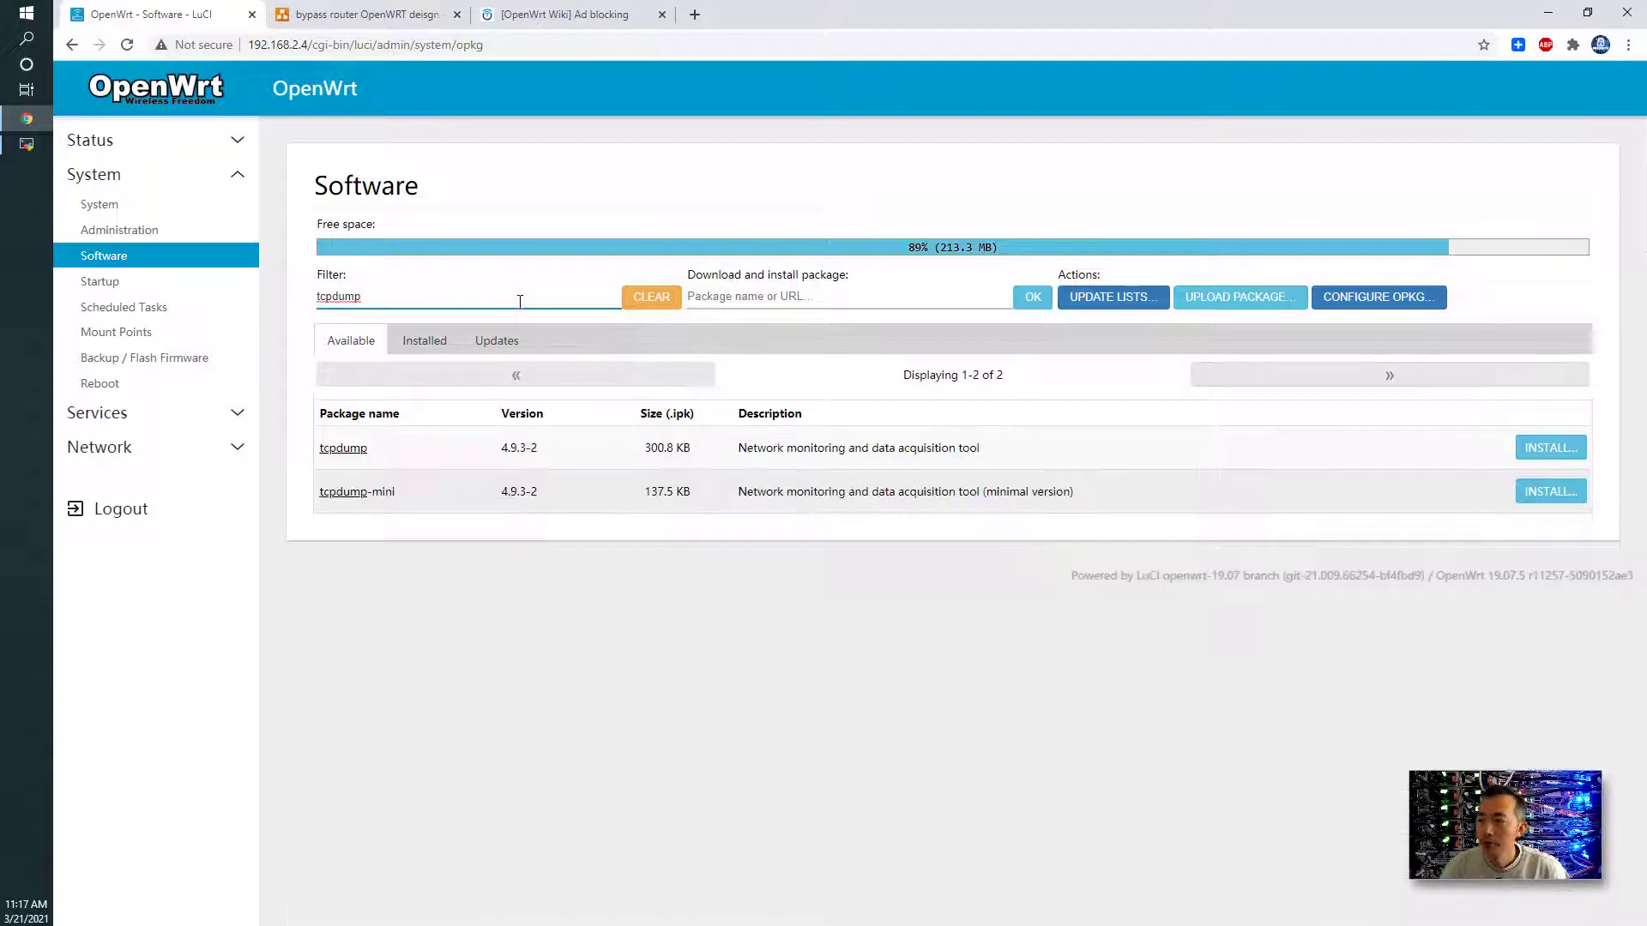
left_click(1549, 448)
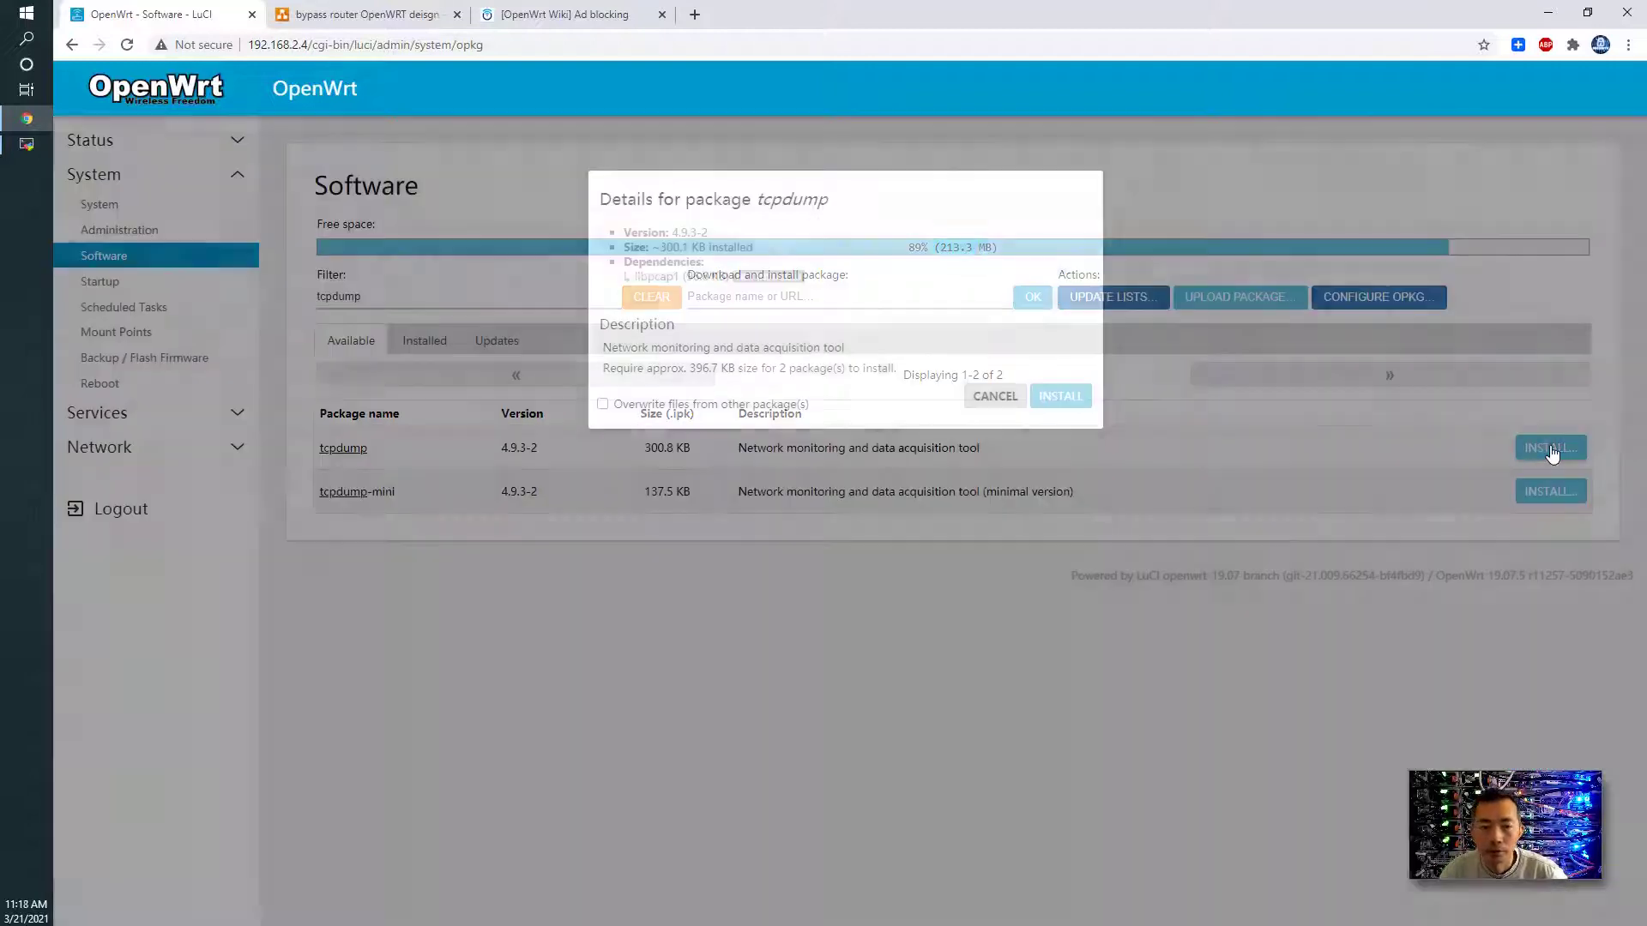
left_click(1061, 396)
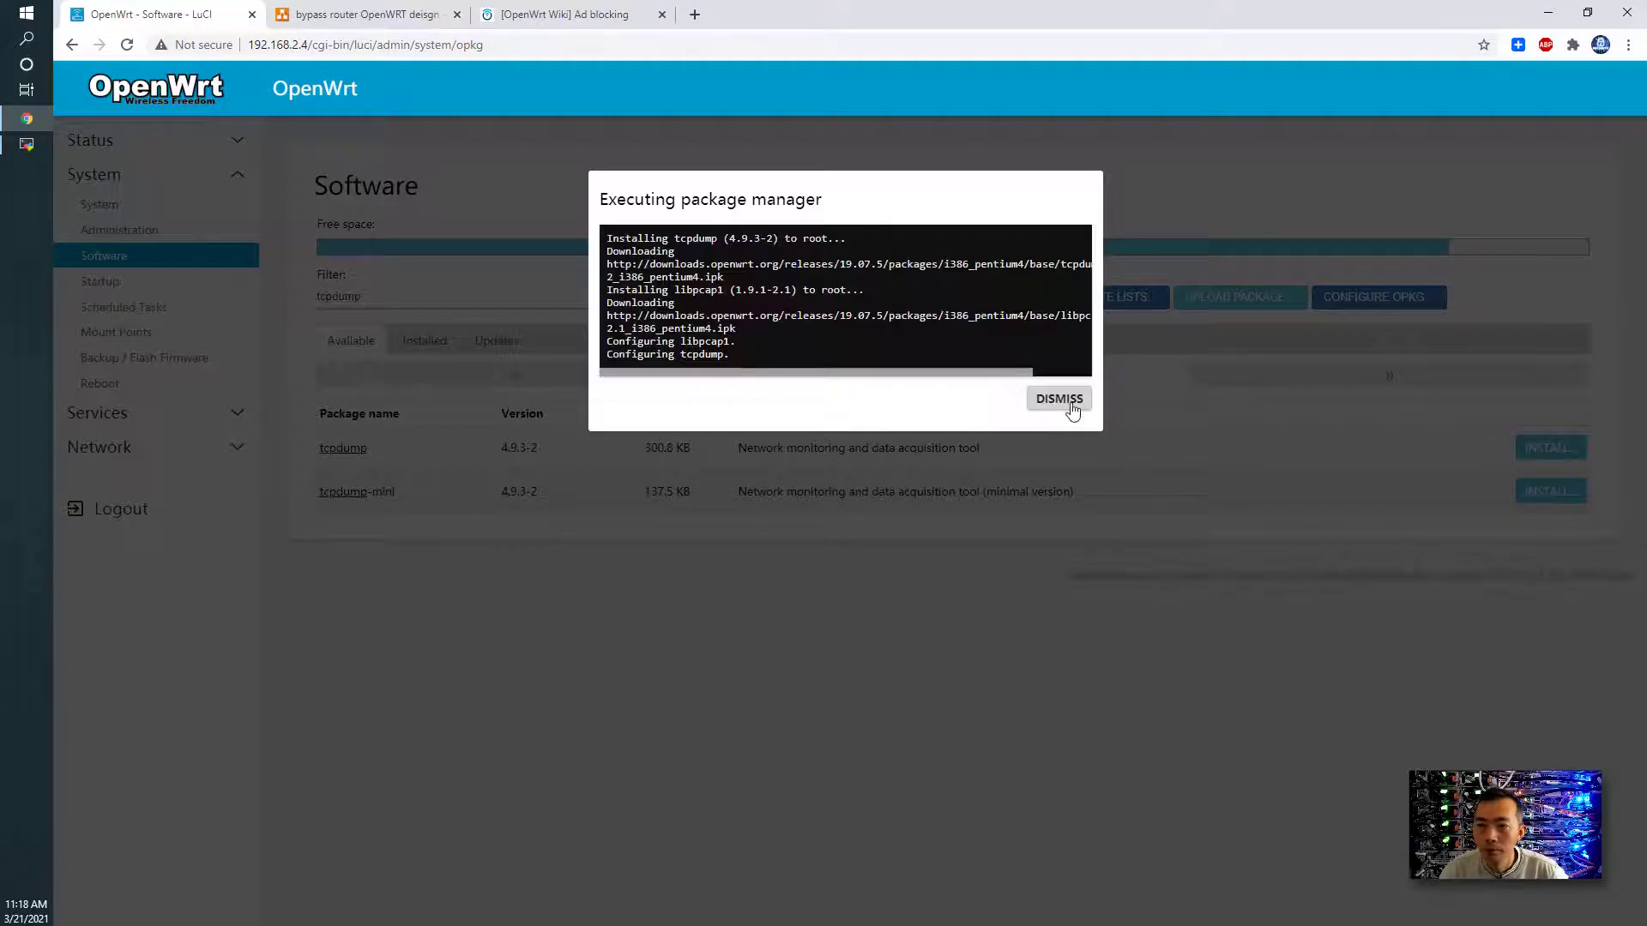
left_click(1069, 403)
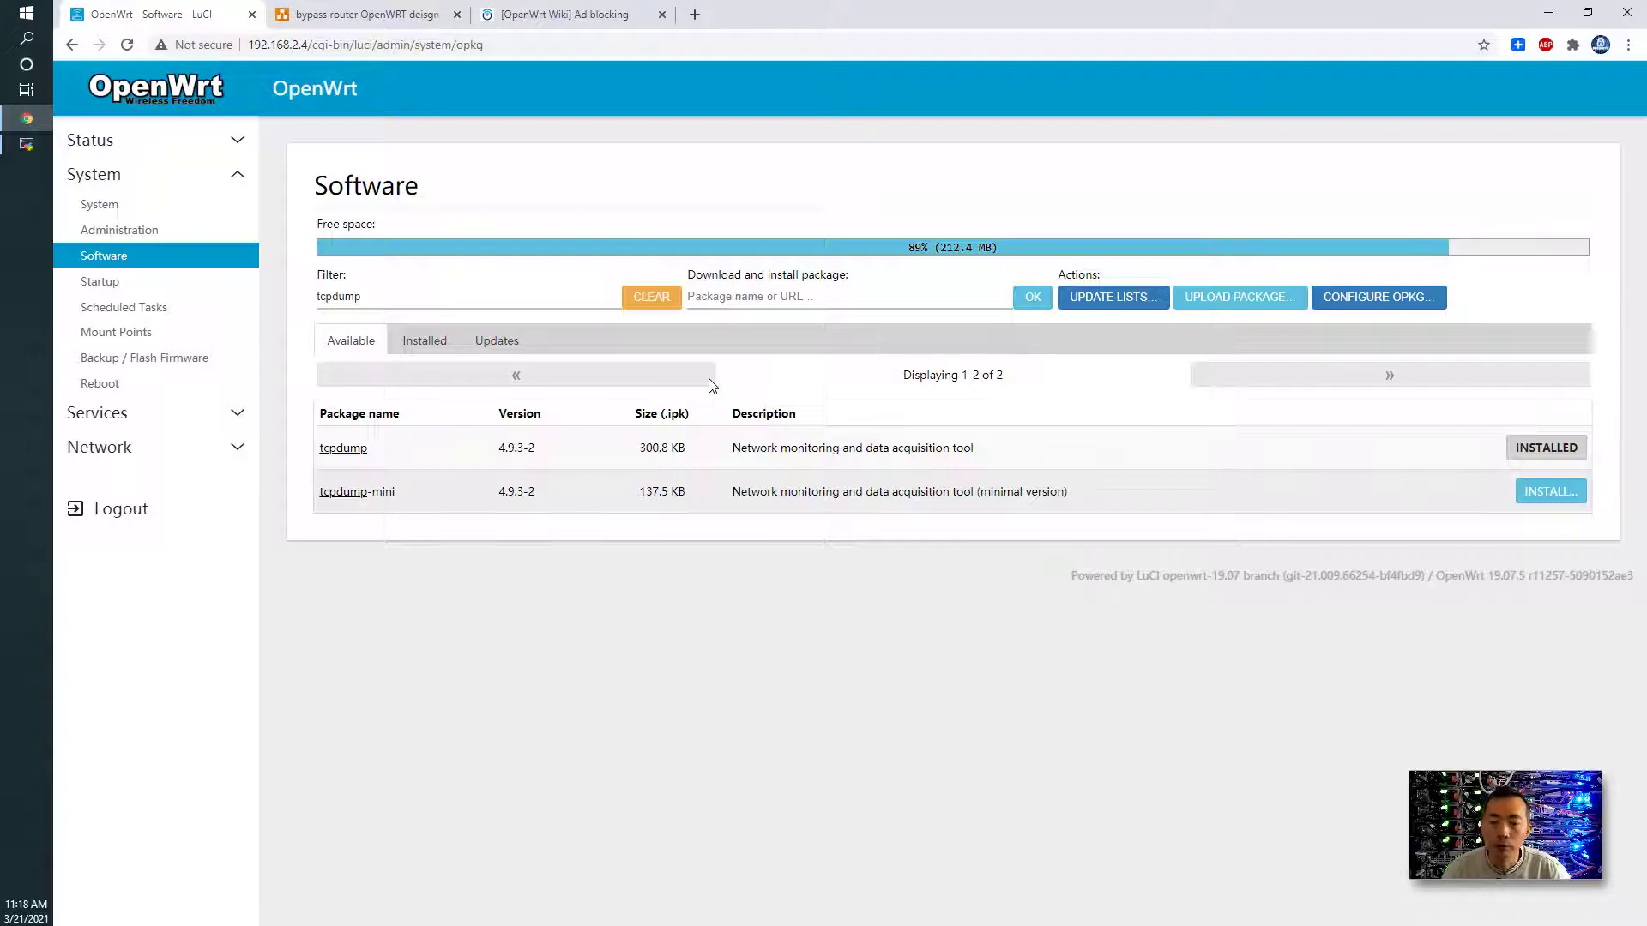
- Expand the router's Services section to reach Adblock
left_click(225, 423)
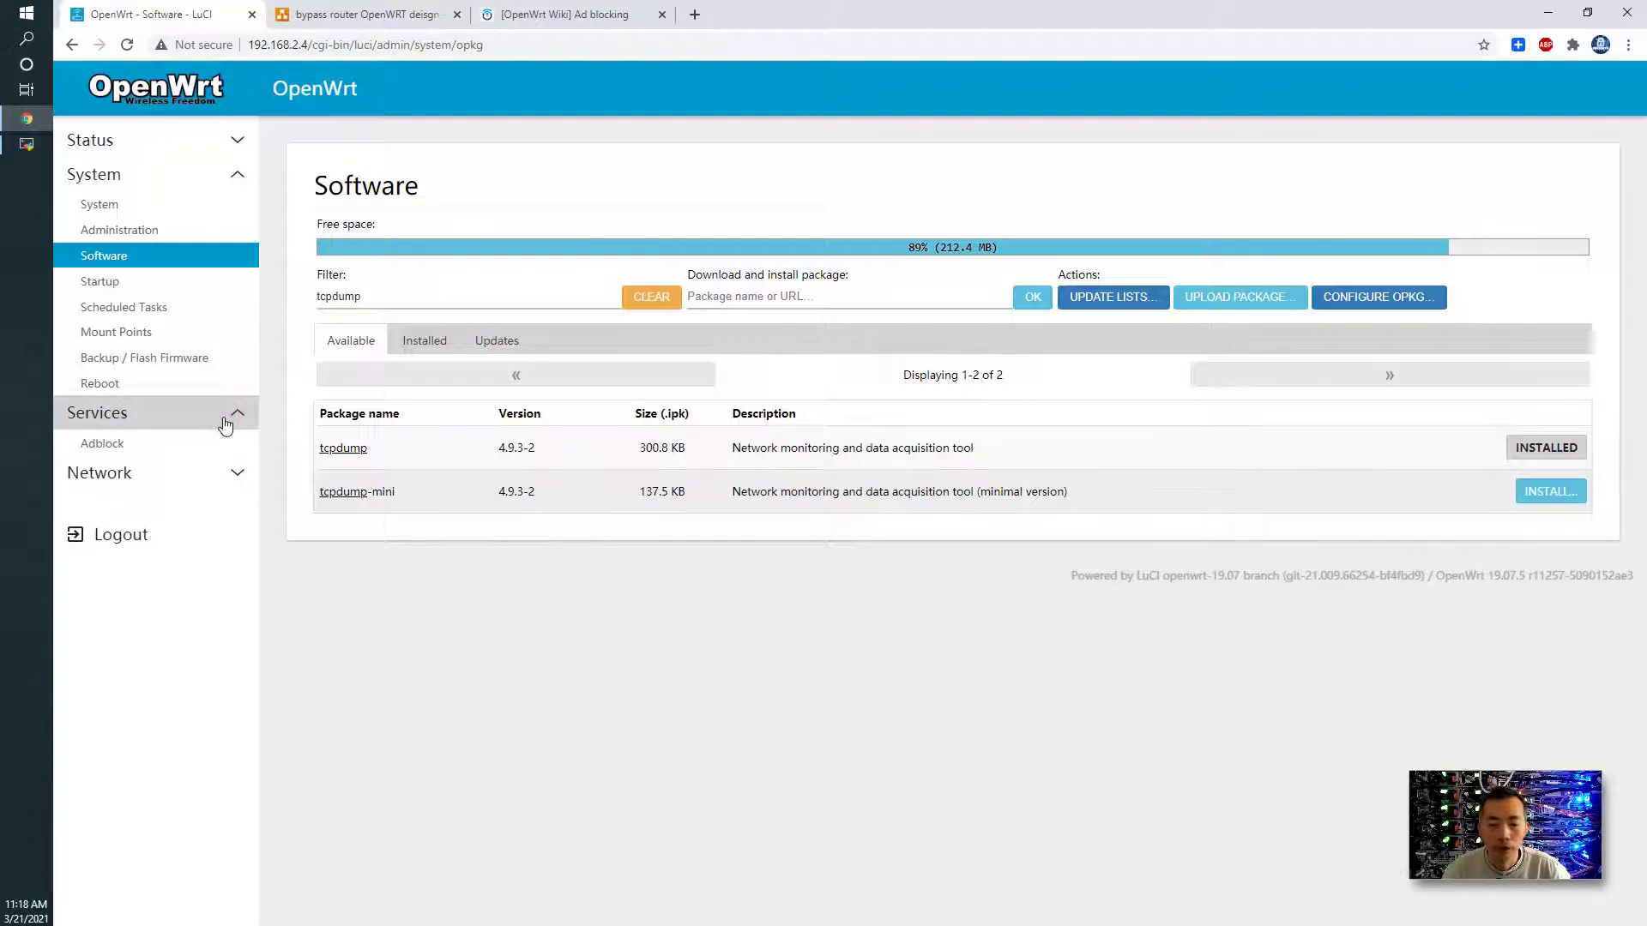